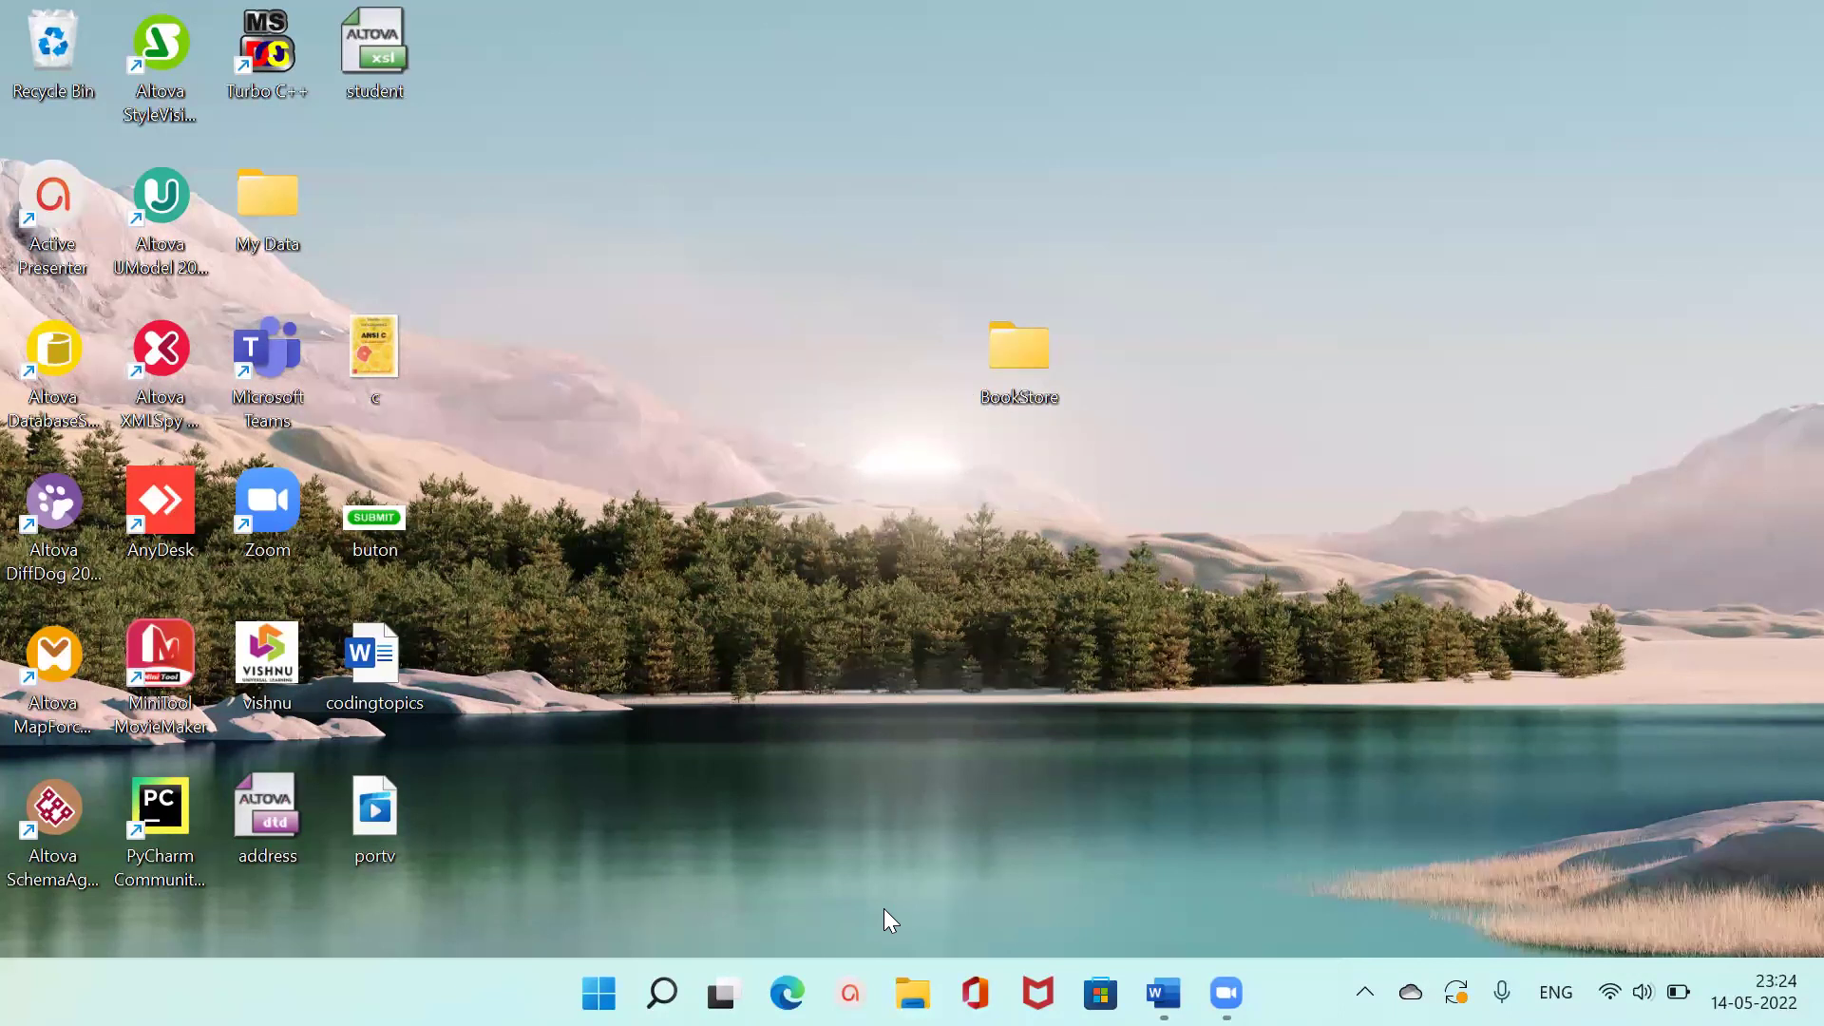
Circle the BookStore folder on the desktop with a red annotation, clear the annotation, and open the folder.
mouse_move(950, 294)
mouse_down()
mouse_move(1090, 282)
mouse_move(988, 273)
mouse_up()
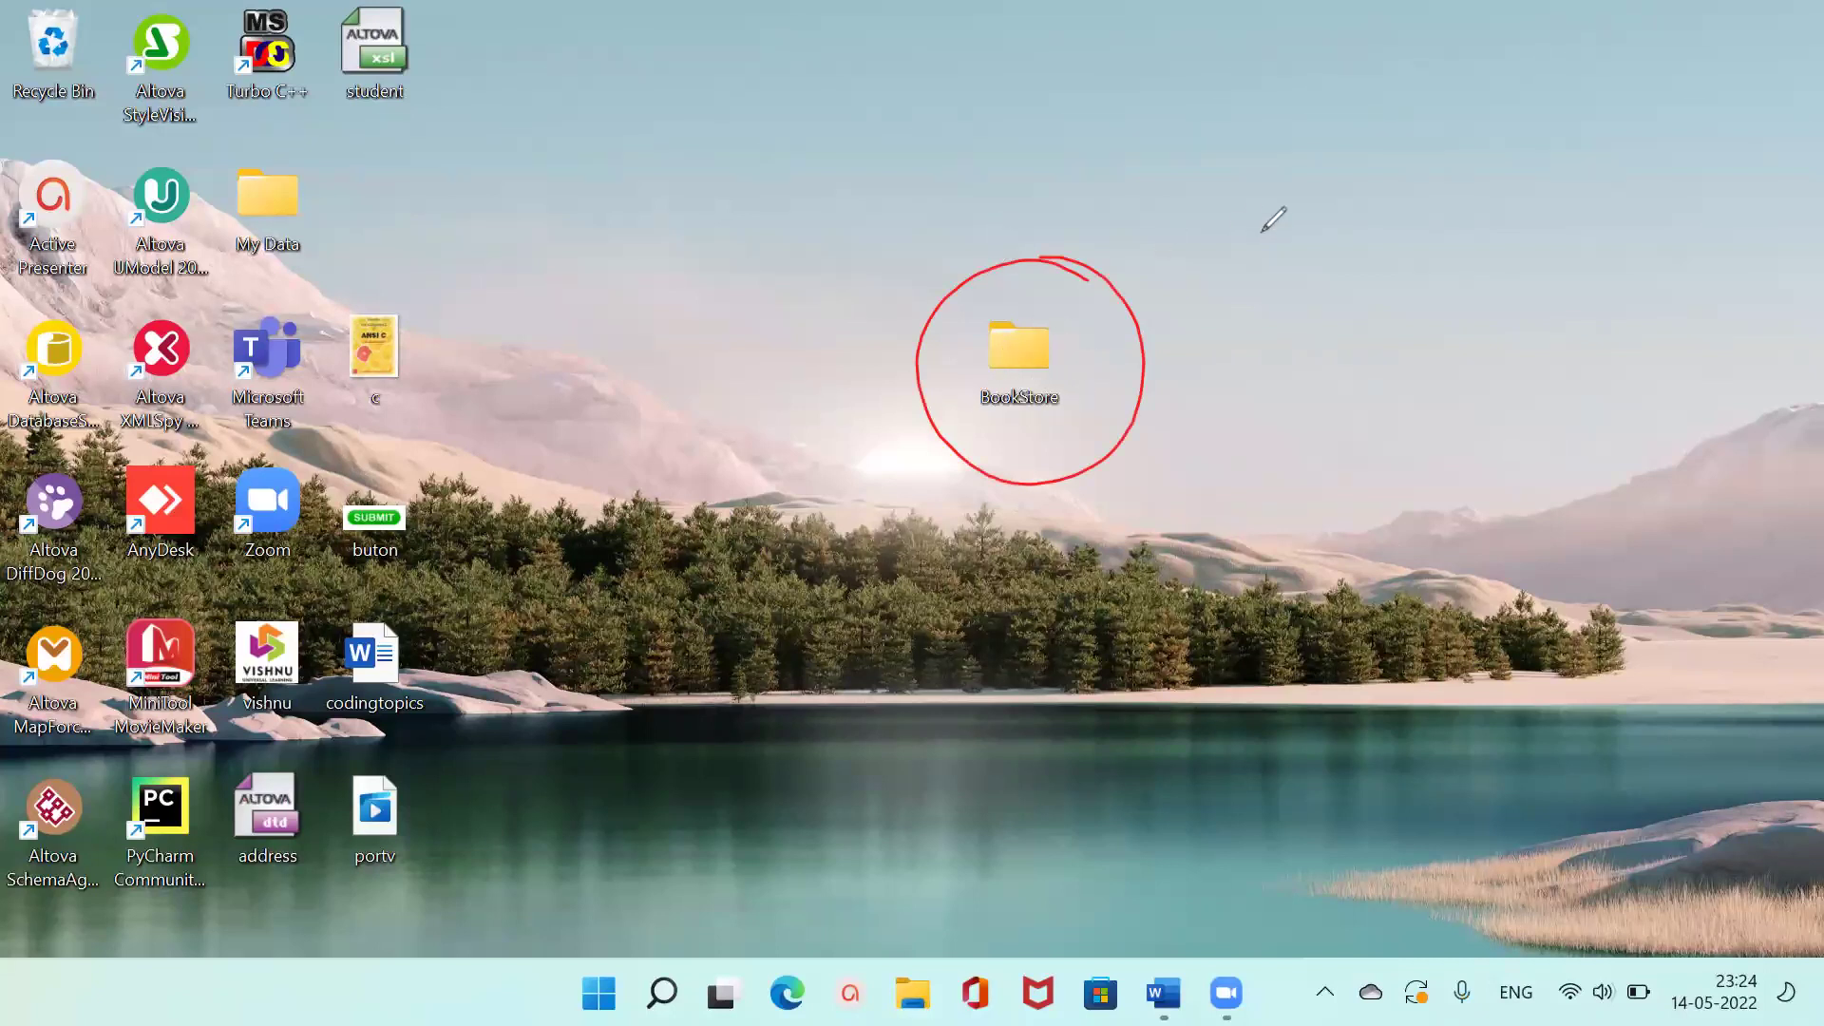
key(e)
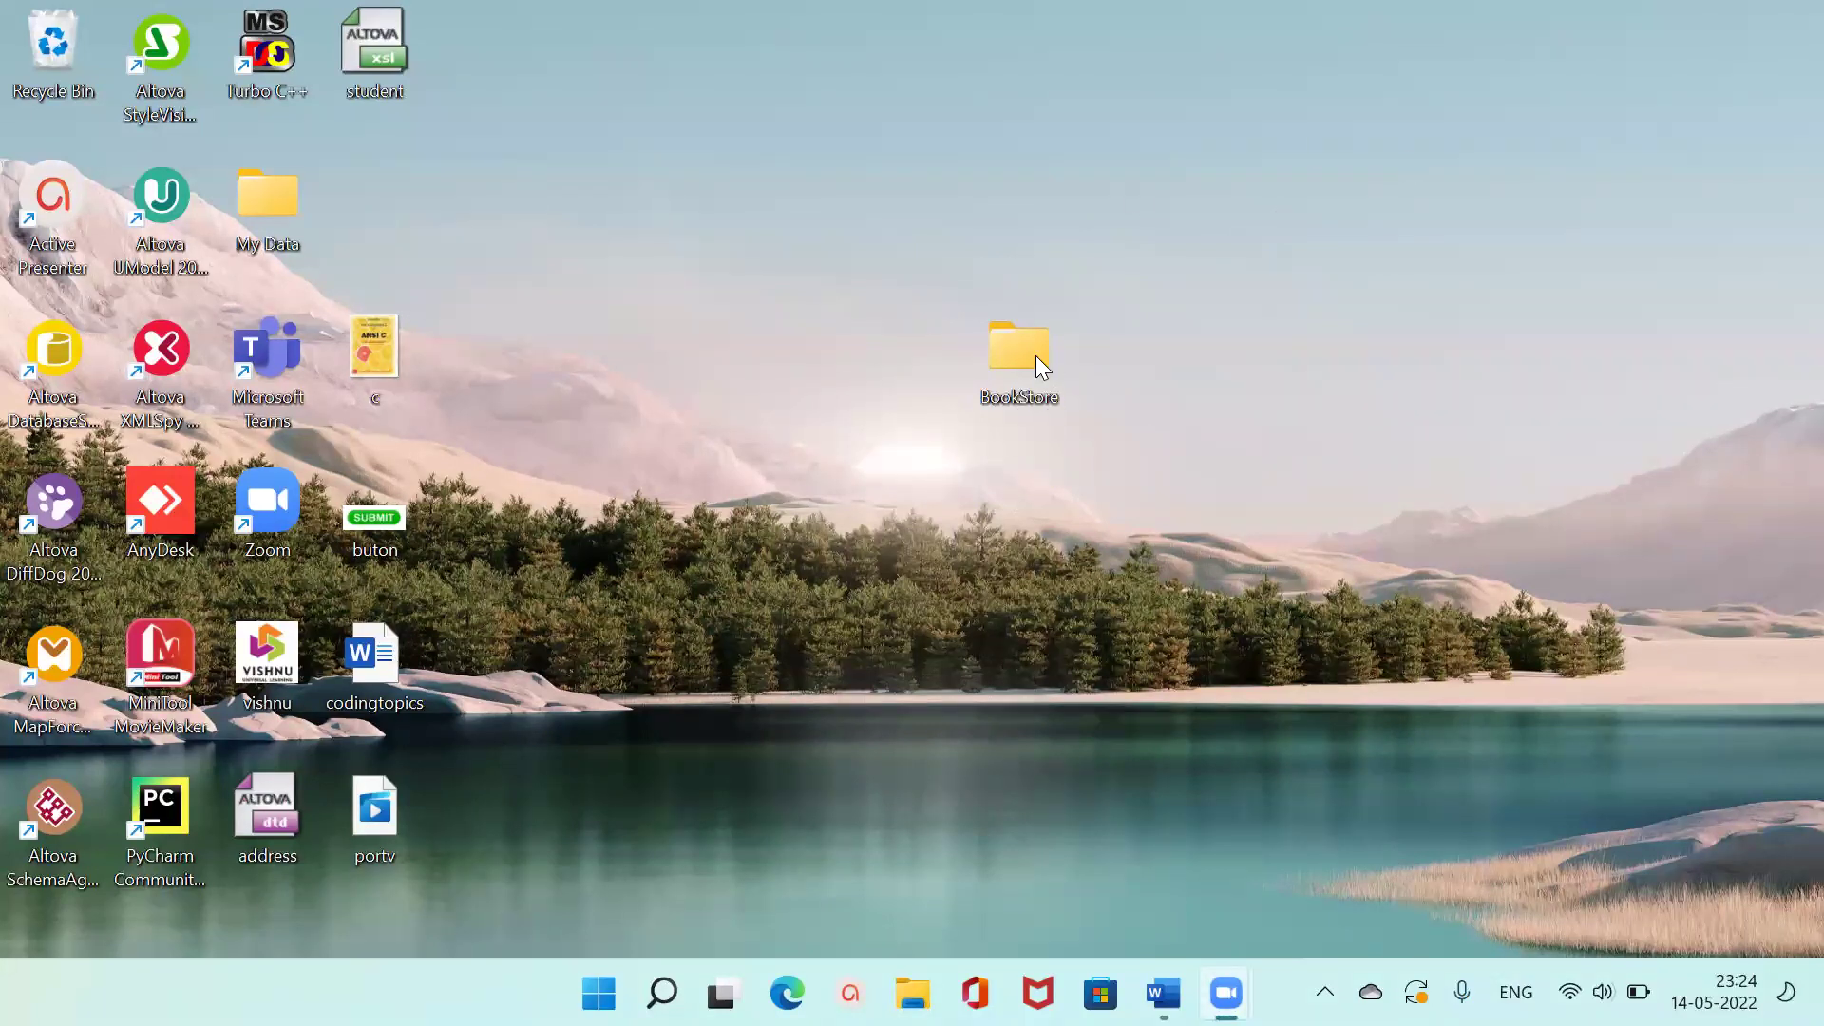
double_click(1036, 357)
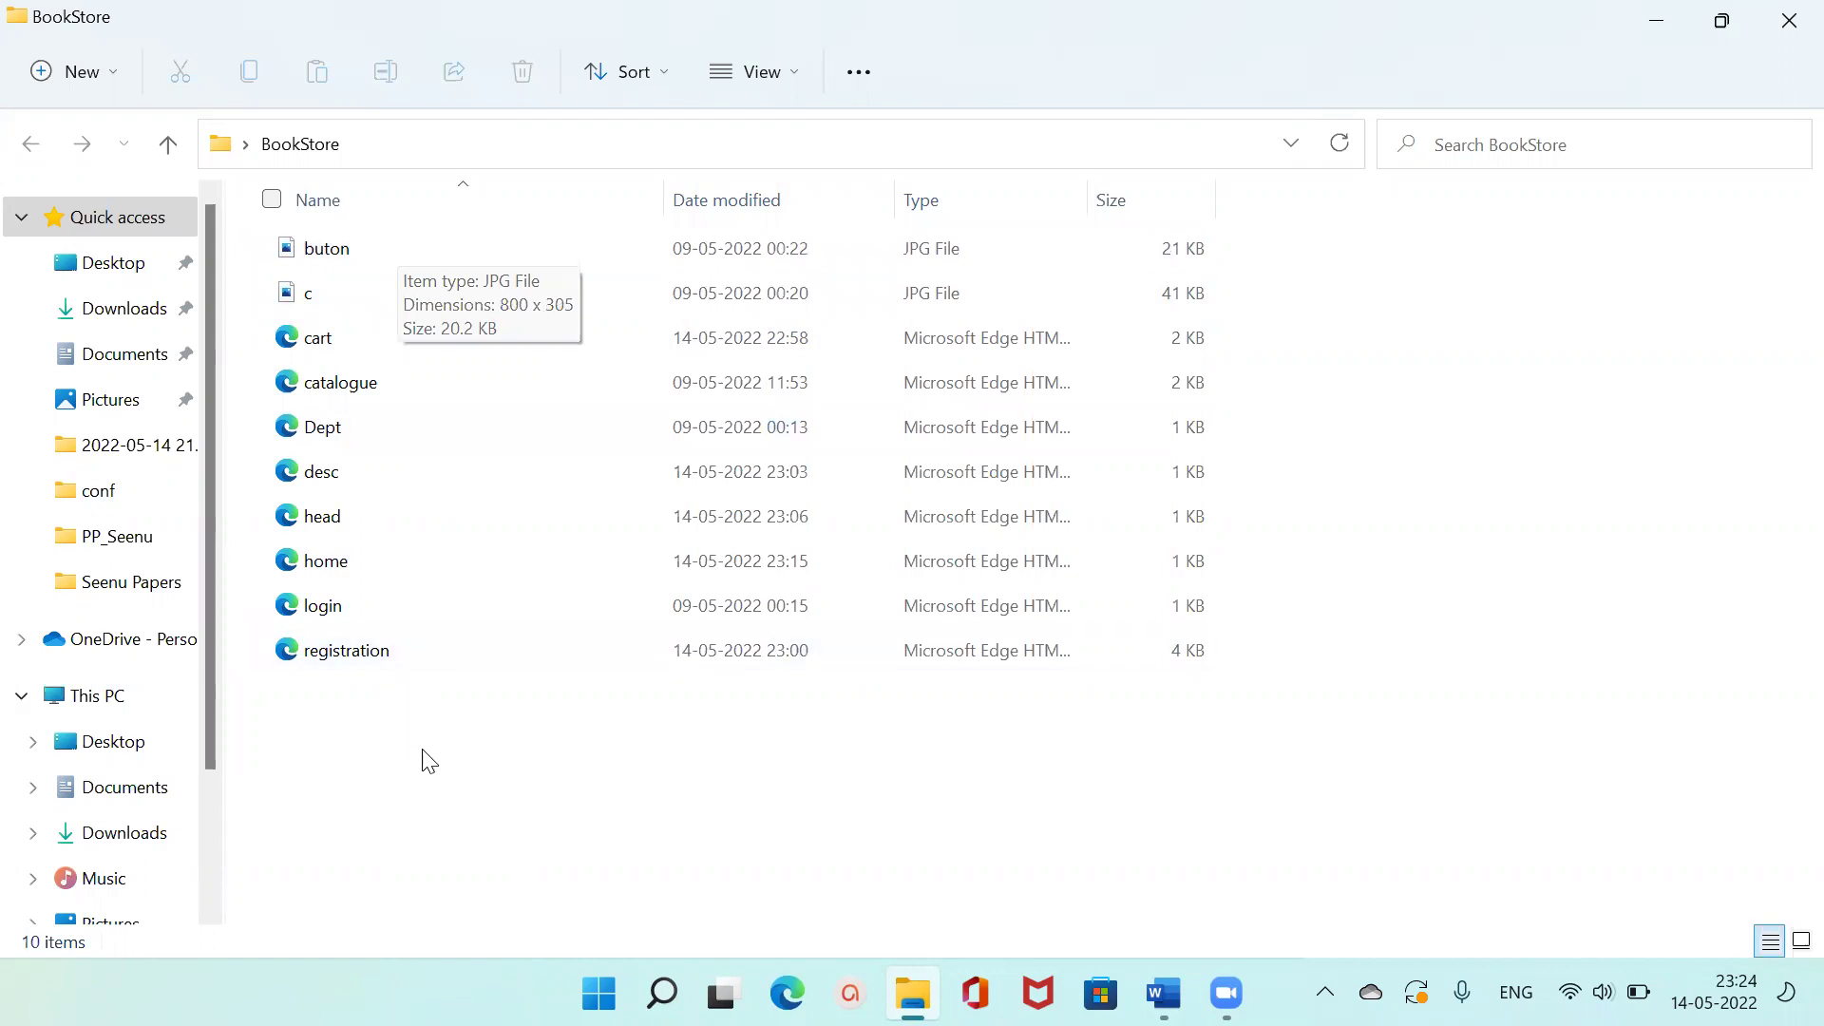
View the buton and c JPG images from the BookStore folder one after the other, closing each one.
right_click(358, 289)
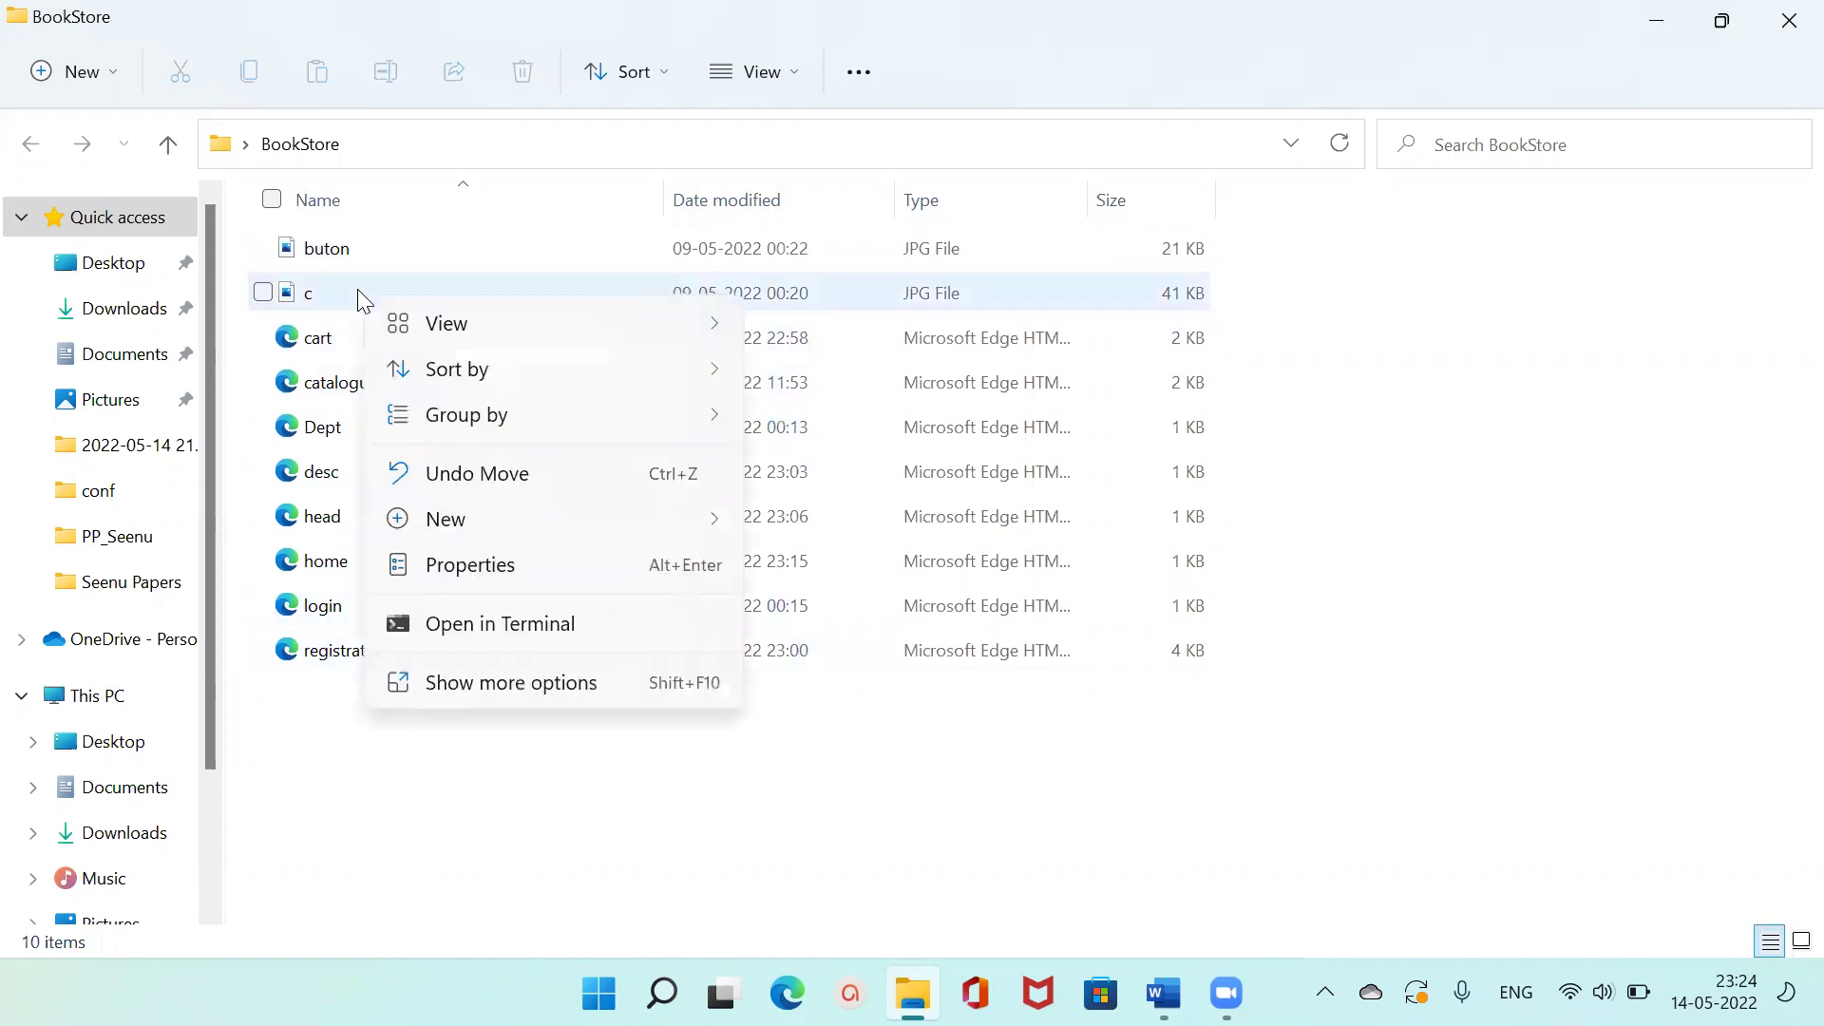
mouse_move(455, 330)
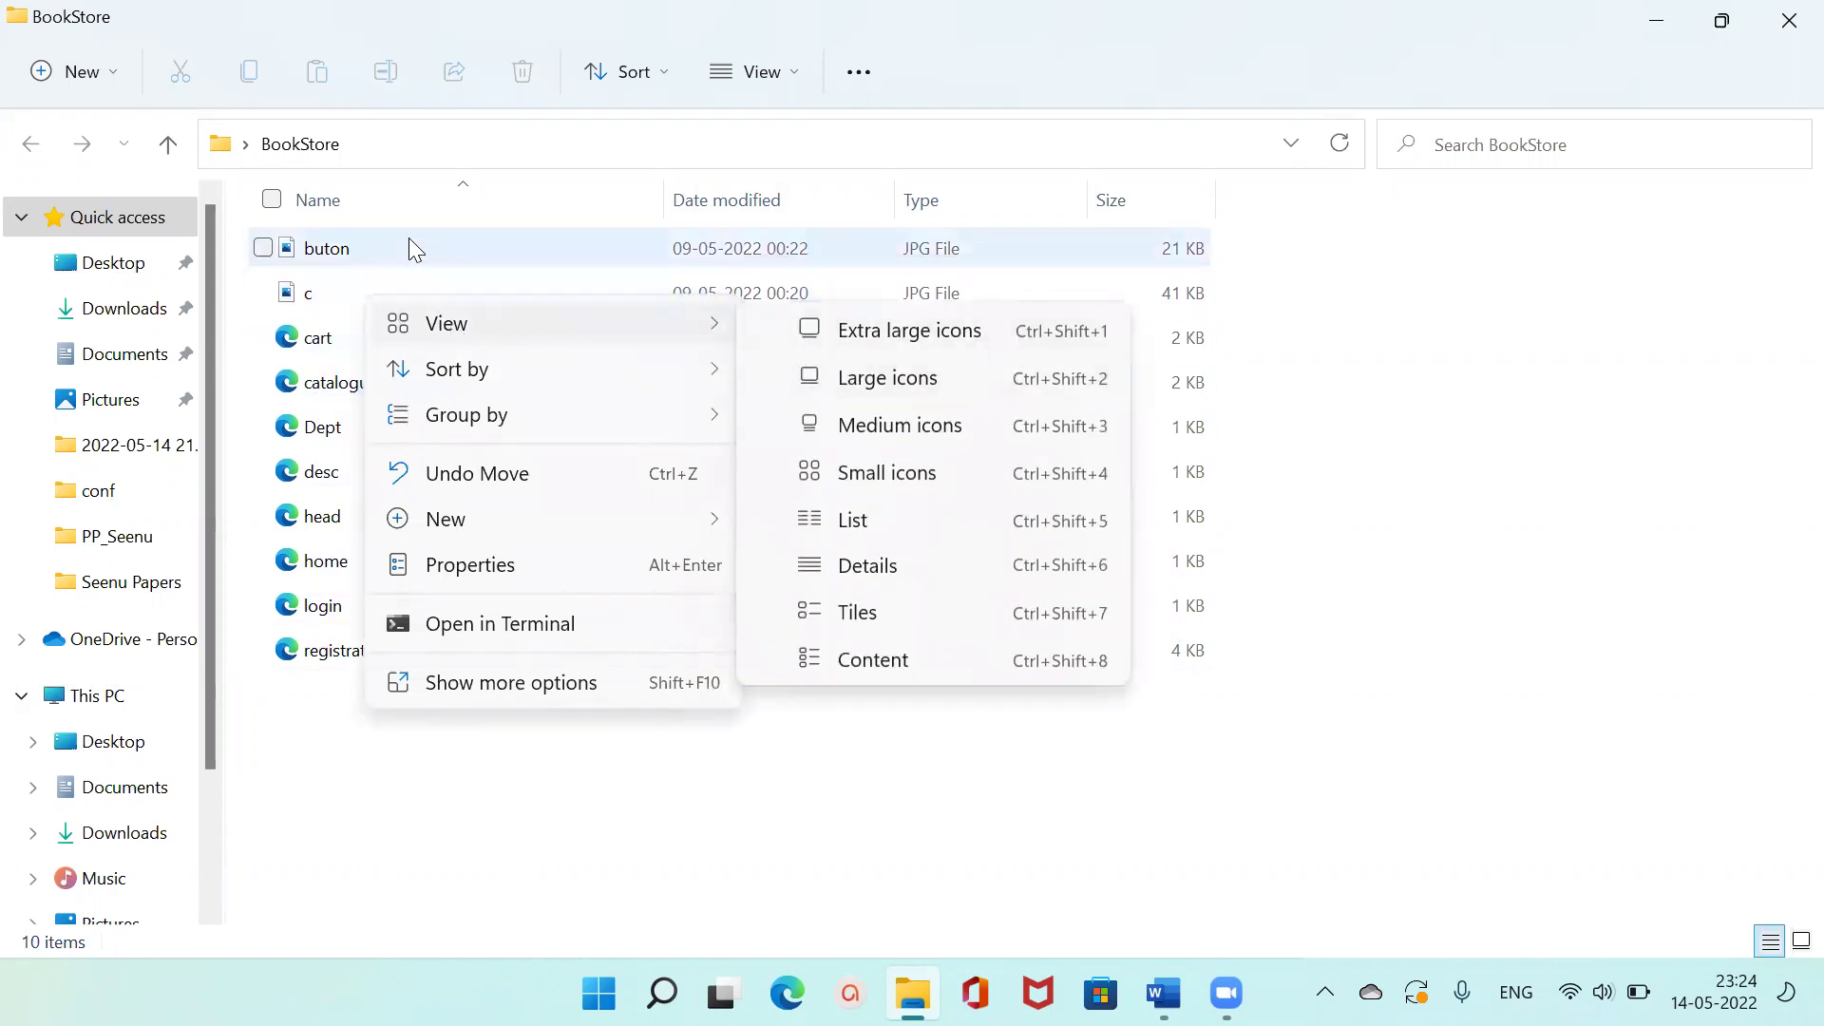
click(361, 245)
double_click(360, 245)
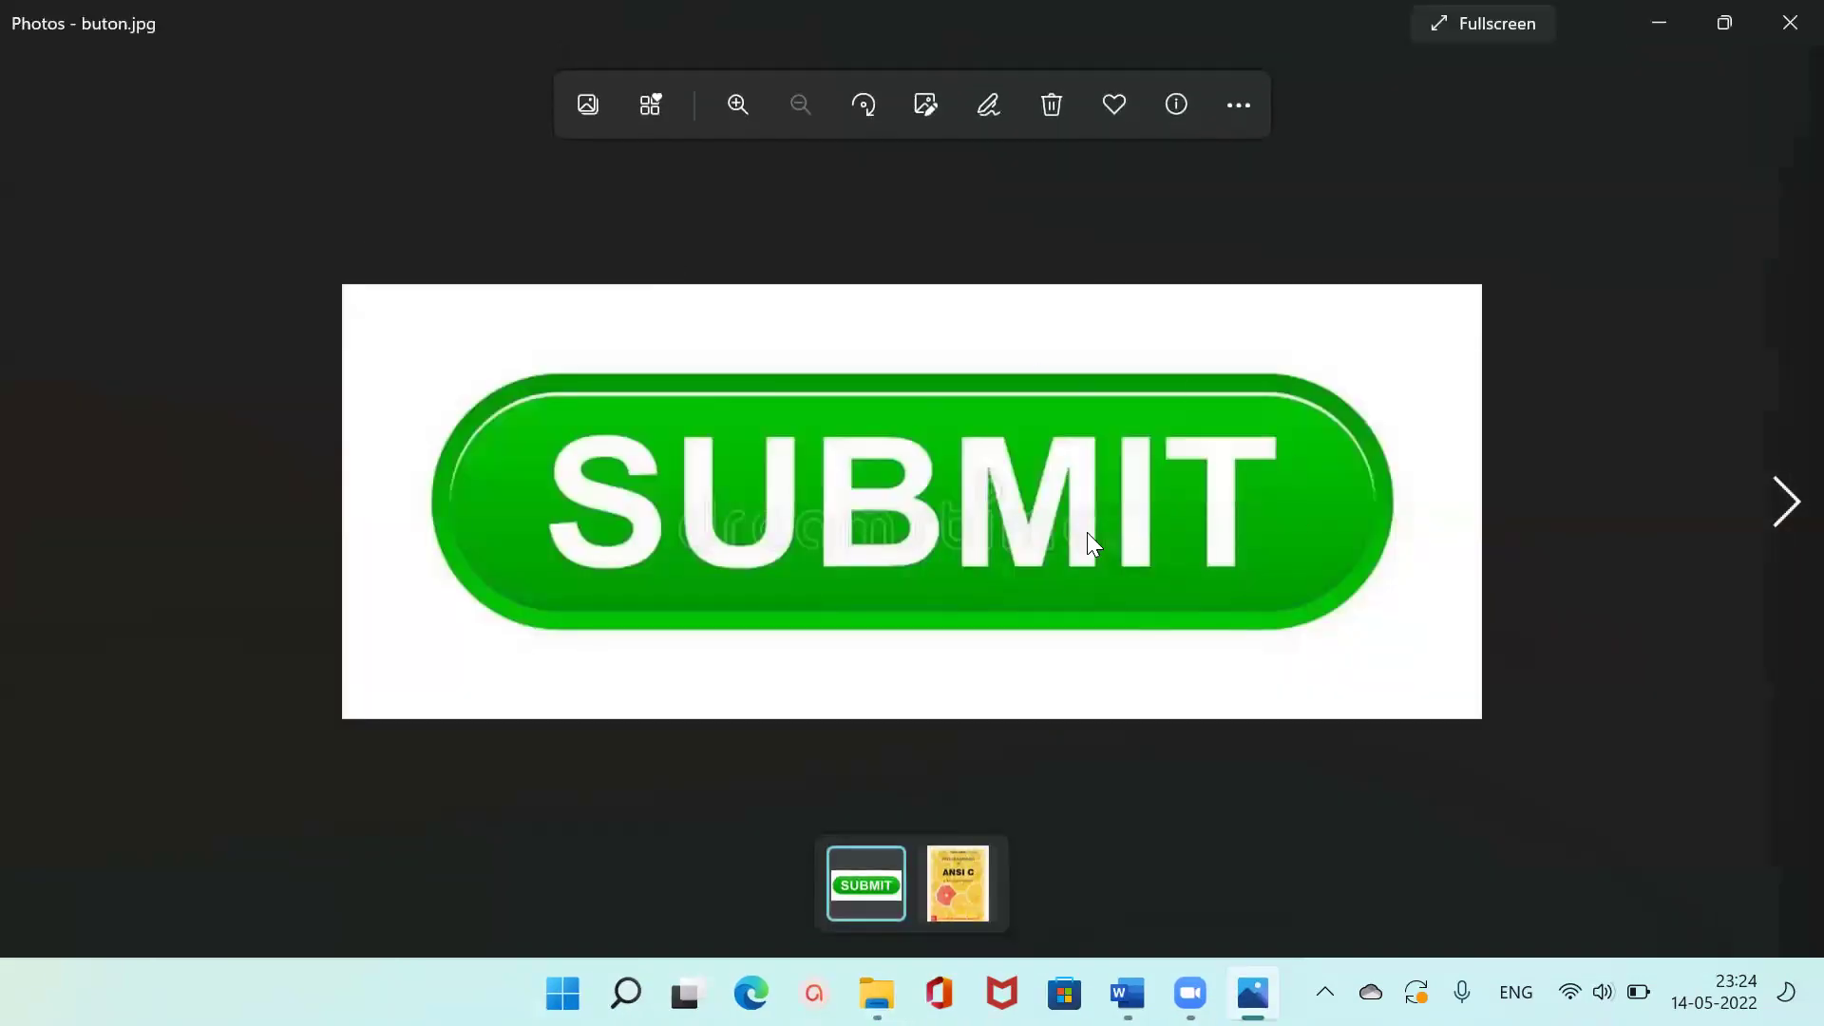
click(1789, 23)
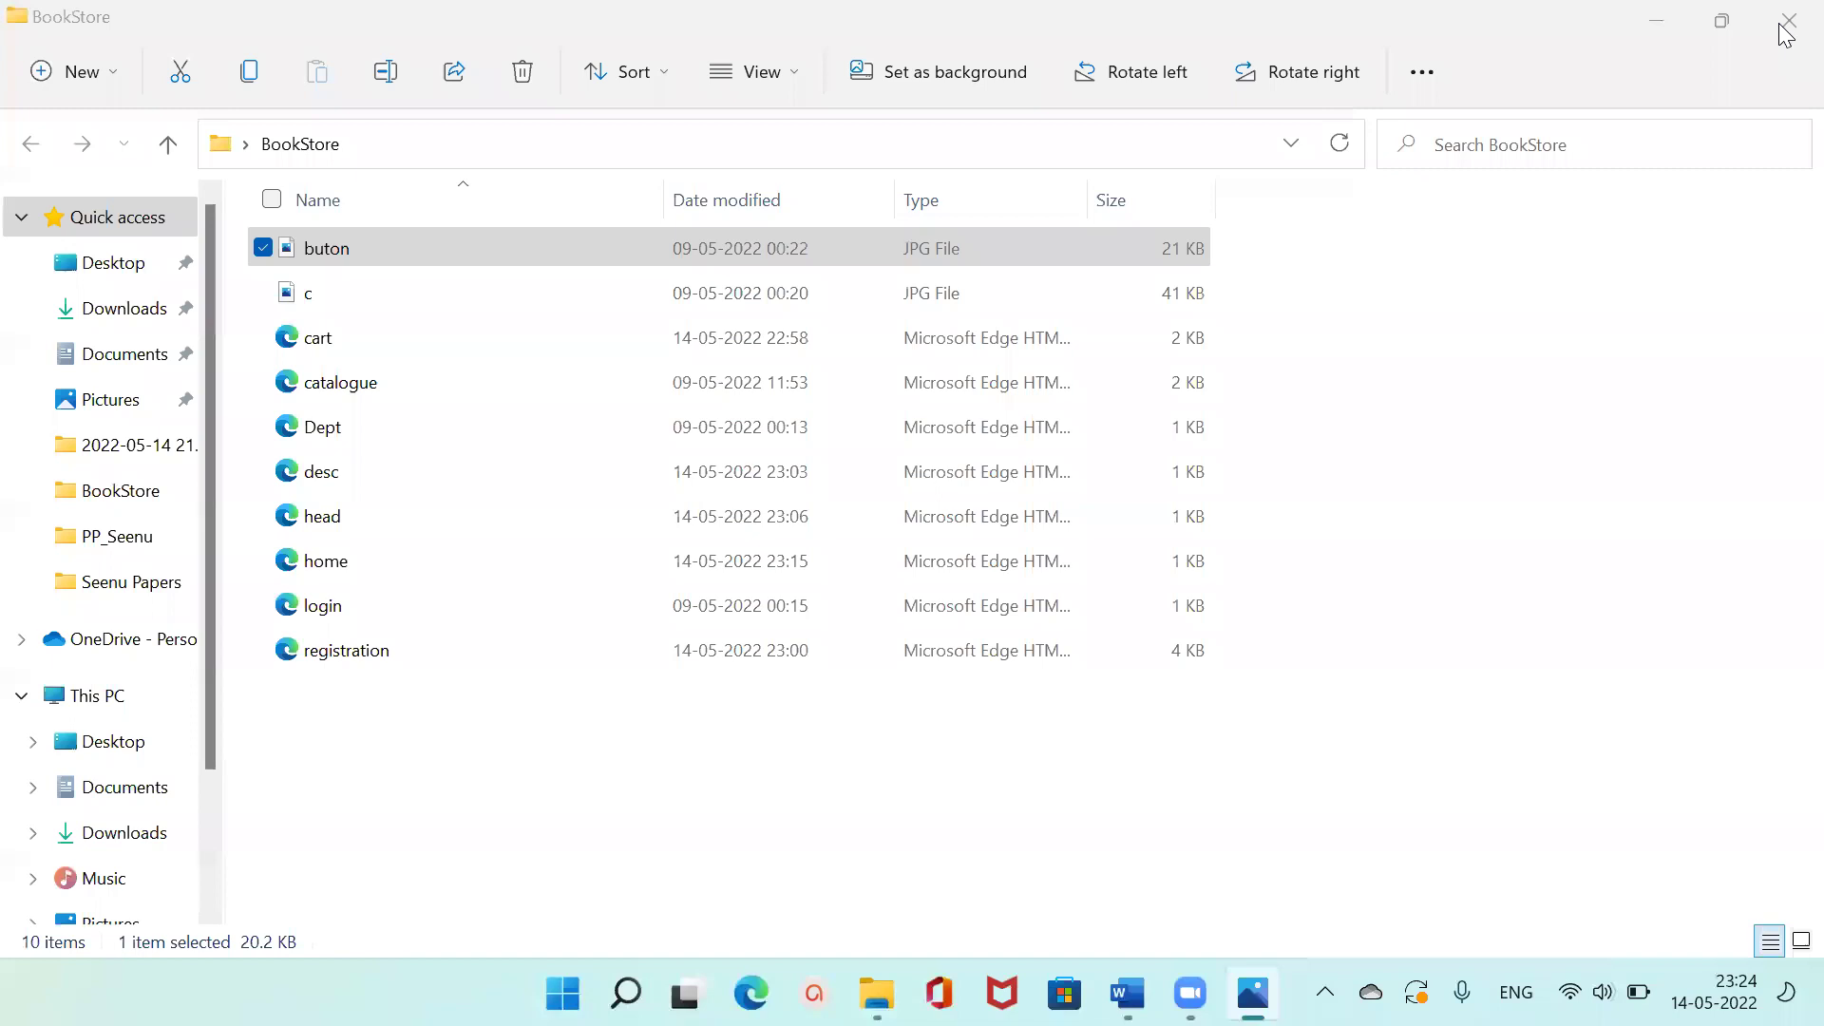
double_click(414, 296)
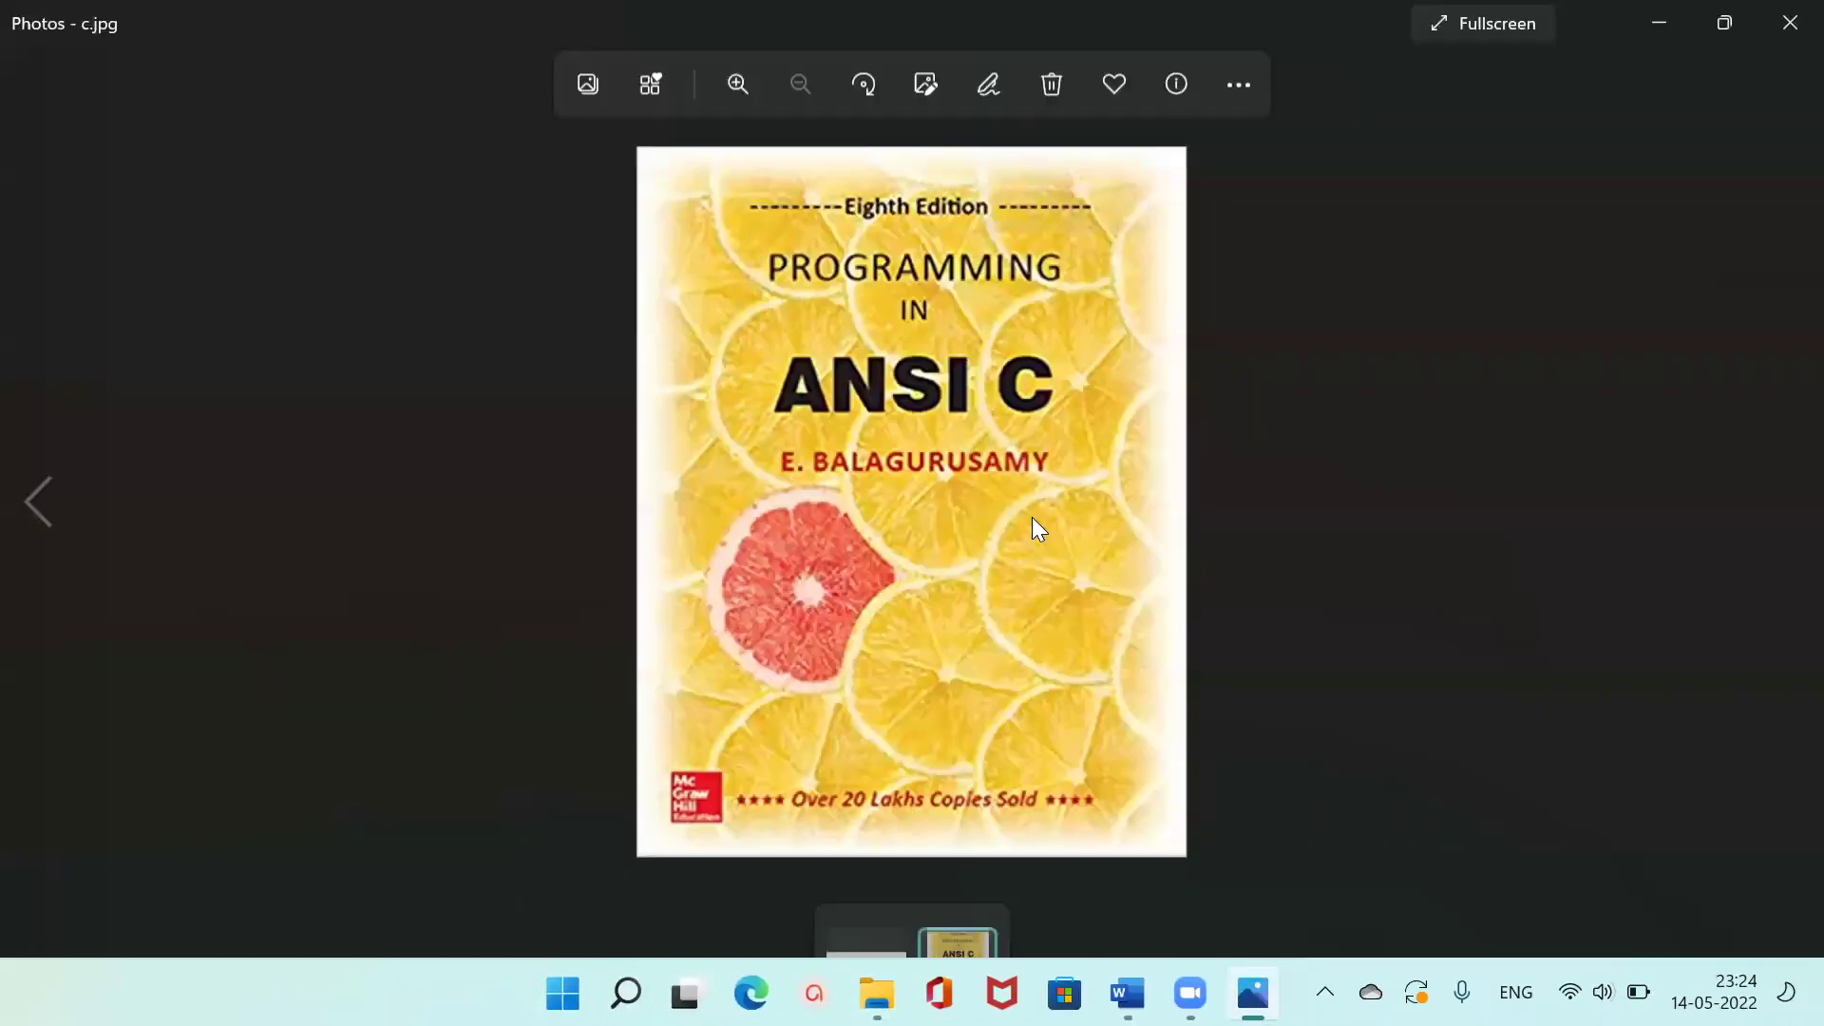
click(1786, 24)
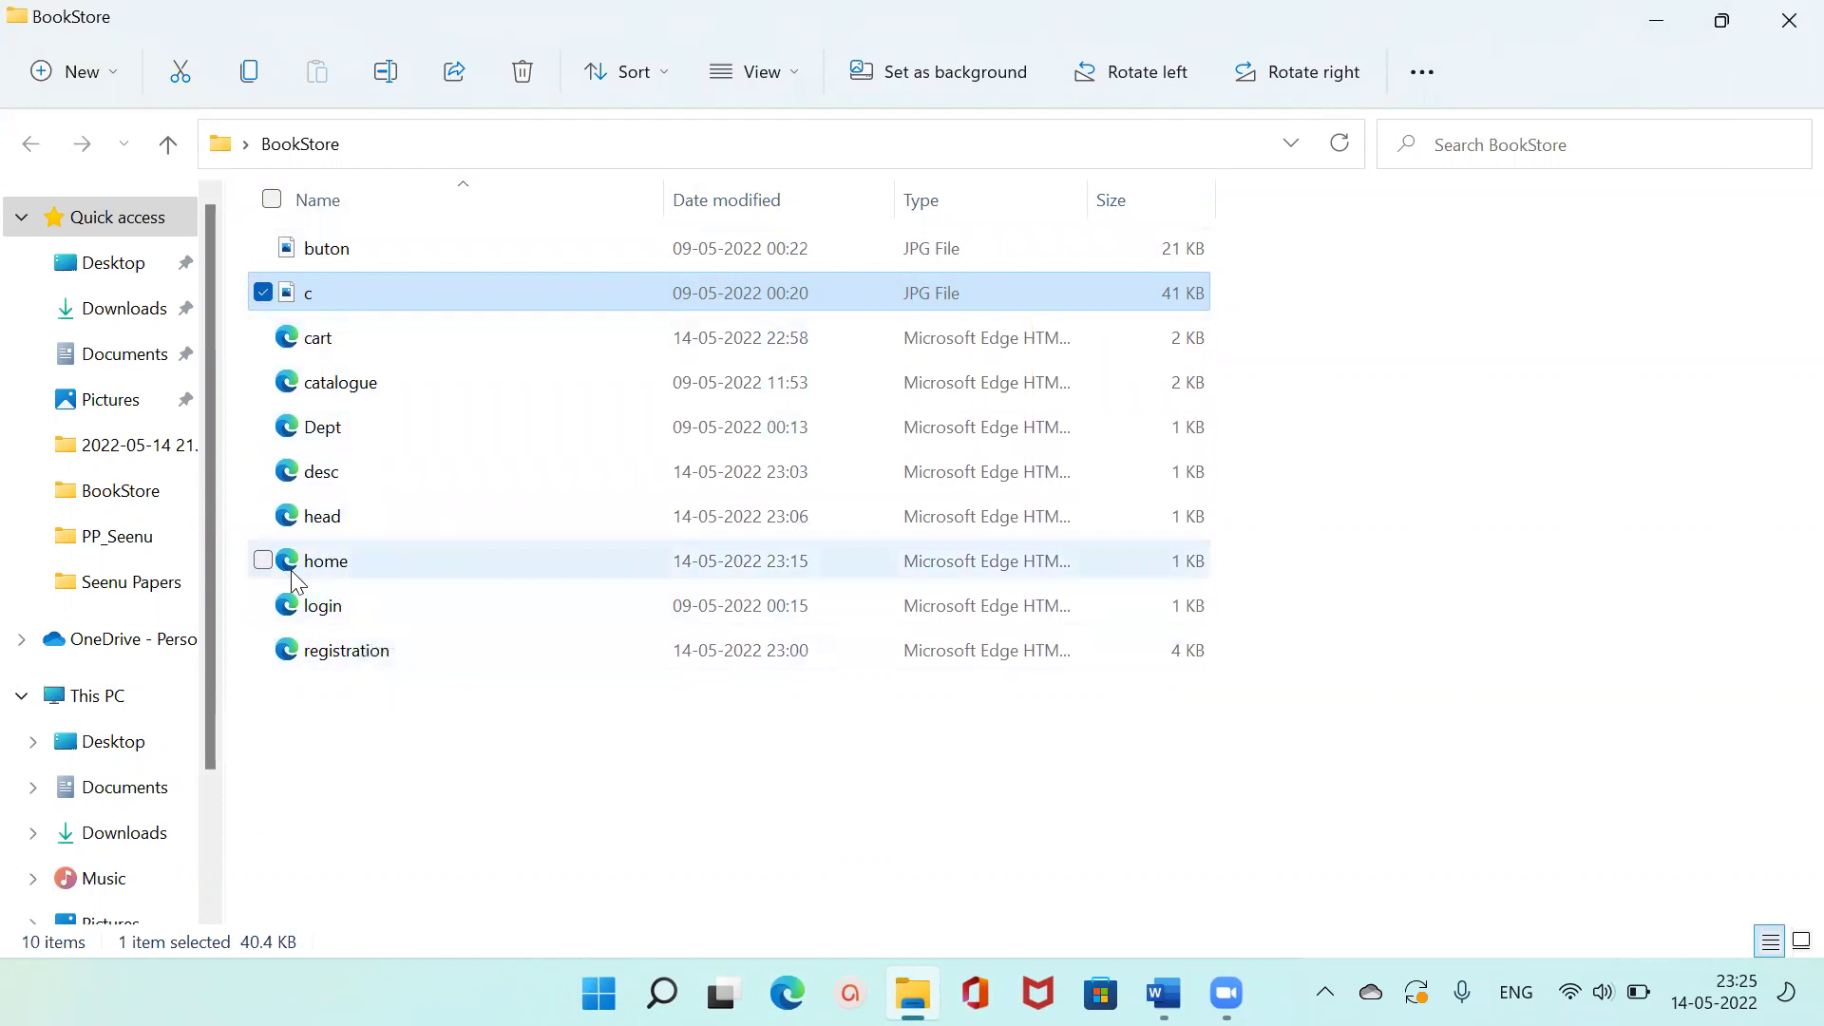
Open the home page file in Notepad, review its frameset code in a maximized window, and close it.
right_click(363, 555)
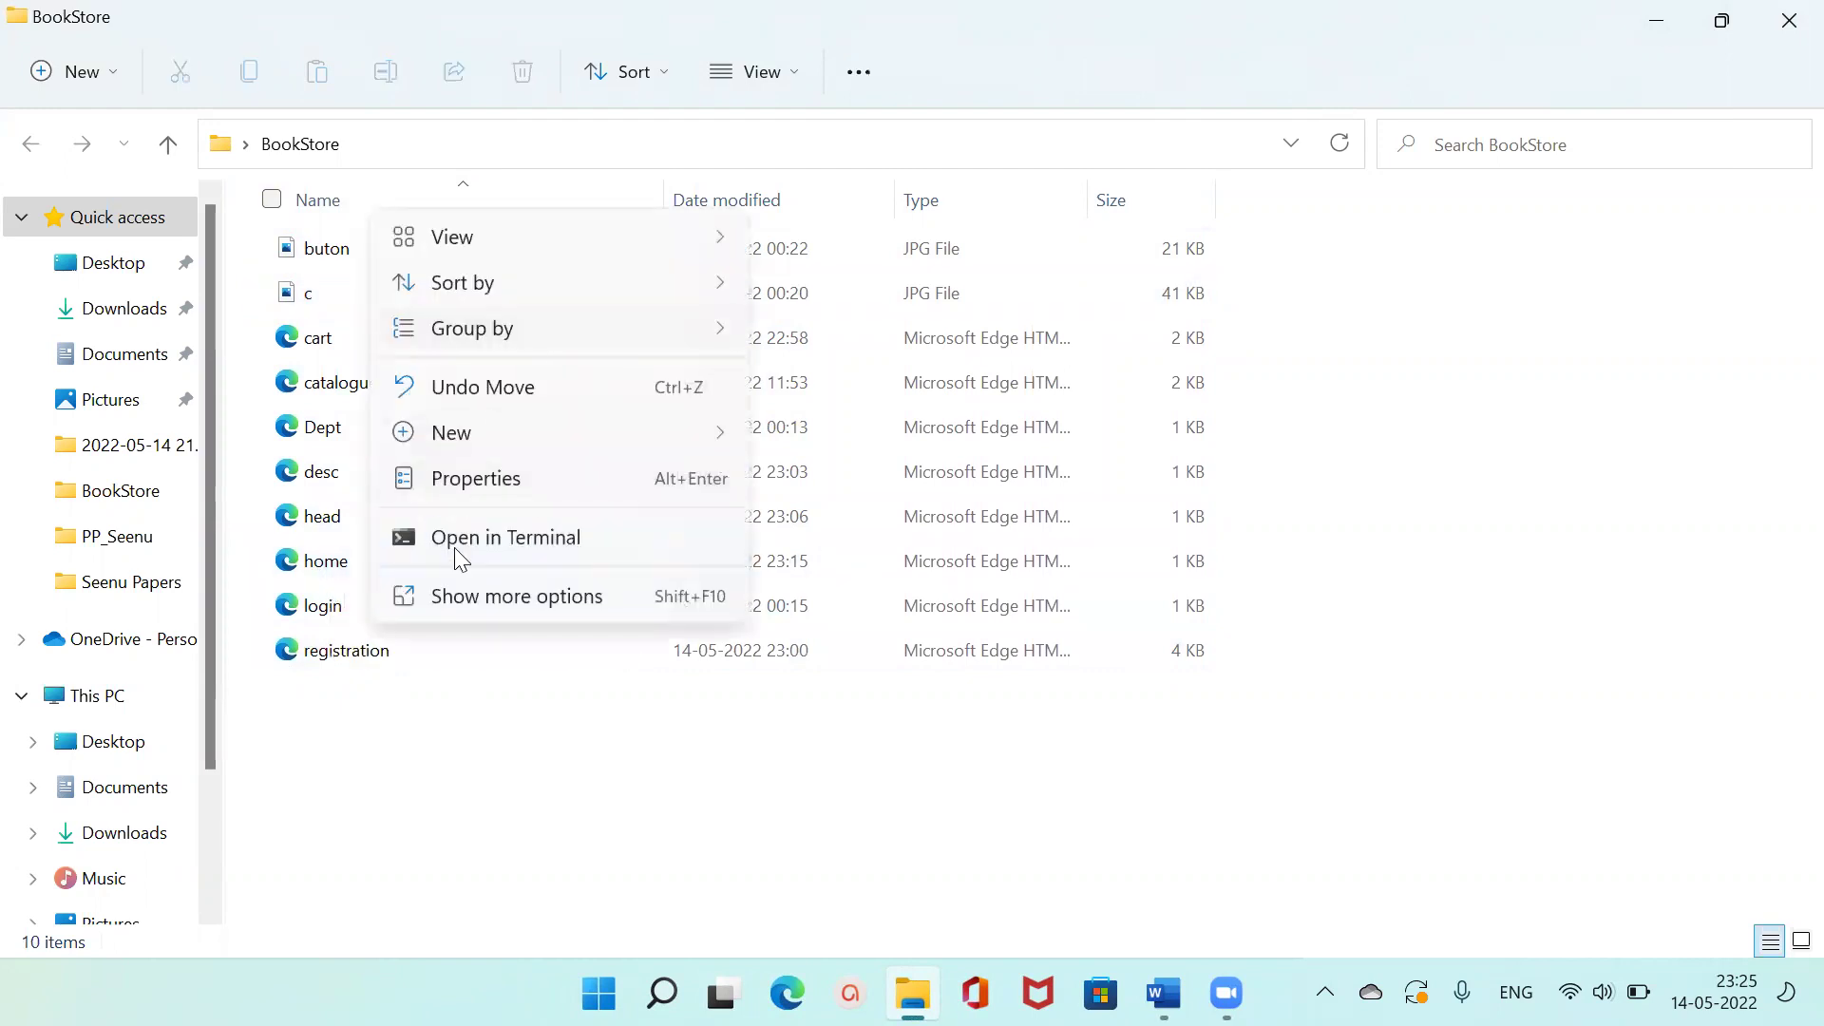
click(314, 570)
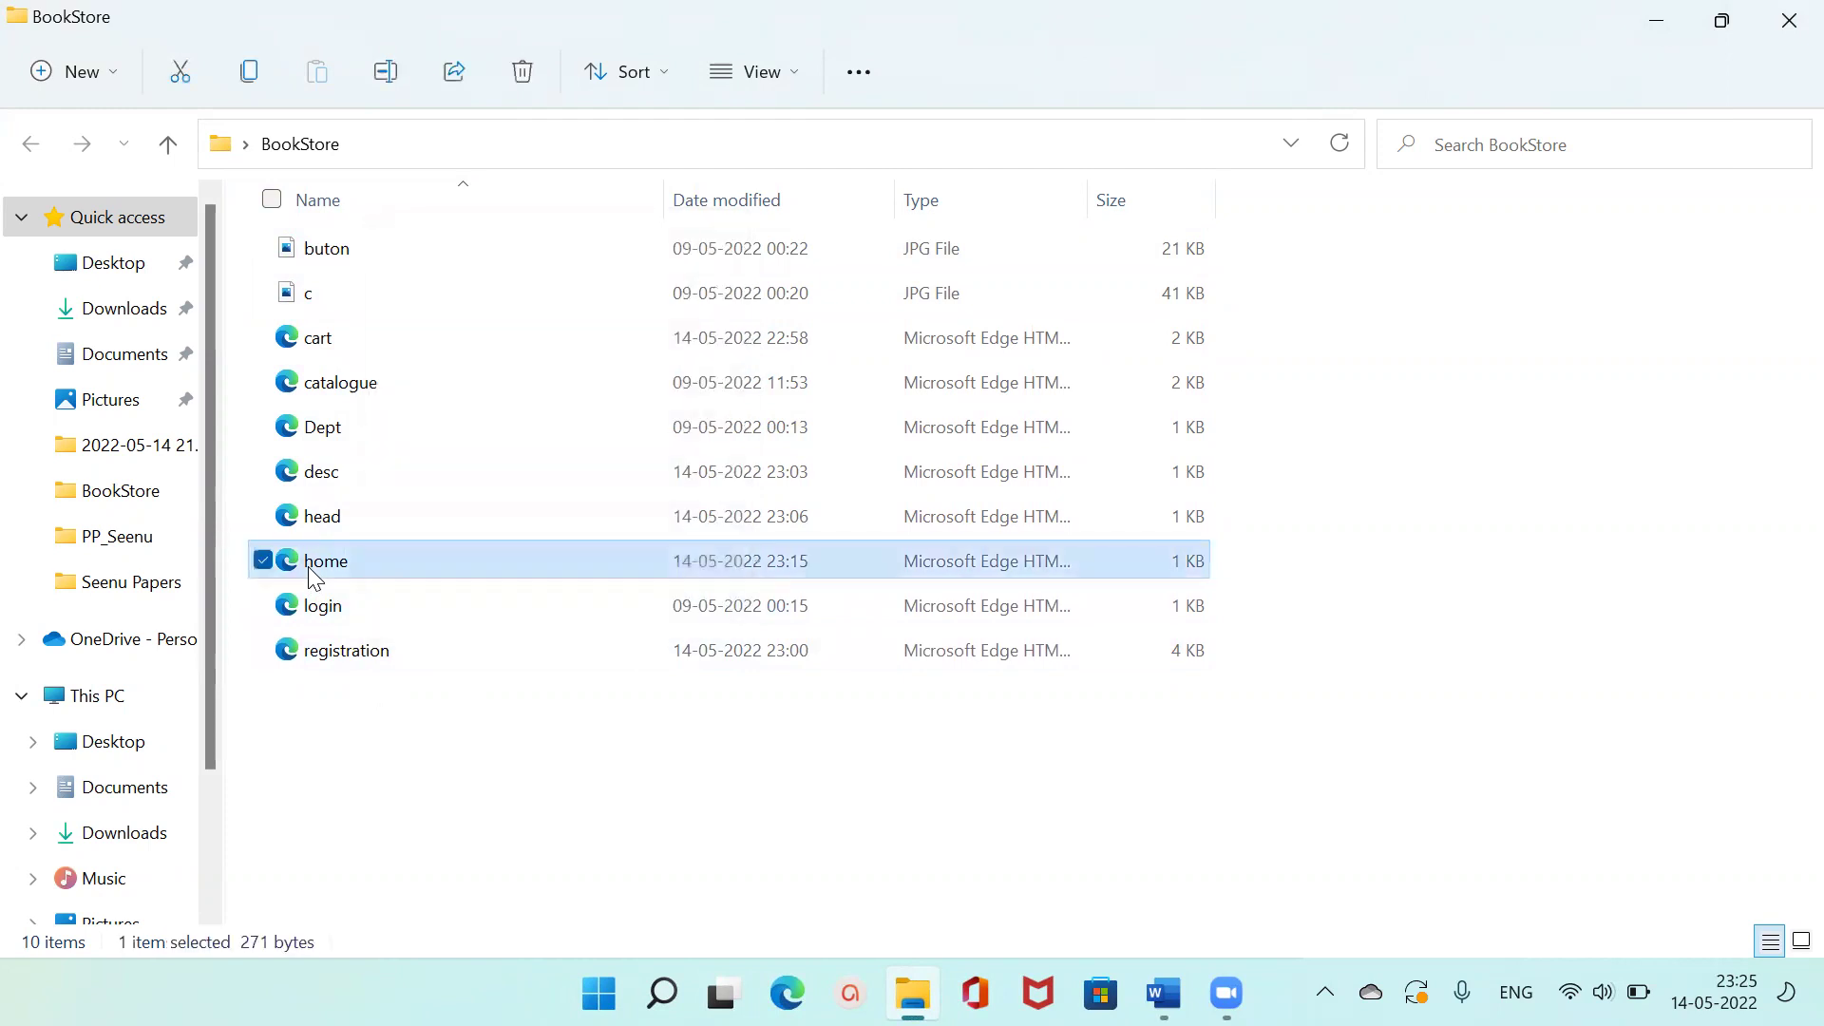
right_click(309, 568)
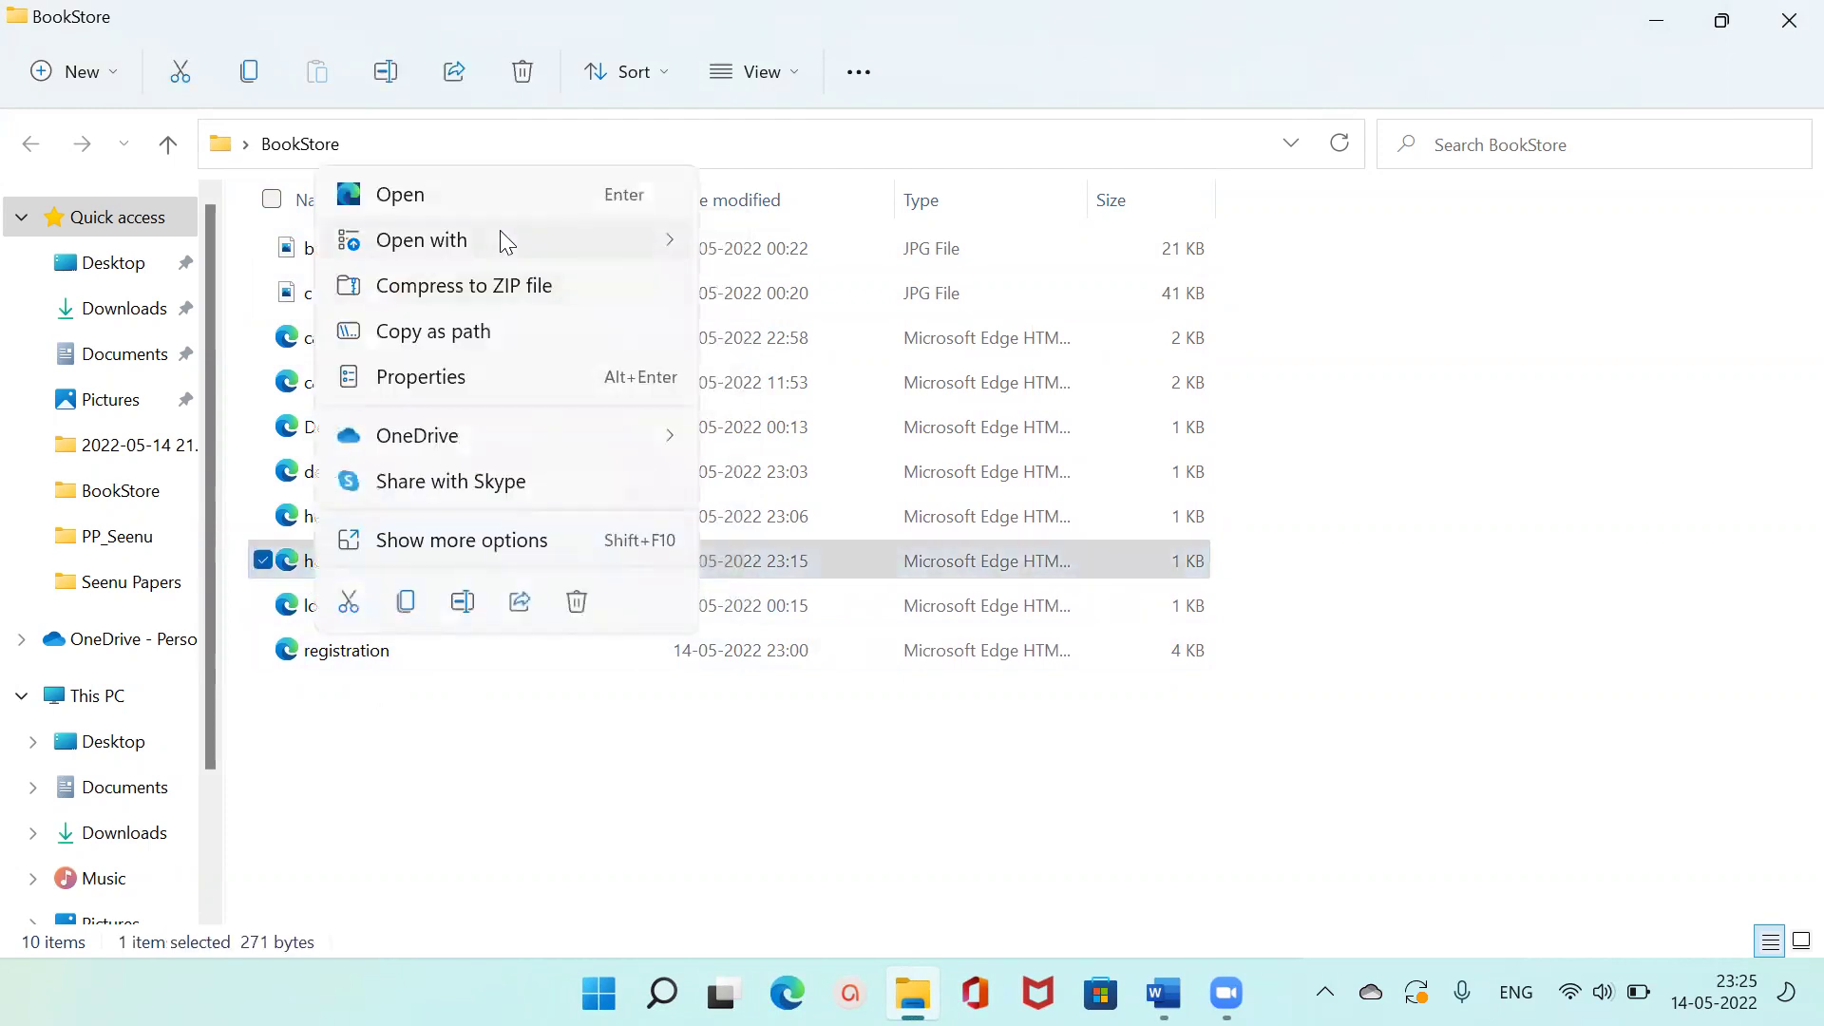
mouse_move(500, 239)
click(788, 389)
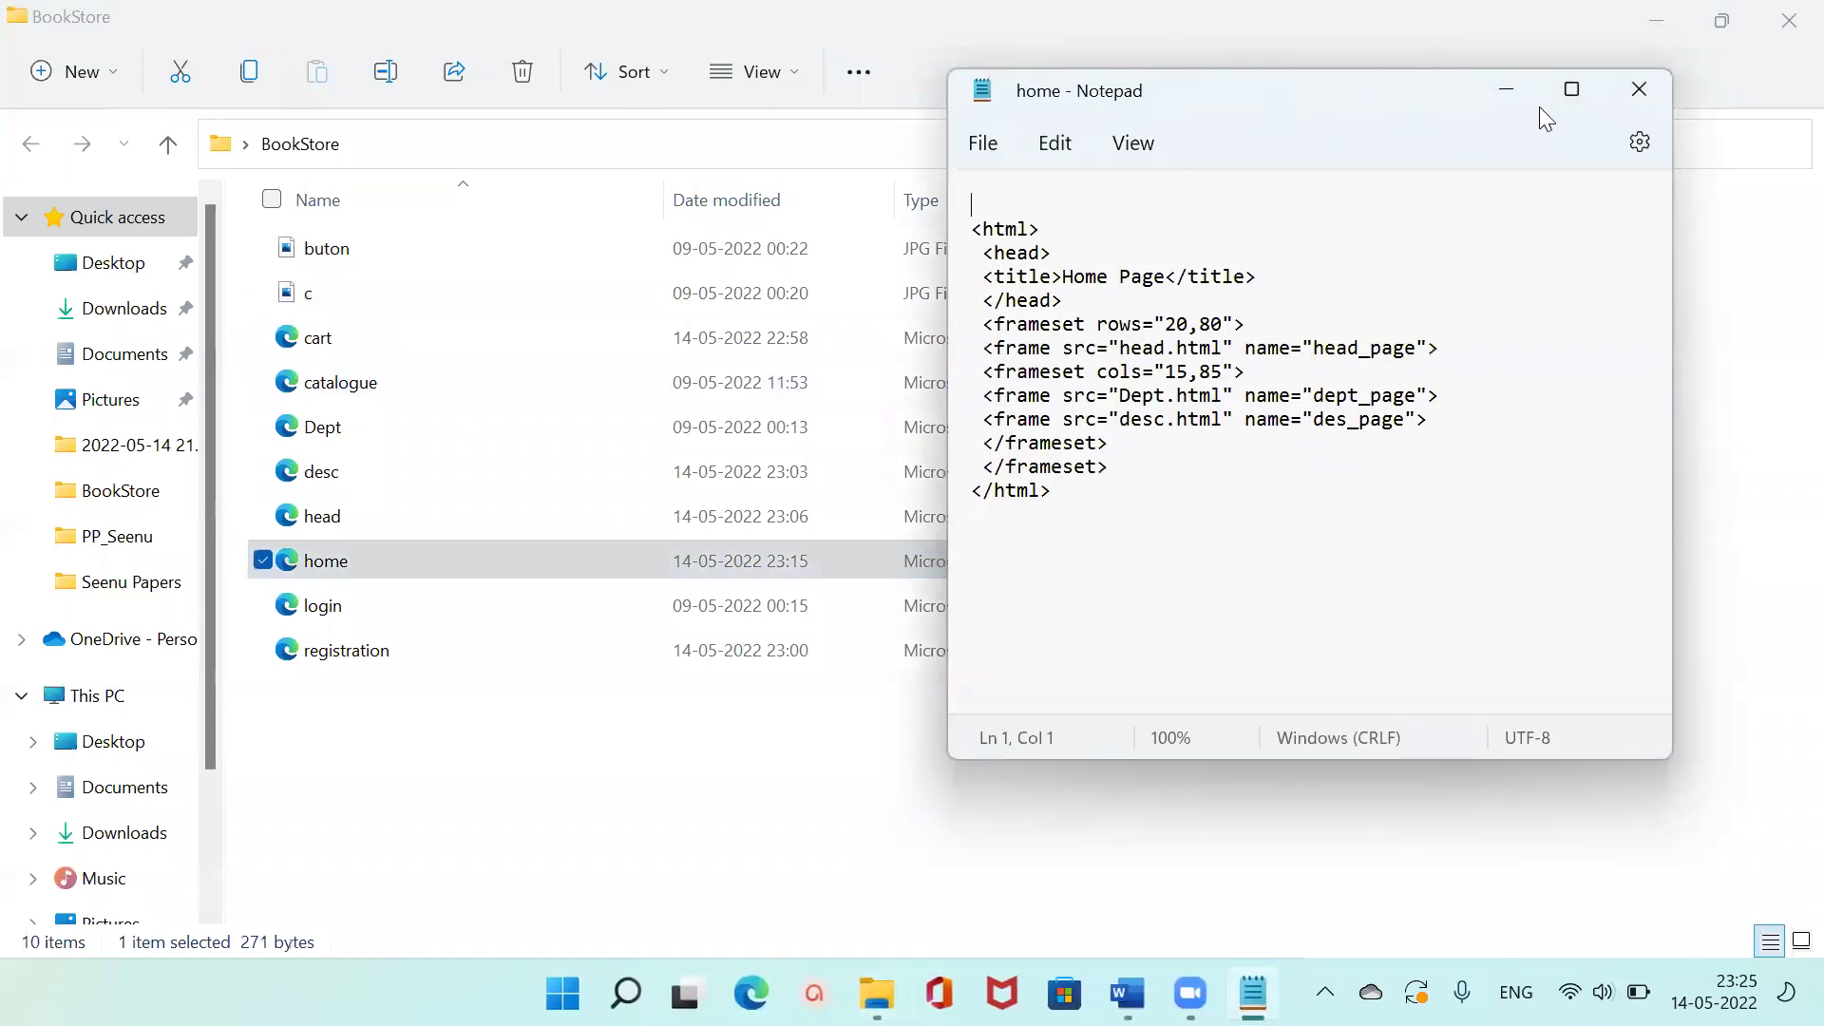
click(1572, 91)
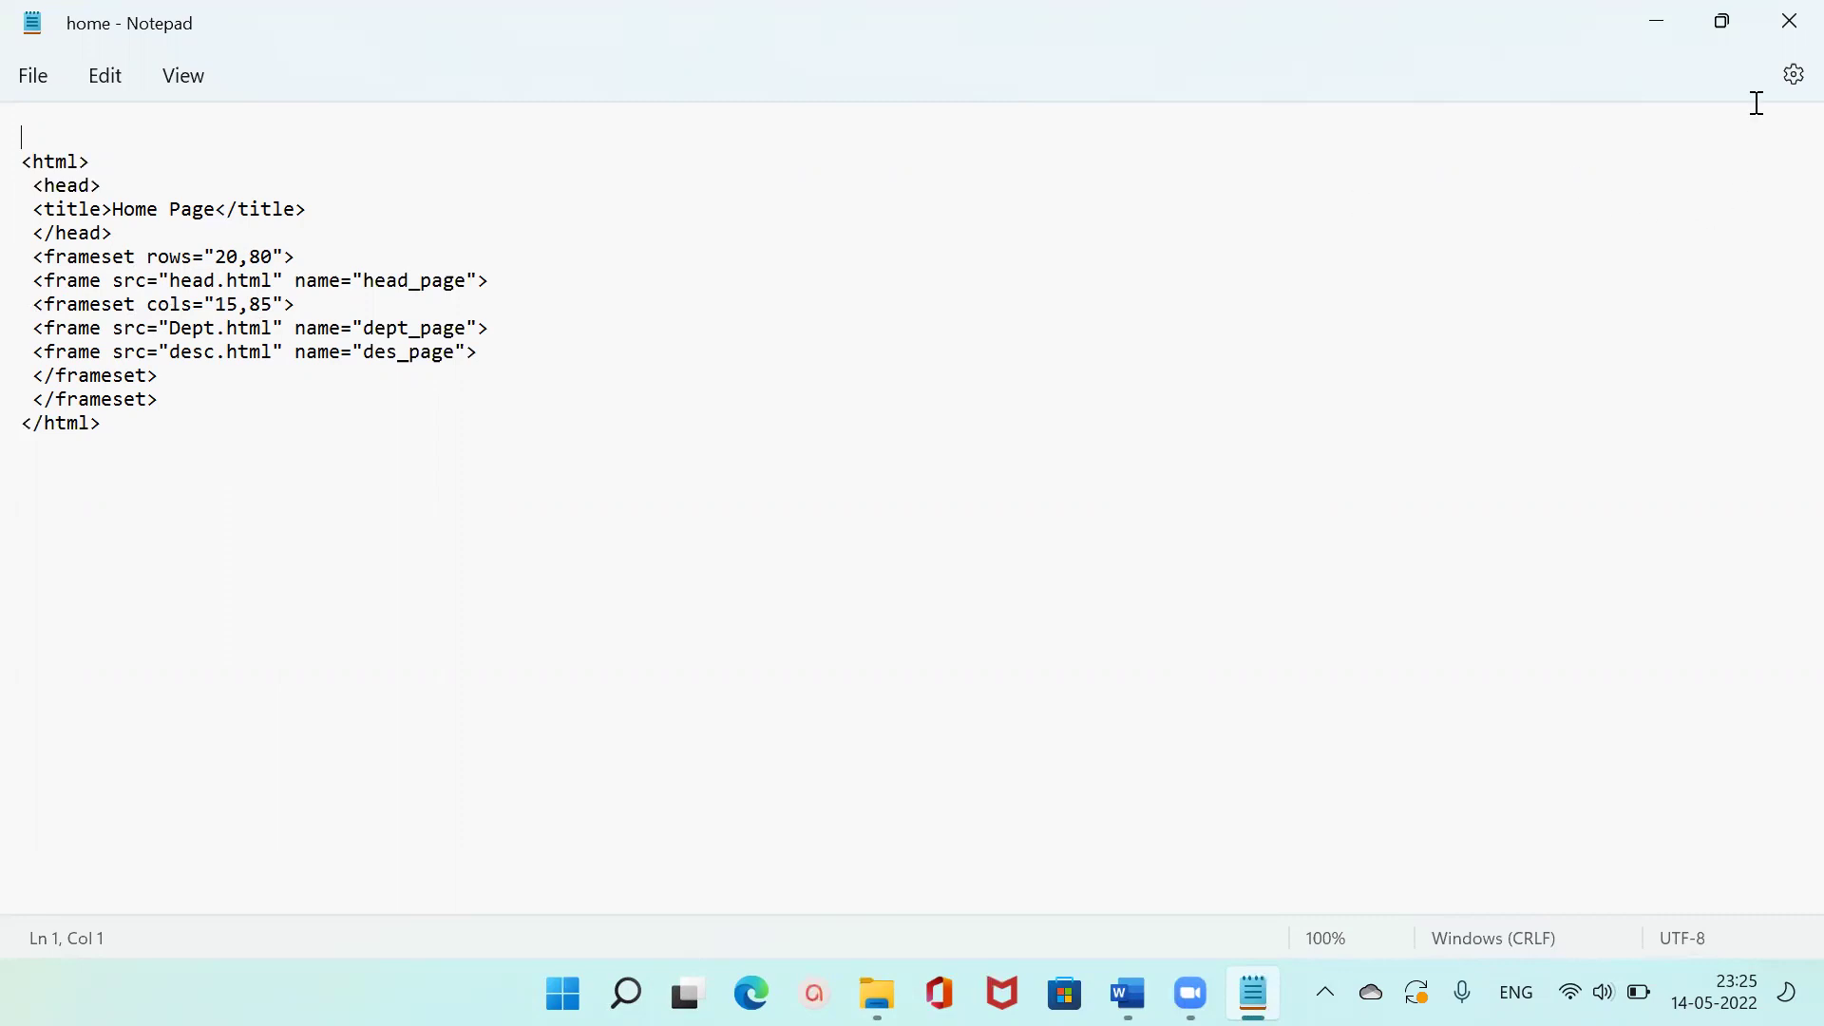
click(1790, 21)
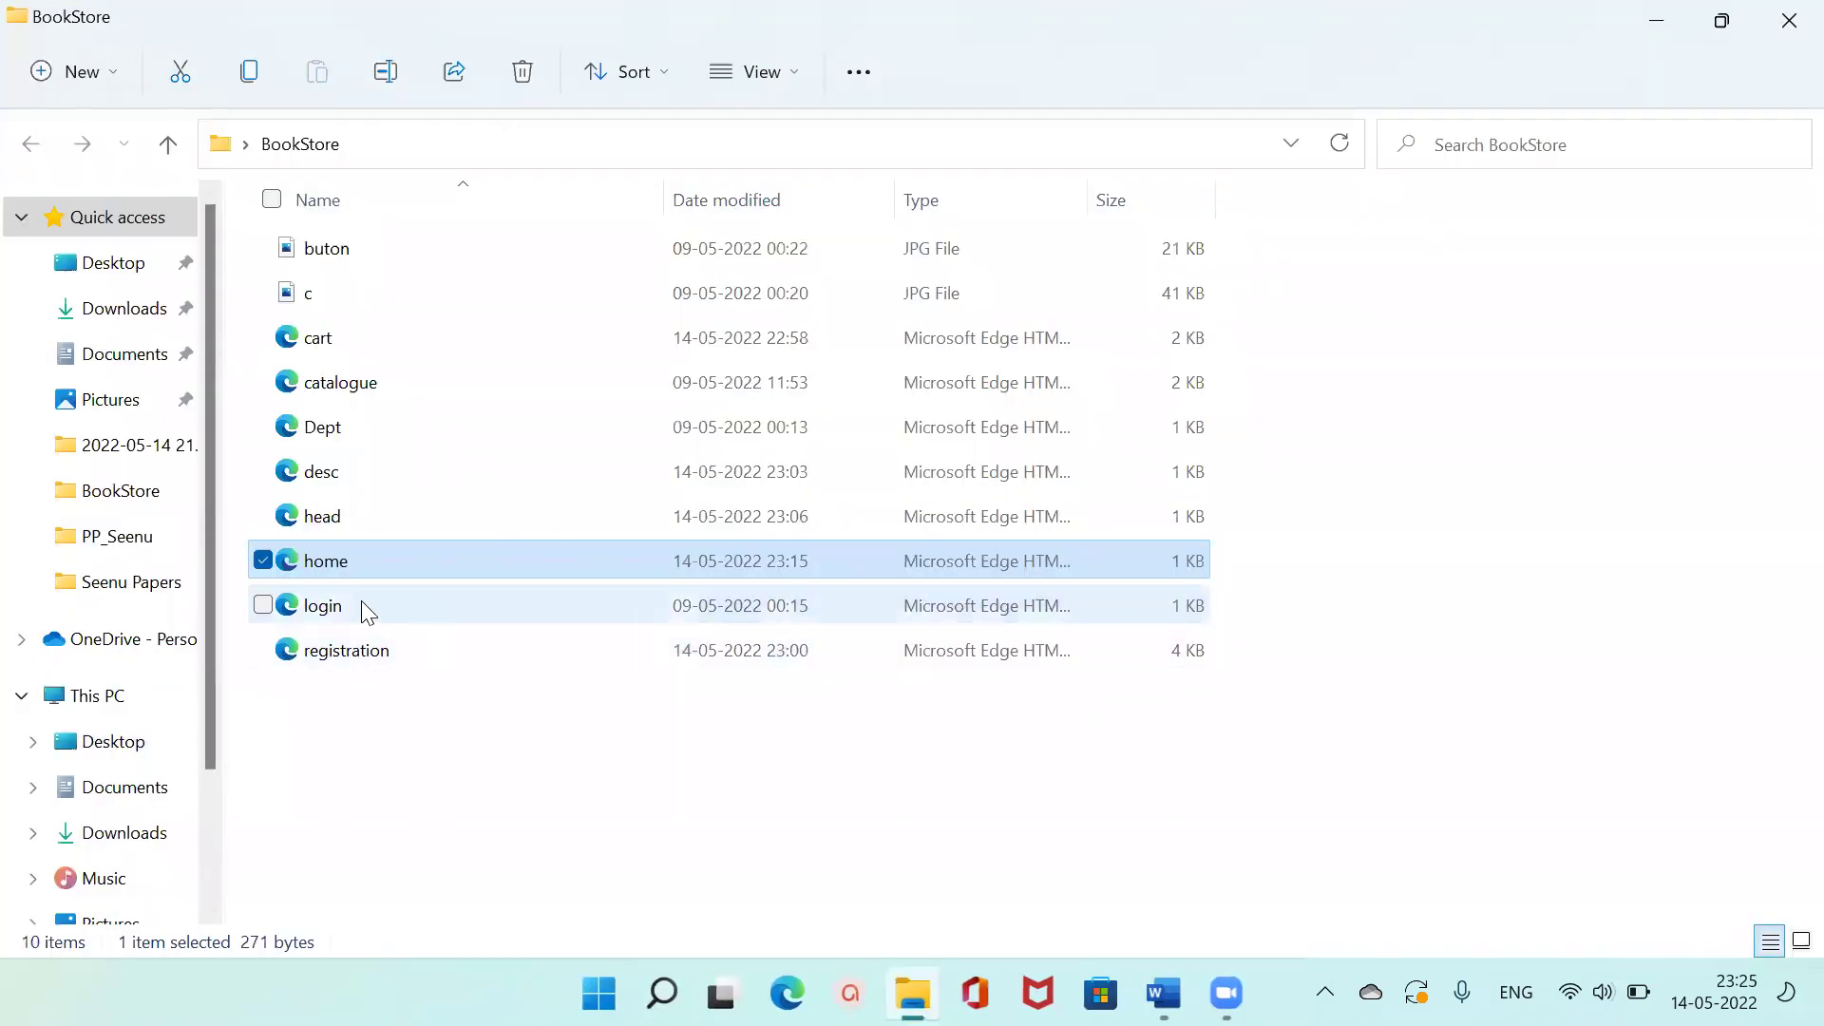
Open the login page file in Notepad, review its form code in a maximized window, and close it.
click(289, 607)
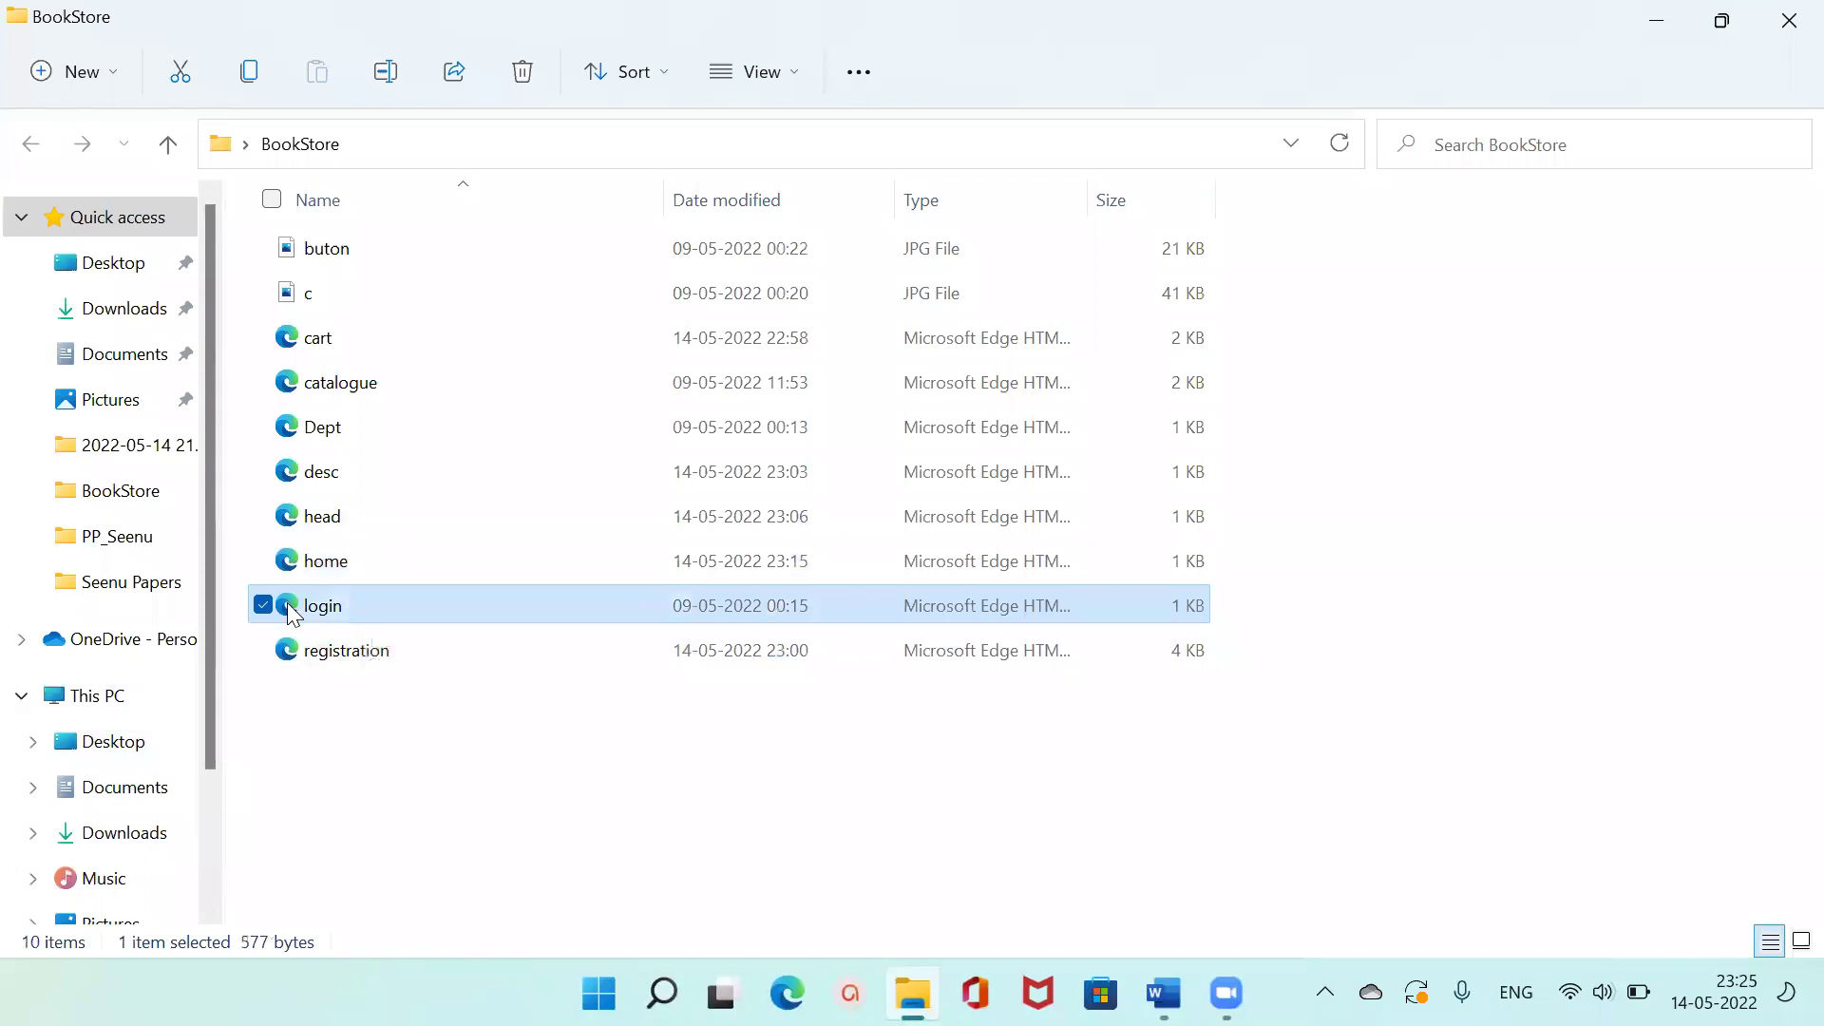
right_click(290, 608)
mouse_move(456, 275)
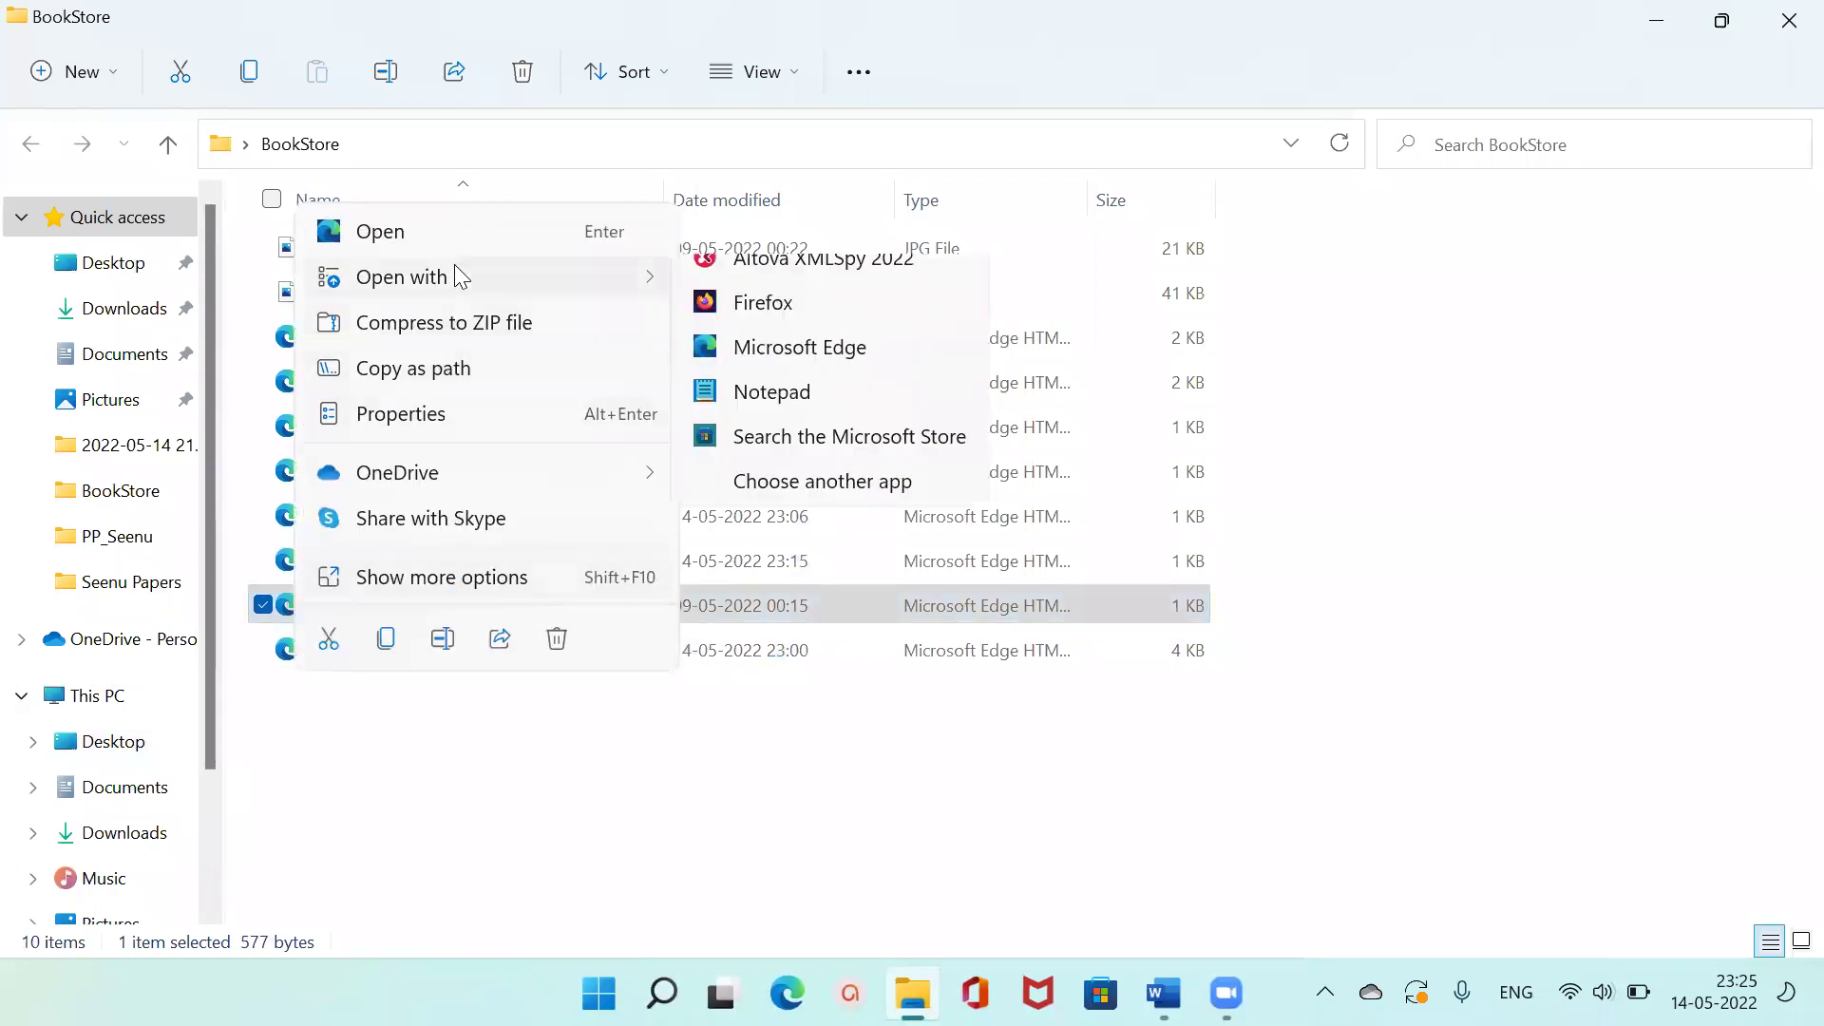
click(780, 416)
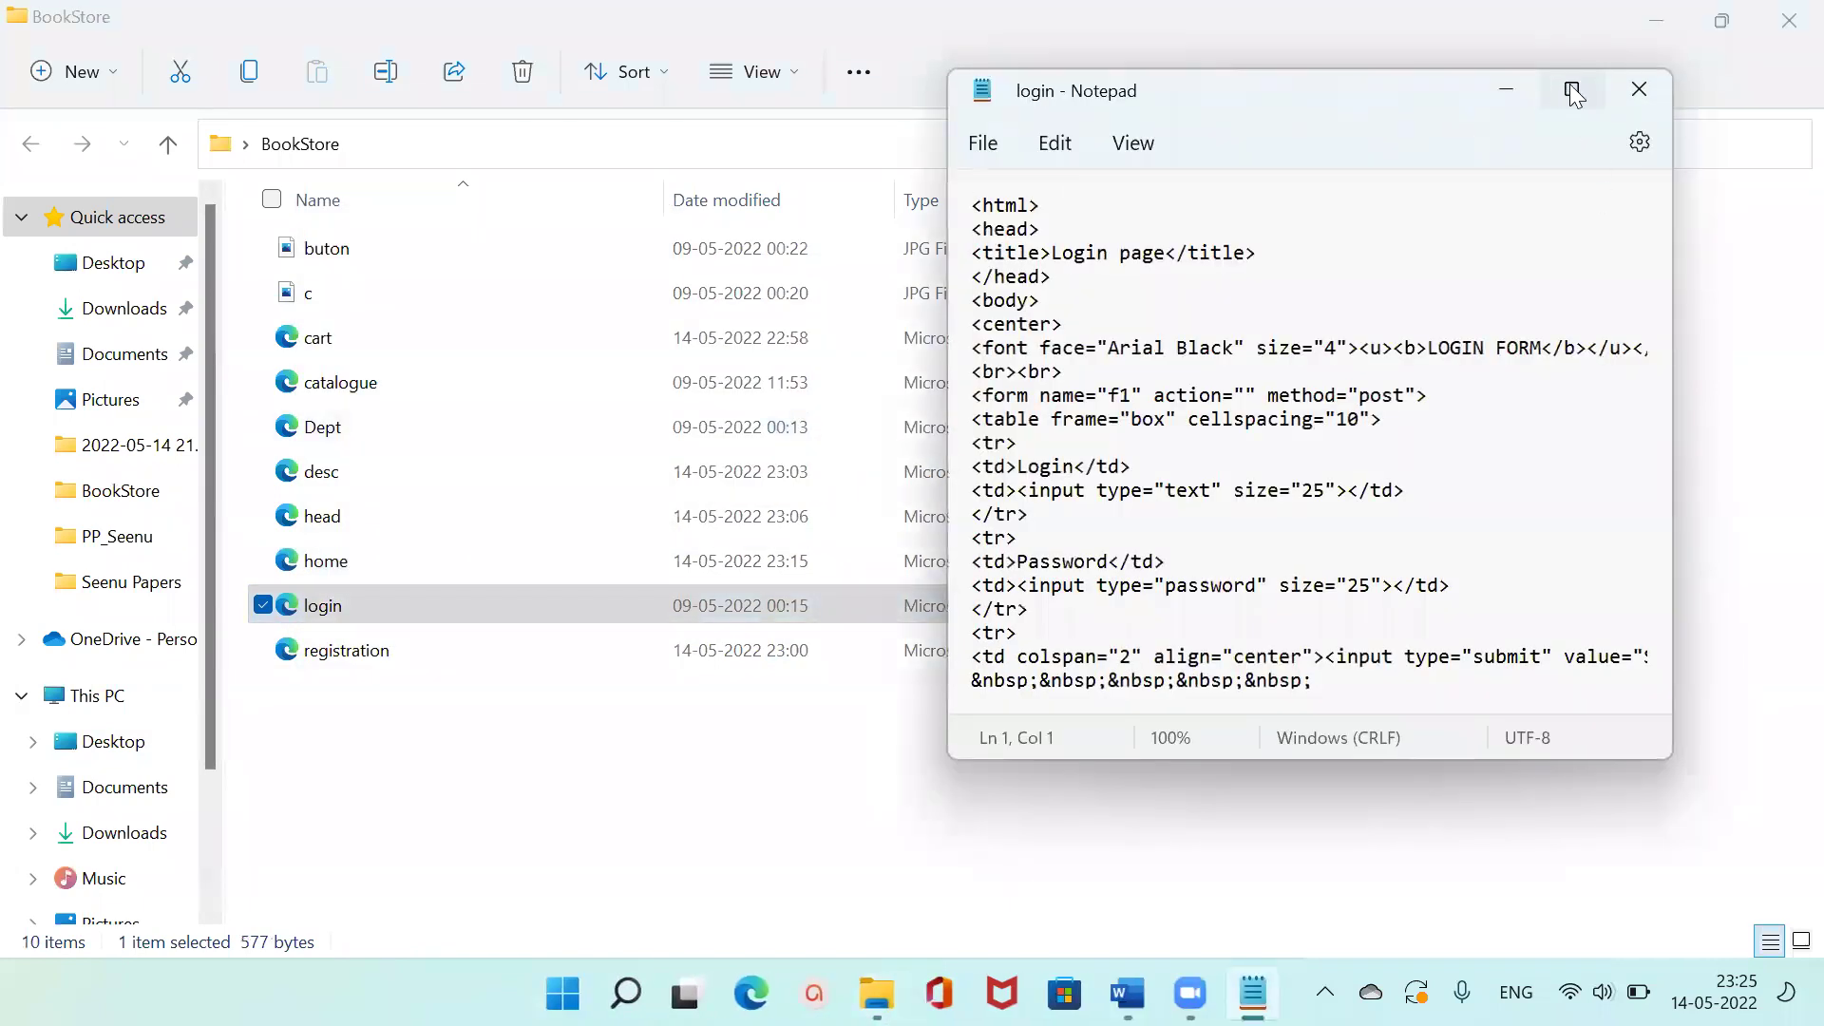
click(1569, 92)
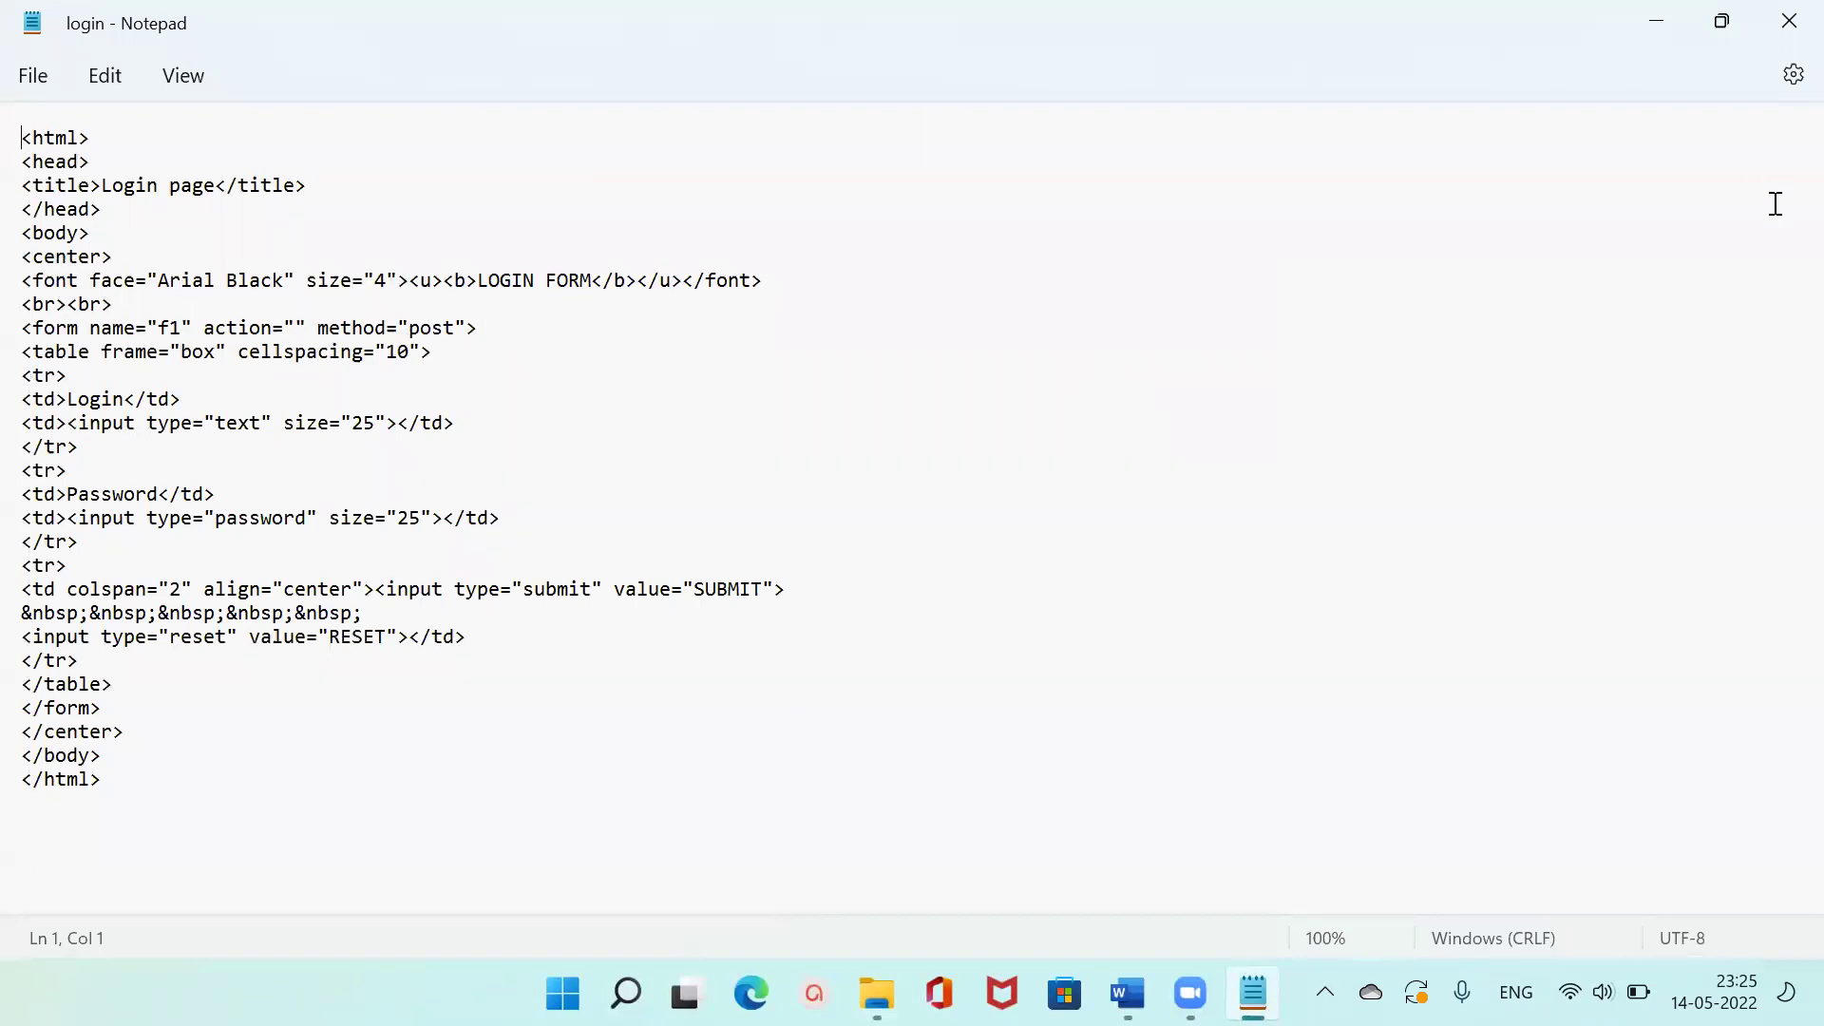
click(1786, 22)
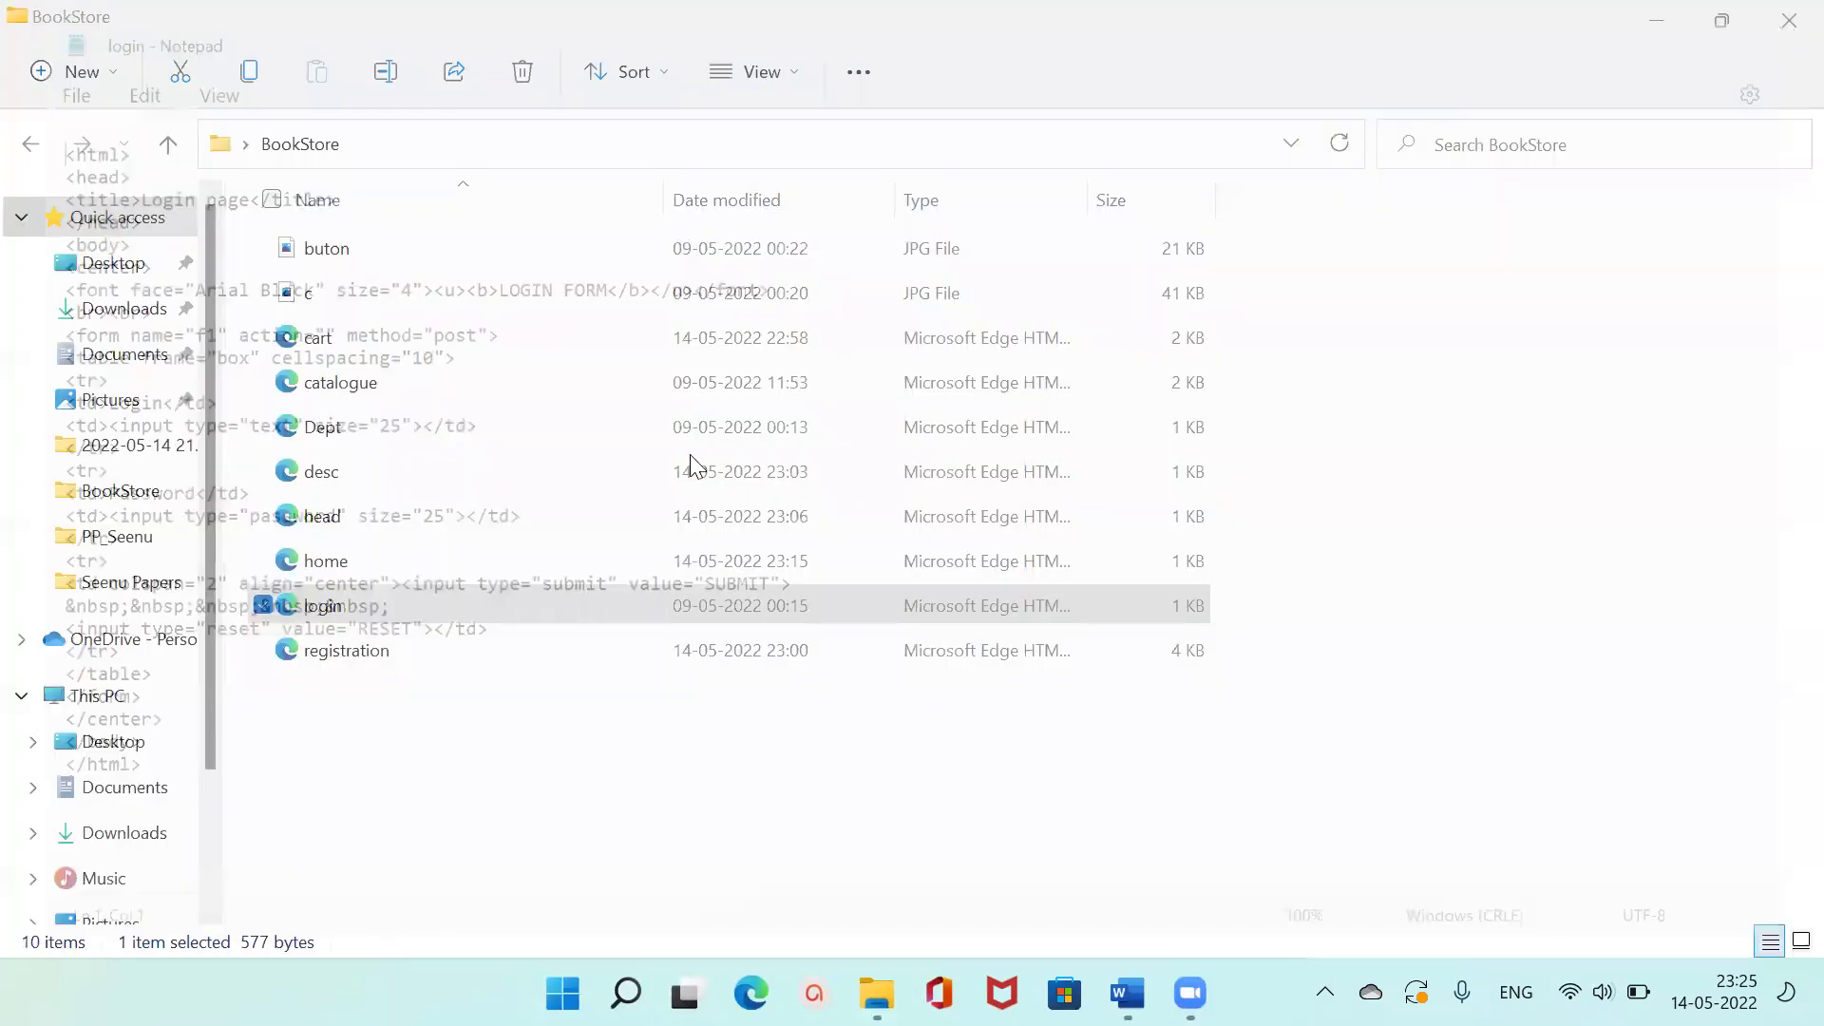
Open the registration page file from the BookStore folder in a maximized Notepad window.
click(290, 649)
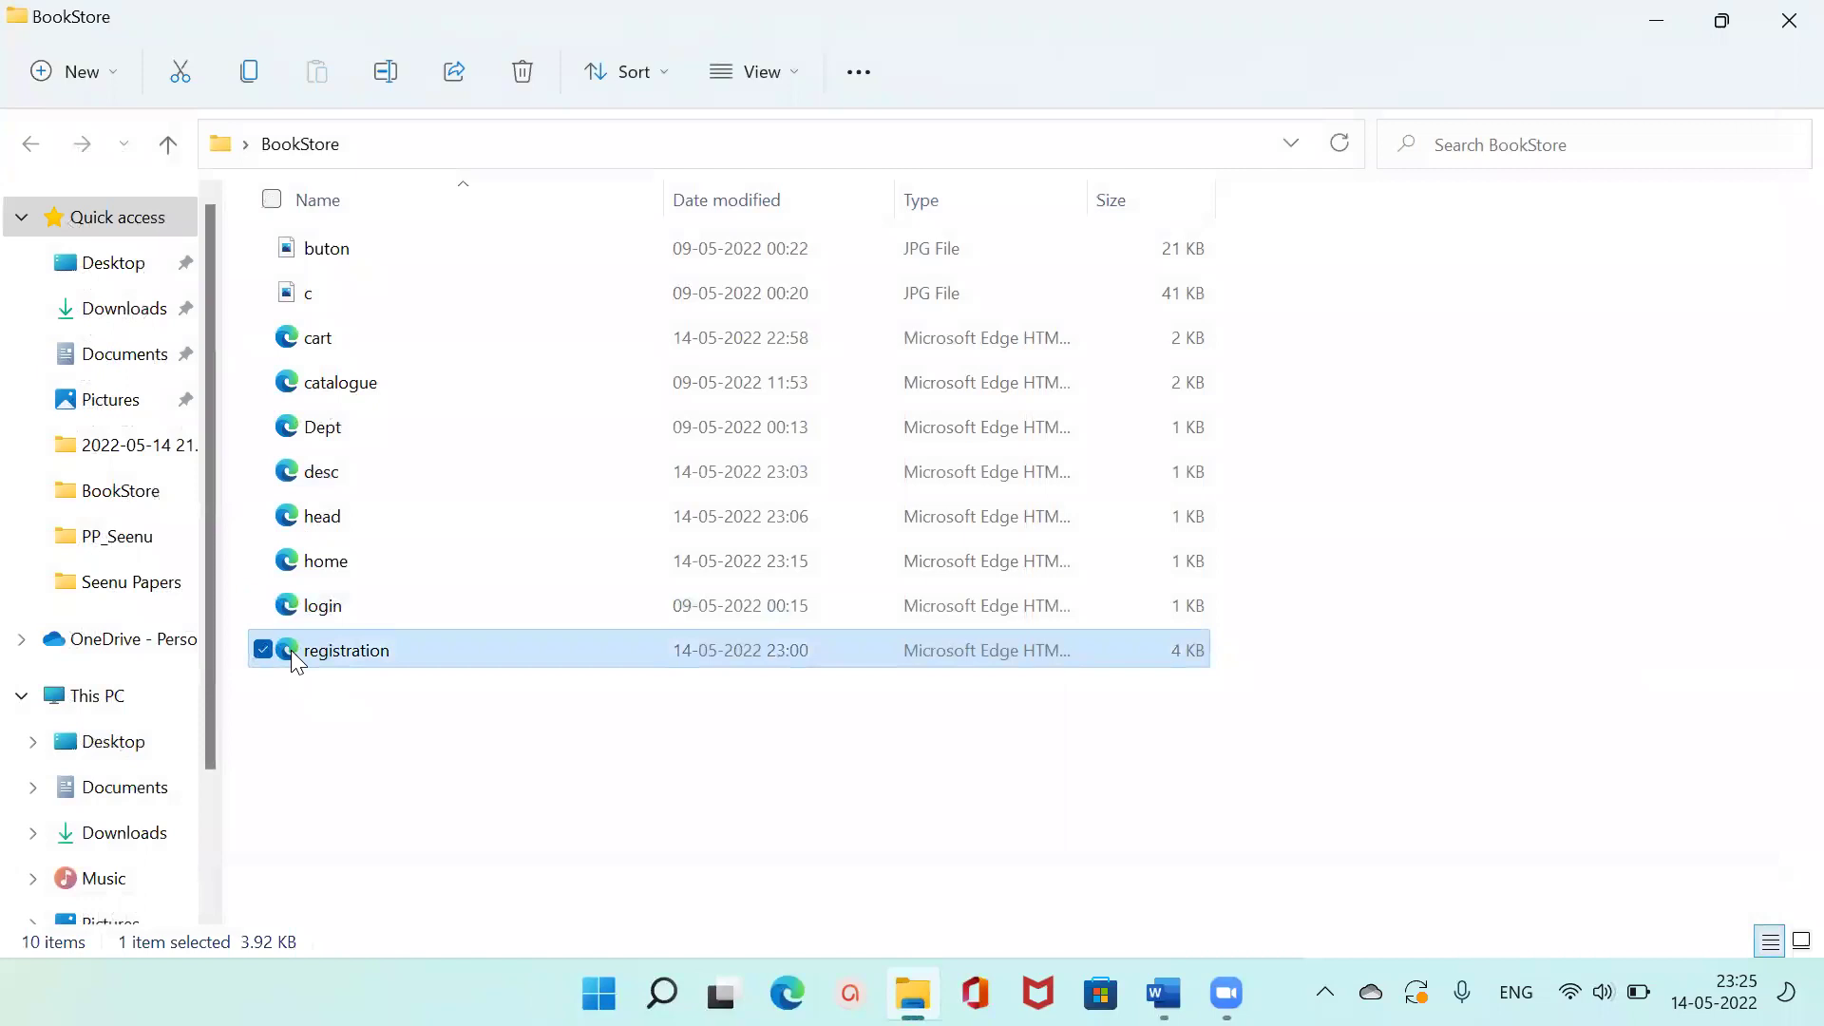
right_click(291, 649)
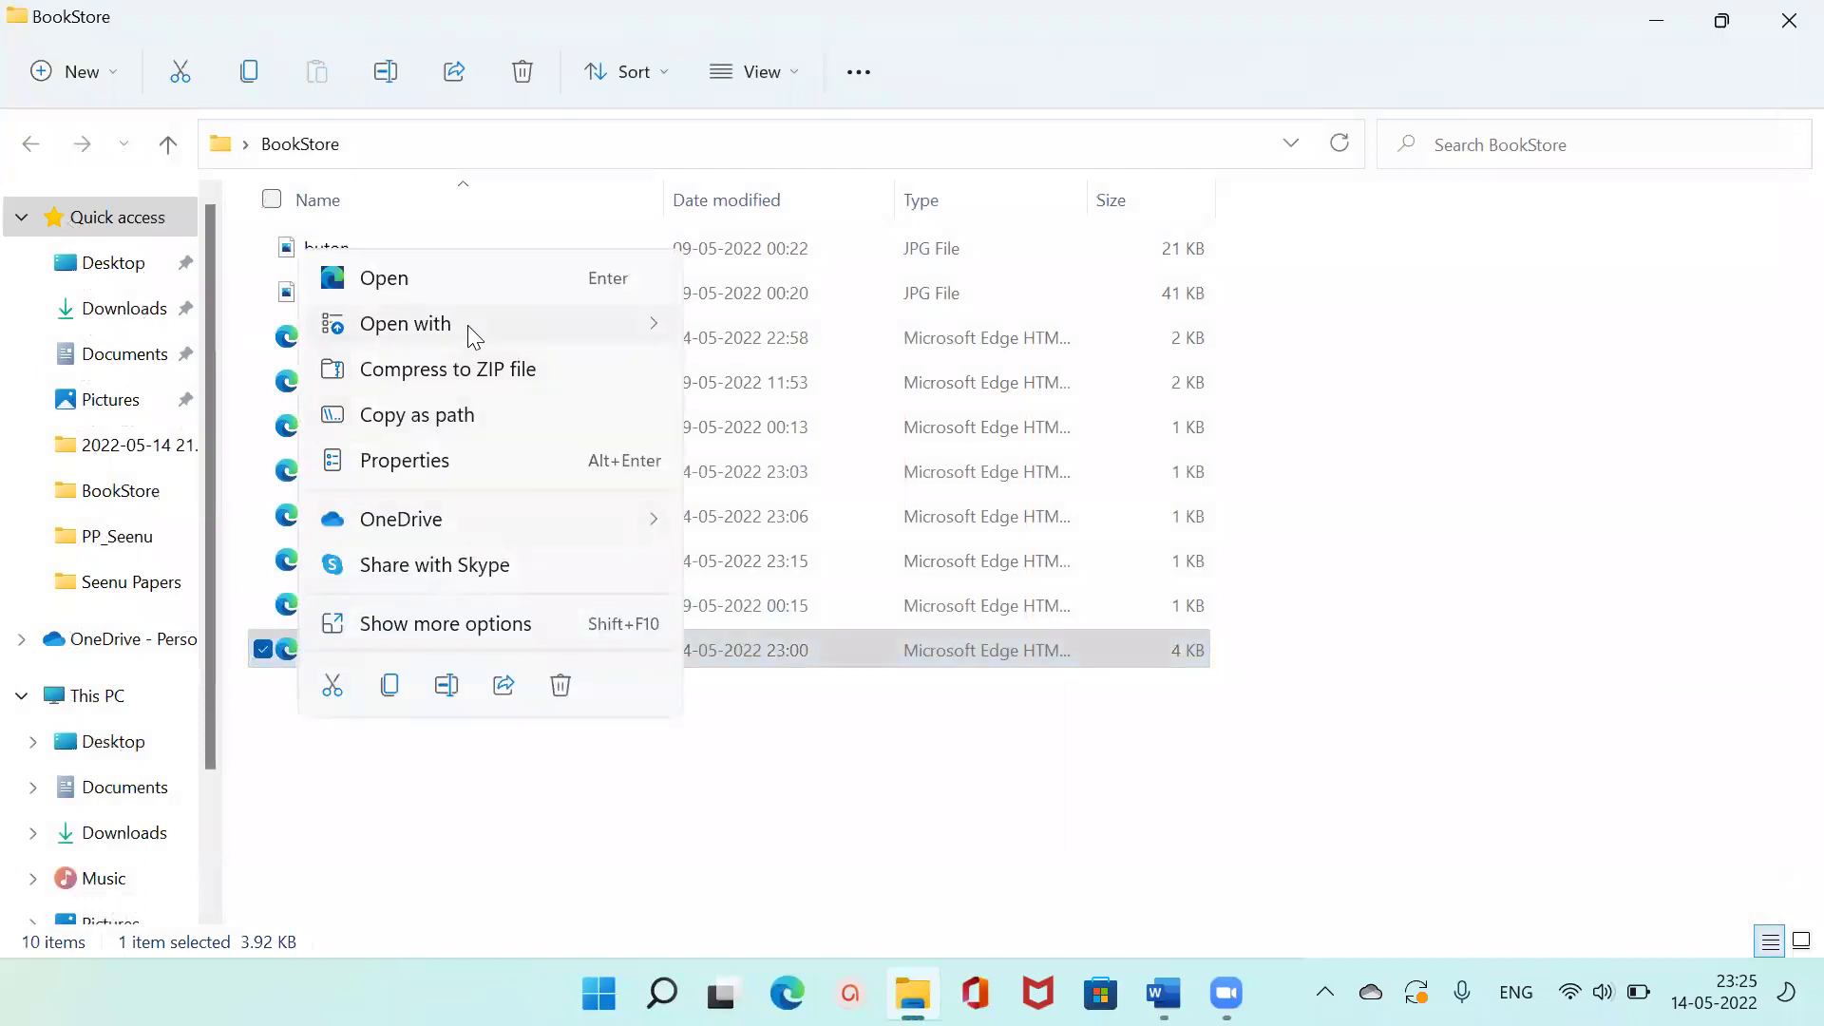
mouse_move(474, 337)
click(783, 480)
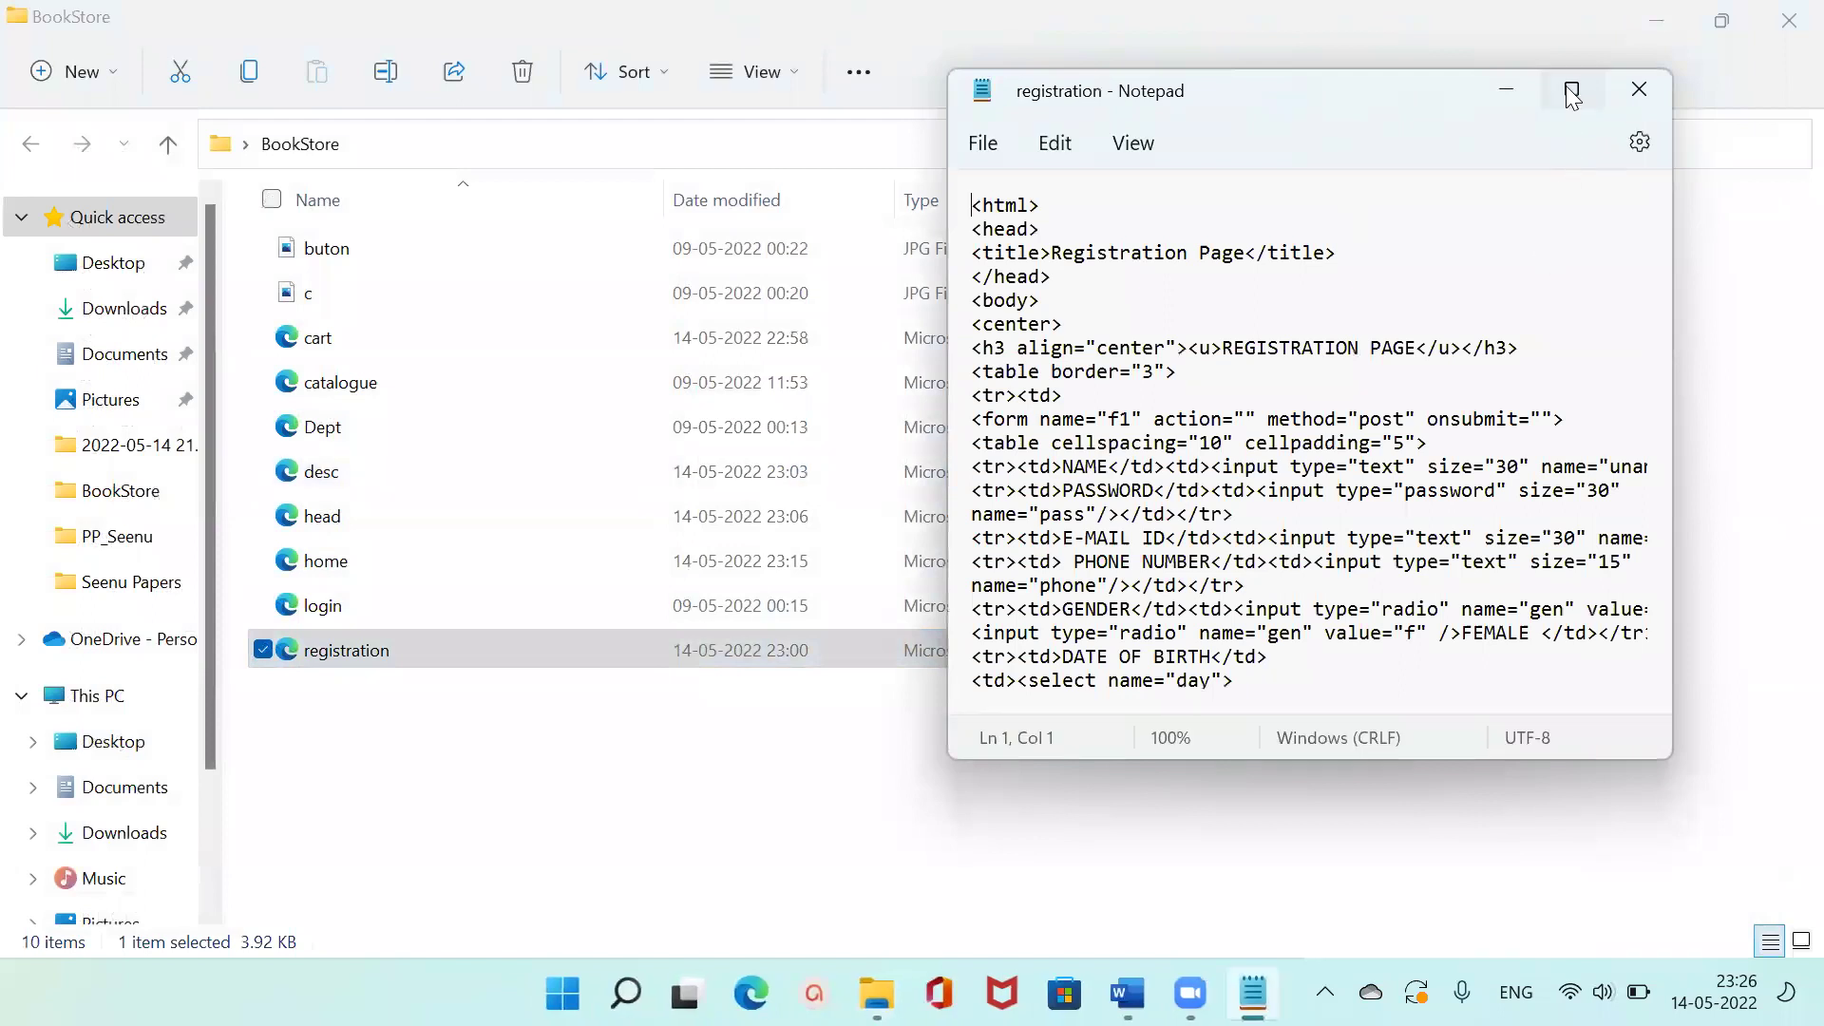
click(1572, 92)
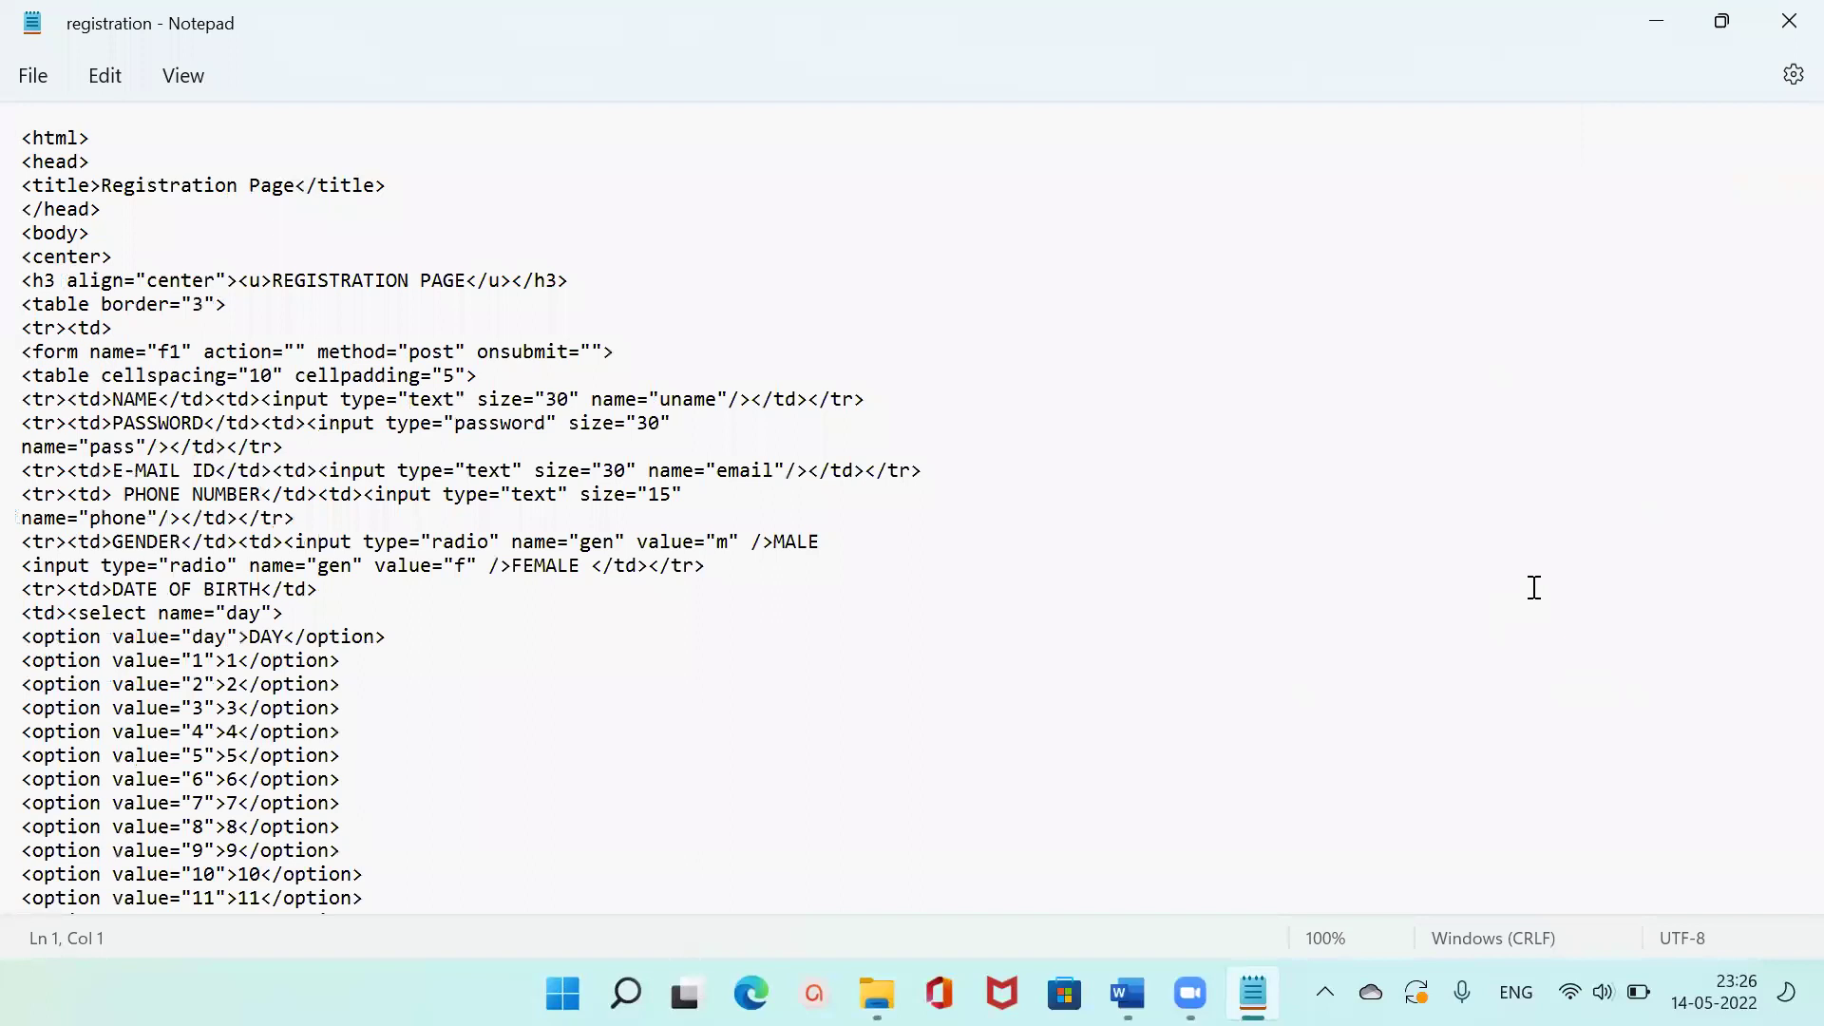
Examine the registration page's code from the form fields through the date, language and address inputs to the closing tags, then close the file.
scroll(1534, 588, down, 4)
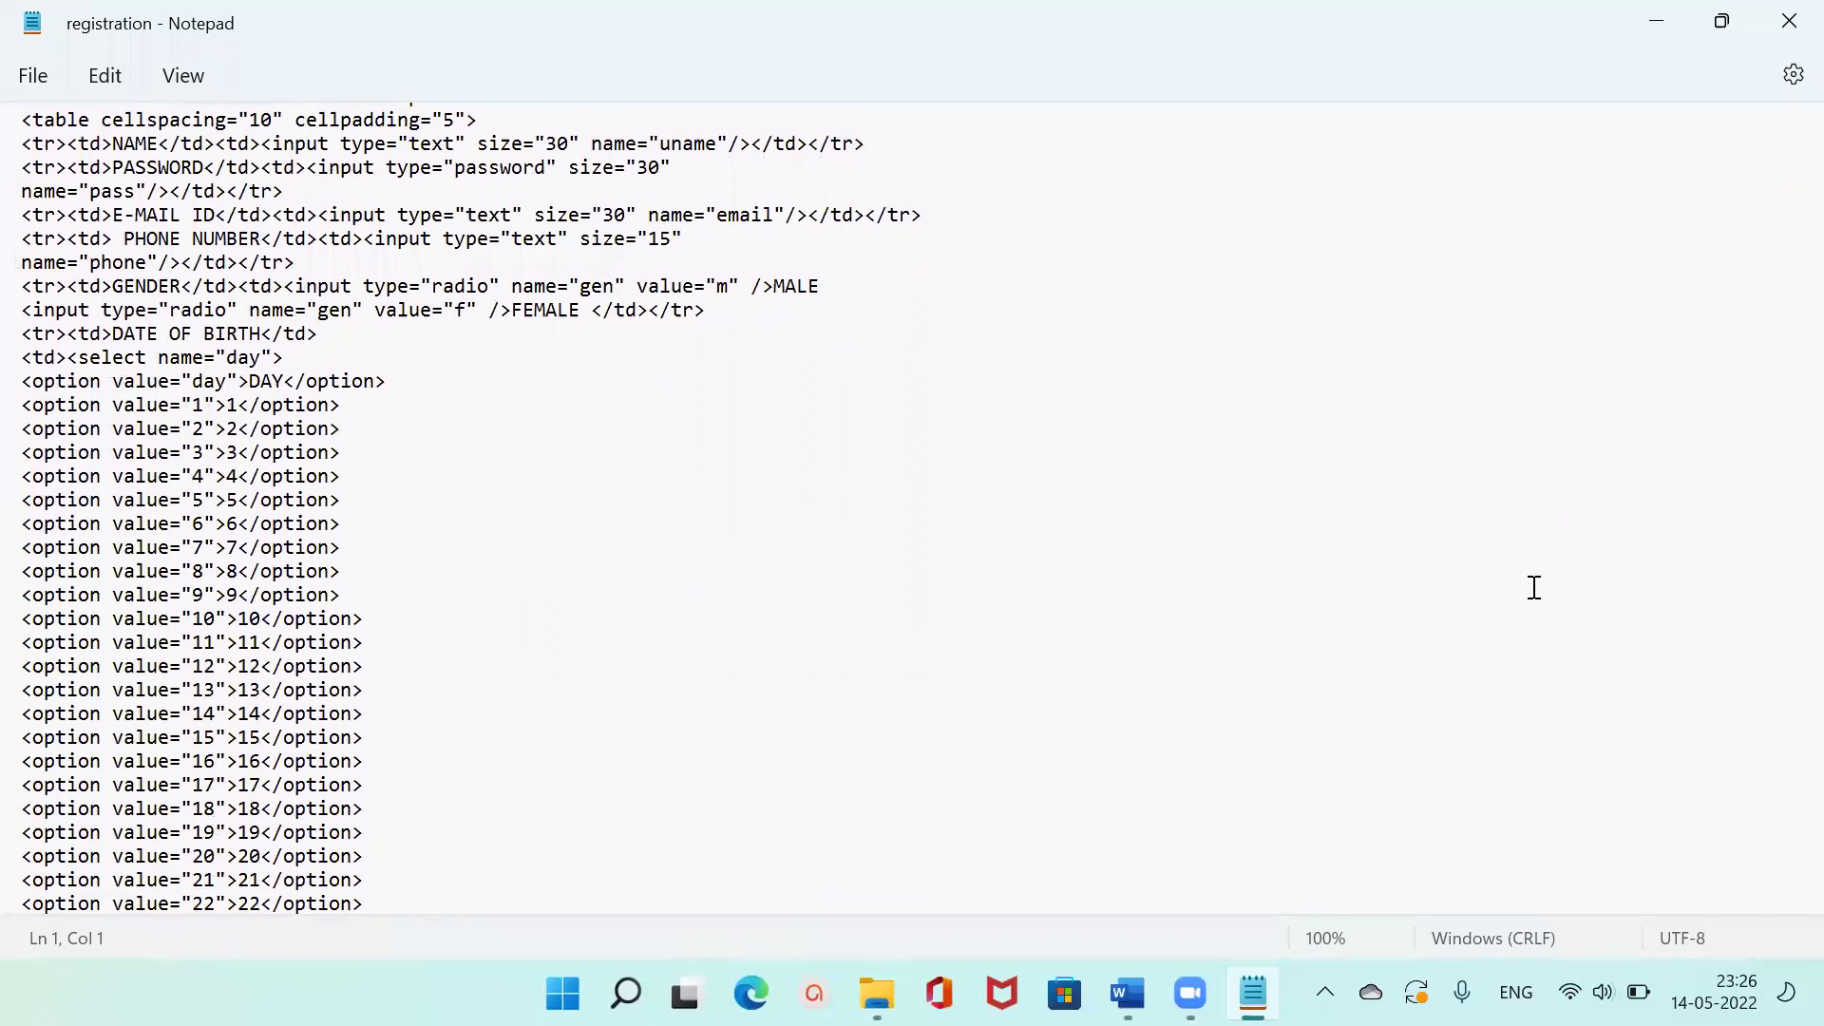
scroll(1534, 588, down, 4)
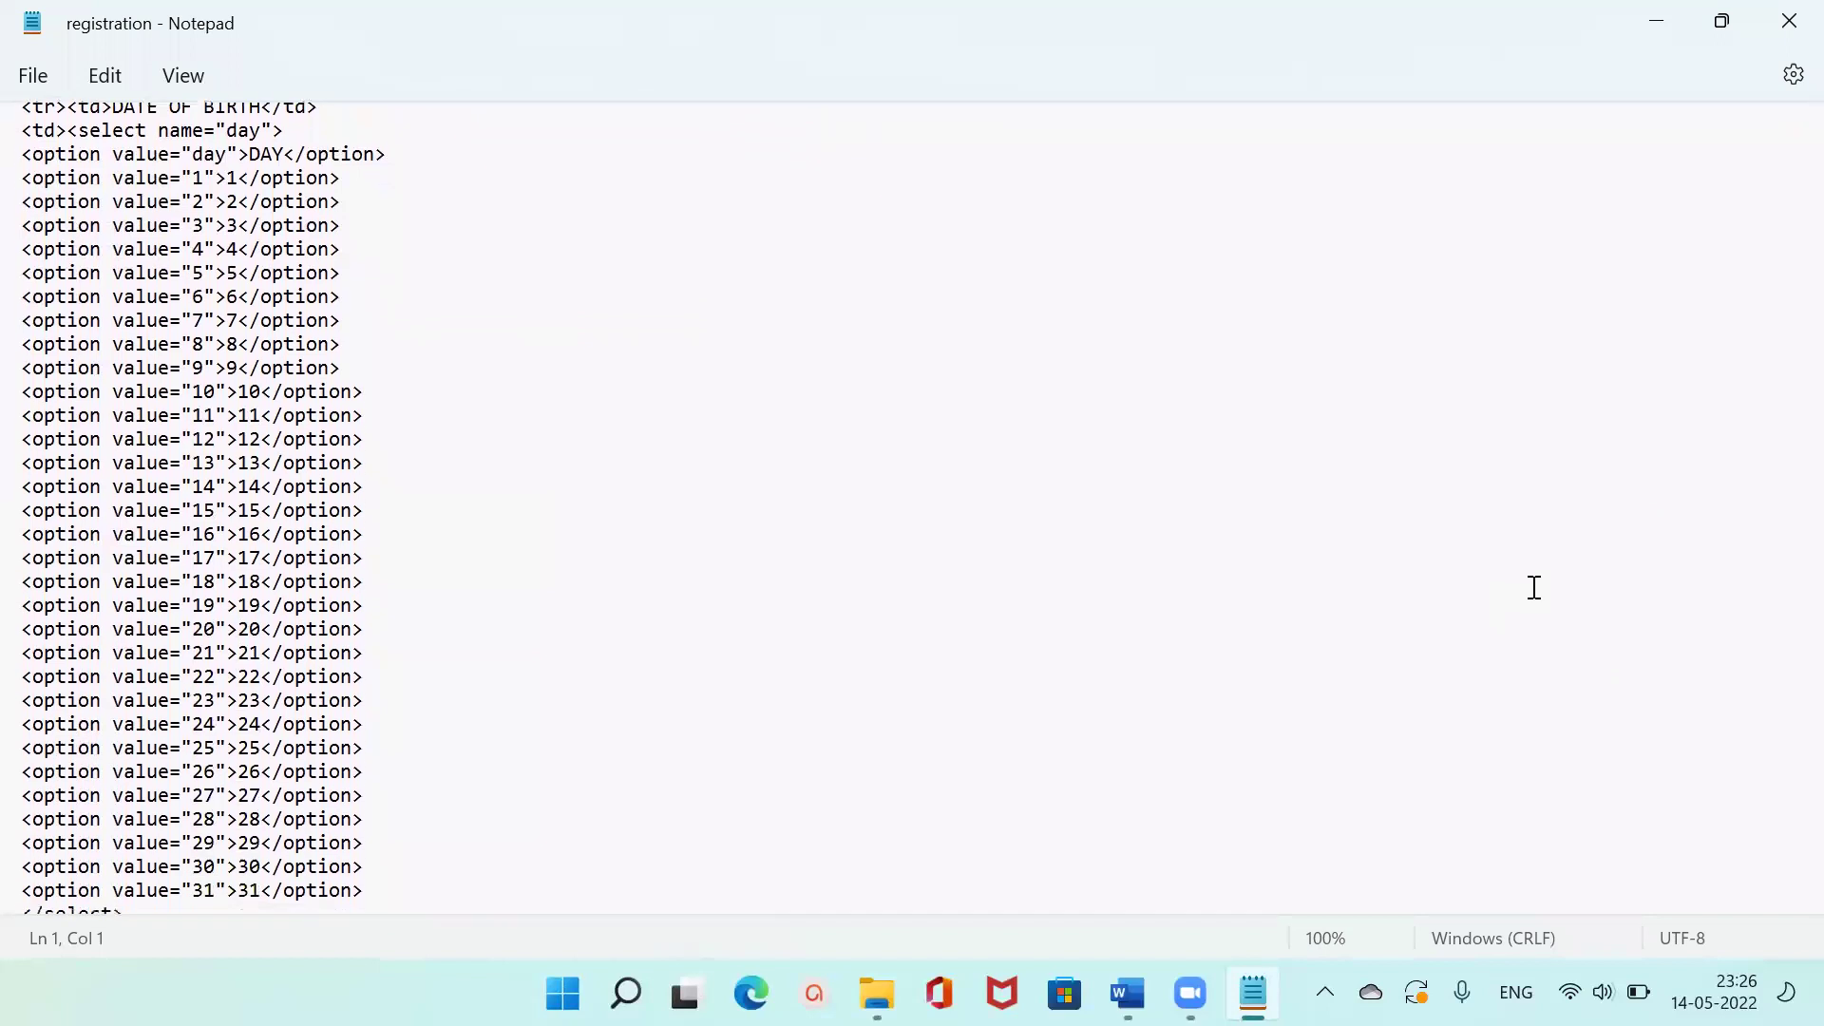
scroll(1533, 588, down, 4)
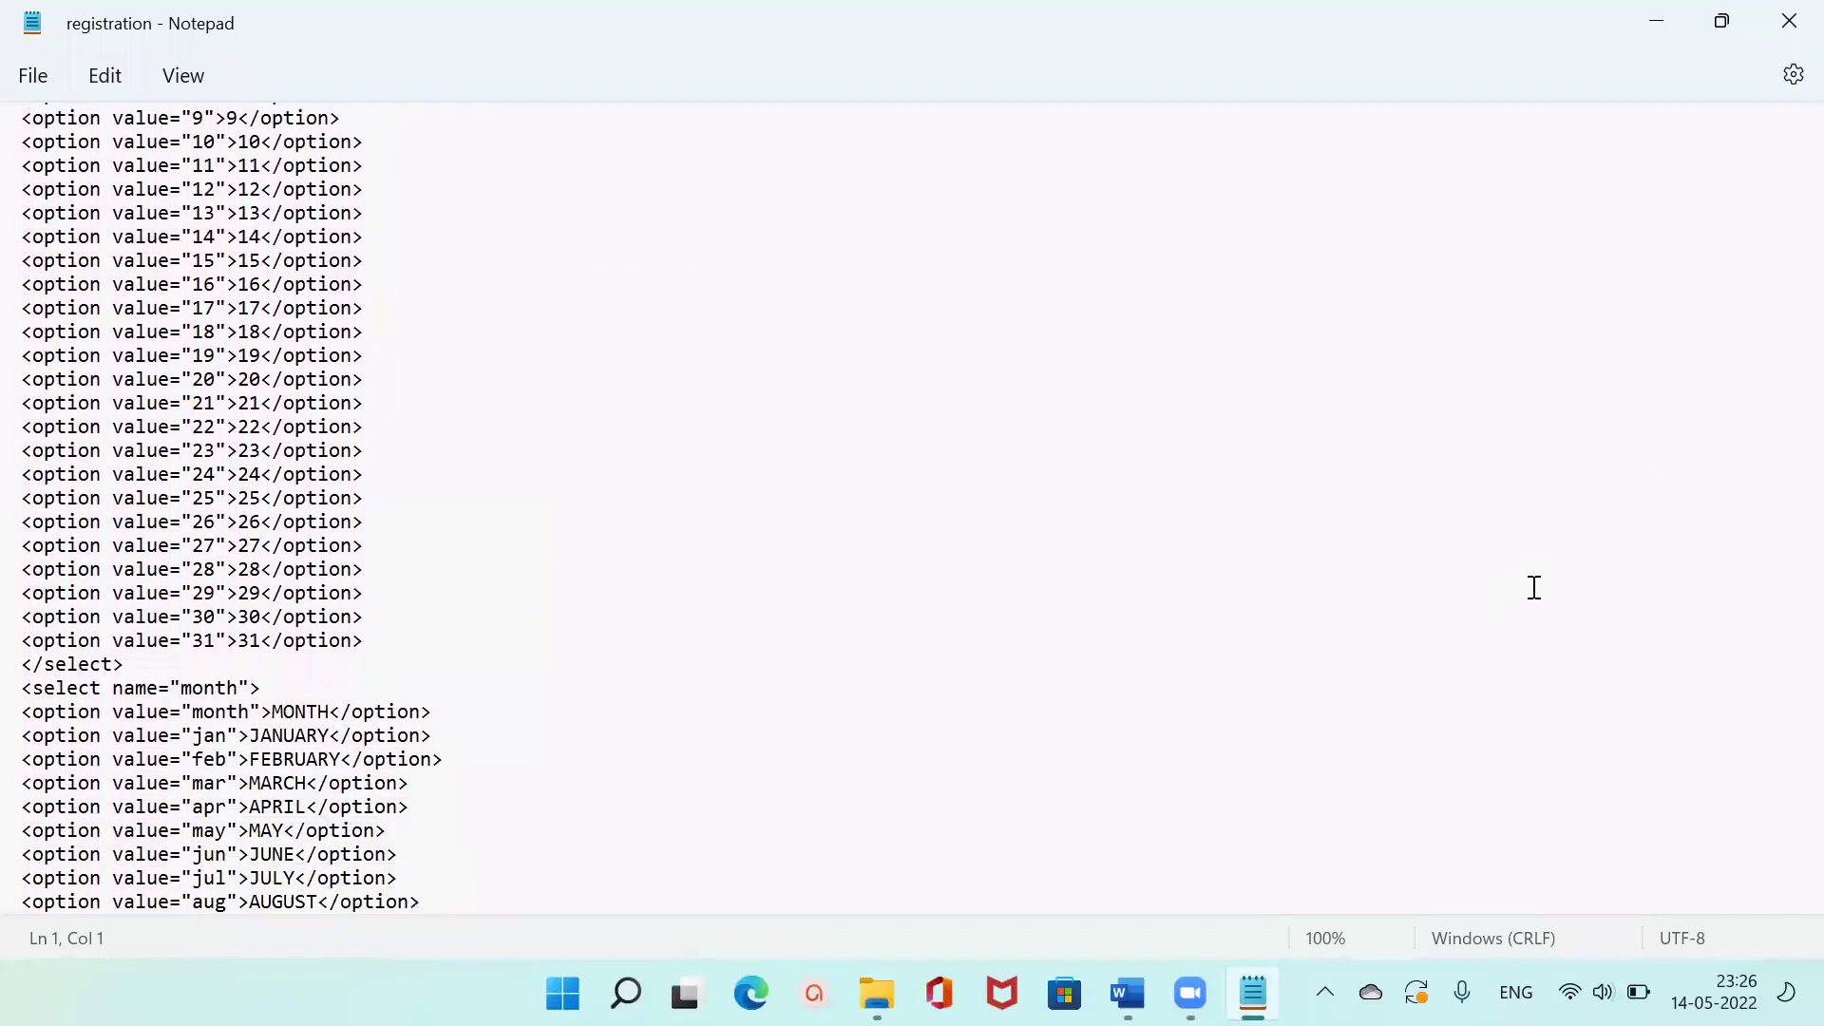
scroll(1534, 588, down, 3)
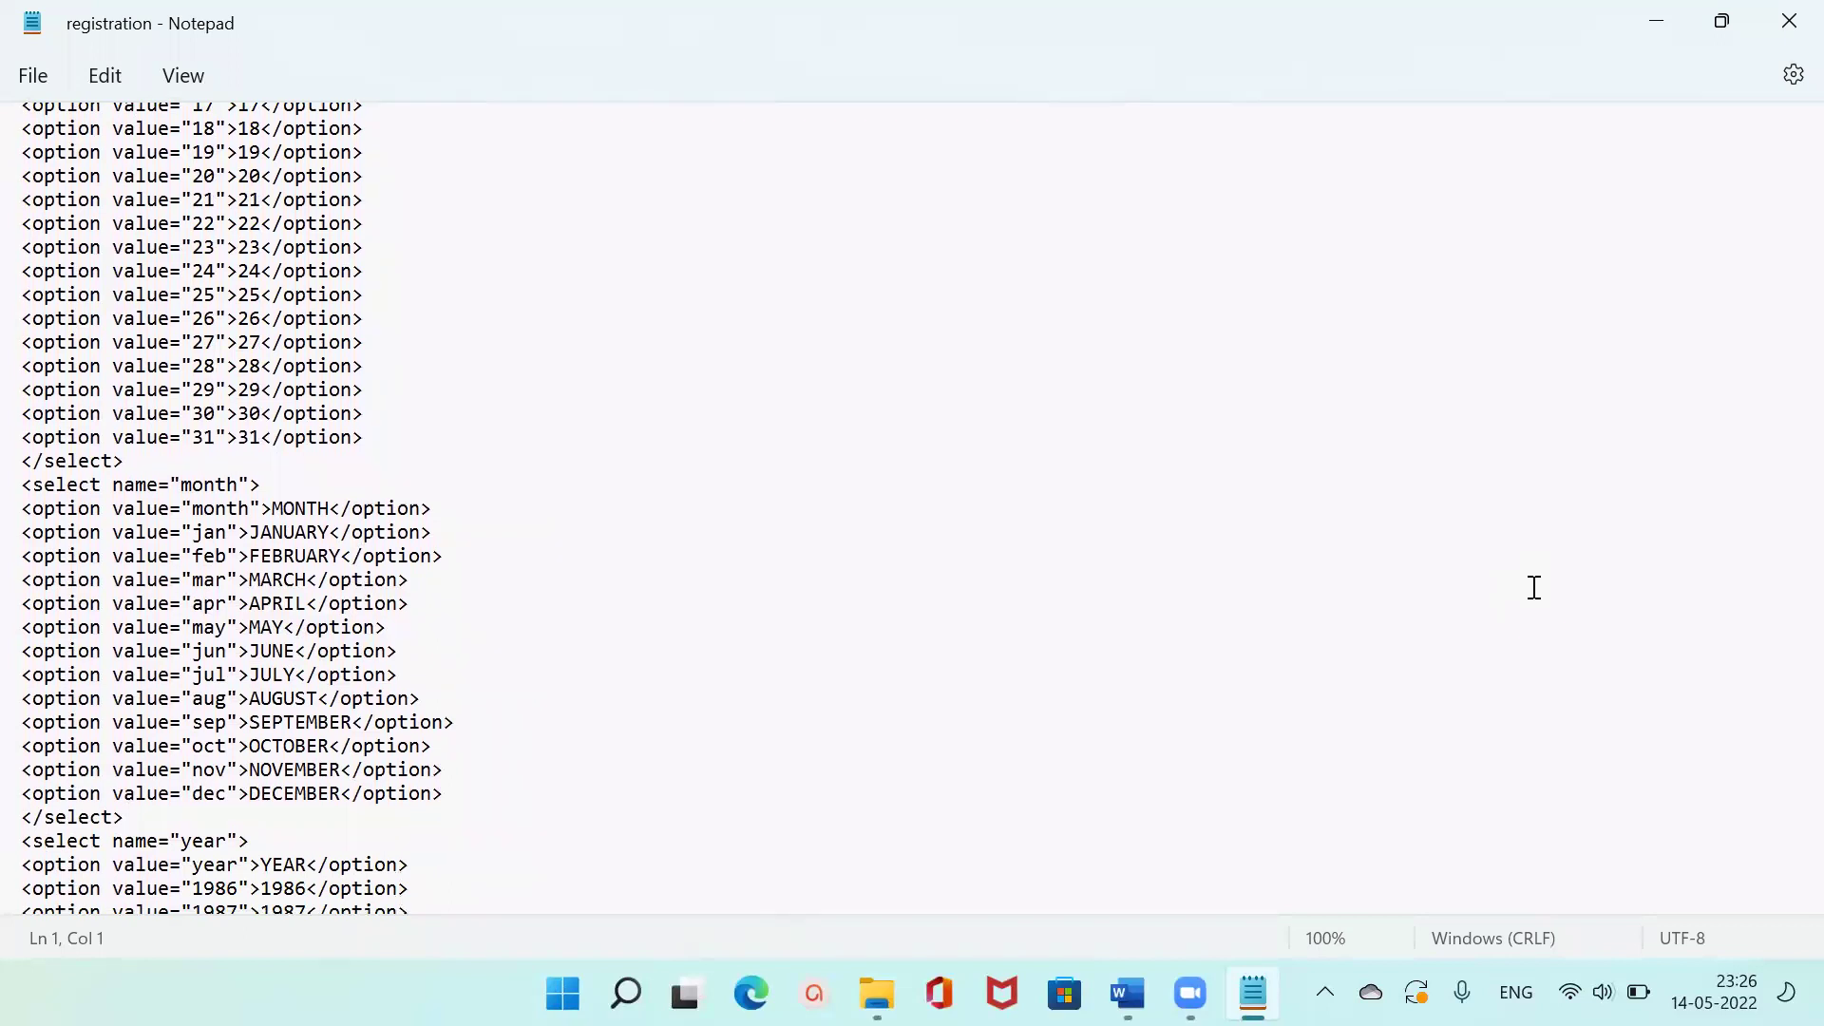
scroll(1534, 588, down, 4)
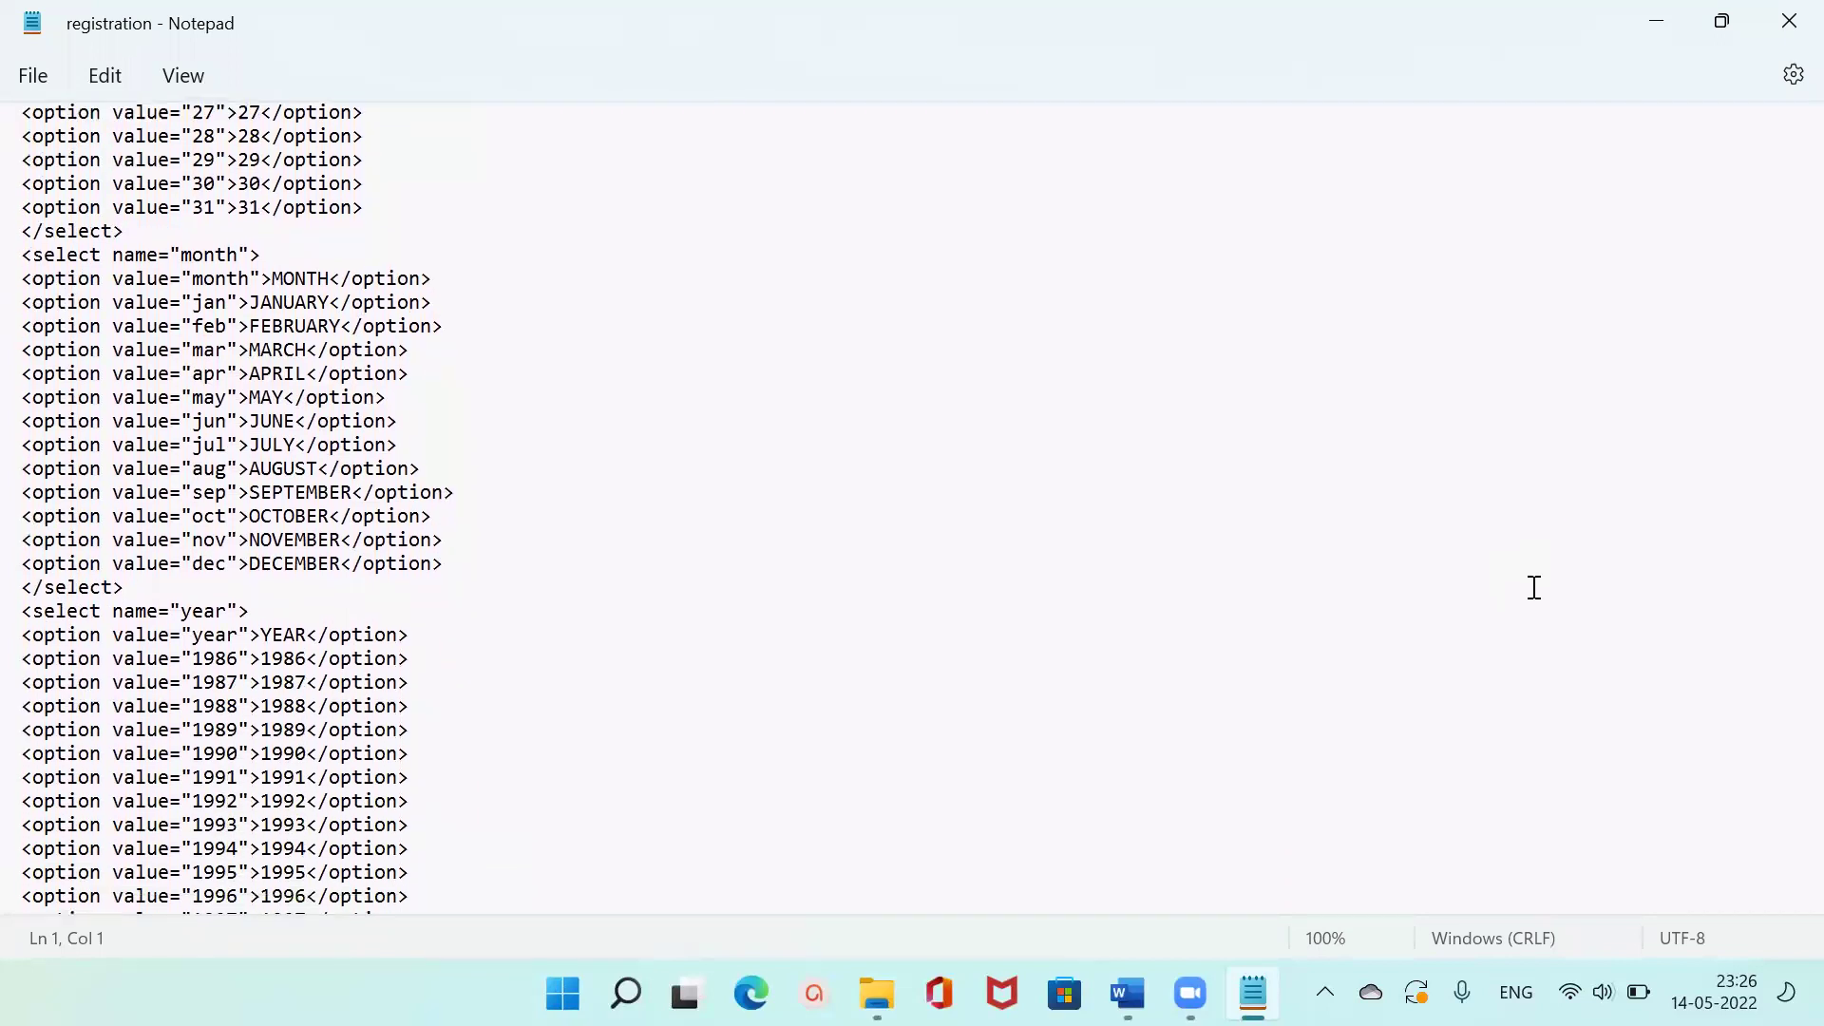
scroll(1534, 587, down, 3)
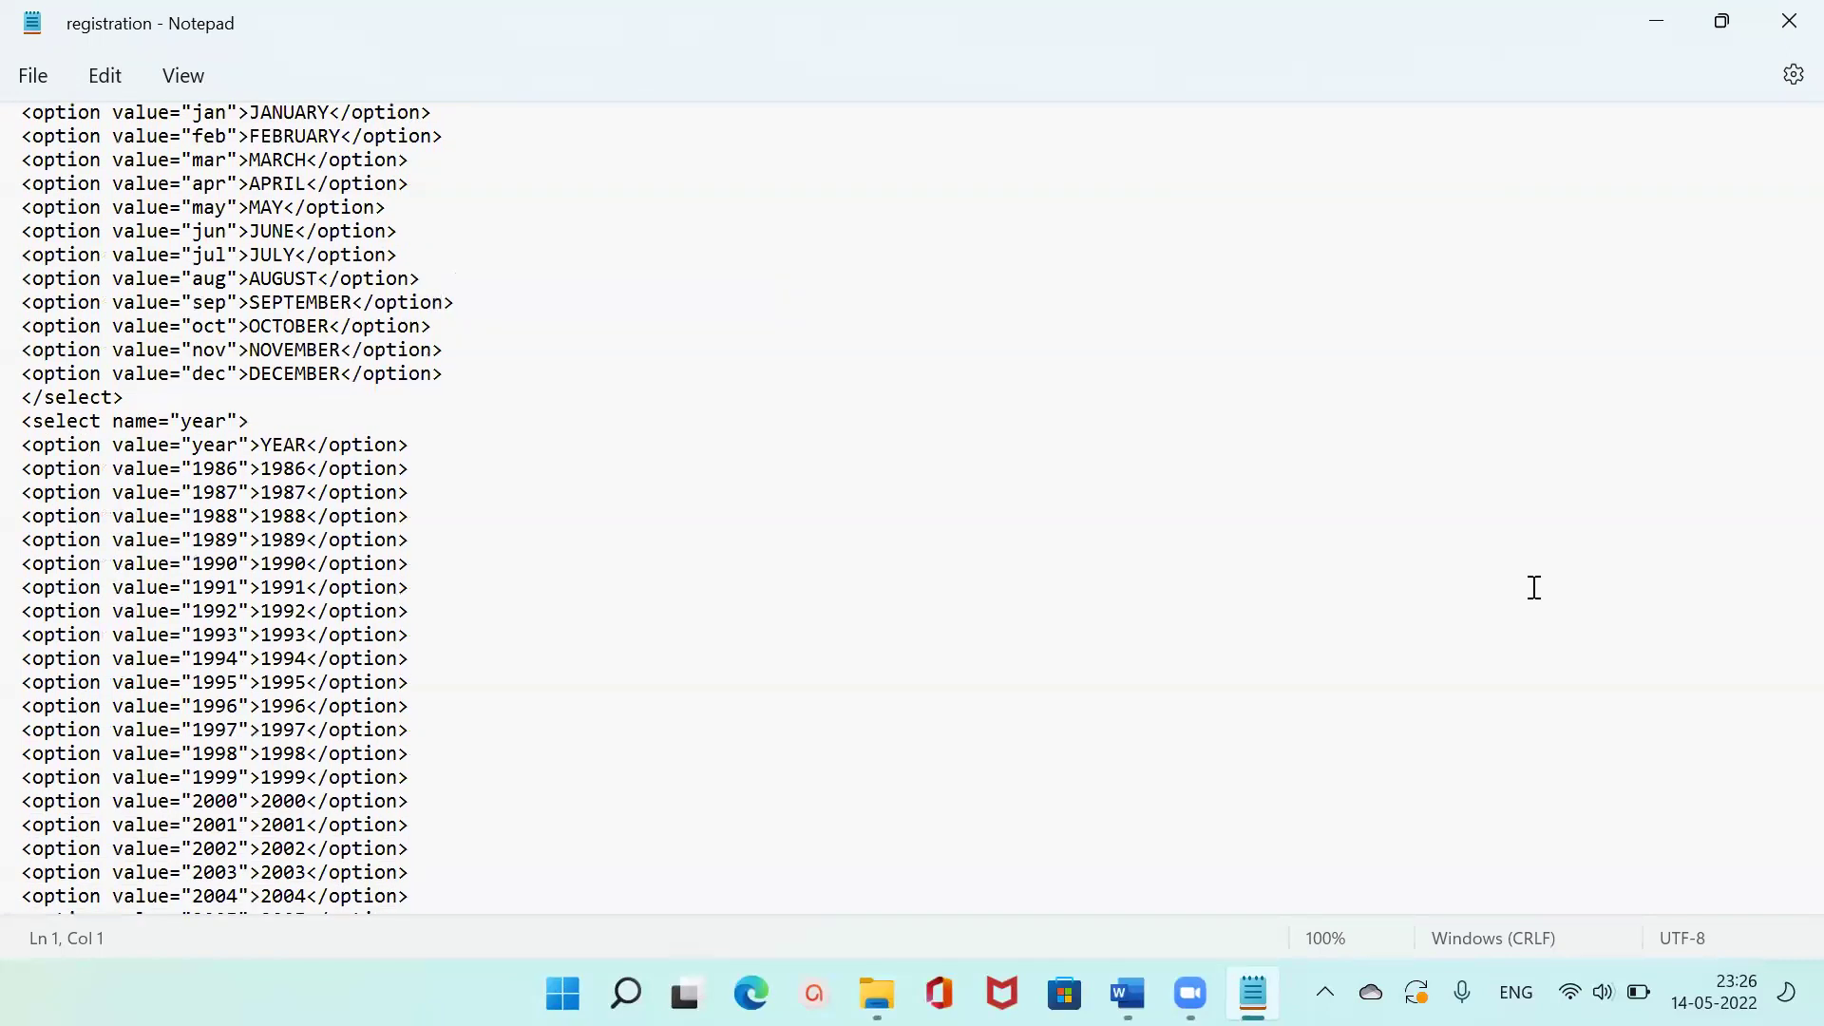
scroll(1534, 588, down, 1)
scroll(1534, 588, down, 4)
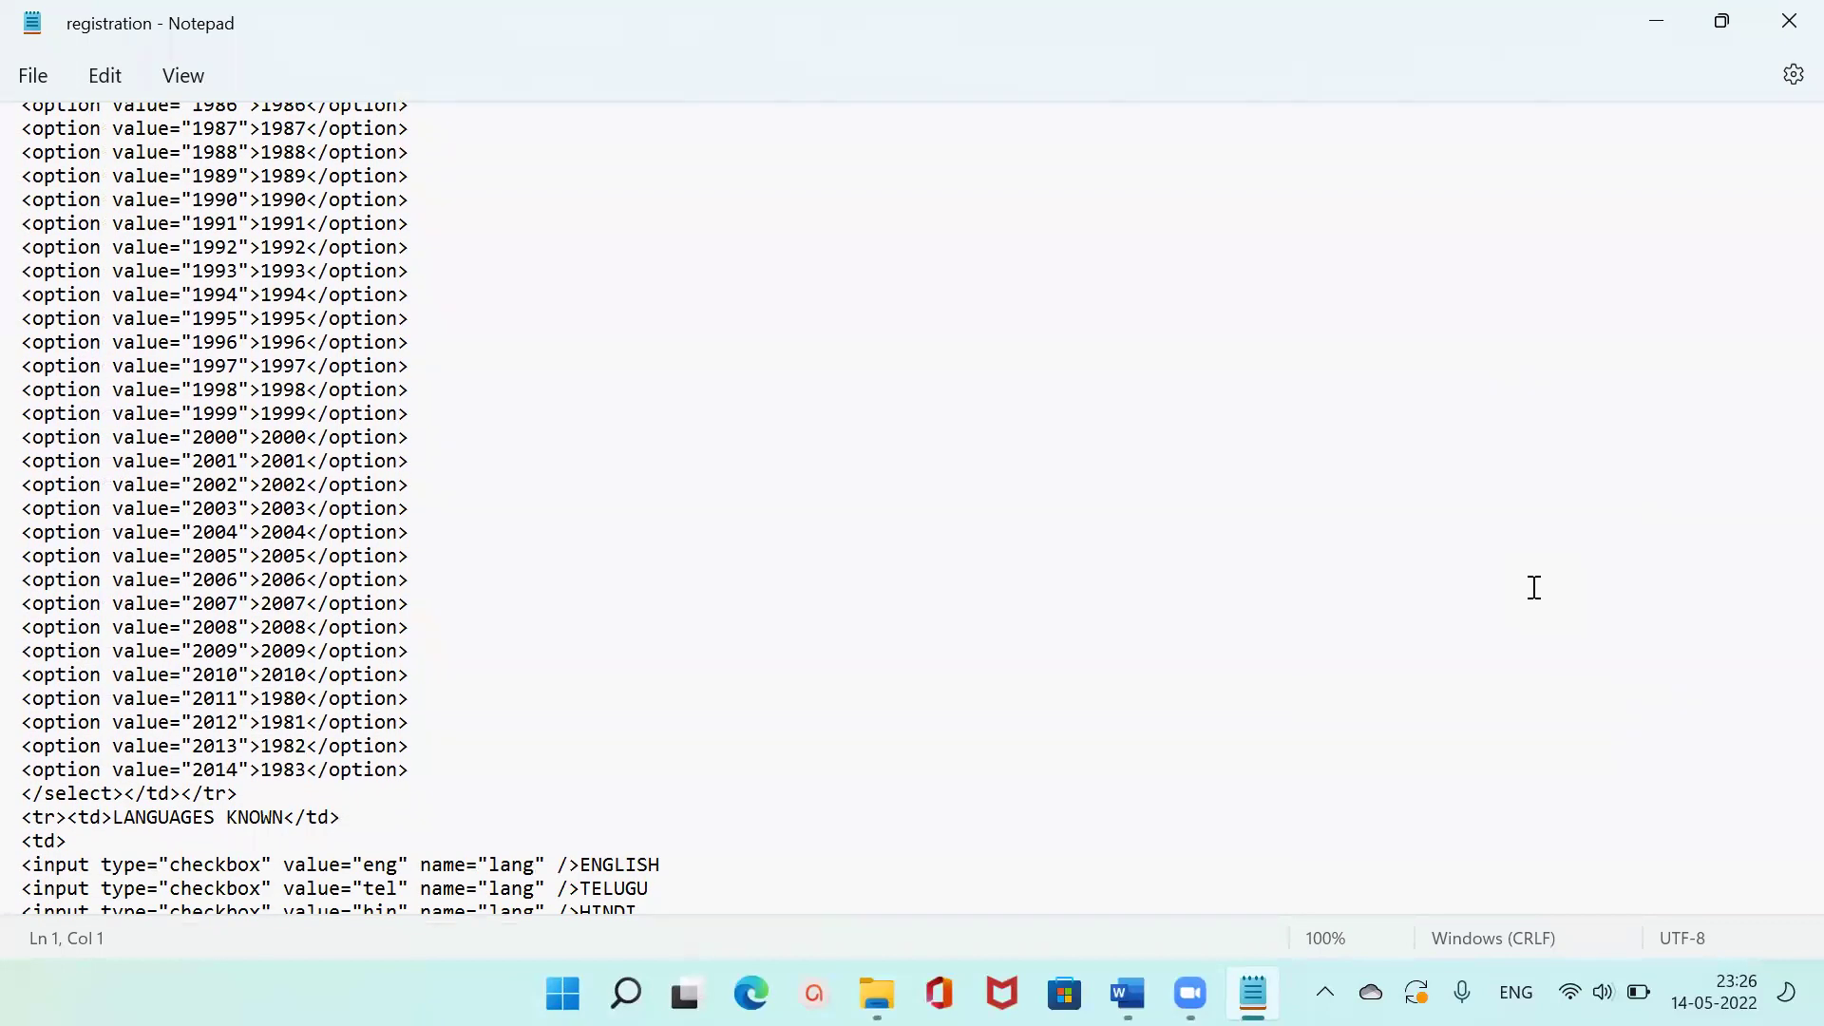
scroll(1534, 588, down, 5)
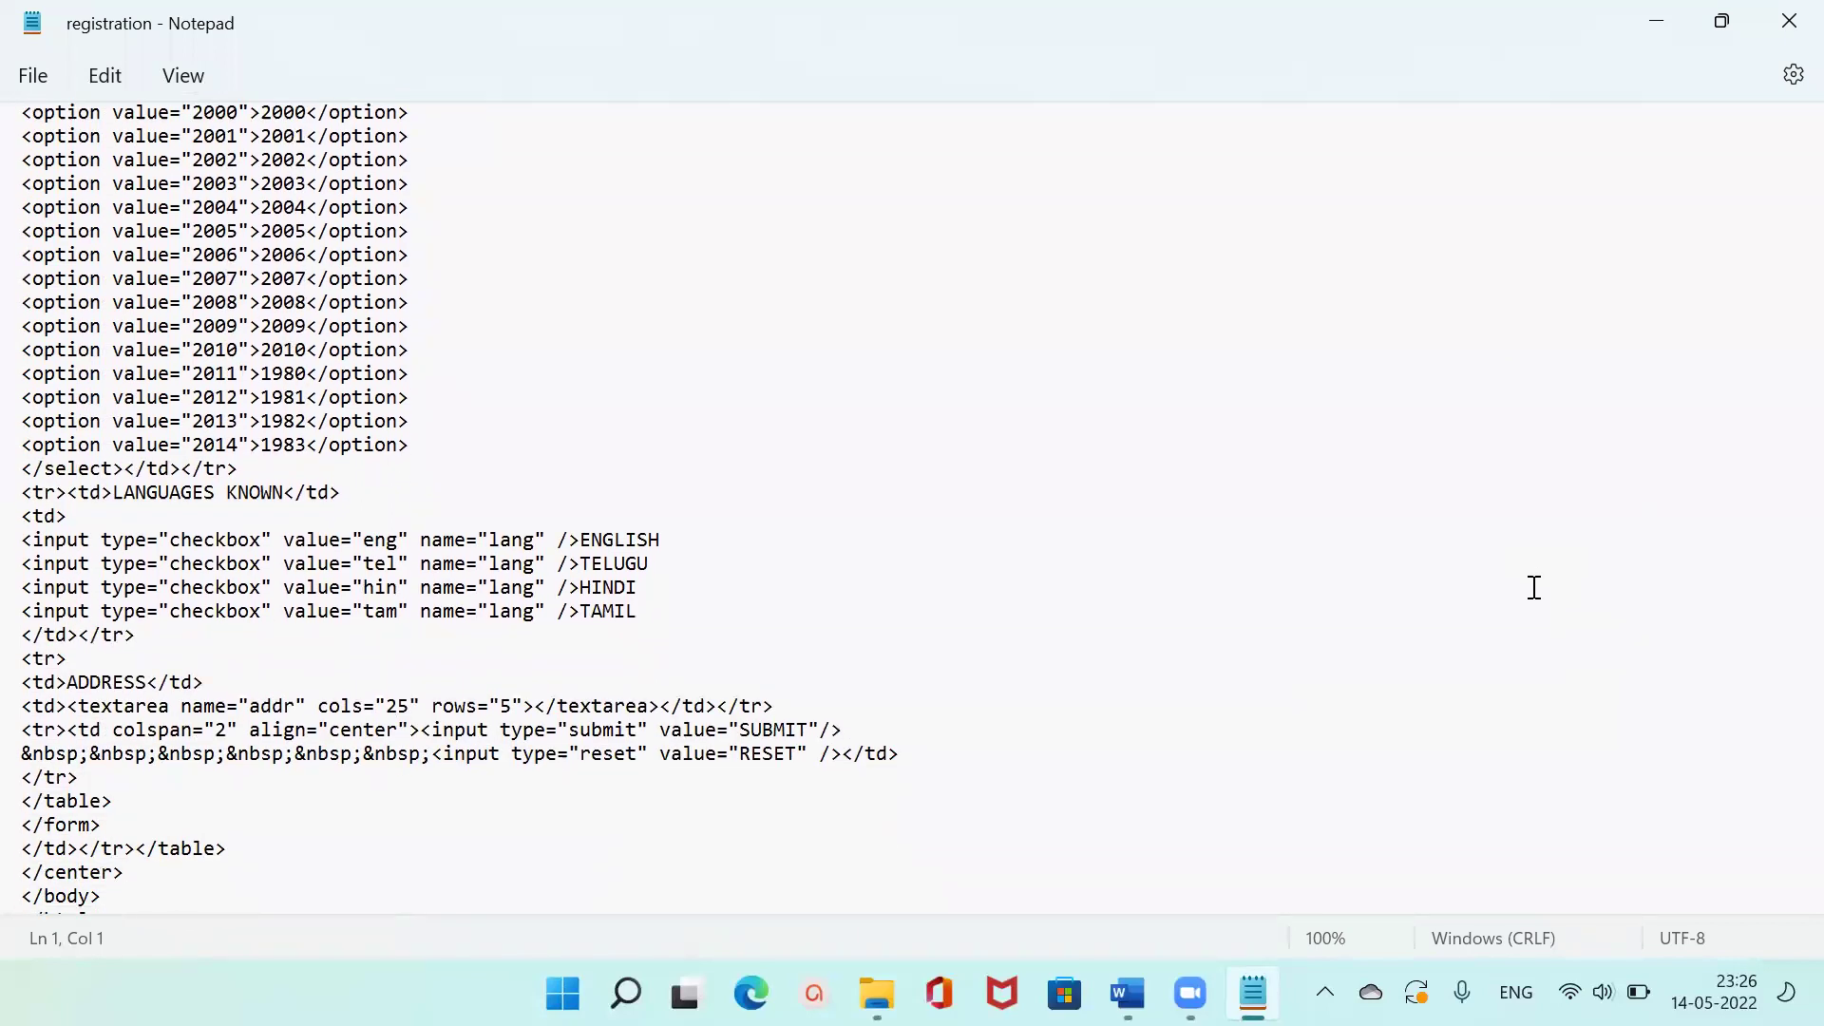
scroll(1534, 588, down, 1)
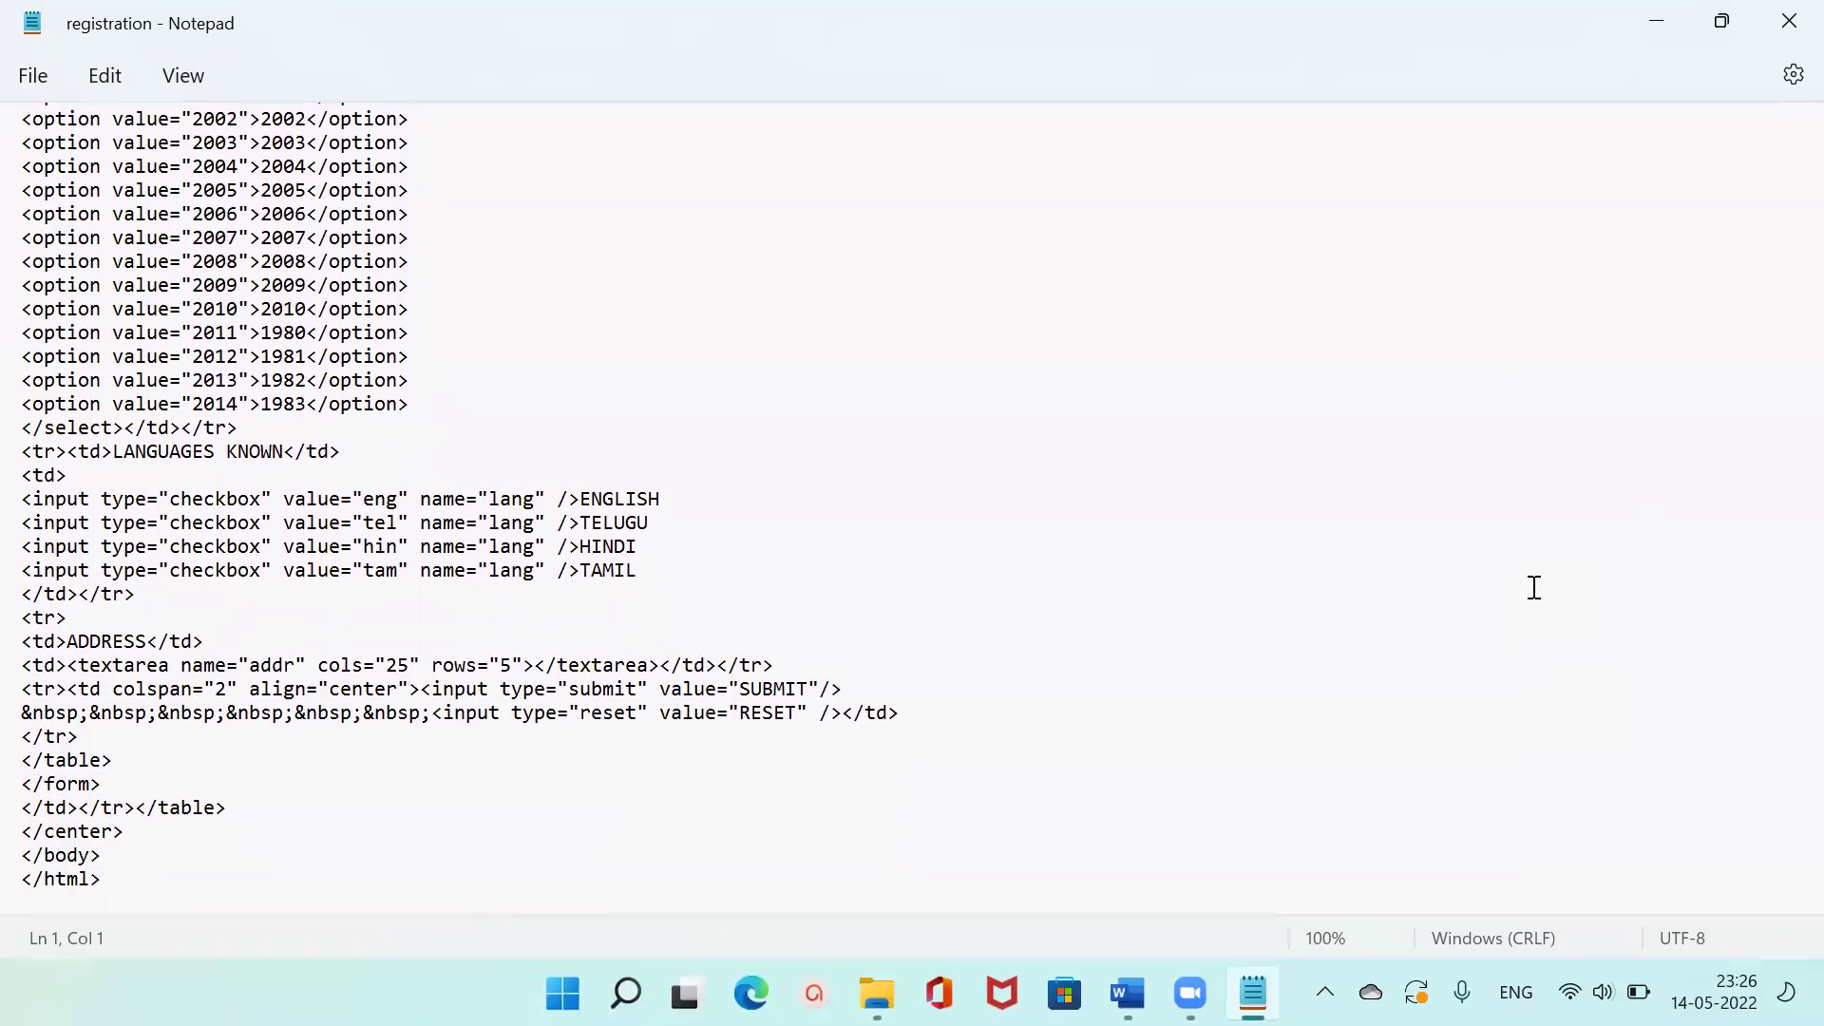
click(1786, 22)
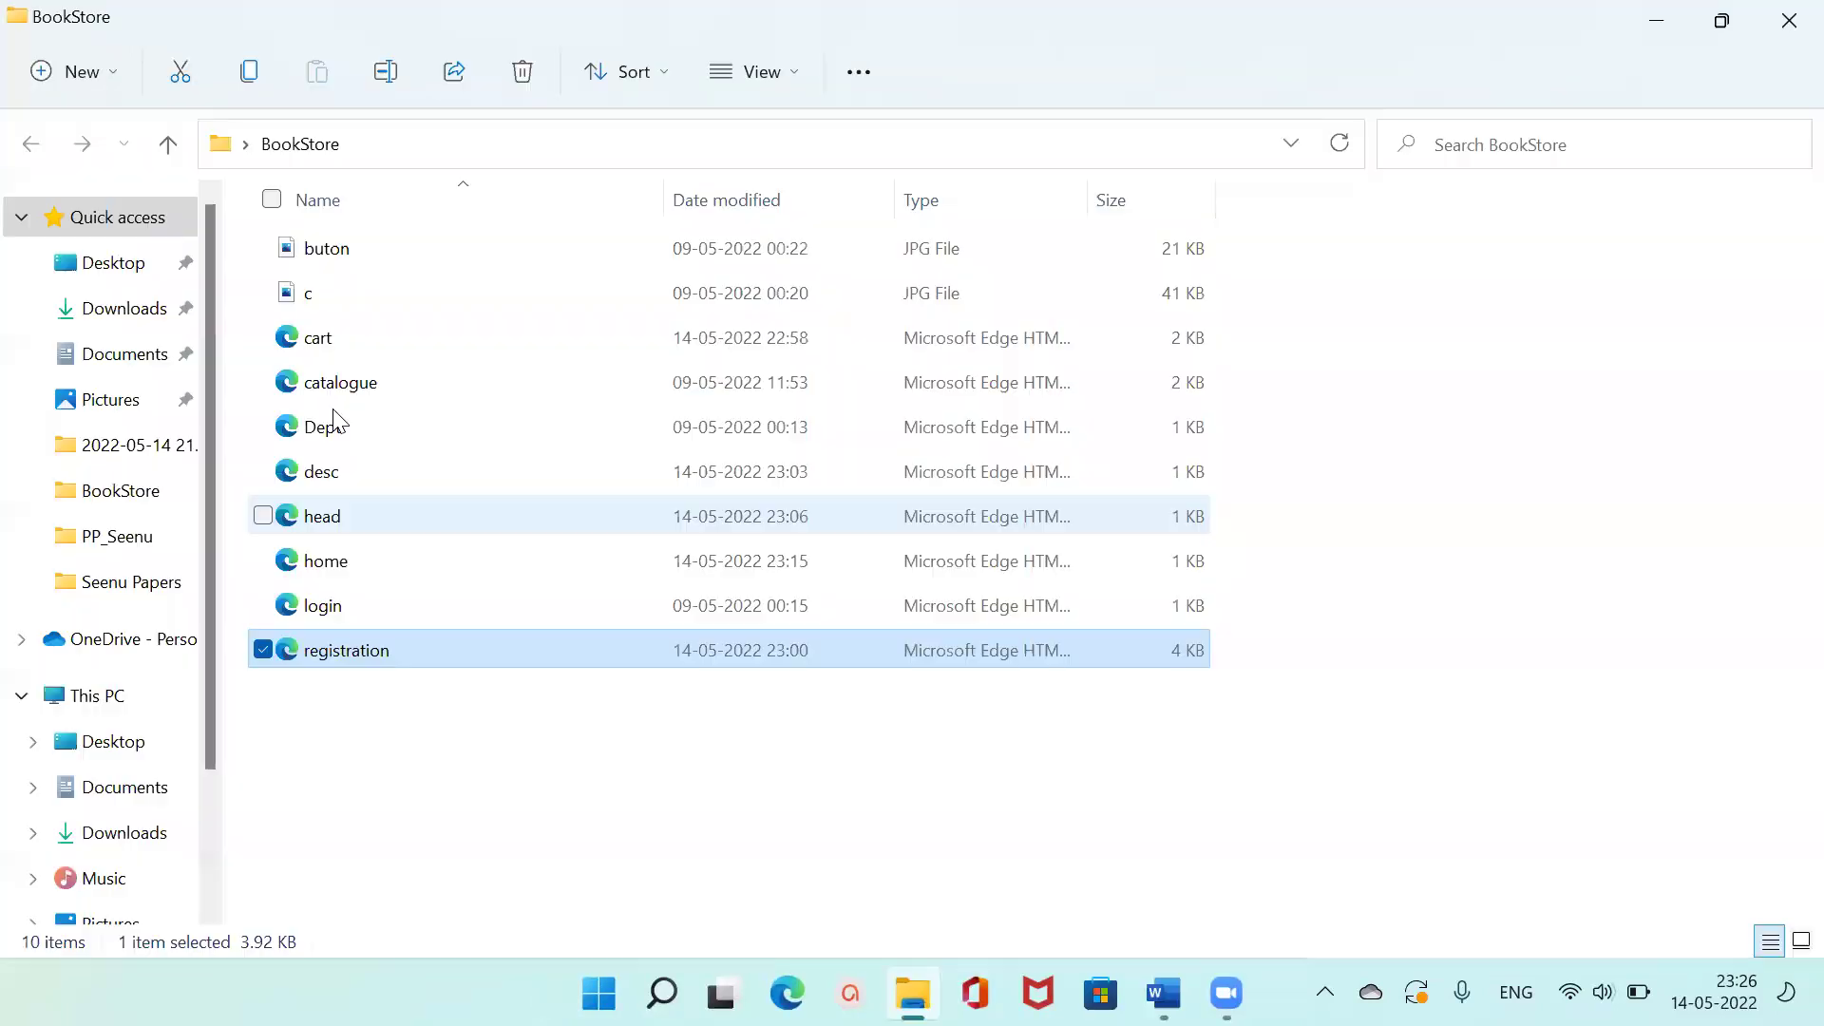
Open the head page file in Notepad, review its navigation table code in a maximized window, and close it.
click(280, 521)
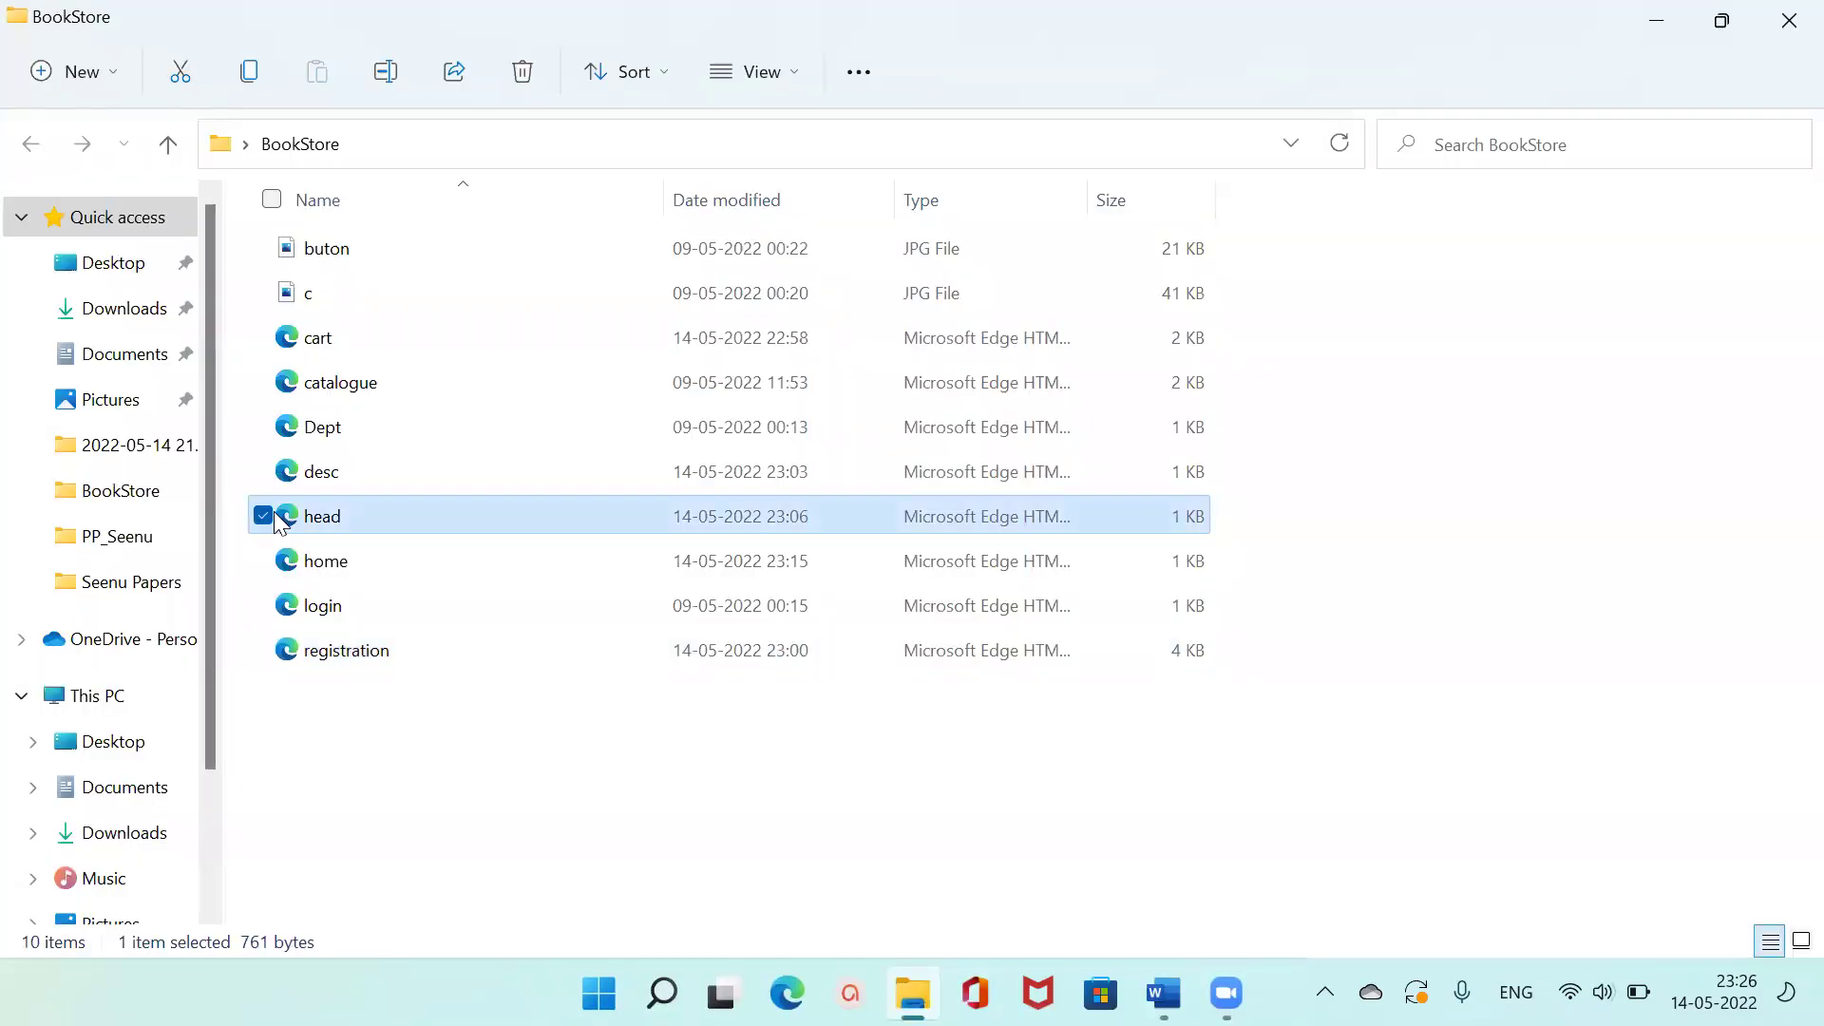
right_click(281, 520)
mouse_move(522, 181)
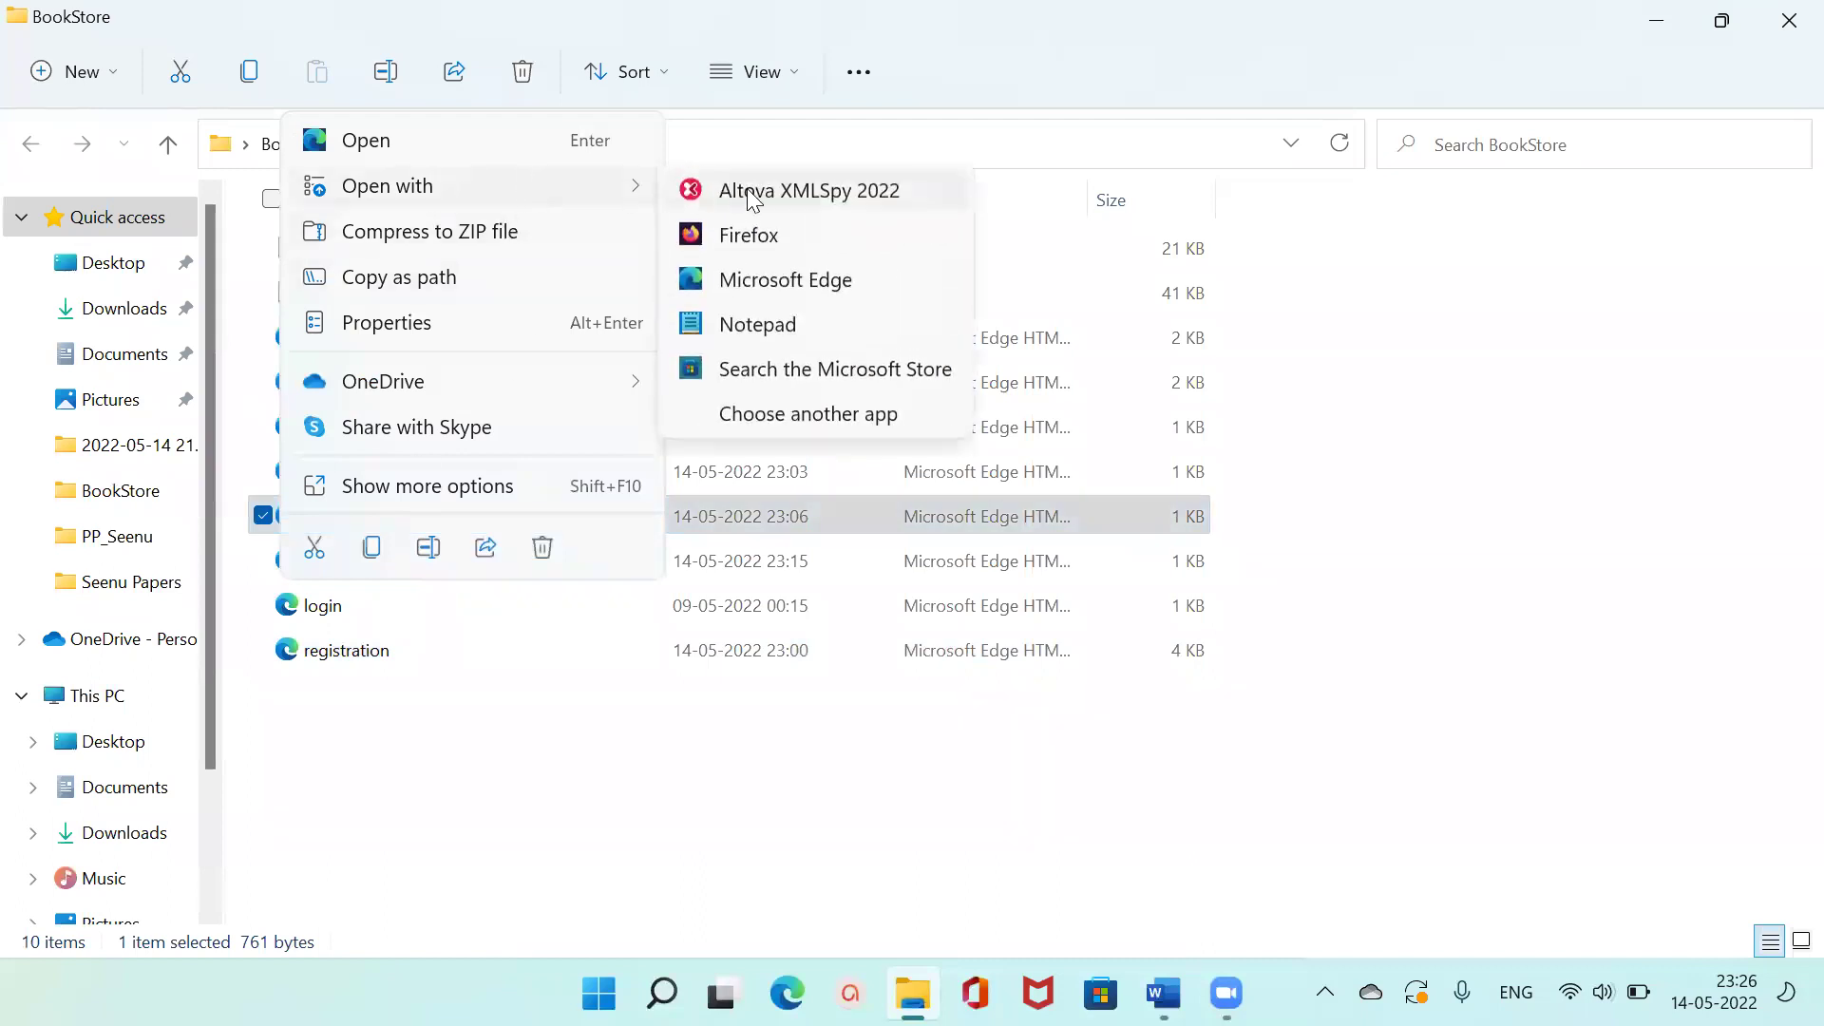
click(758, 324)
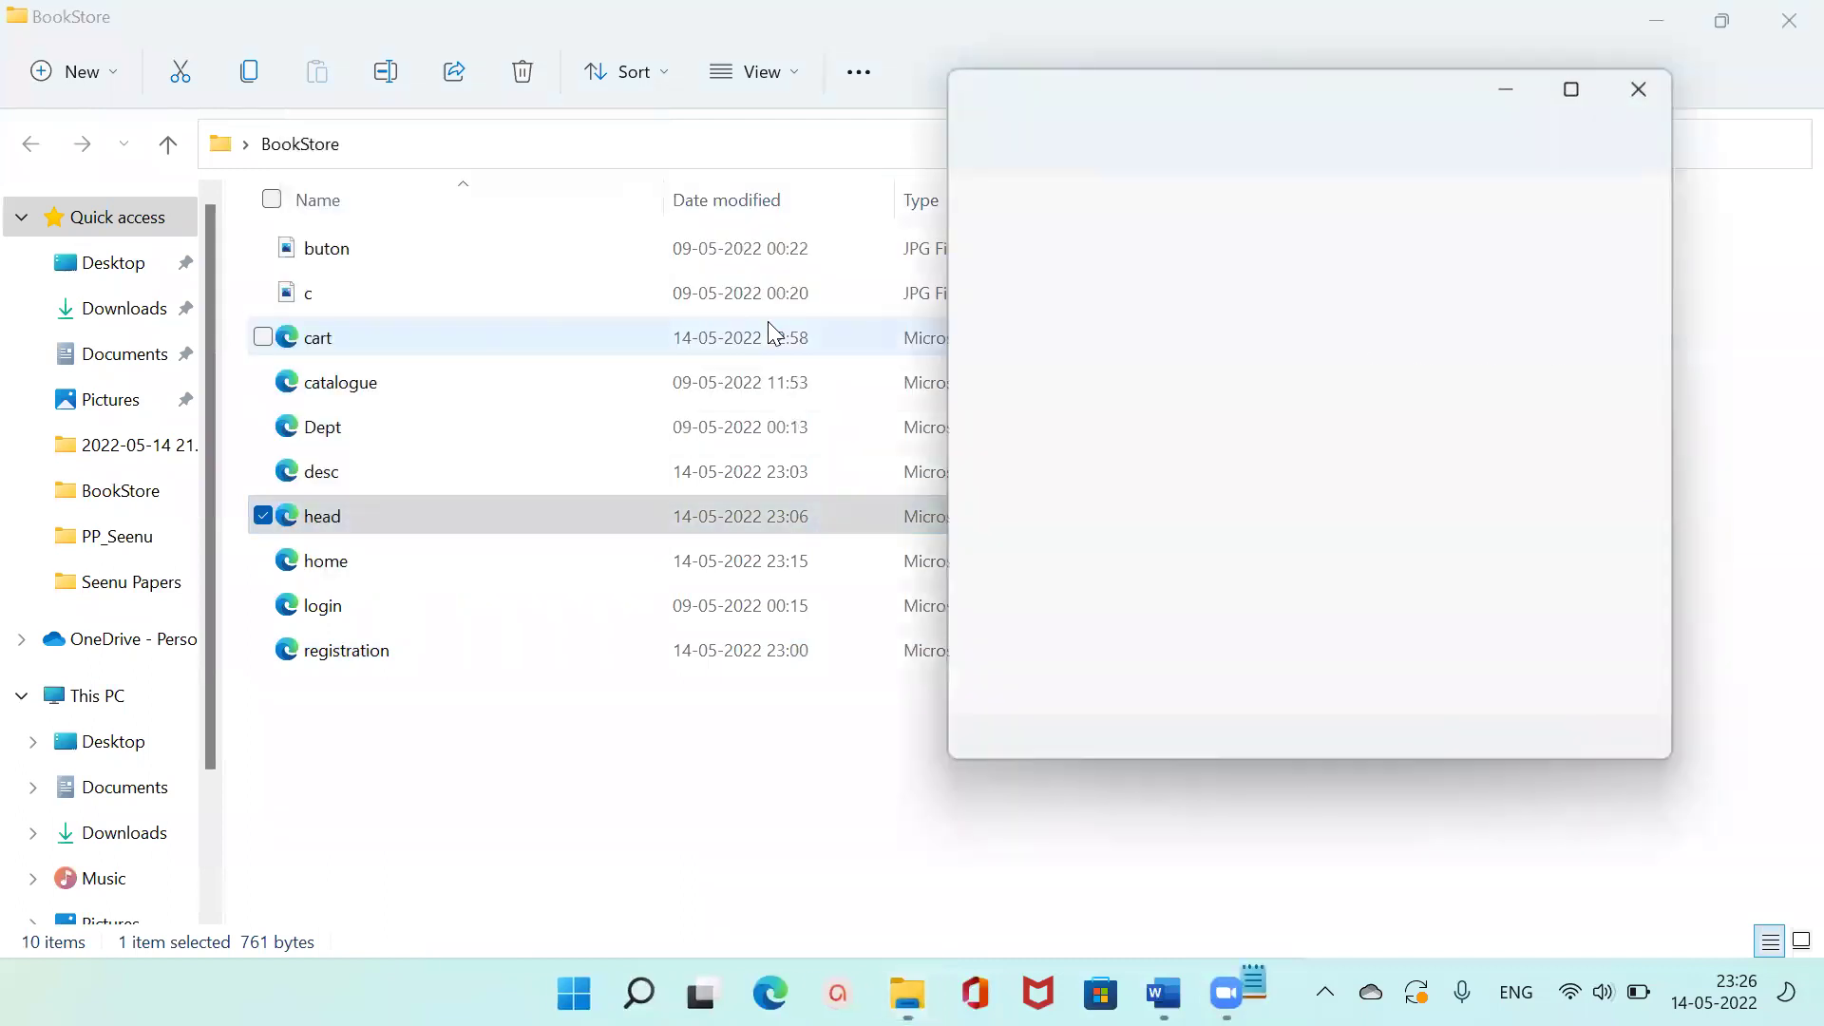
click(1571, 88)
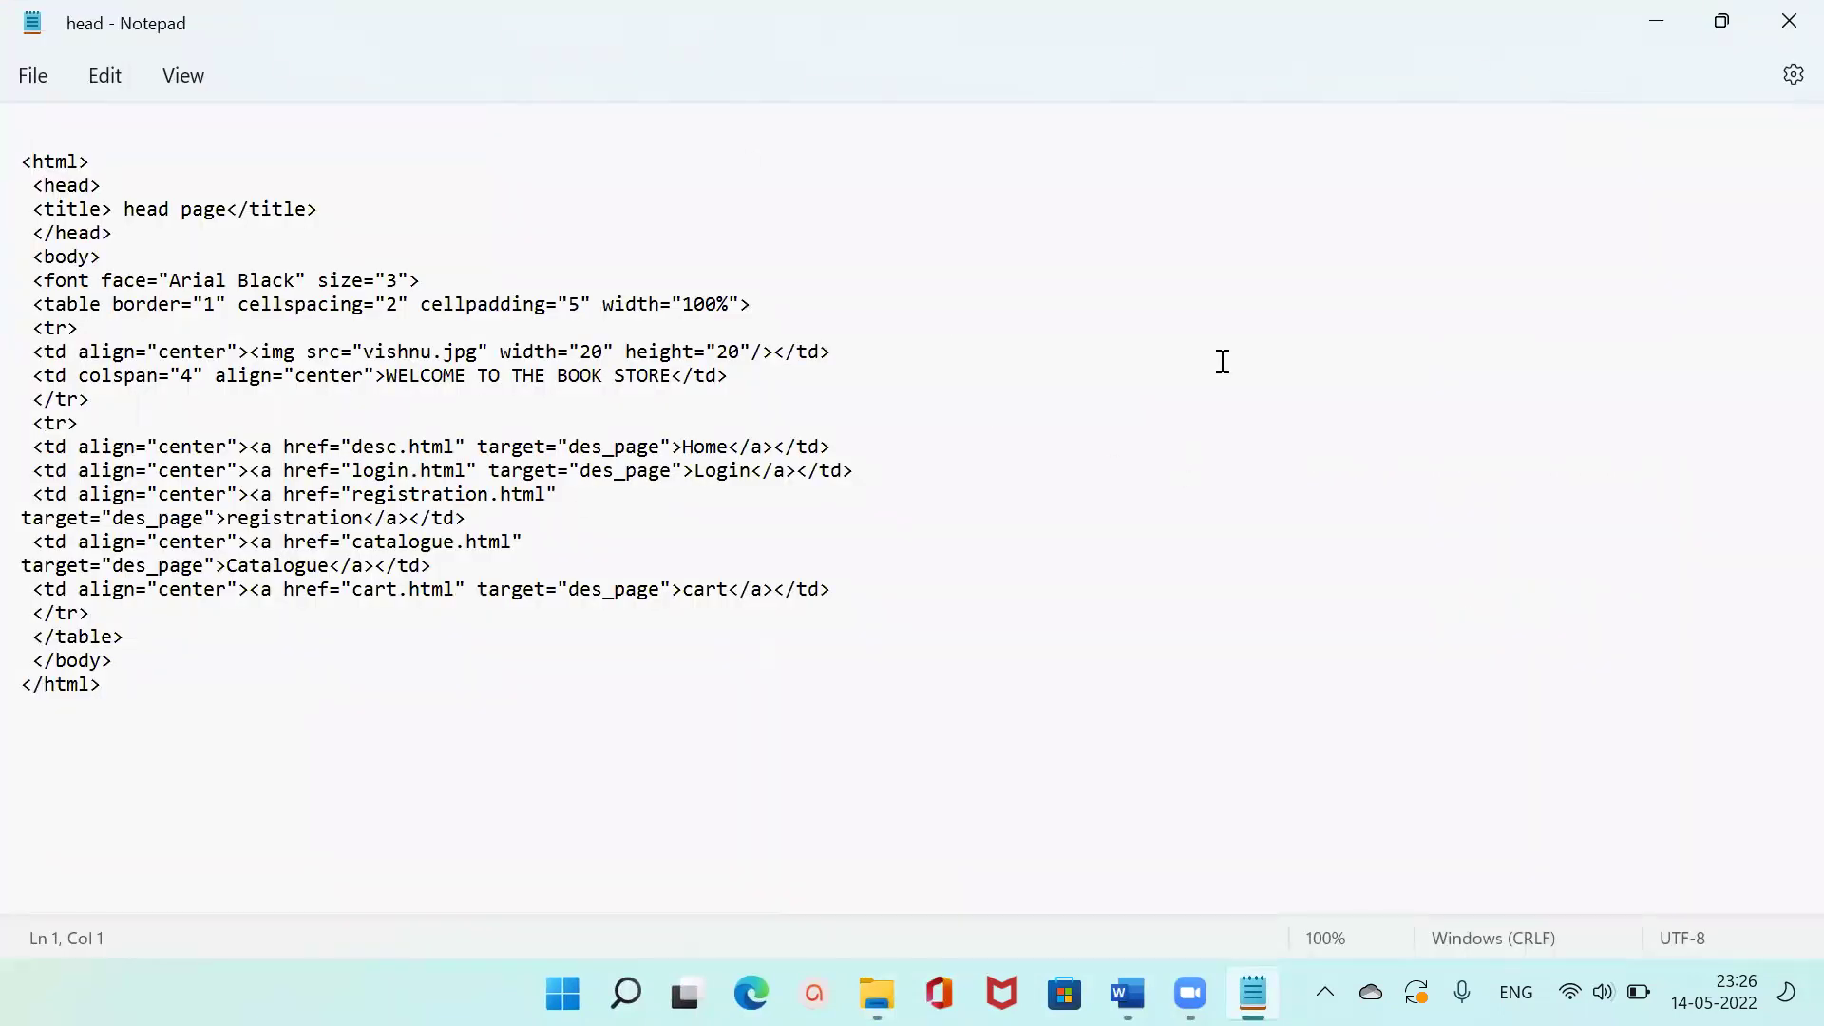
click(1789, 20)
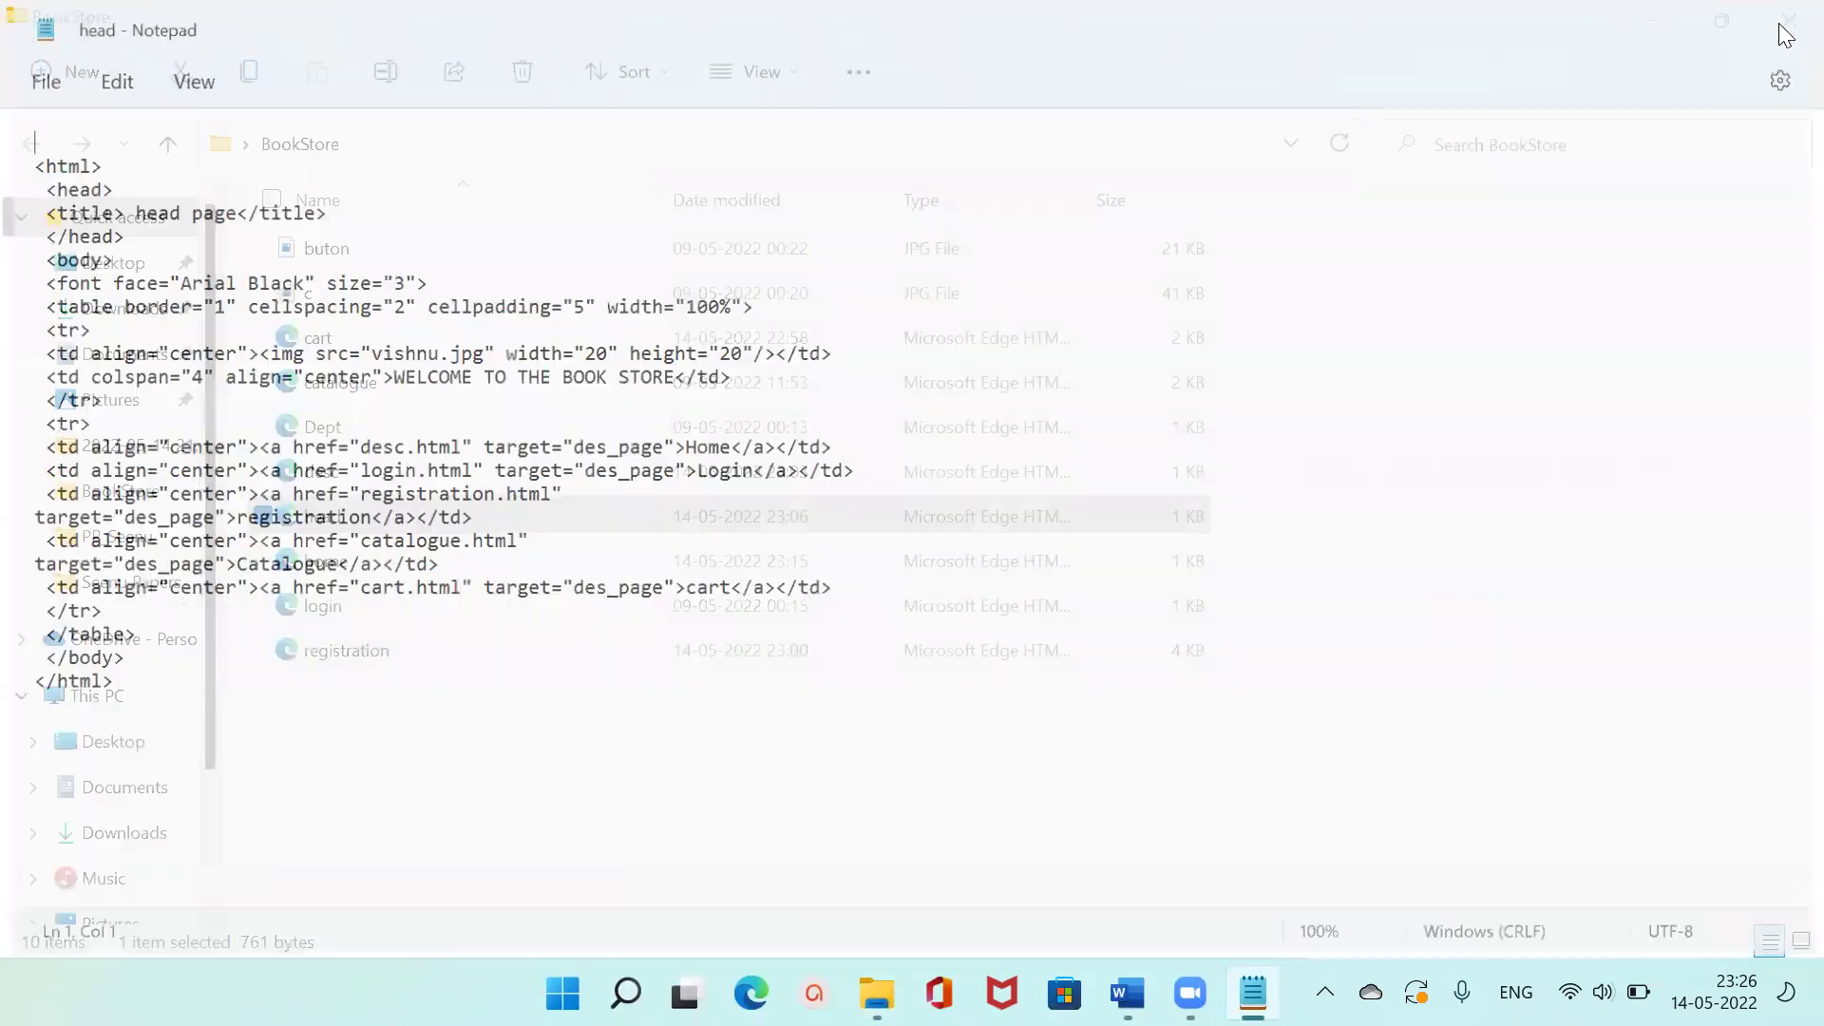
Open the desc page file in Notepad, review its welcome heading code, and close it.
click(282, 475)
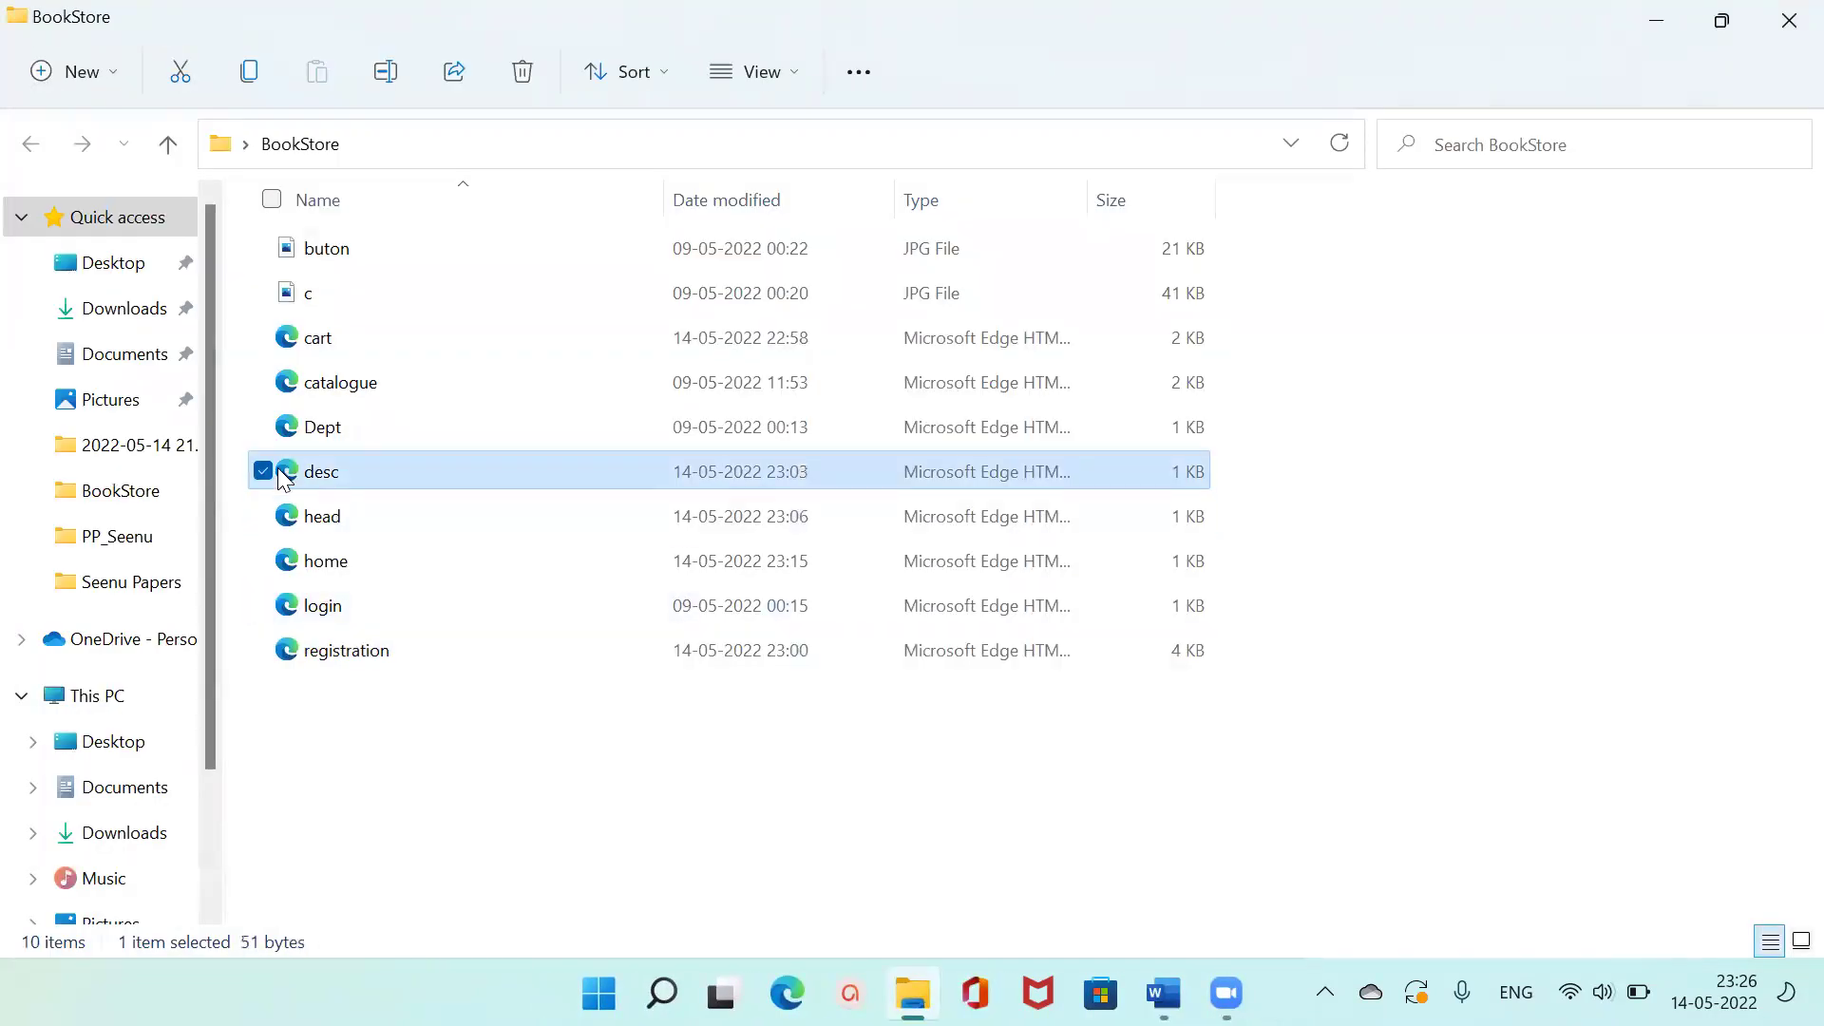
right_click(282, 475)
mouse_move(473, 627)
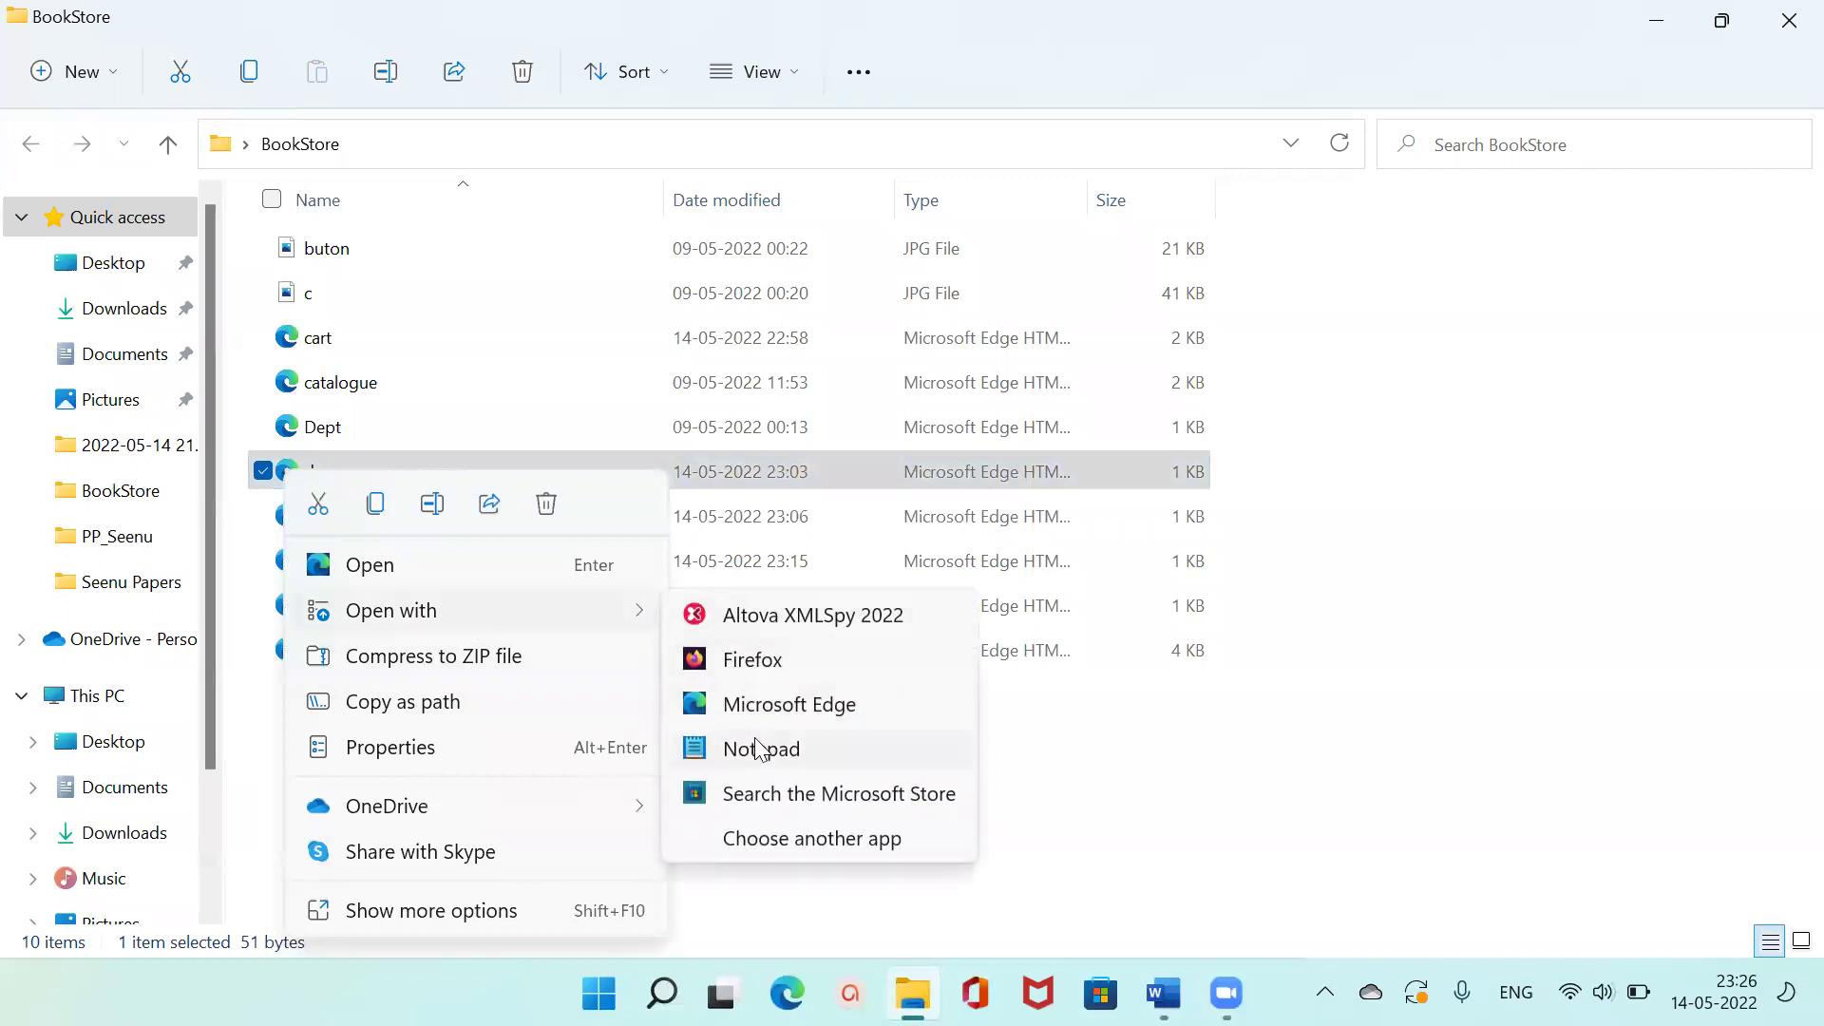
click(759, 749)
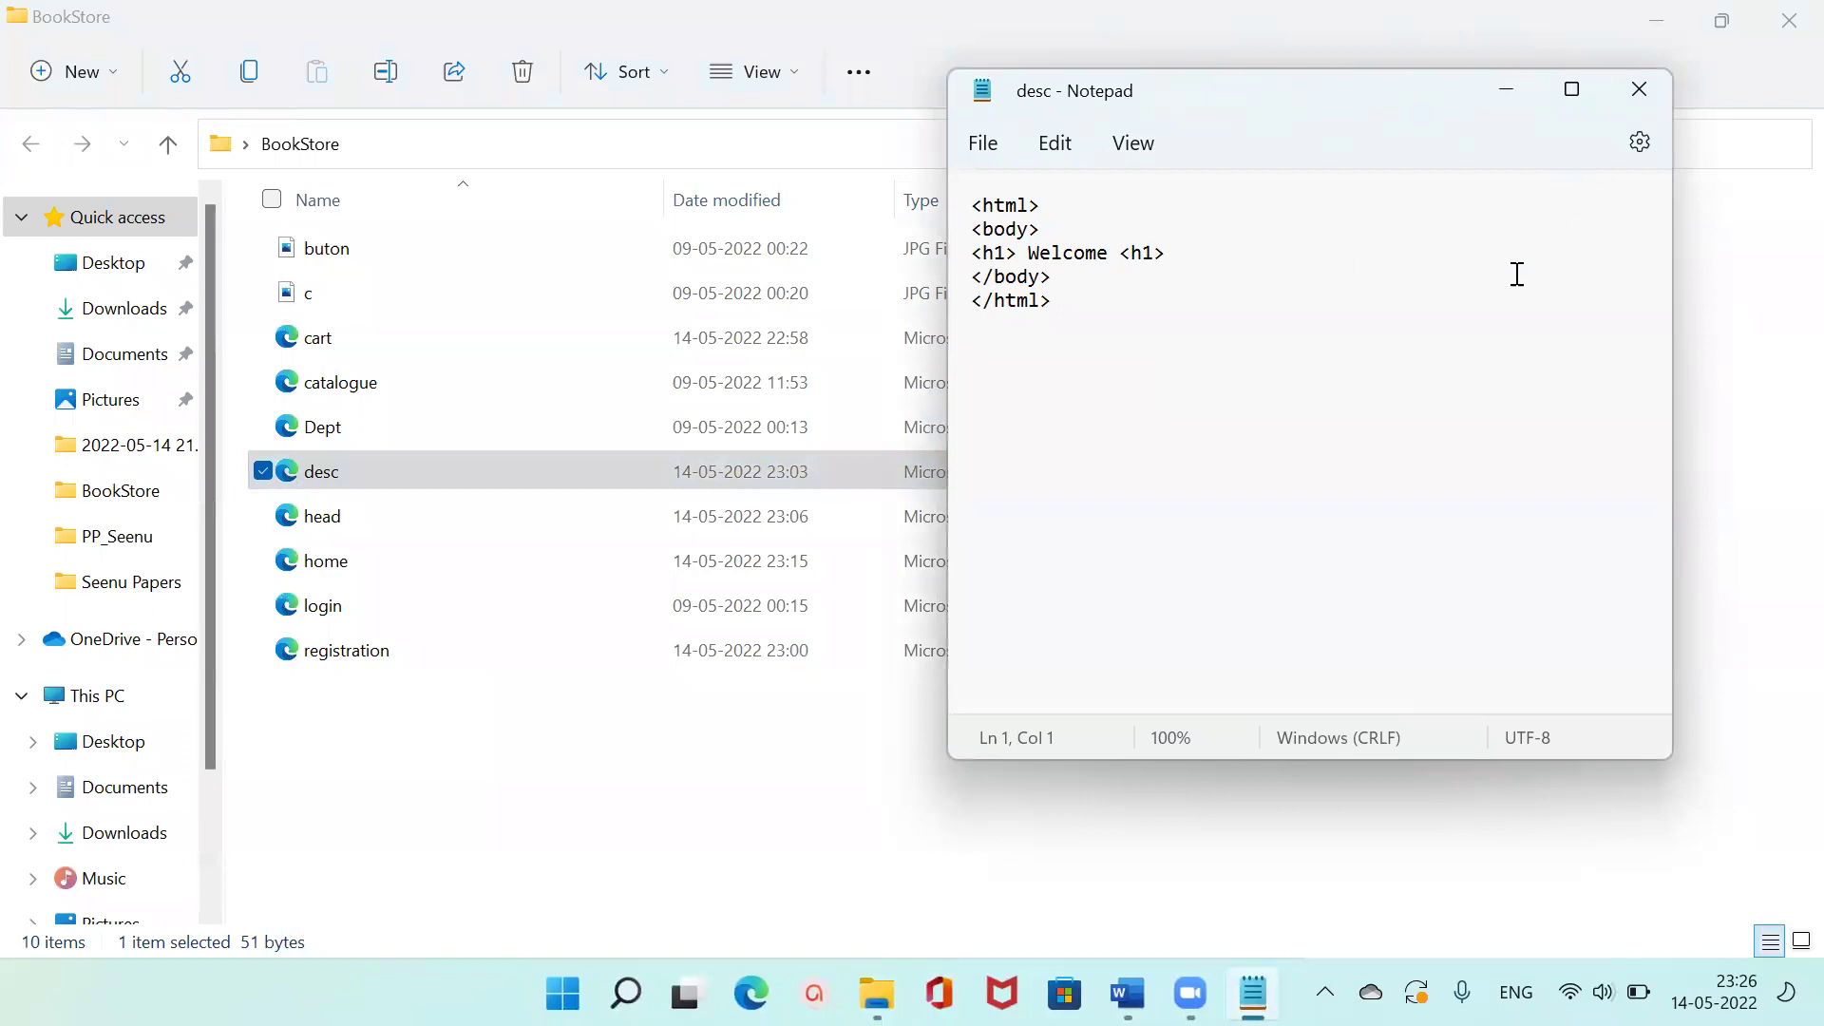
click(1638, 92)
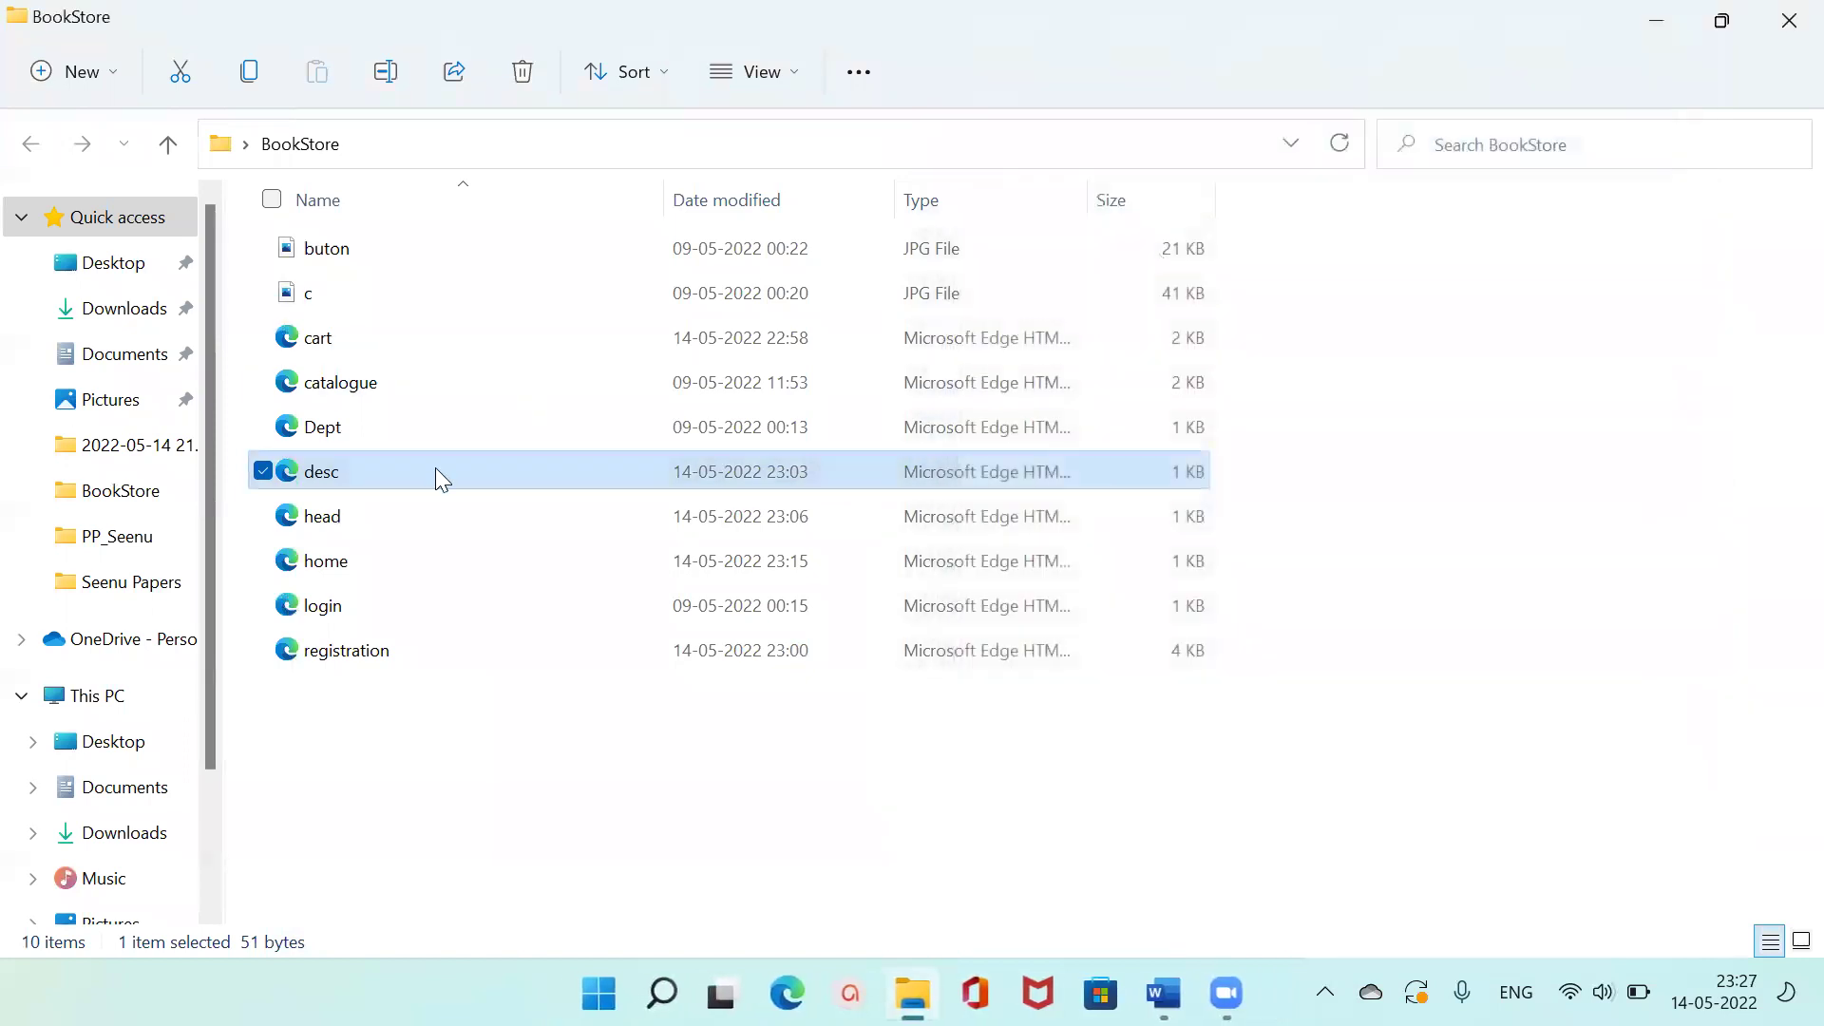
Open the Dept page file in Notepad, review its department links code in a maximized window, and close it.
click(323, 440)
right_click(323, 440)
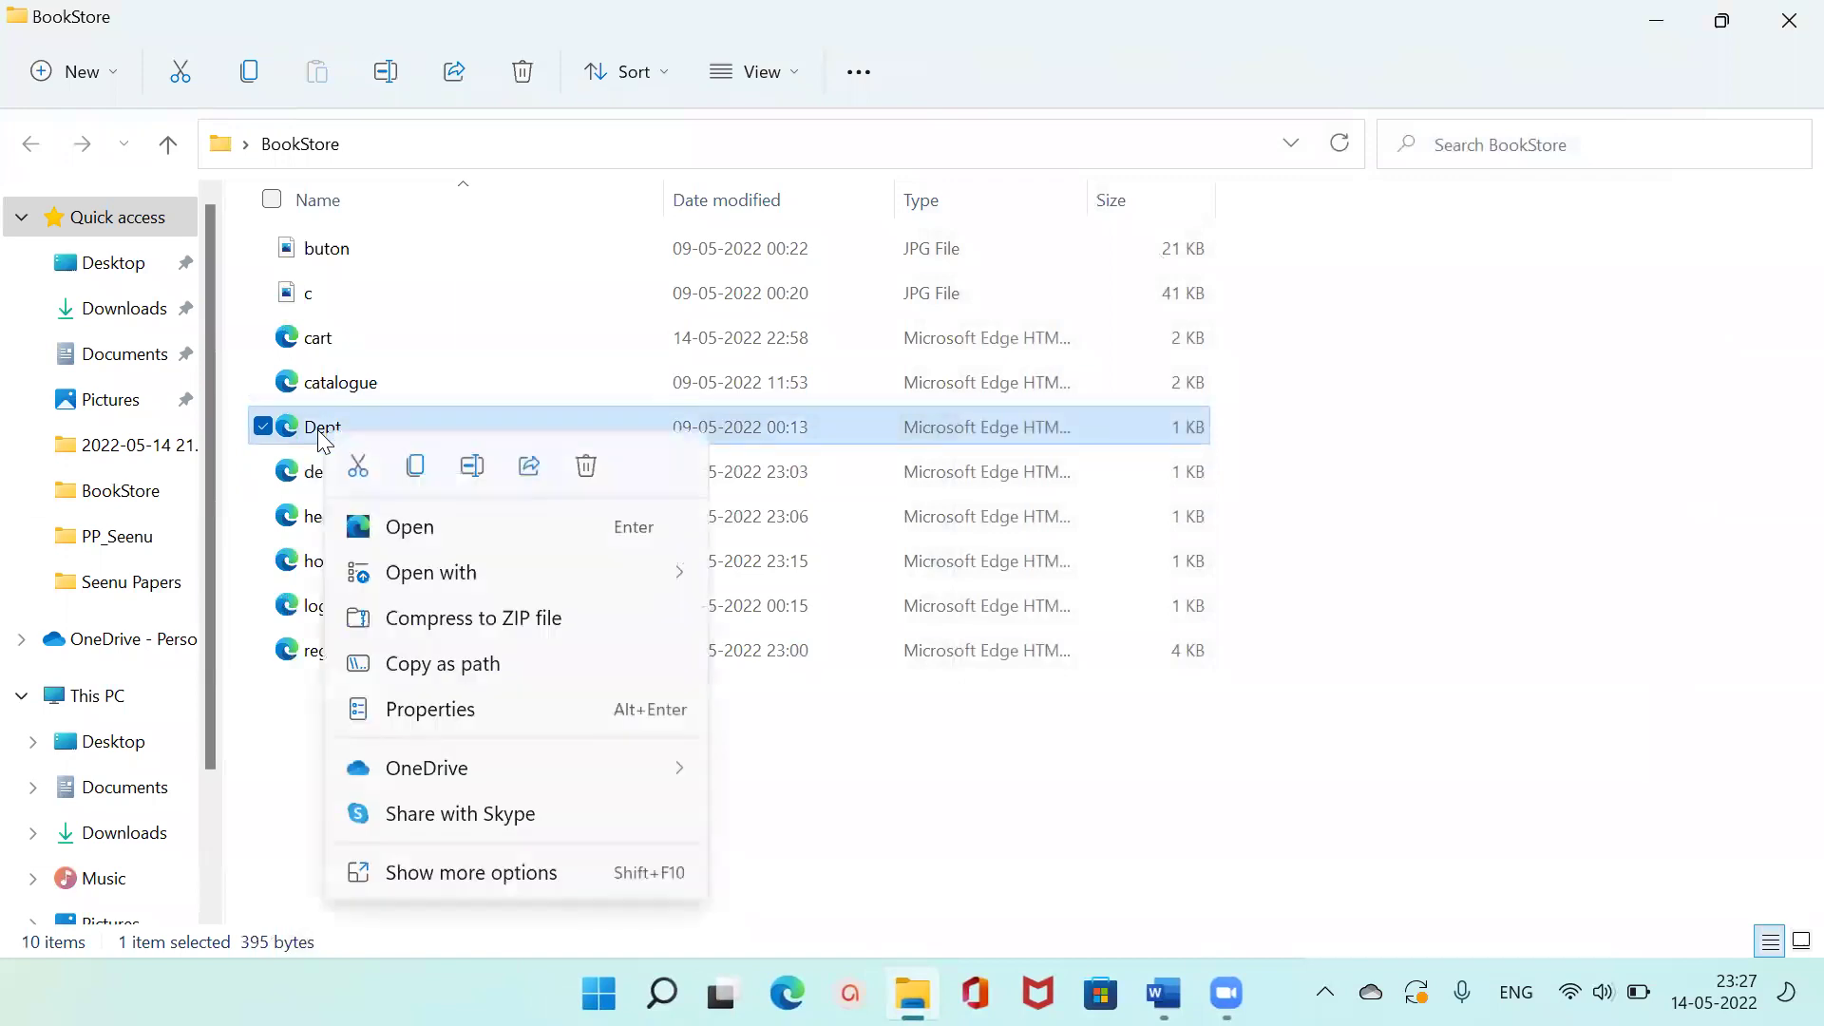
mouse_move(615, 575)
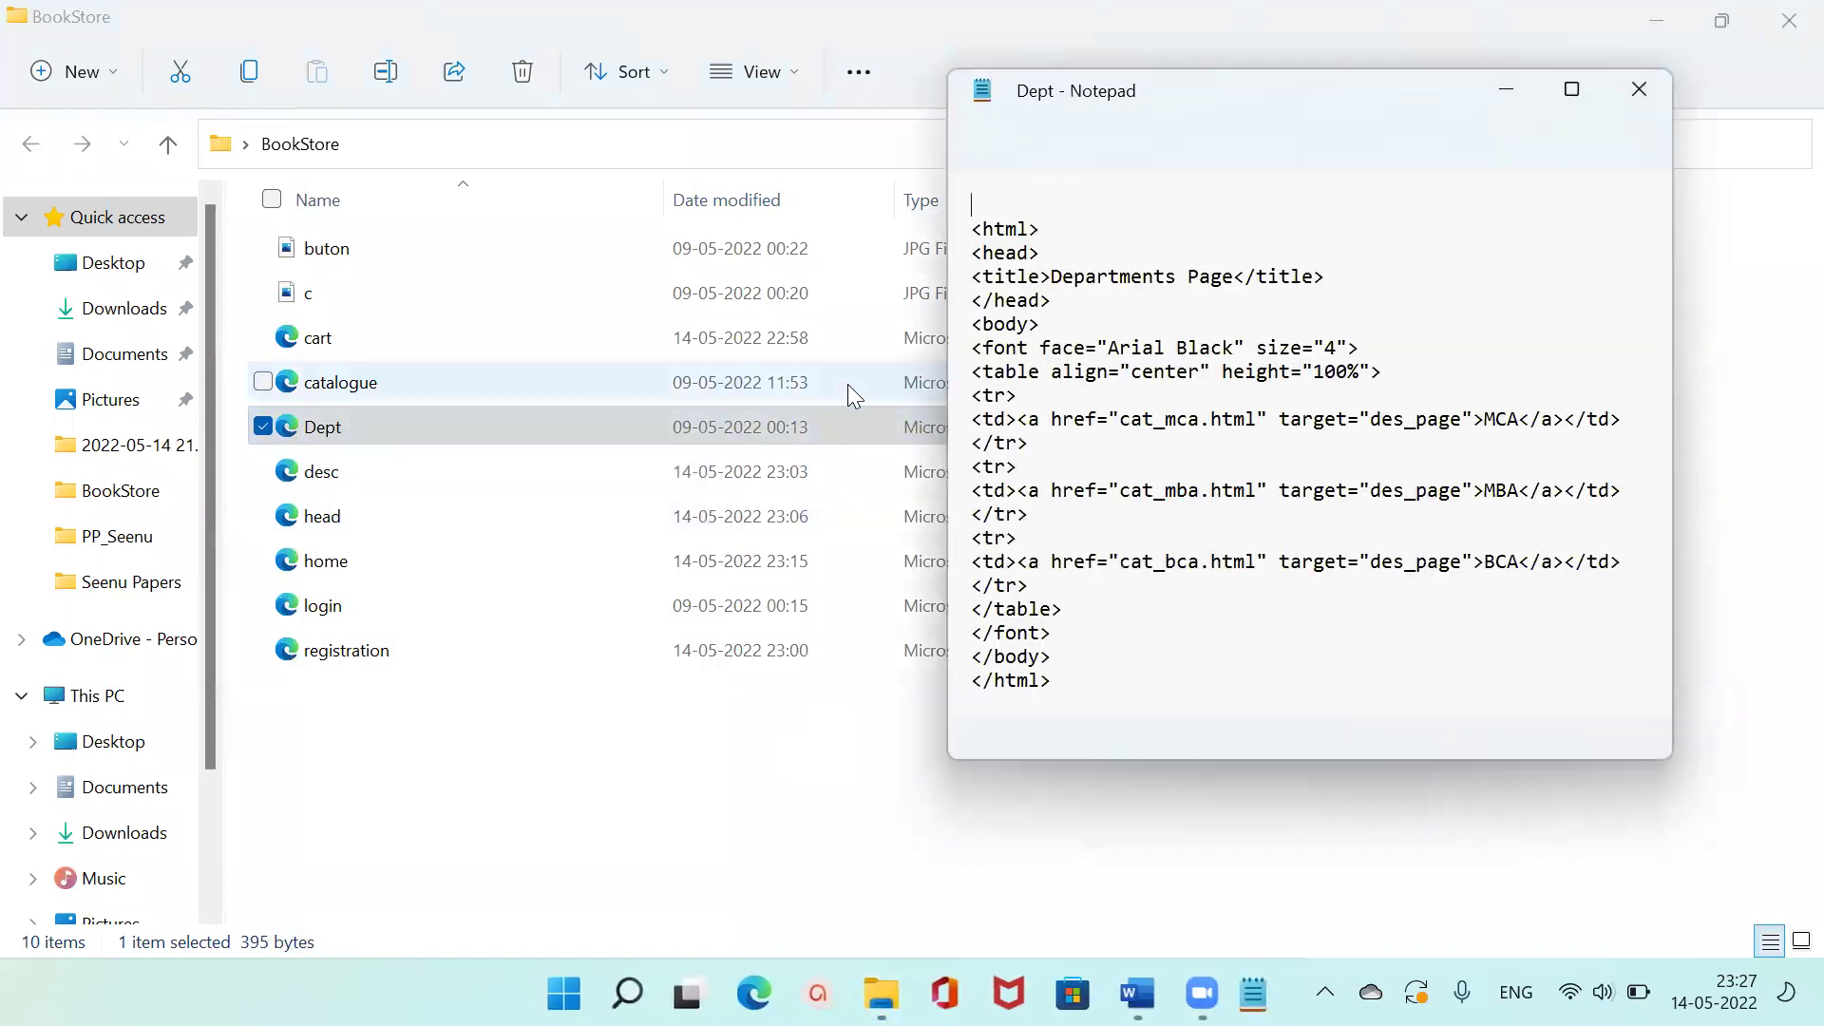
click(1573, 93)
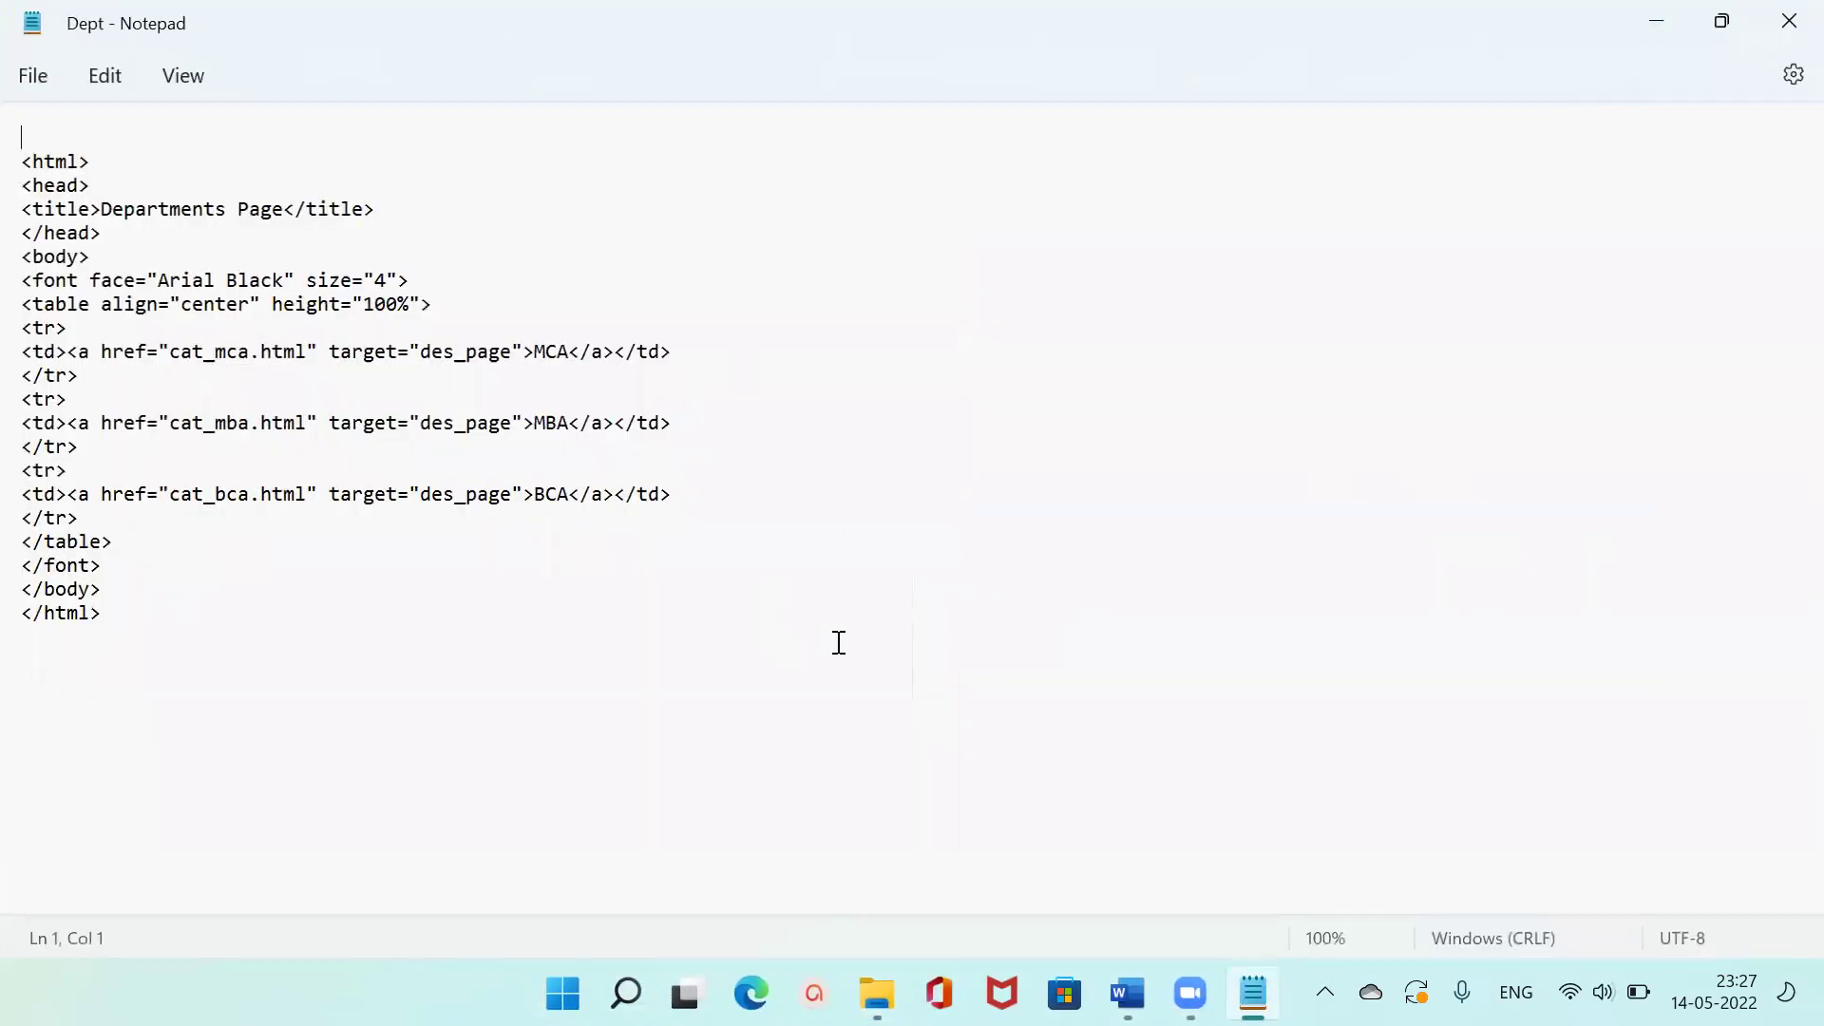
click(1784, 23)
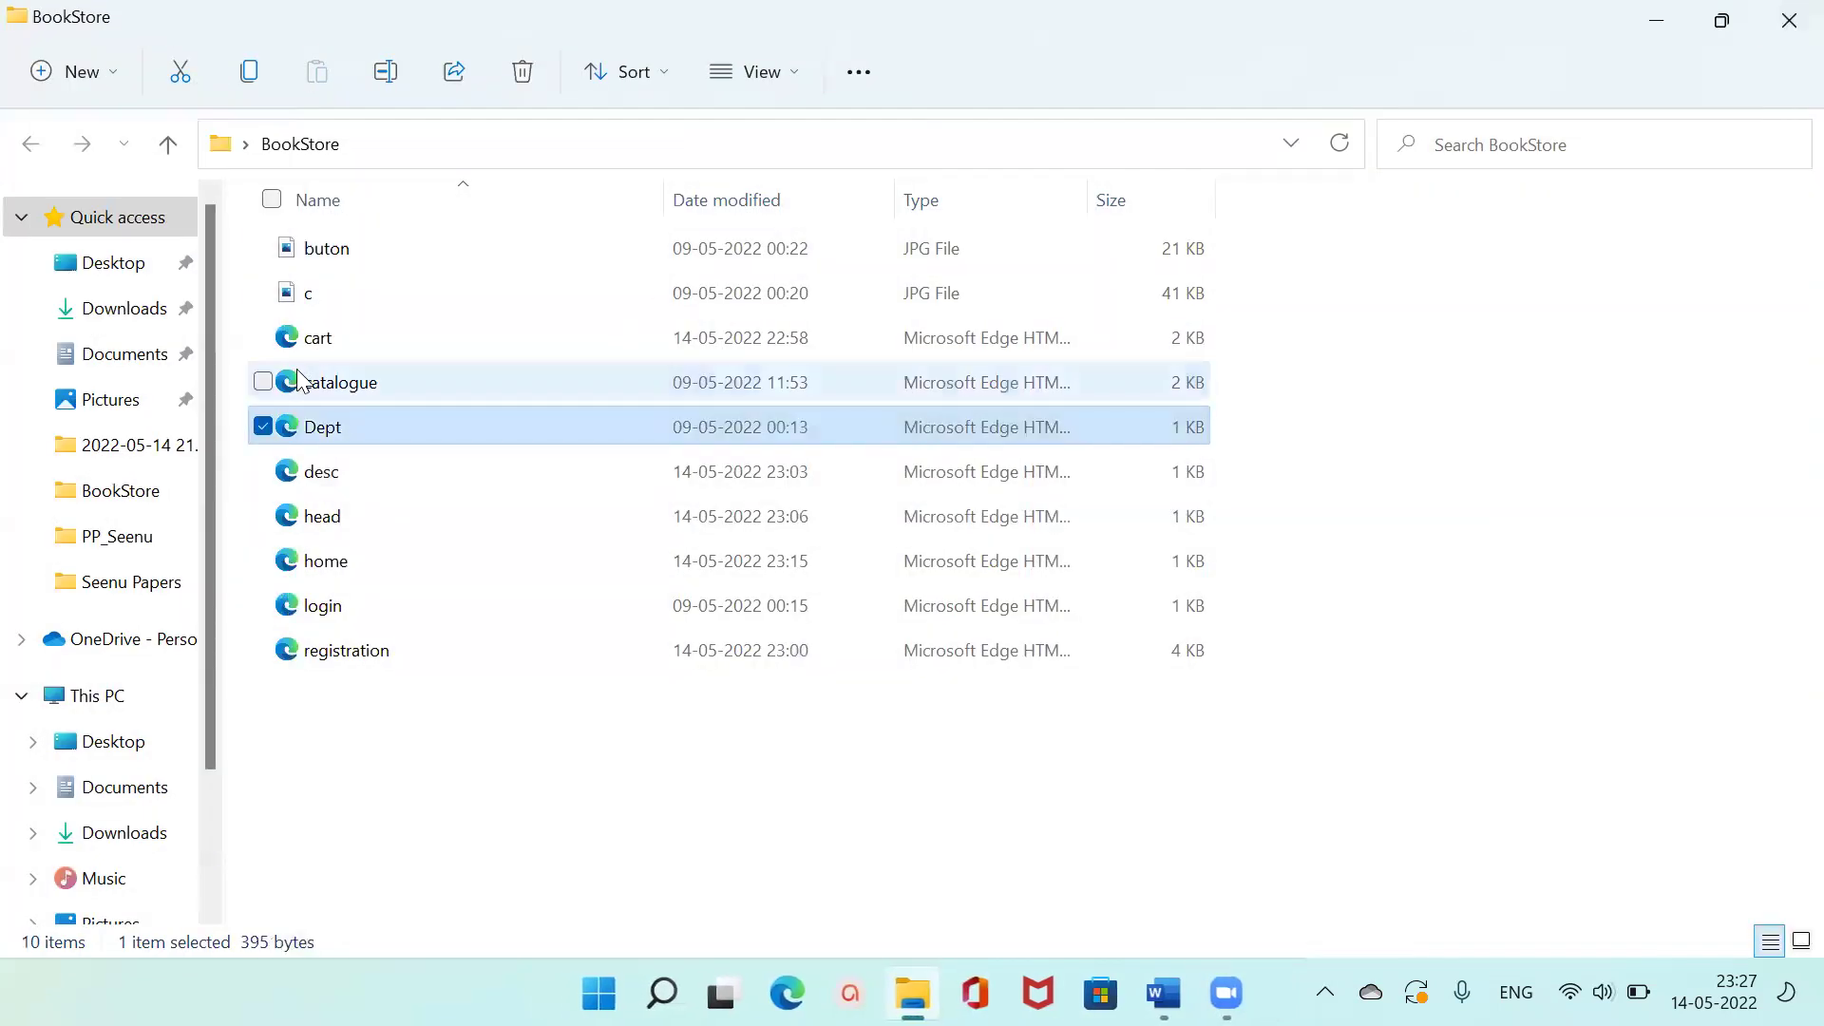
Select only the catalogue page file in the BookStore folder and open it in a maximized Notepad window.
click(262, 381)
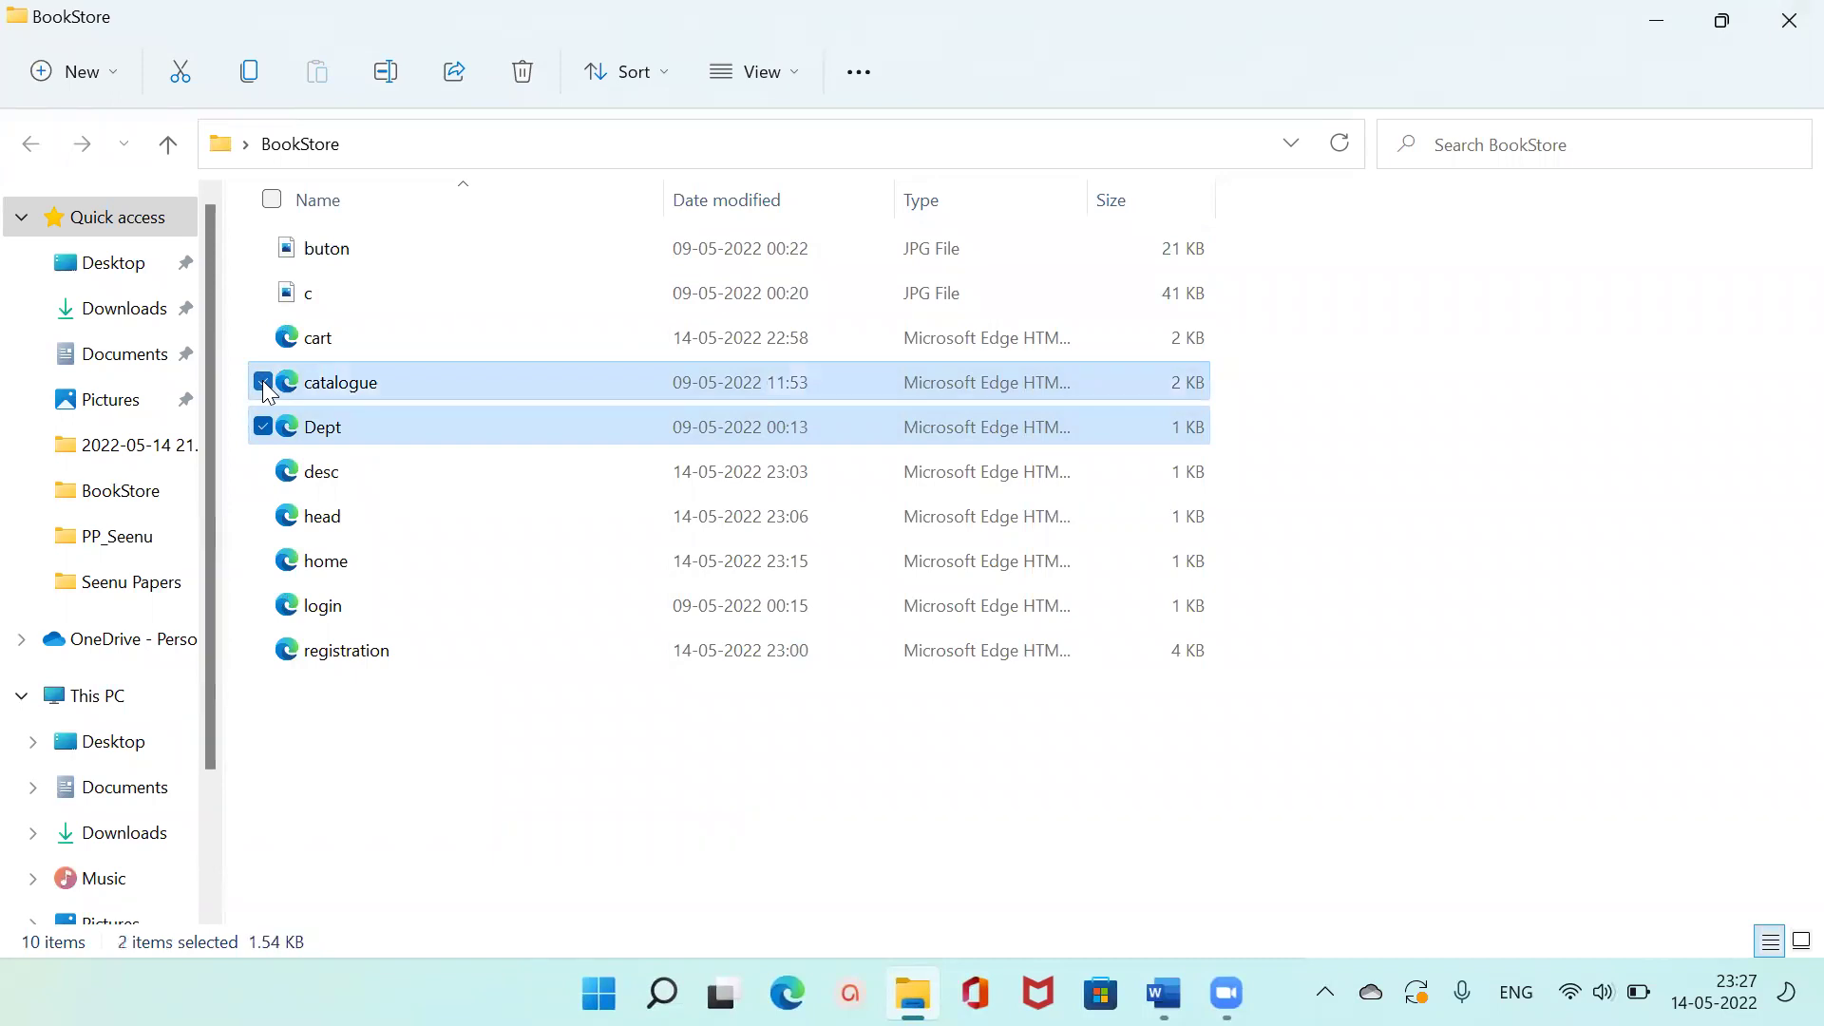
right_click(264, 384)
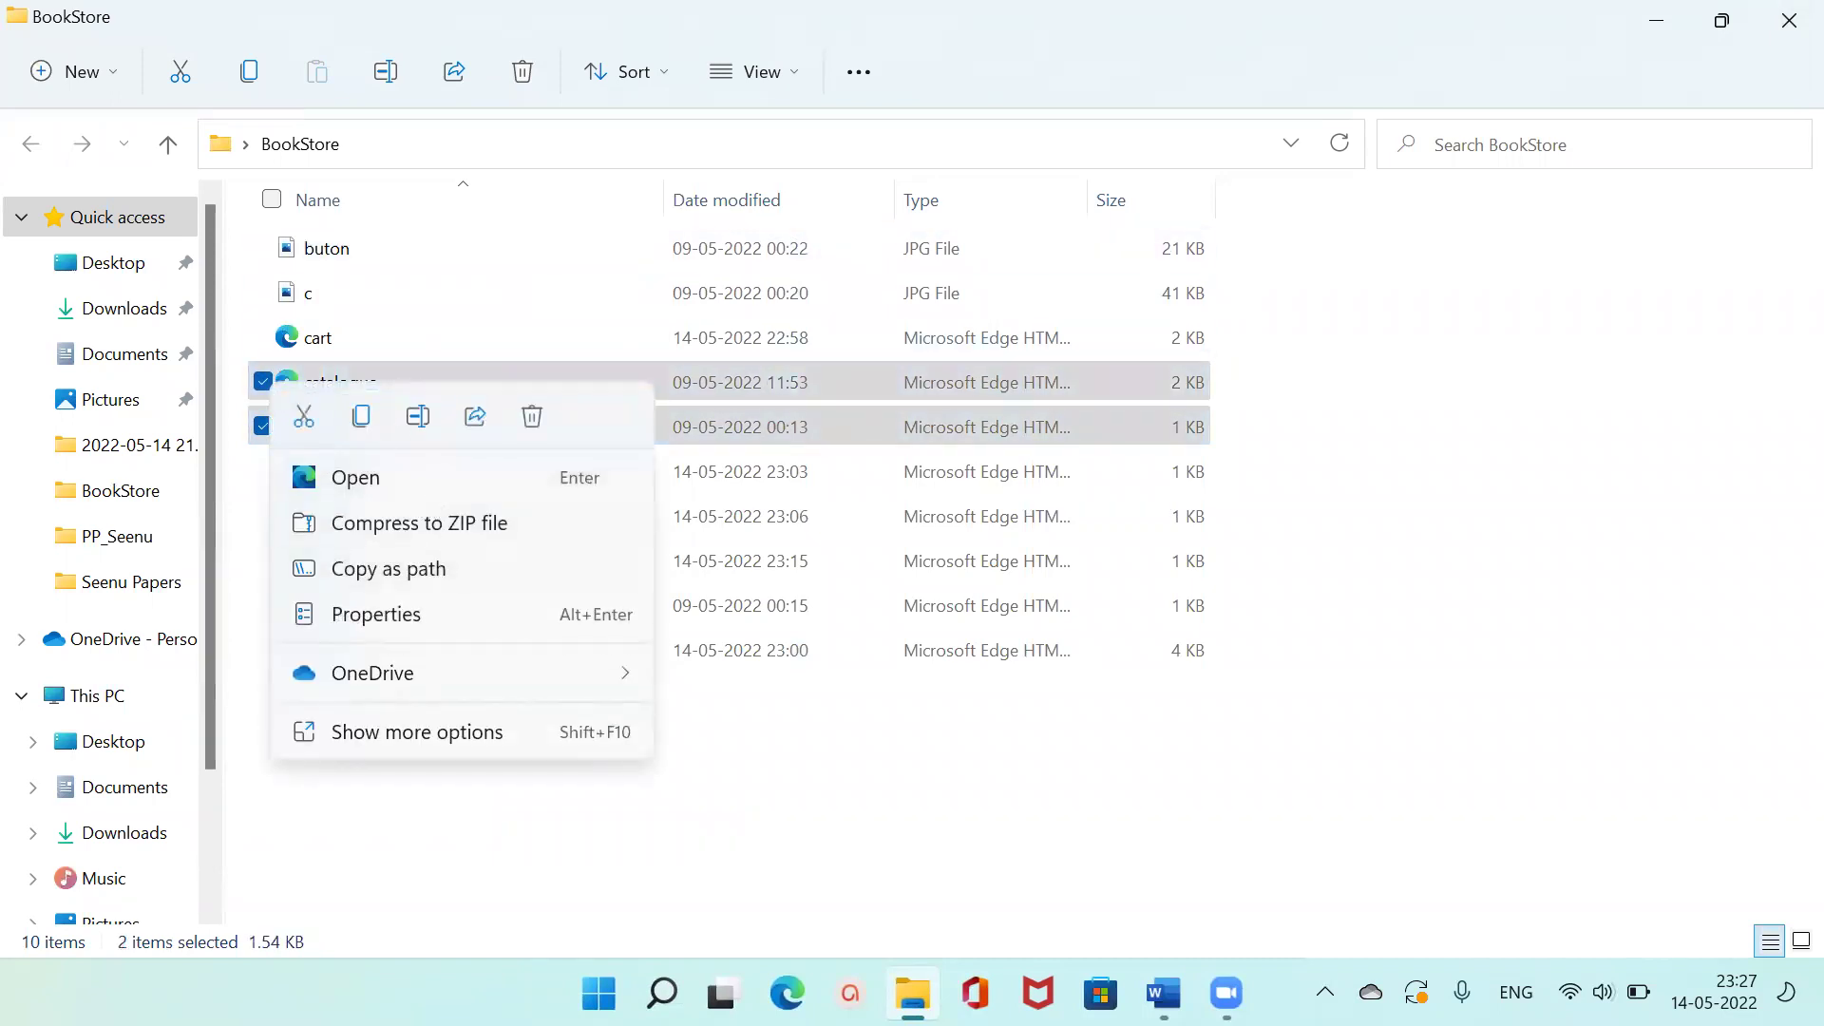
click(318, 382)
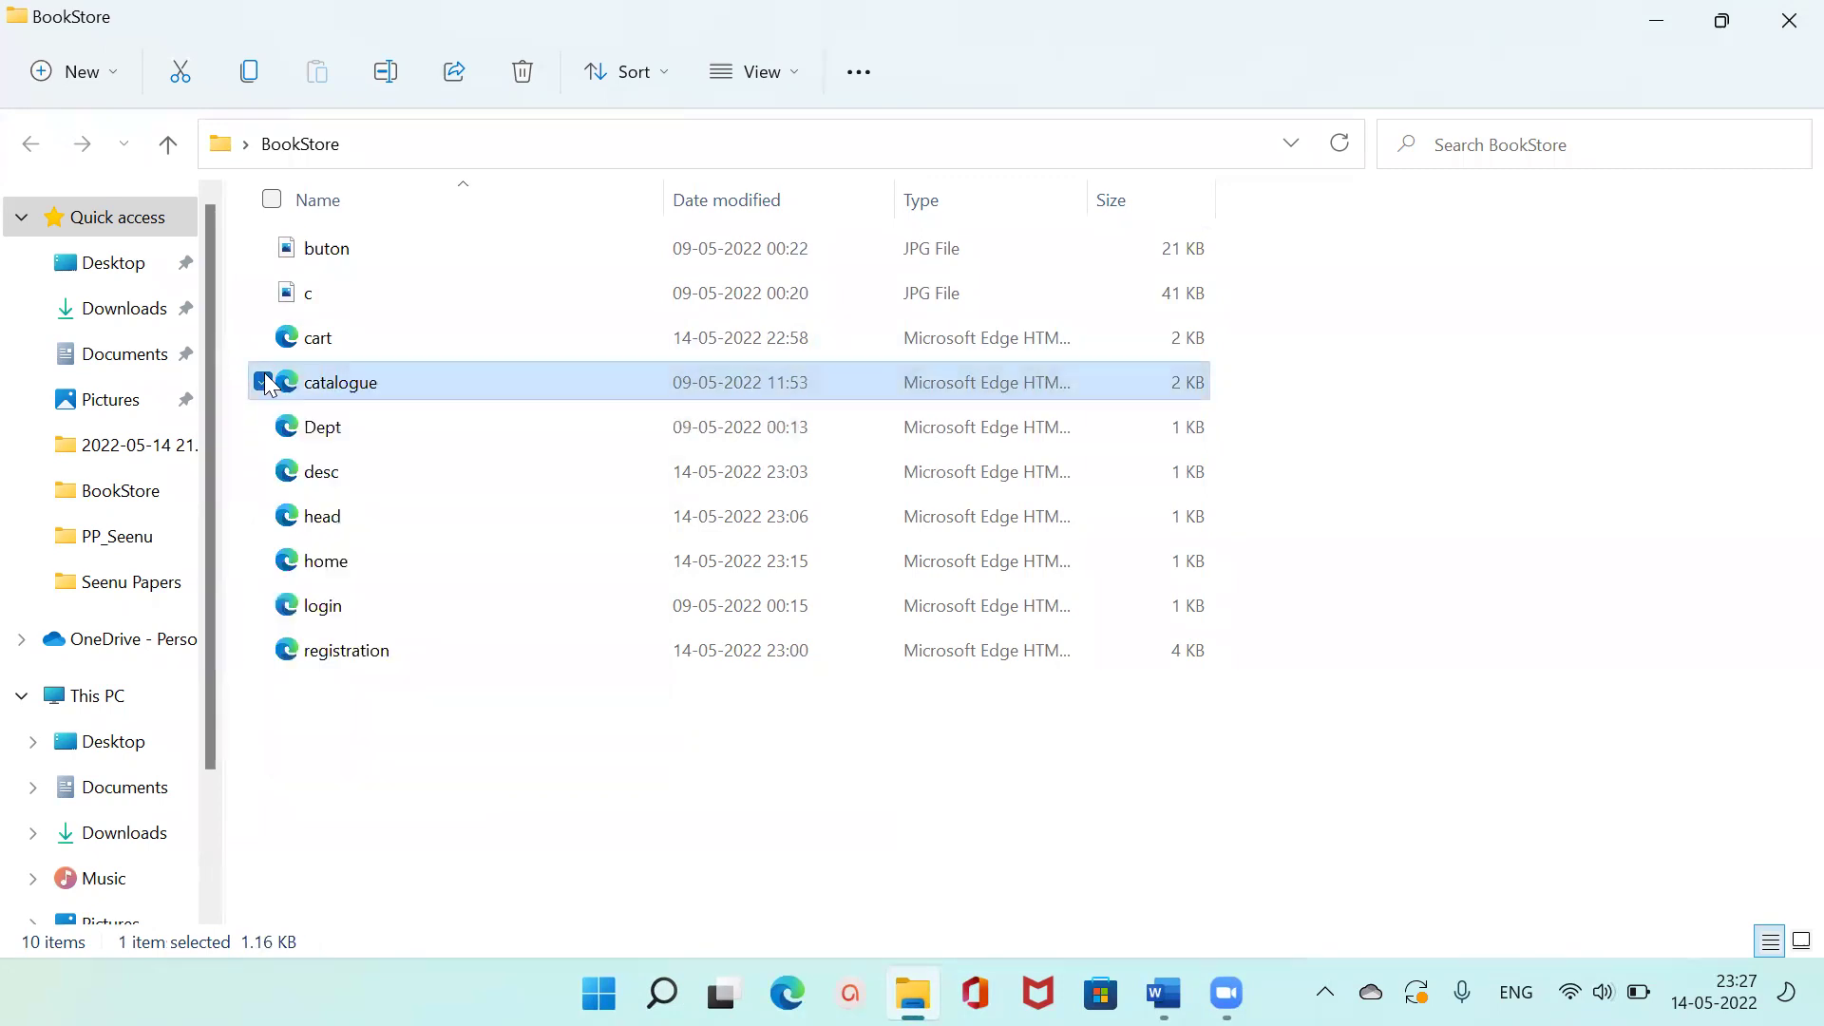
right_click(268, 385)
mouse_move(521, 529)
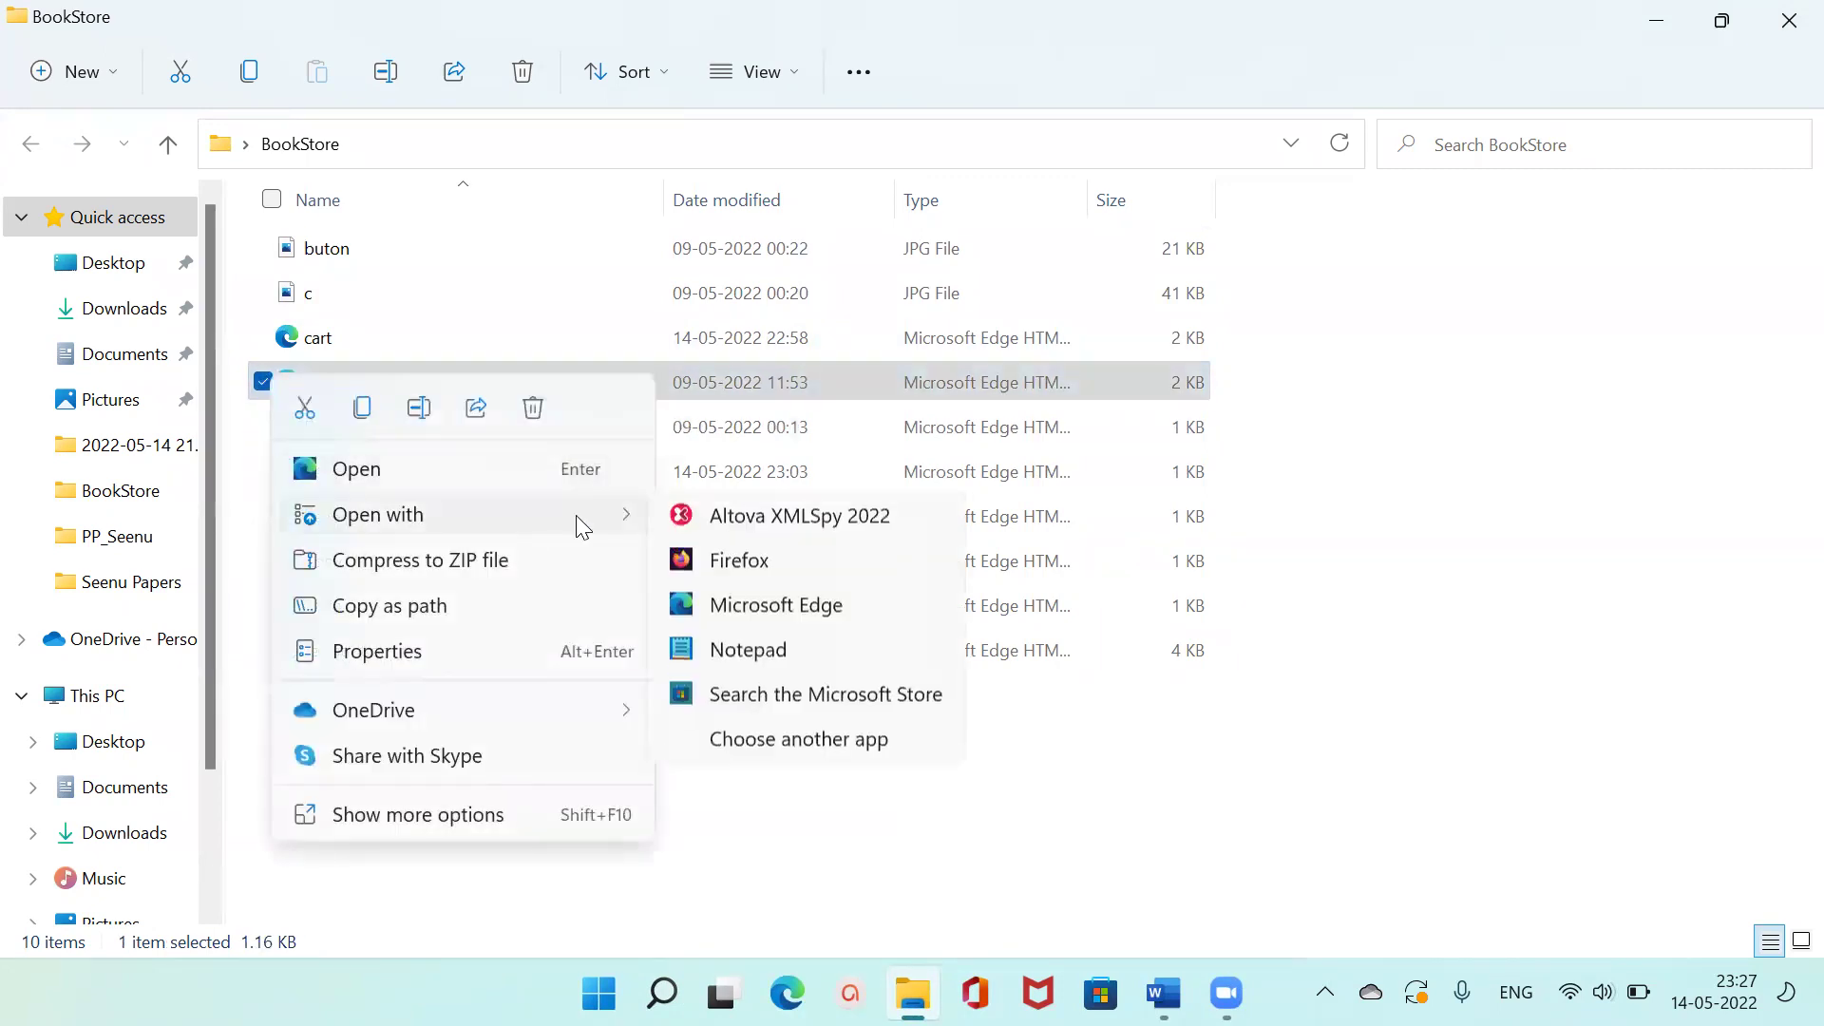
click(781, 654)
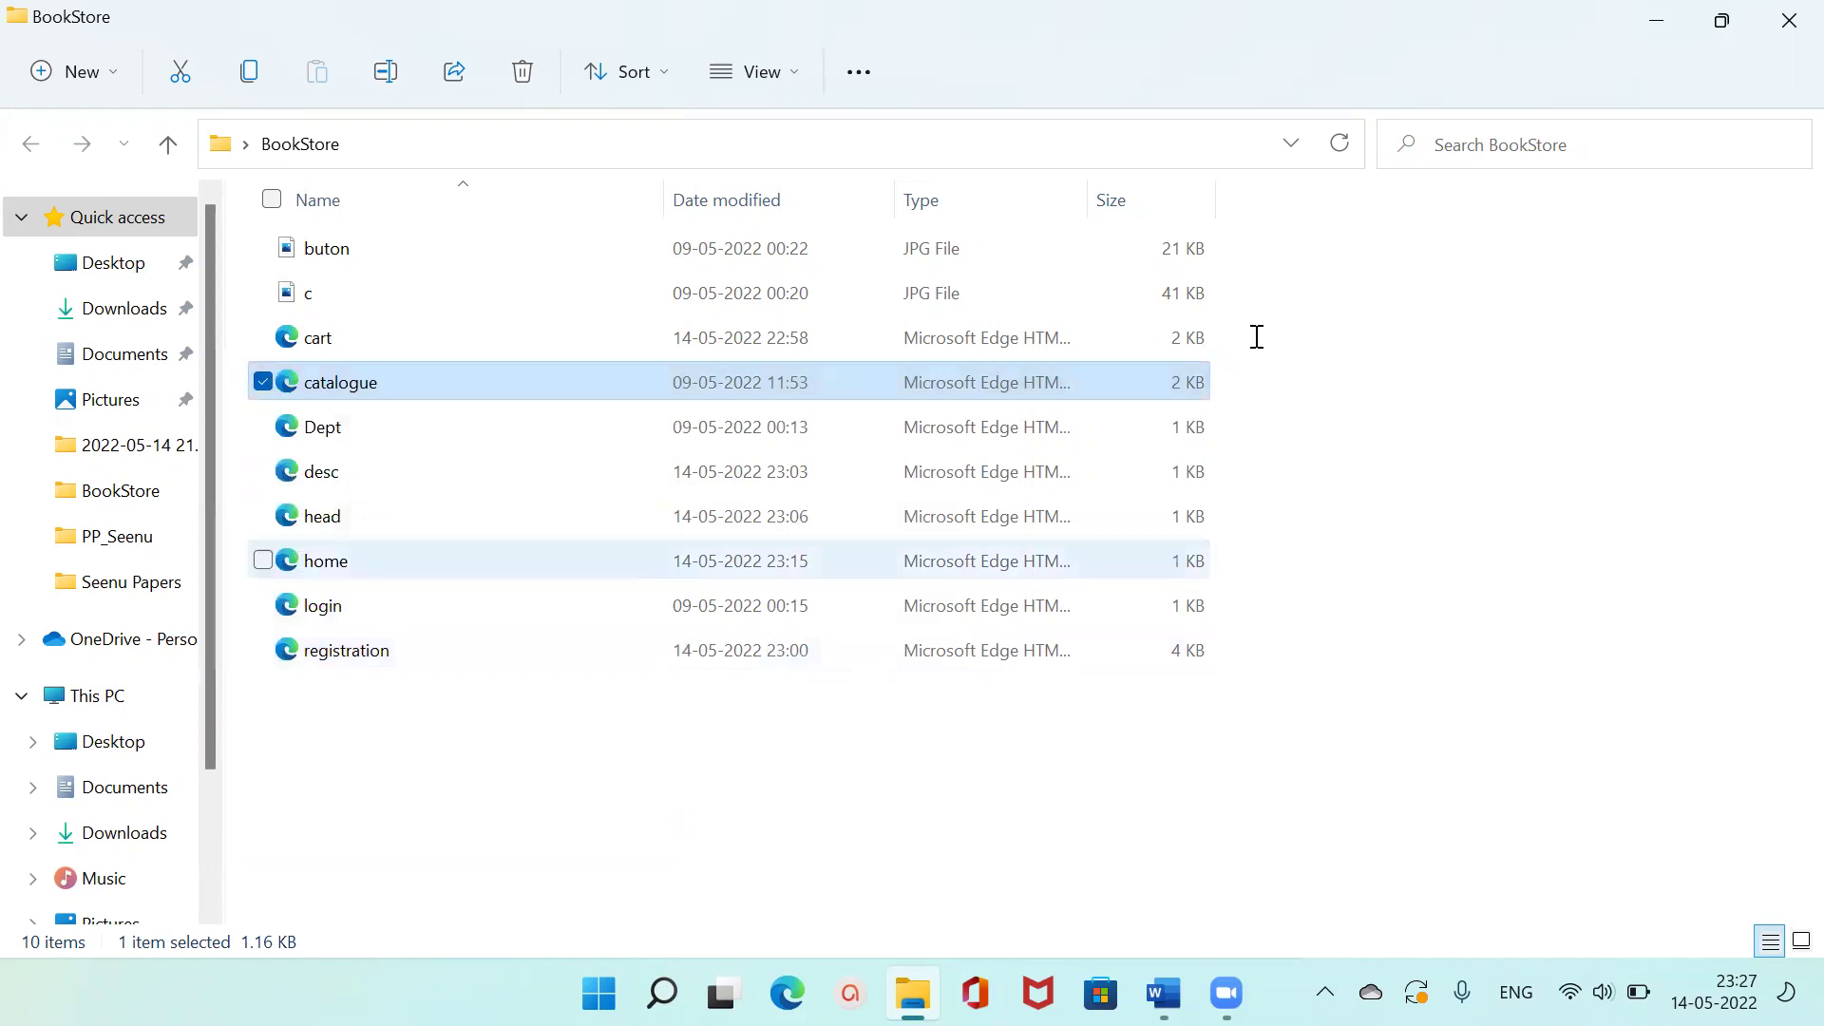
click(1571, 89)
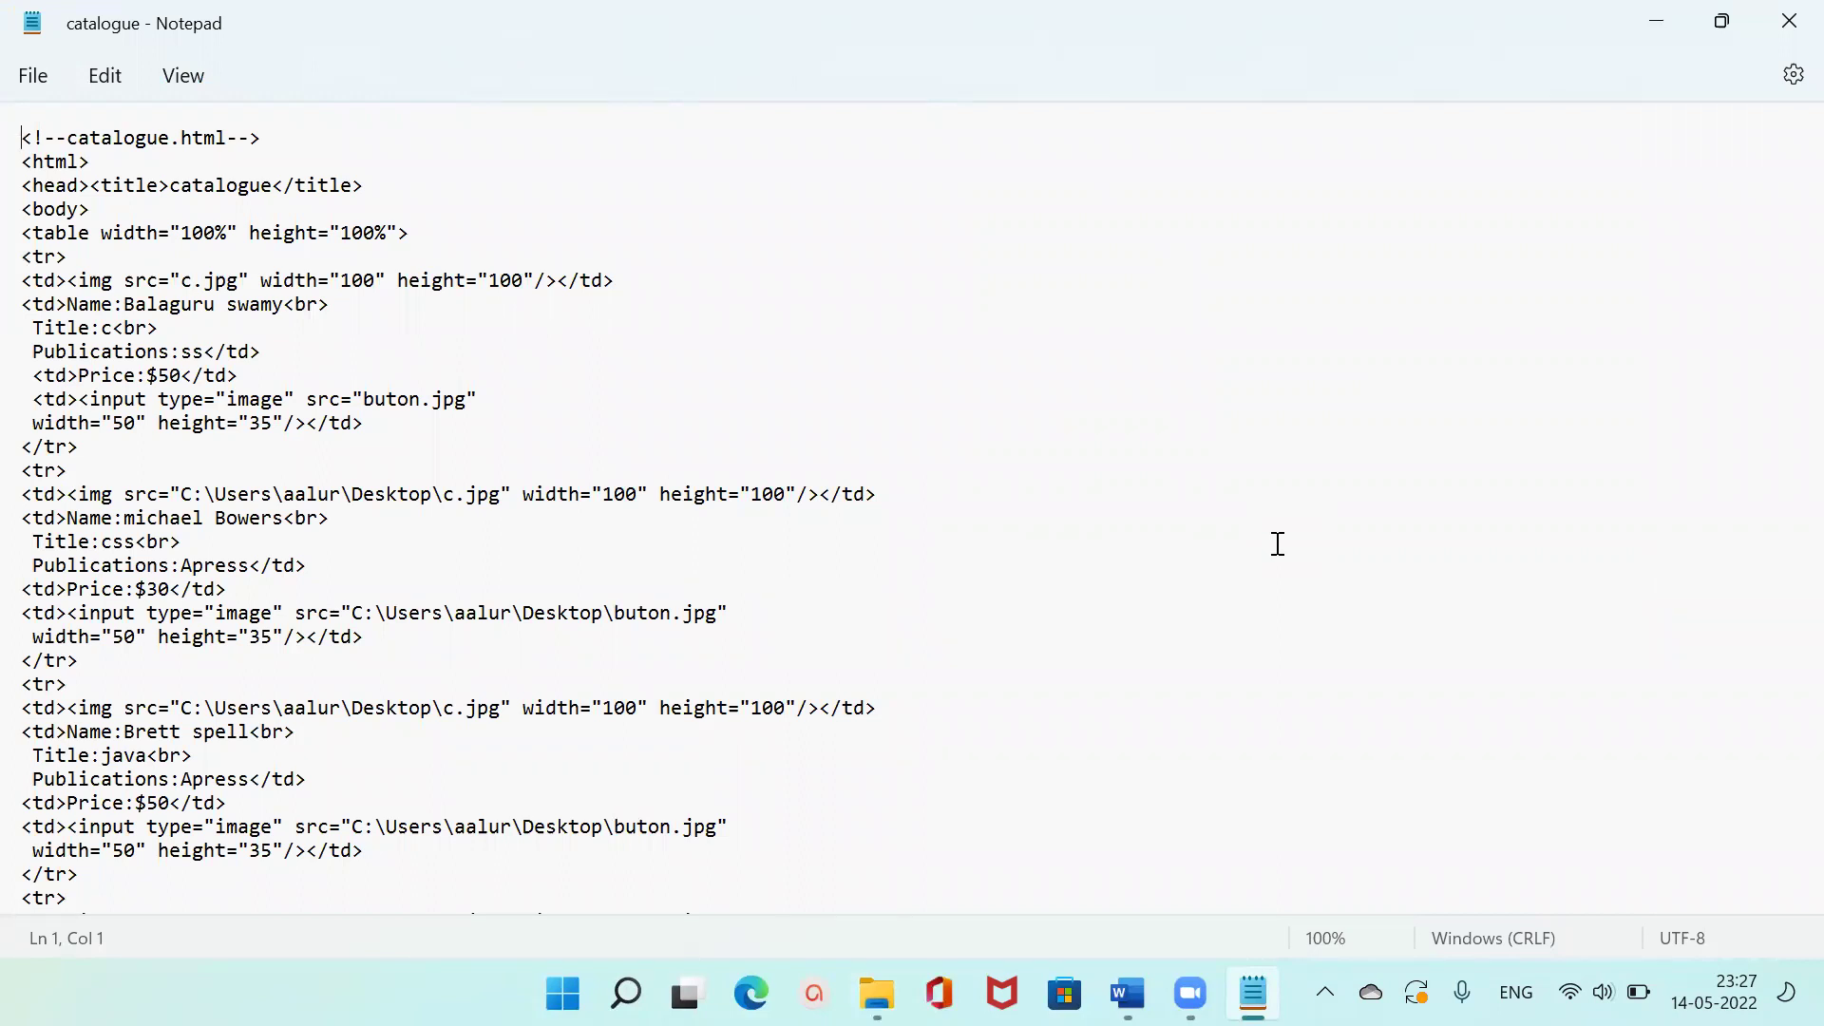
Examine the catalogue page's code through all the book rows to the closing tags, then close the file.
scroll(1278, 543, down, 2)
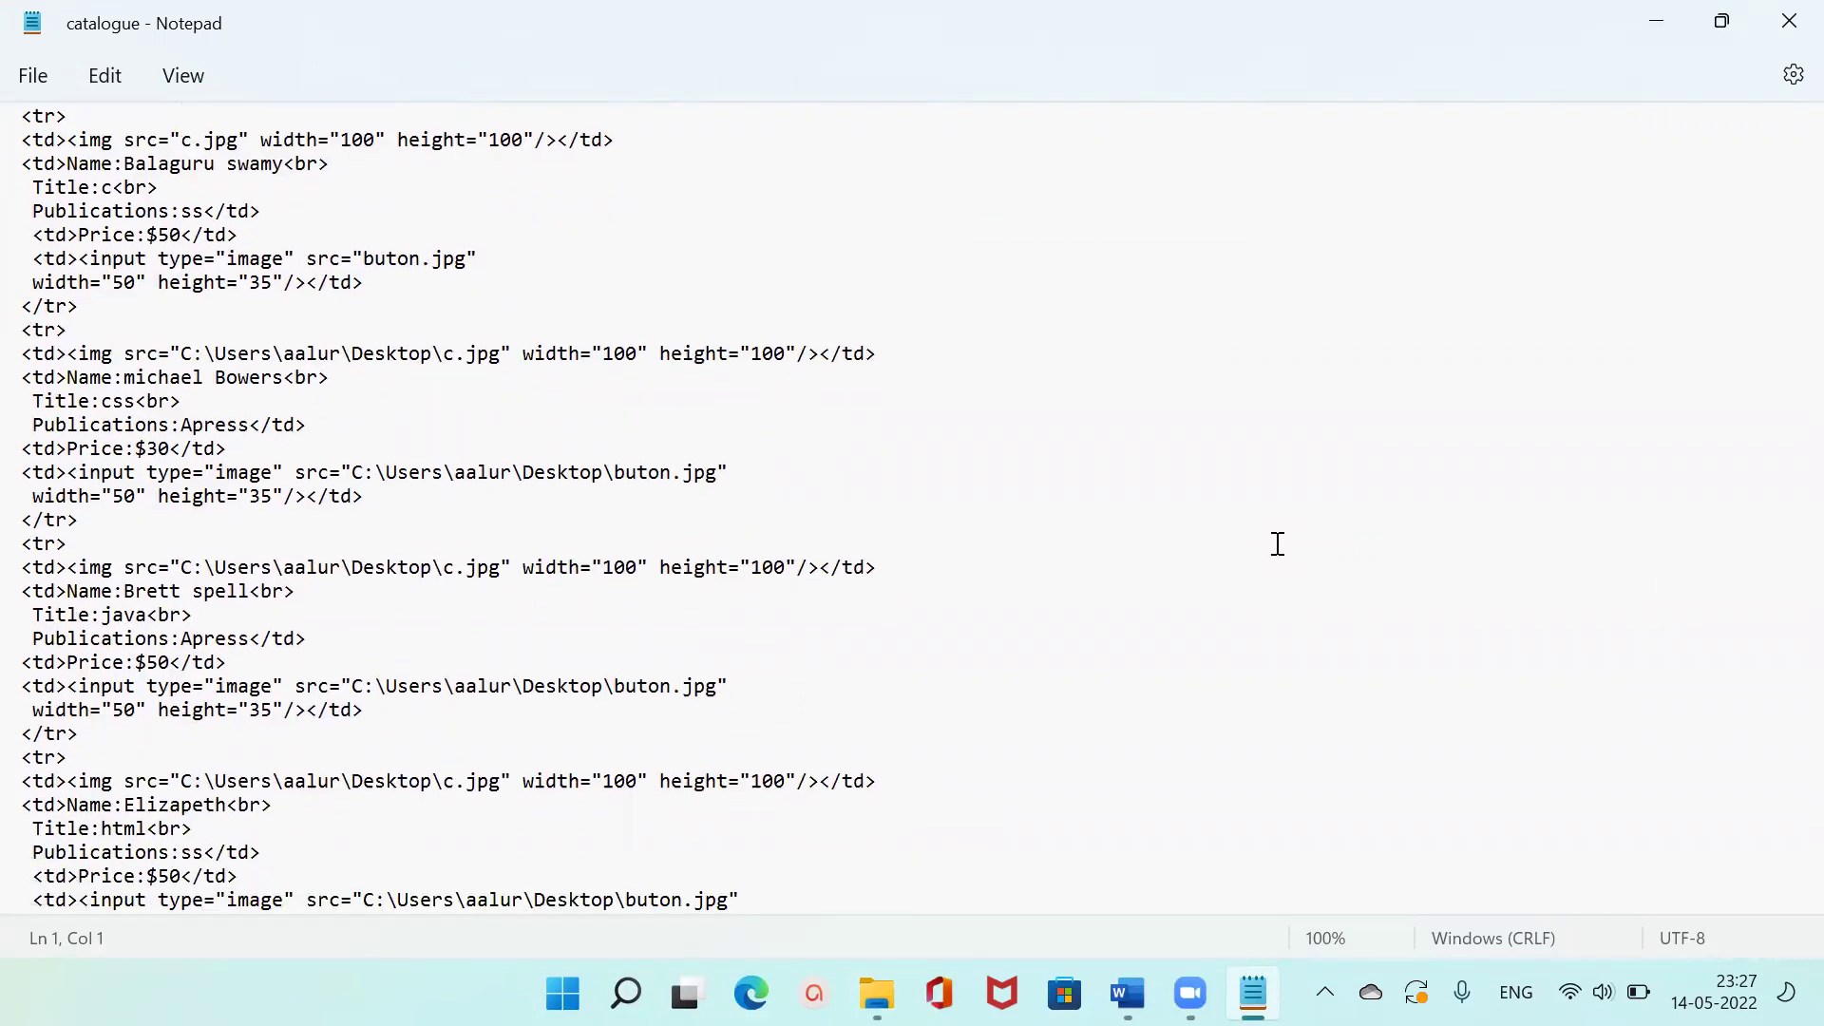
scroll(1278, 543, down, 2)
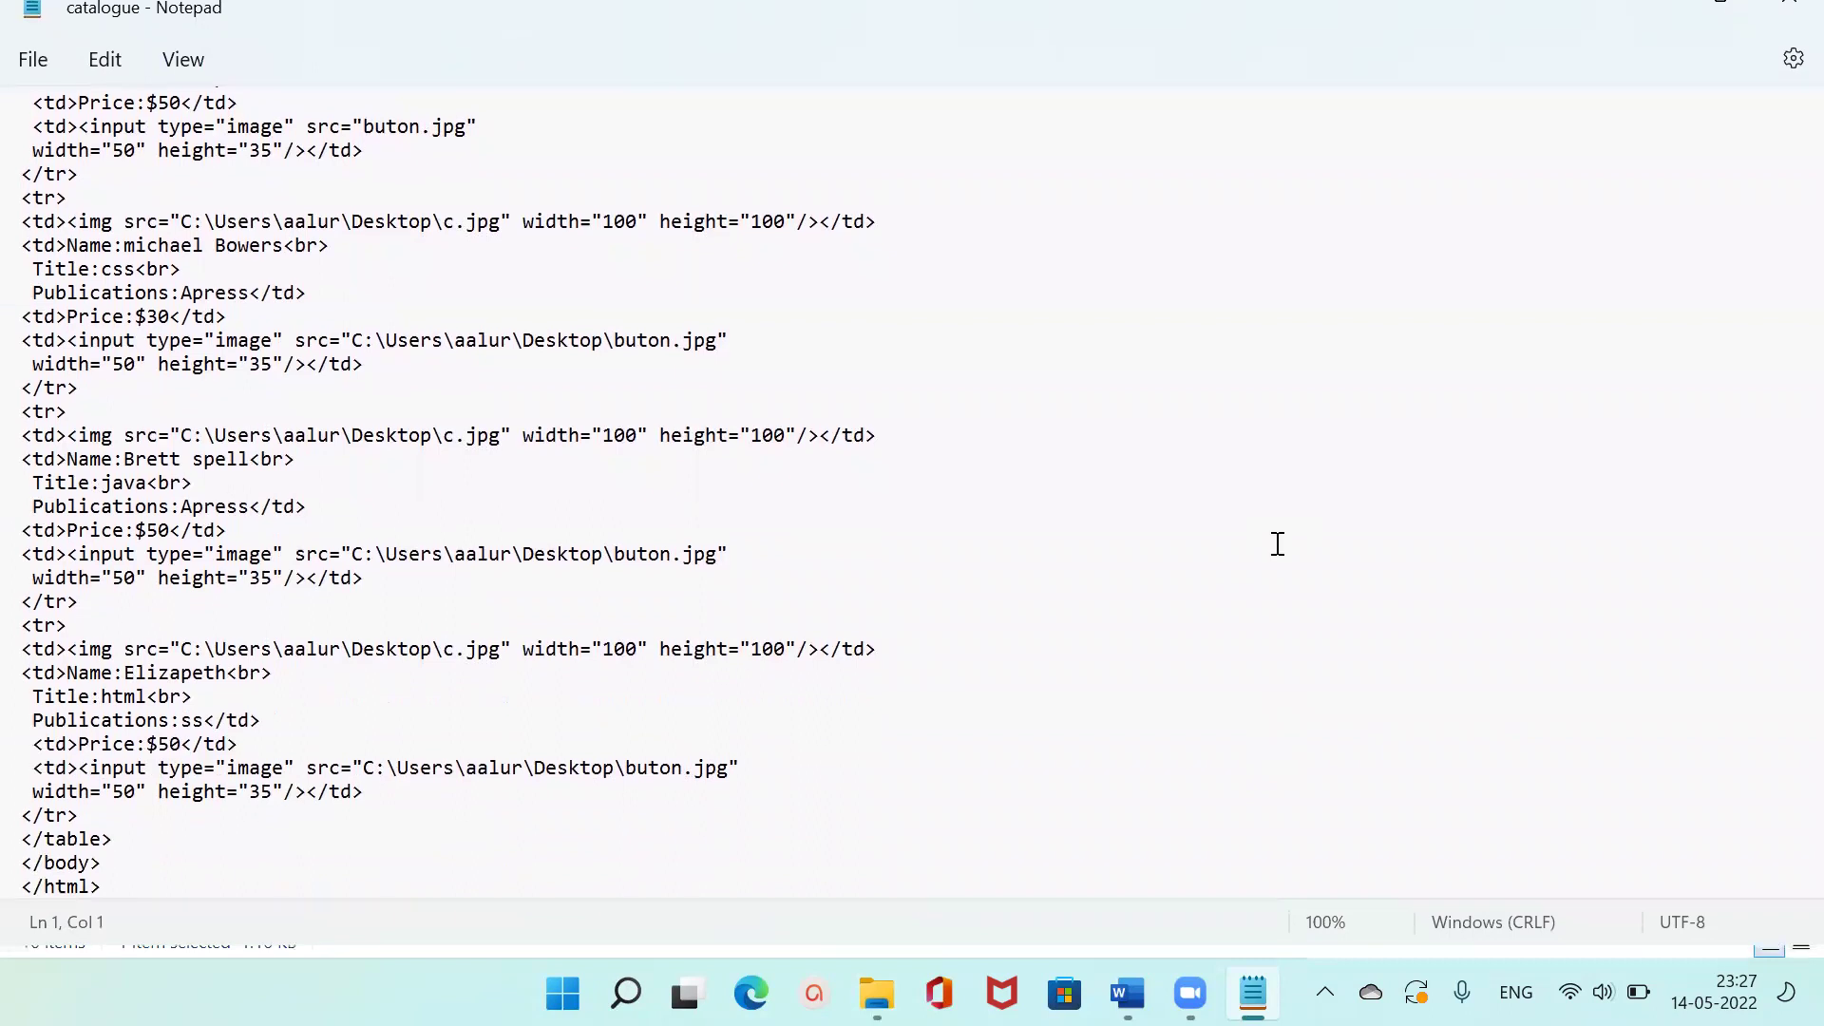
scroll(1279, 544, up, 4)
scroll(1278, 543, down, 2)
scroll(1278, 544, down, 2)
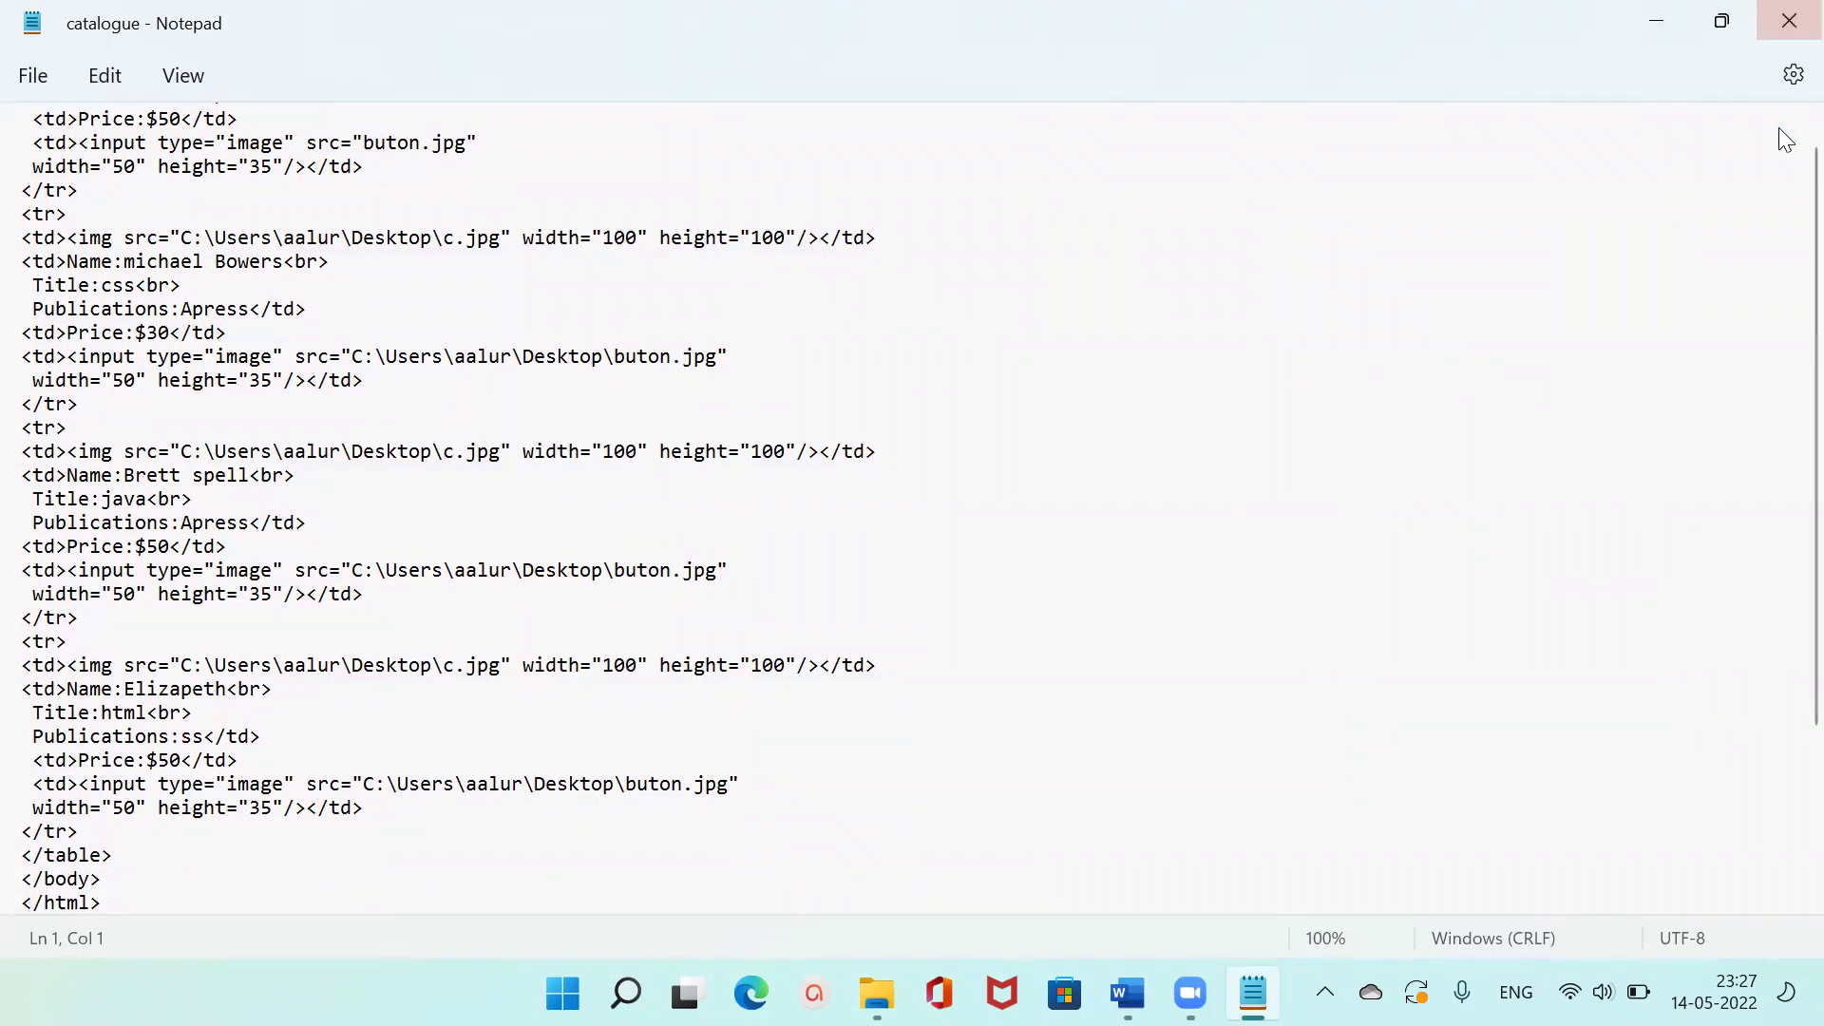
click(1787, 23)
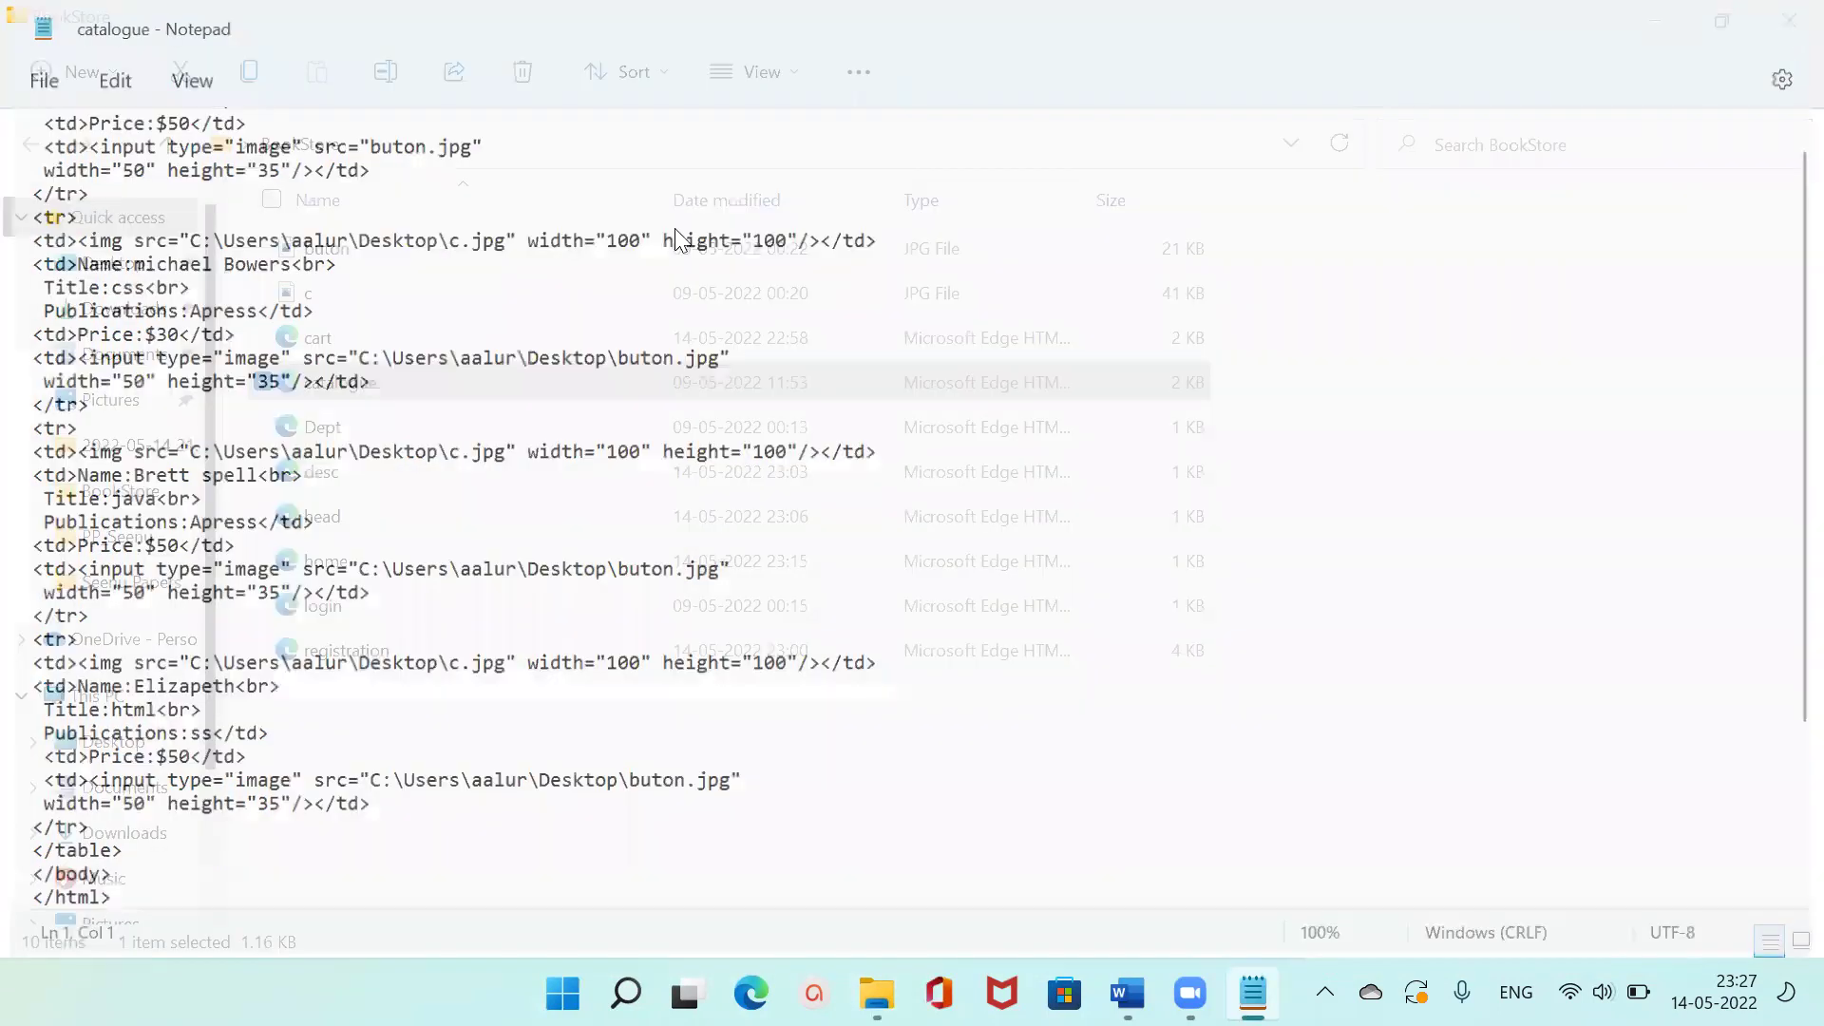
Open the cart page file from the BookStore folder in a maximized Notepad window.
click(278, 339)
right_click(279, 339)
mouse_move(602, 479)
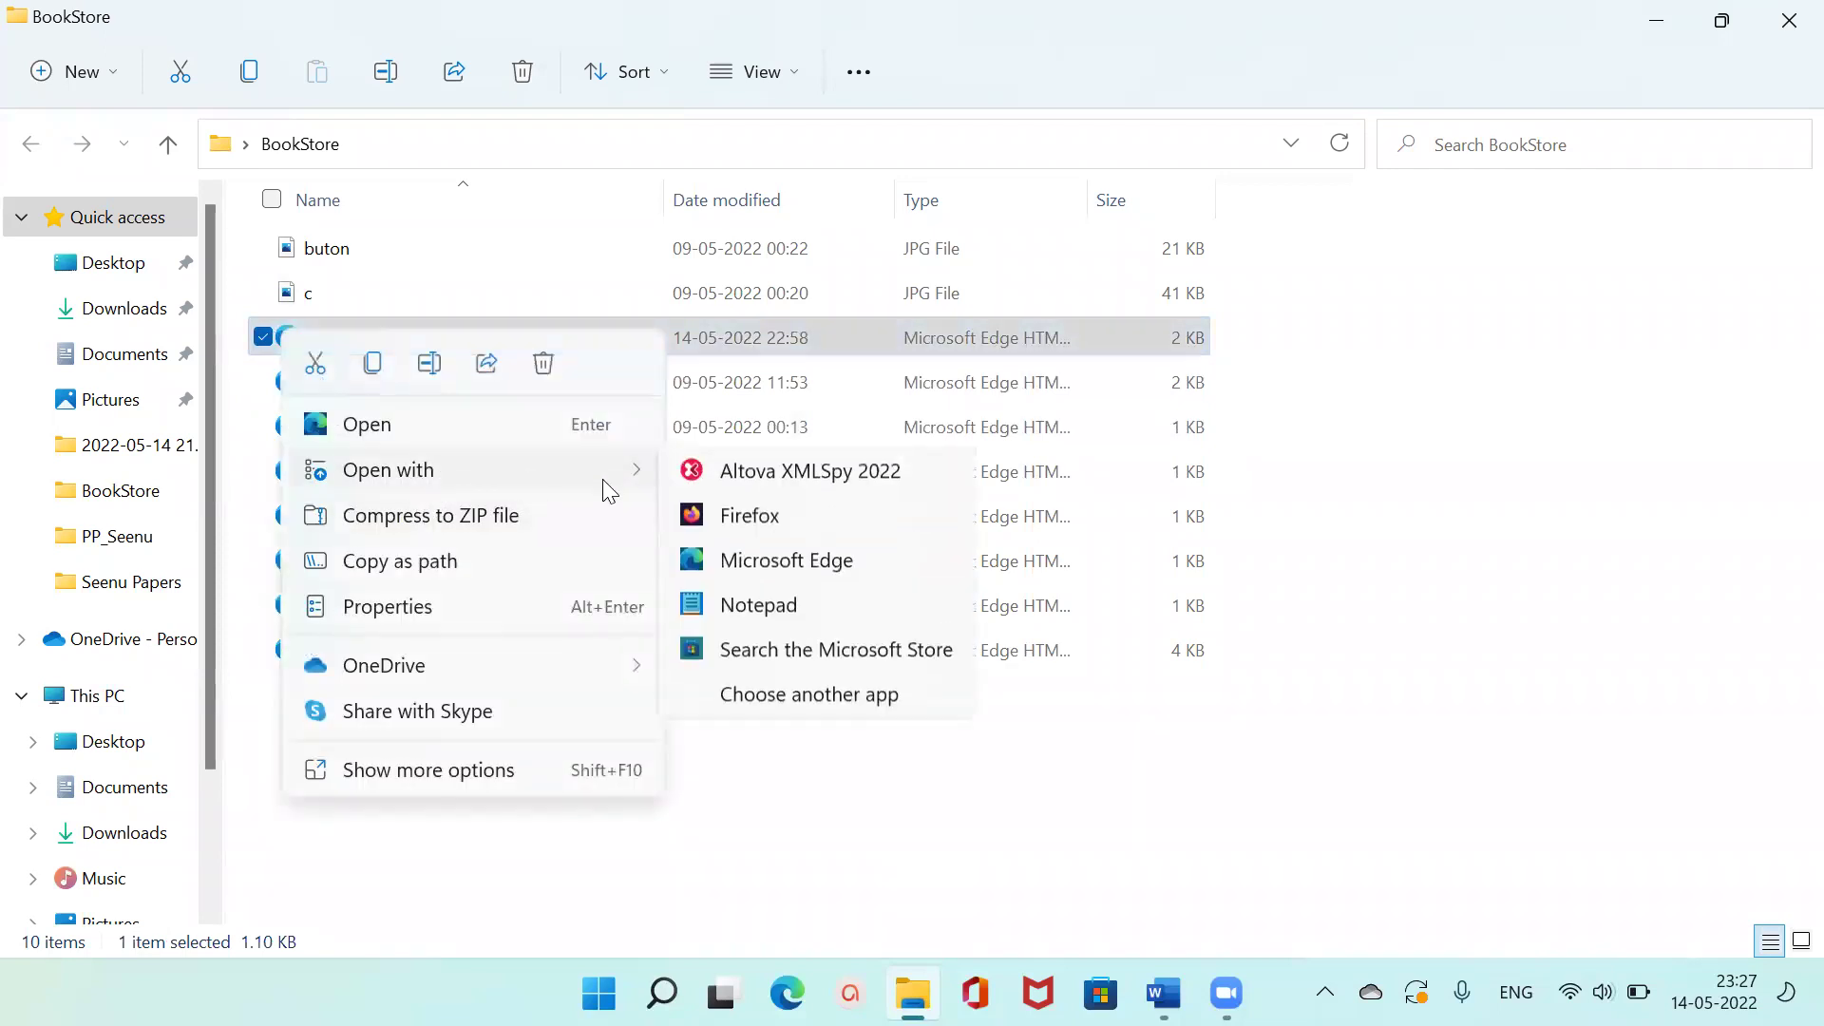
click(755, 608)
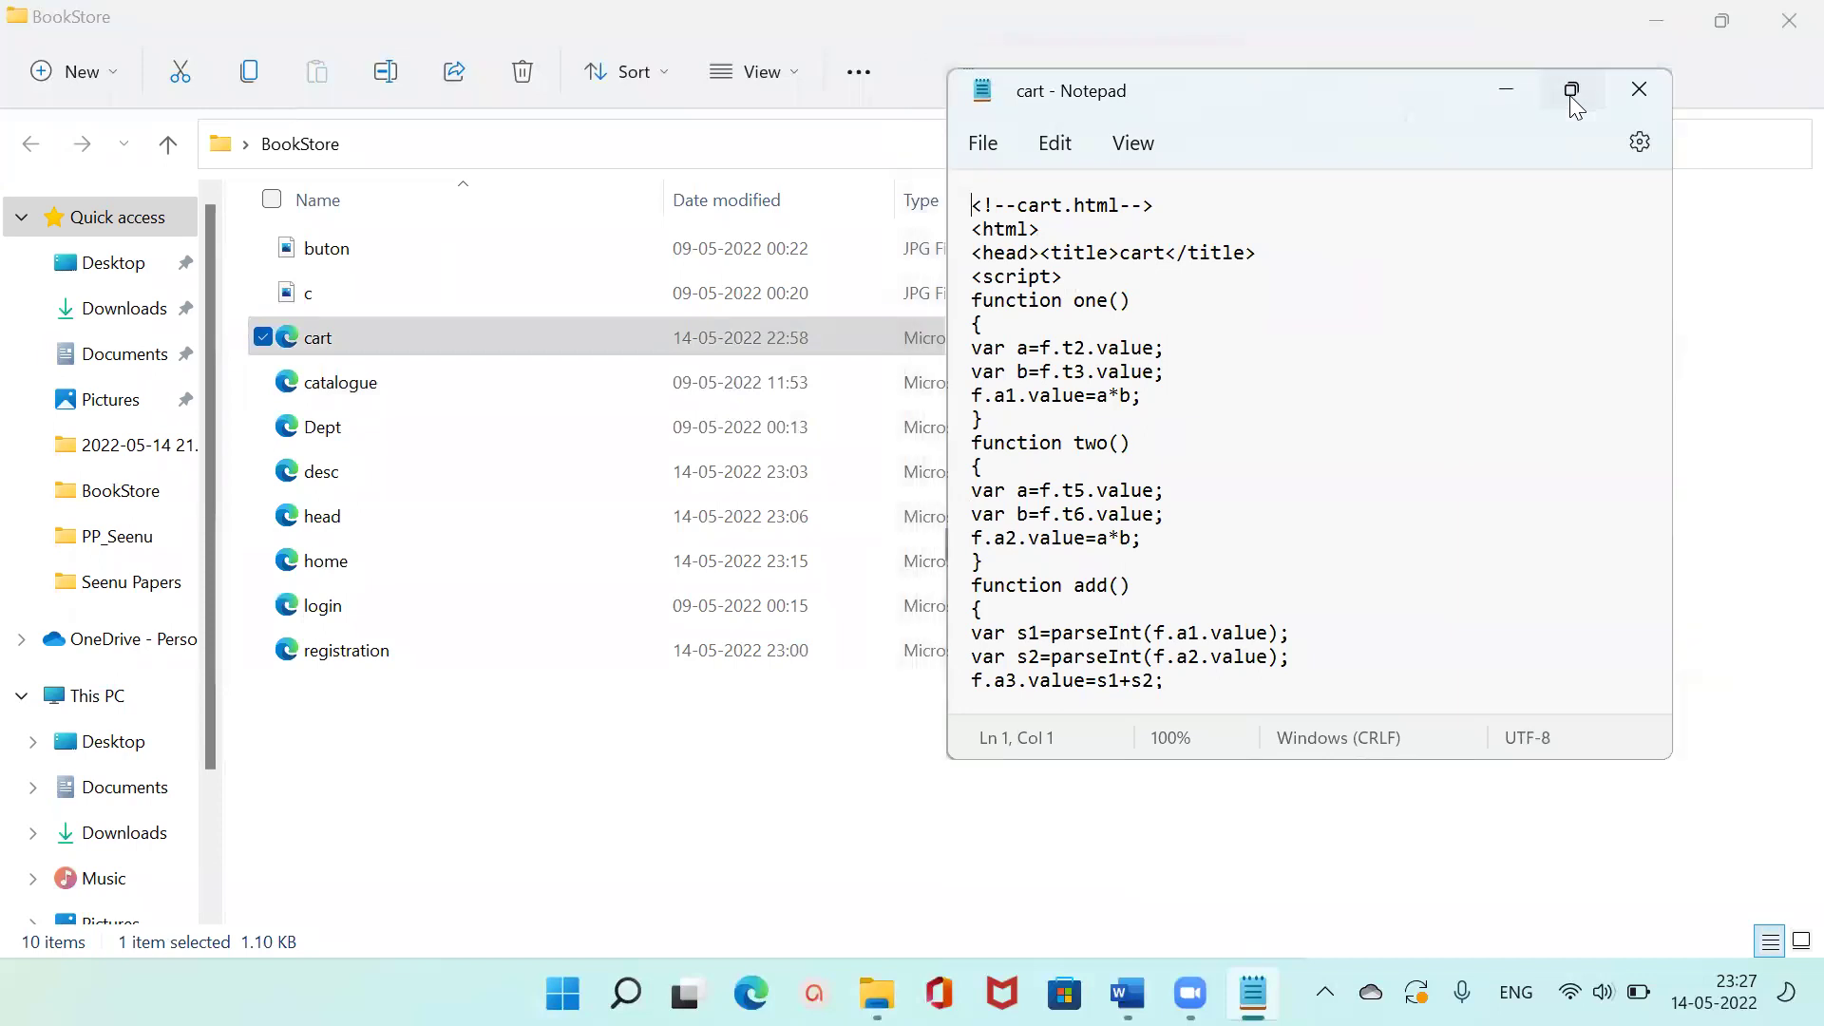
click(1571, 90)
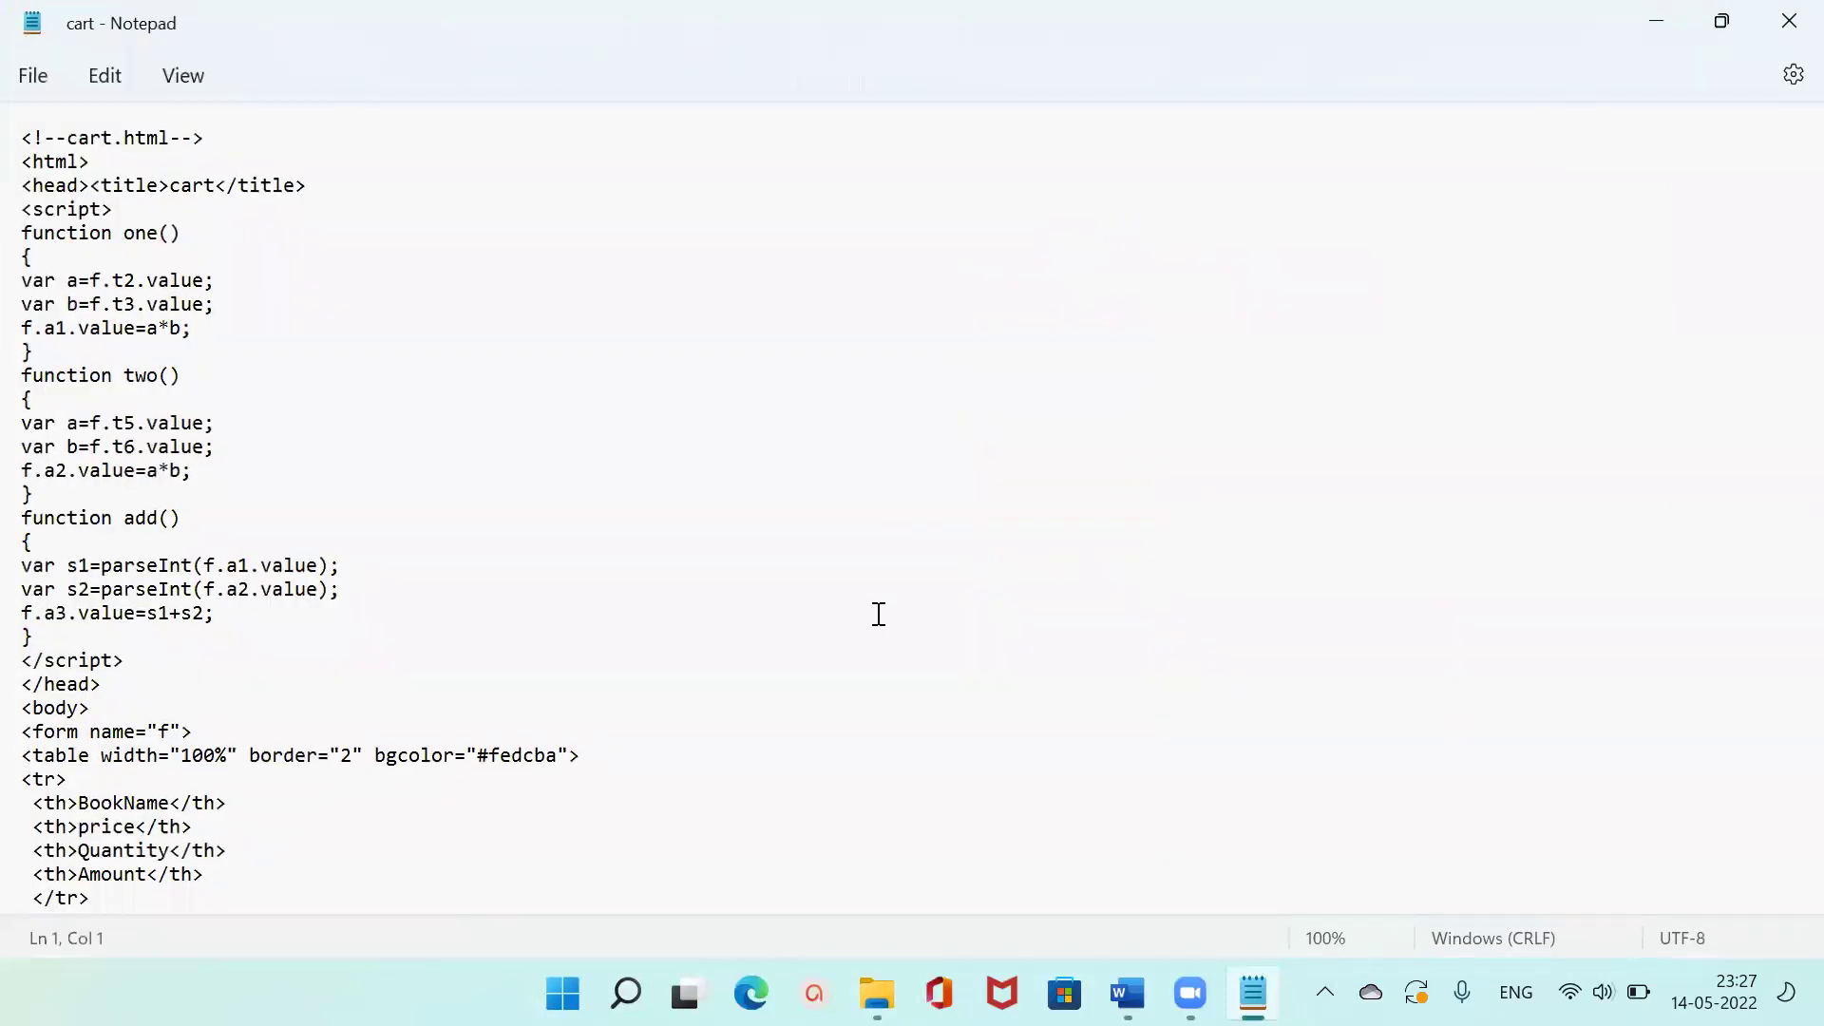
Examine the cart page's code from the script functions through the form table to the closing tags, then close the file.
scroll(879, 615, down, 5)
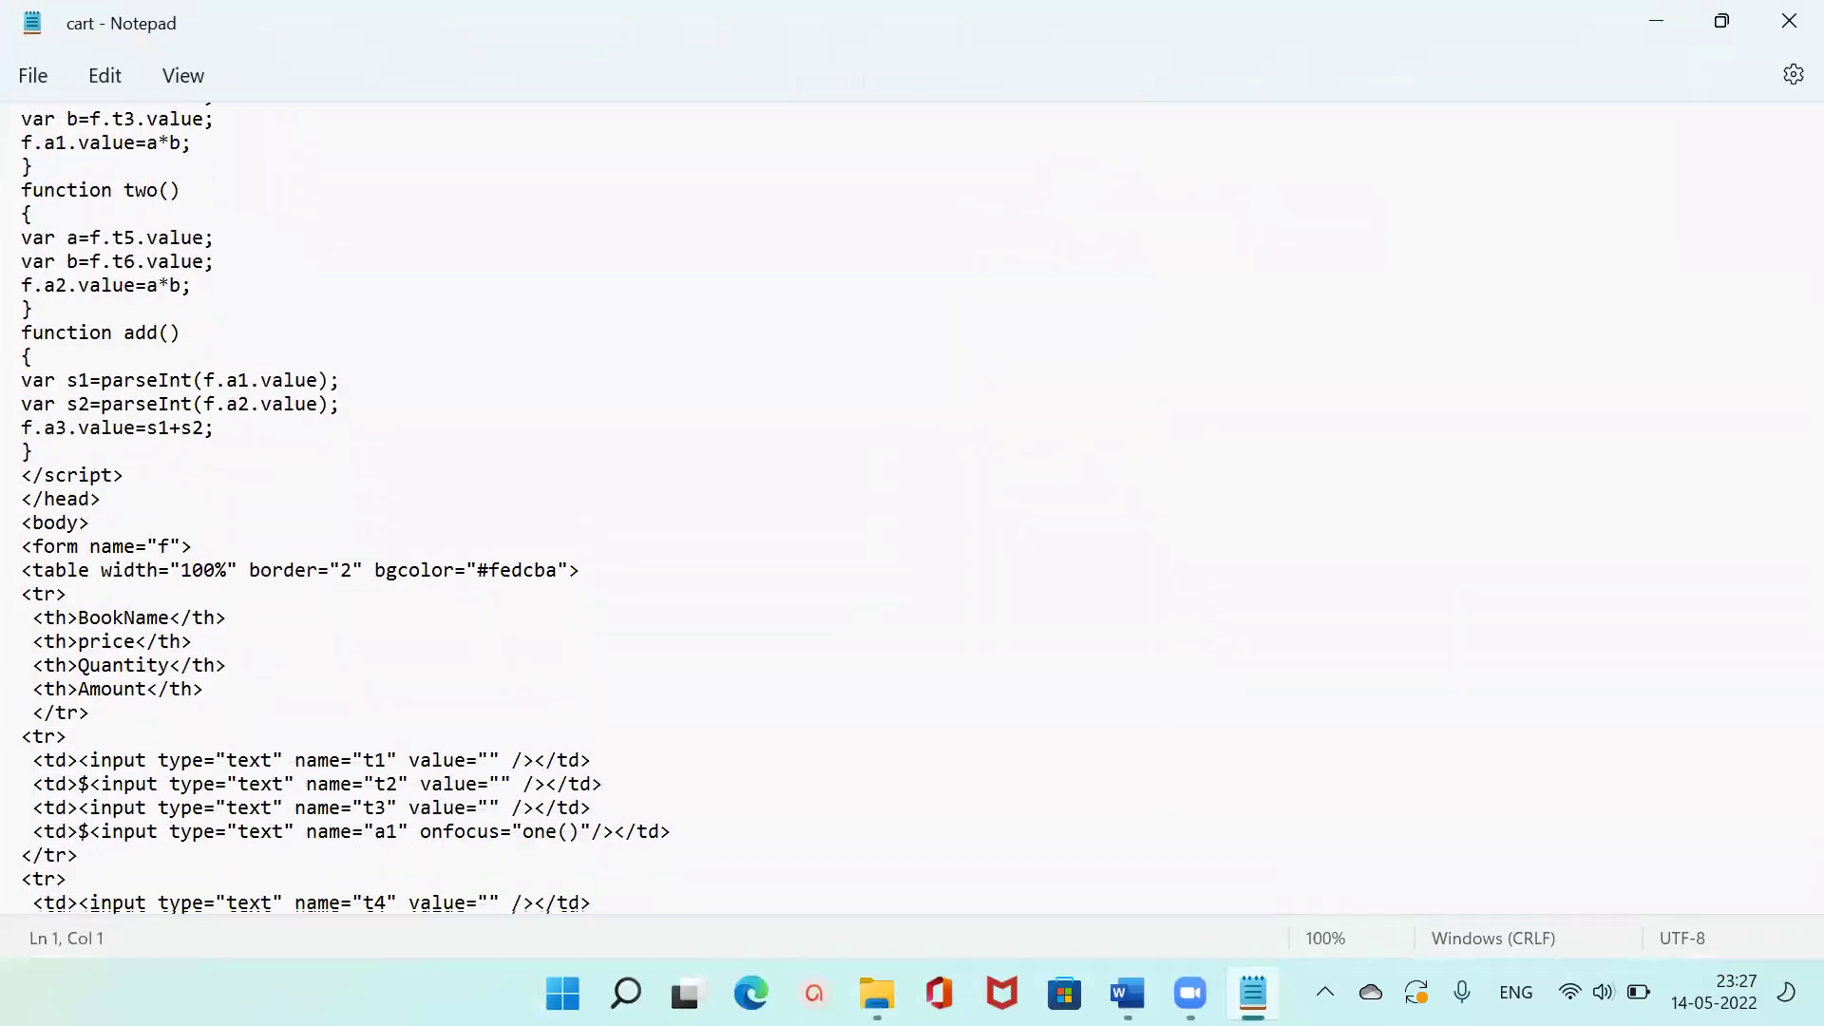
scroll(878, 615, down, 2)
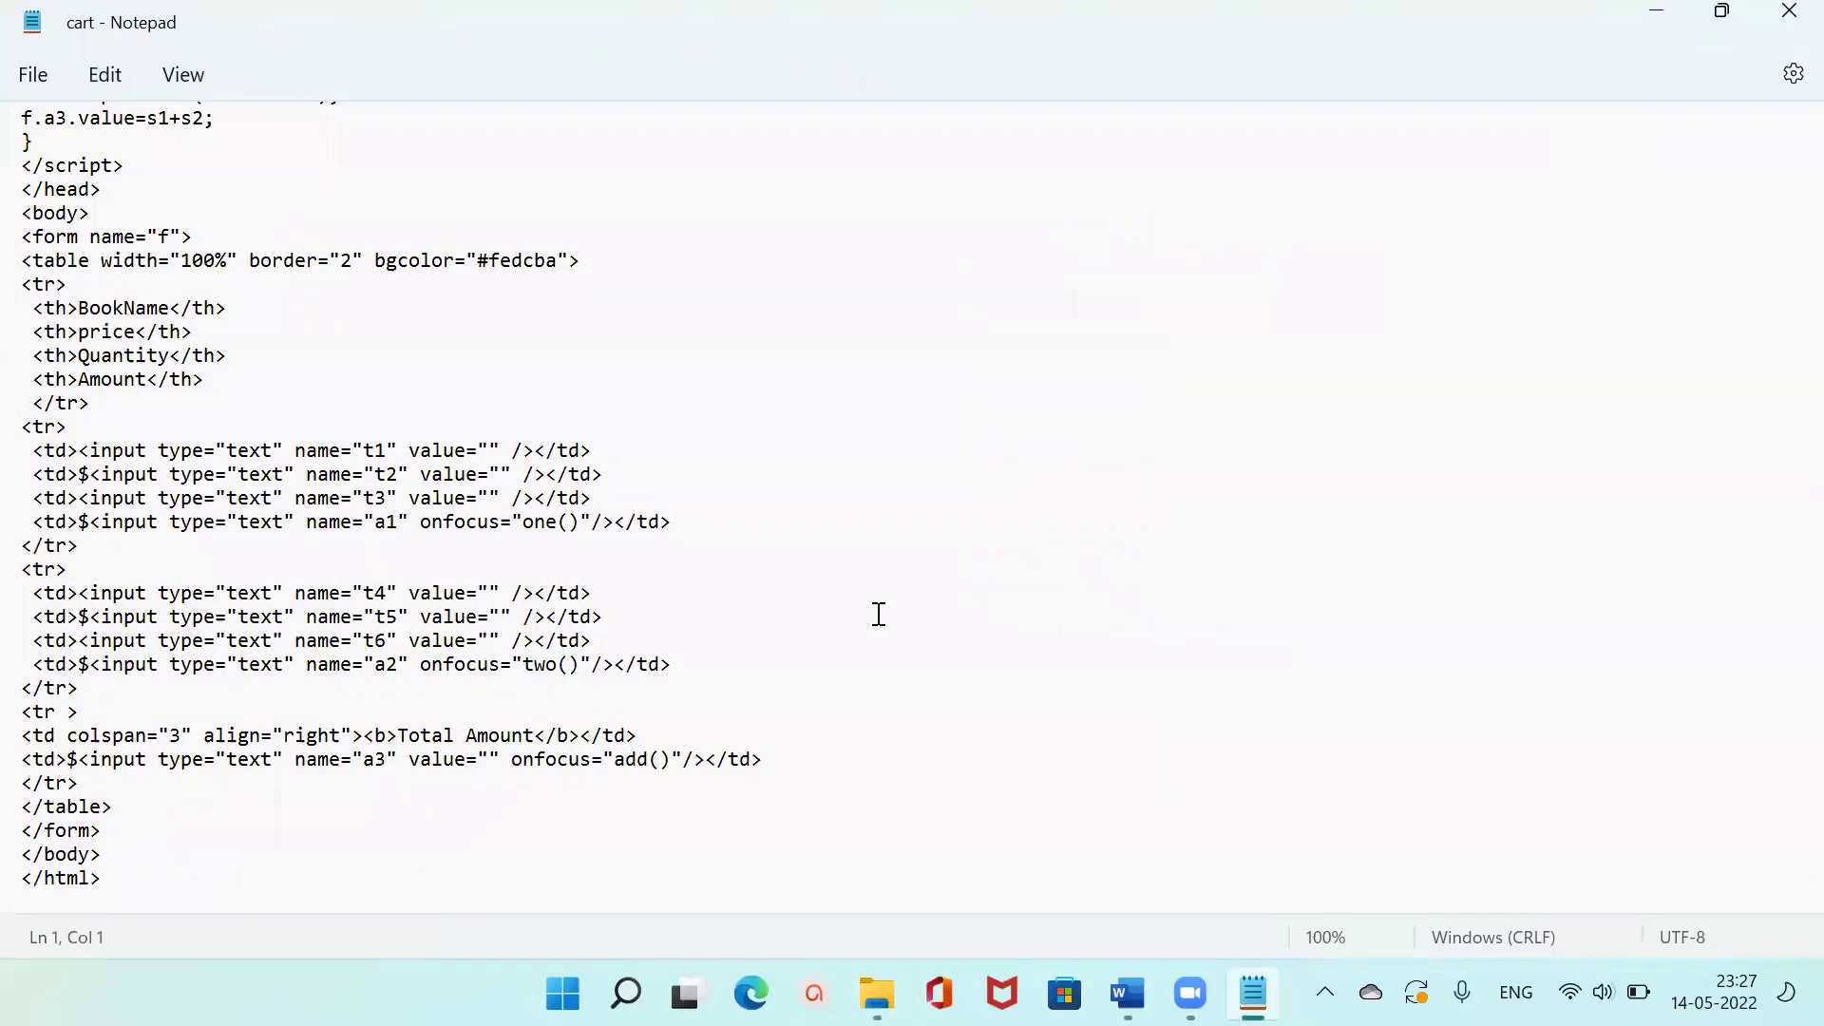
scroll(875, 614, up, 3)
scroll(879, 614, up, 3)
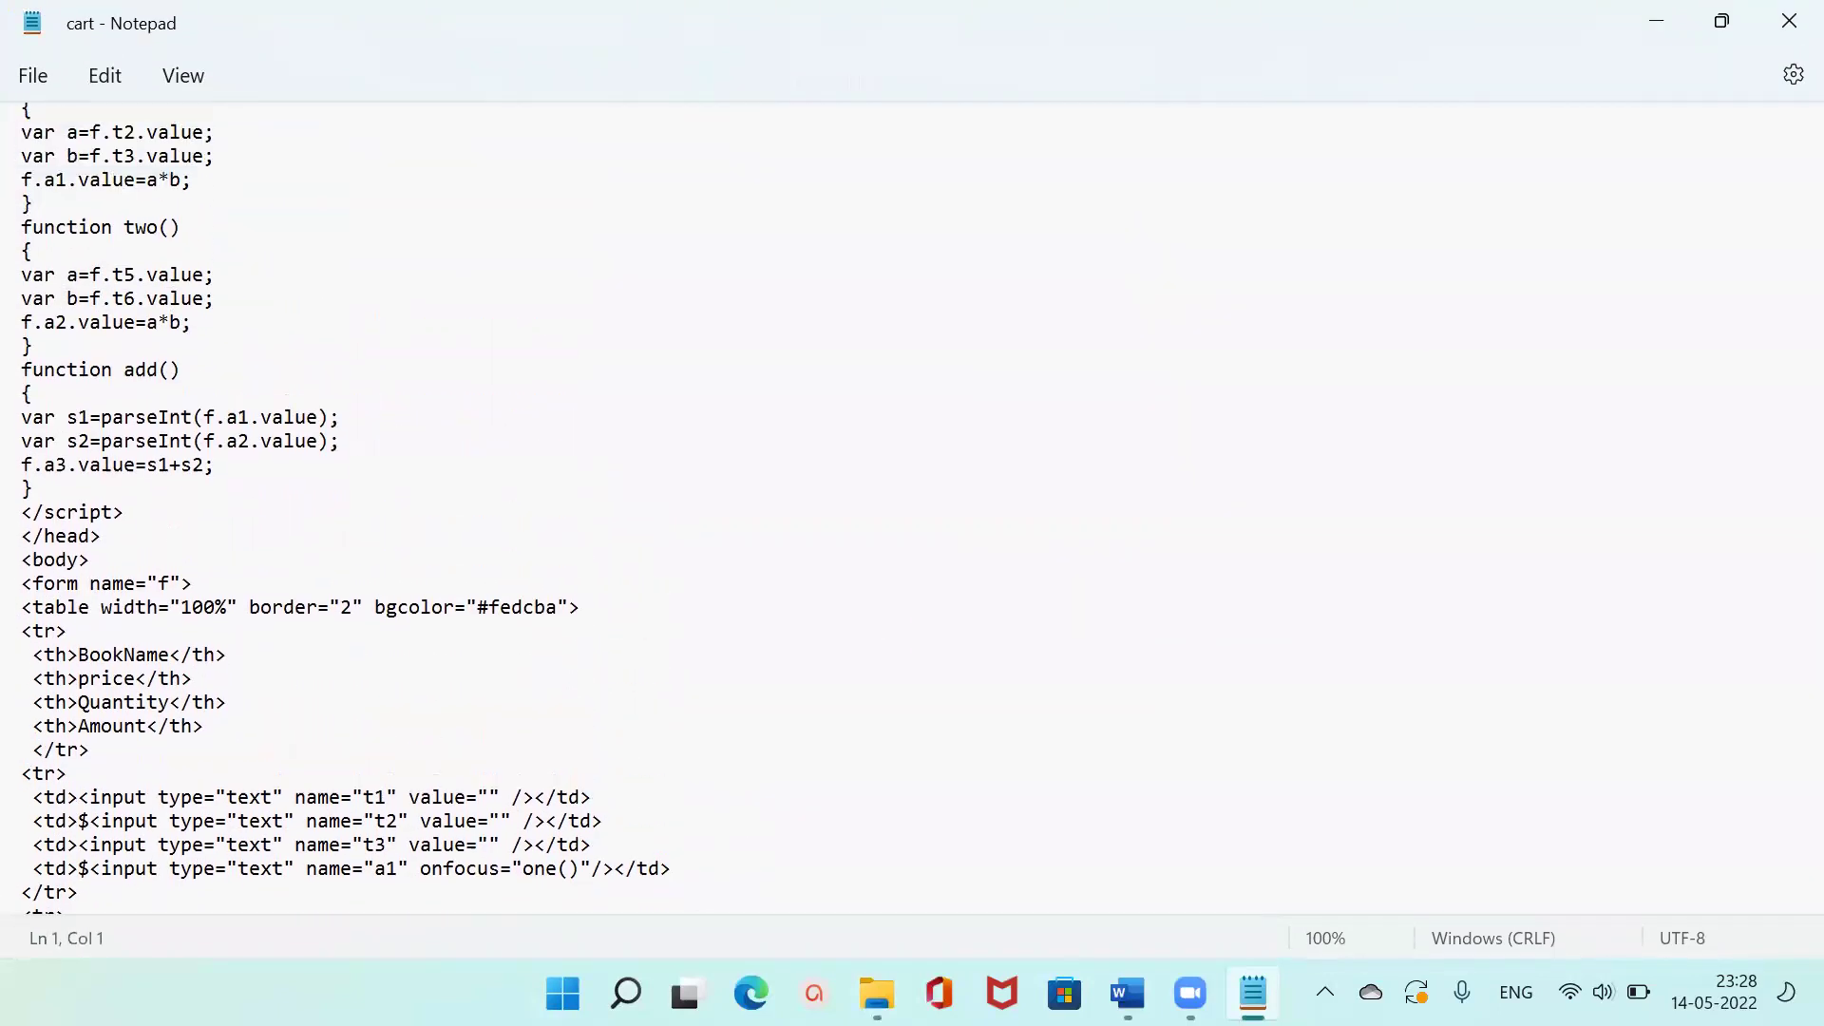
scroll(879, 614, up, 2)
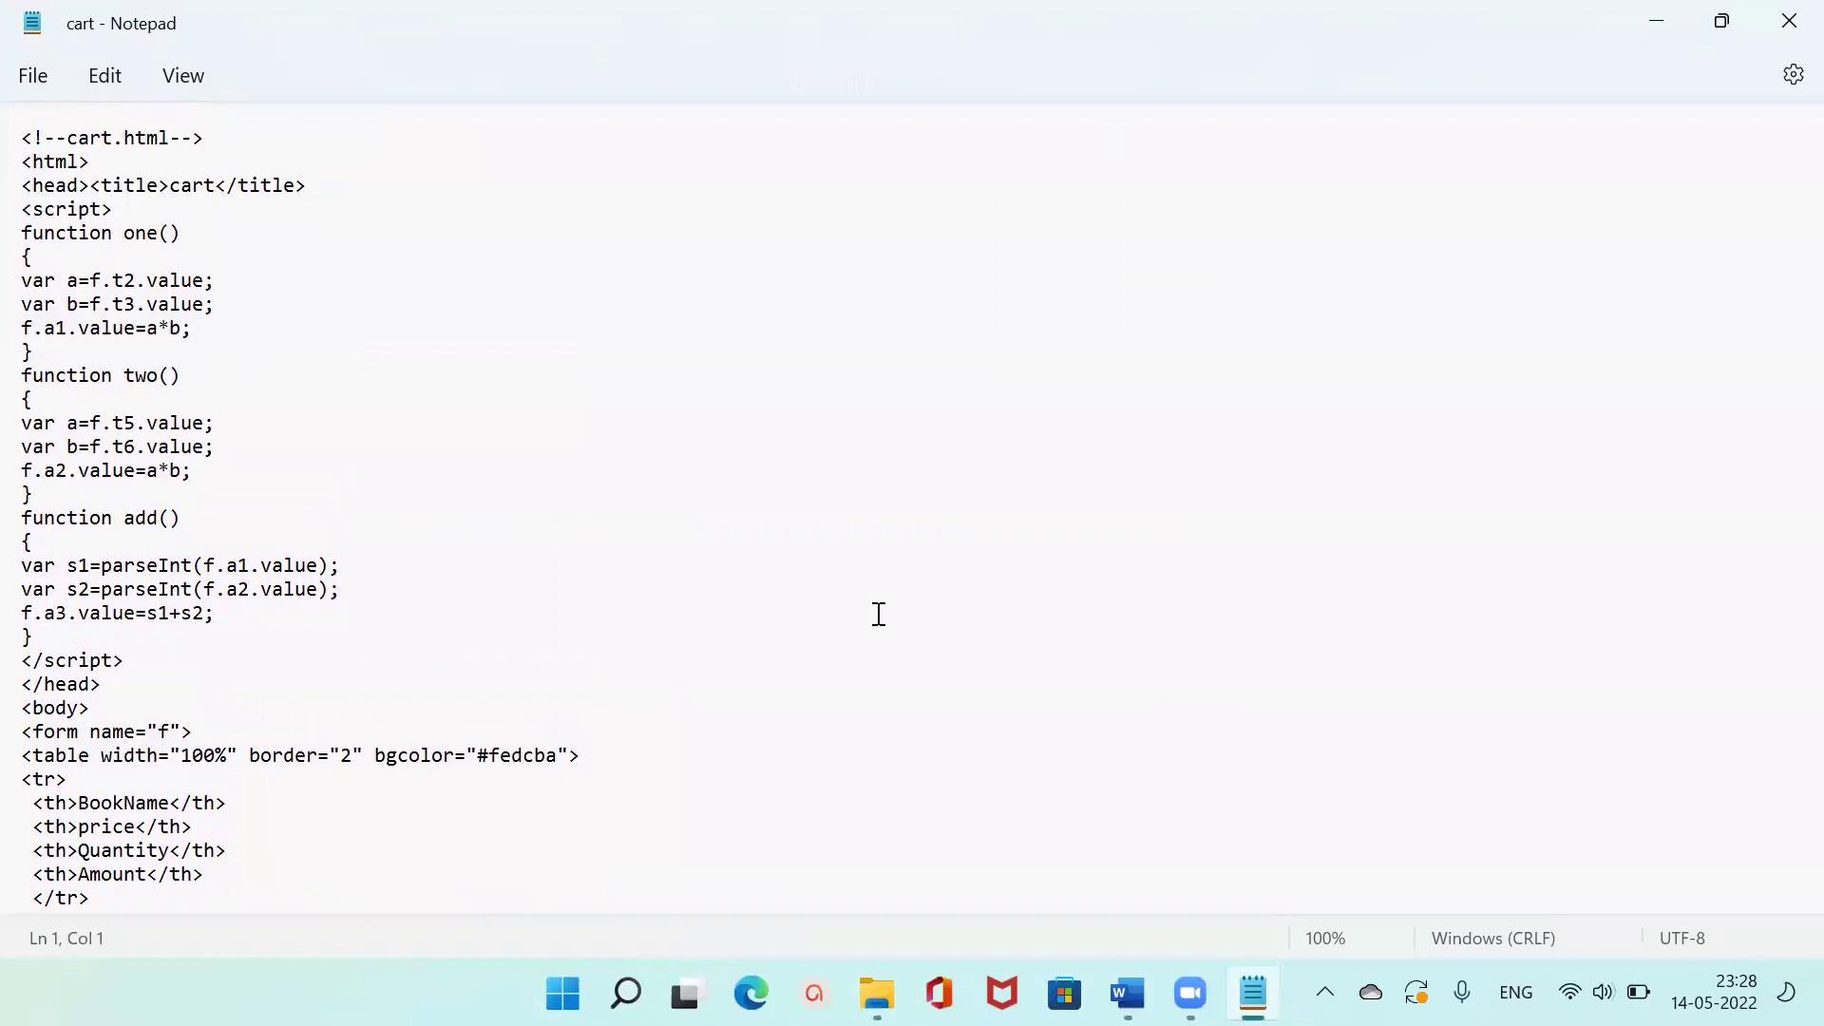
scroll(879, 615, down, 7)
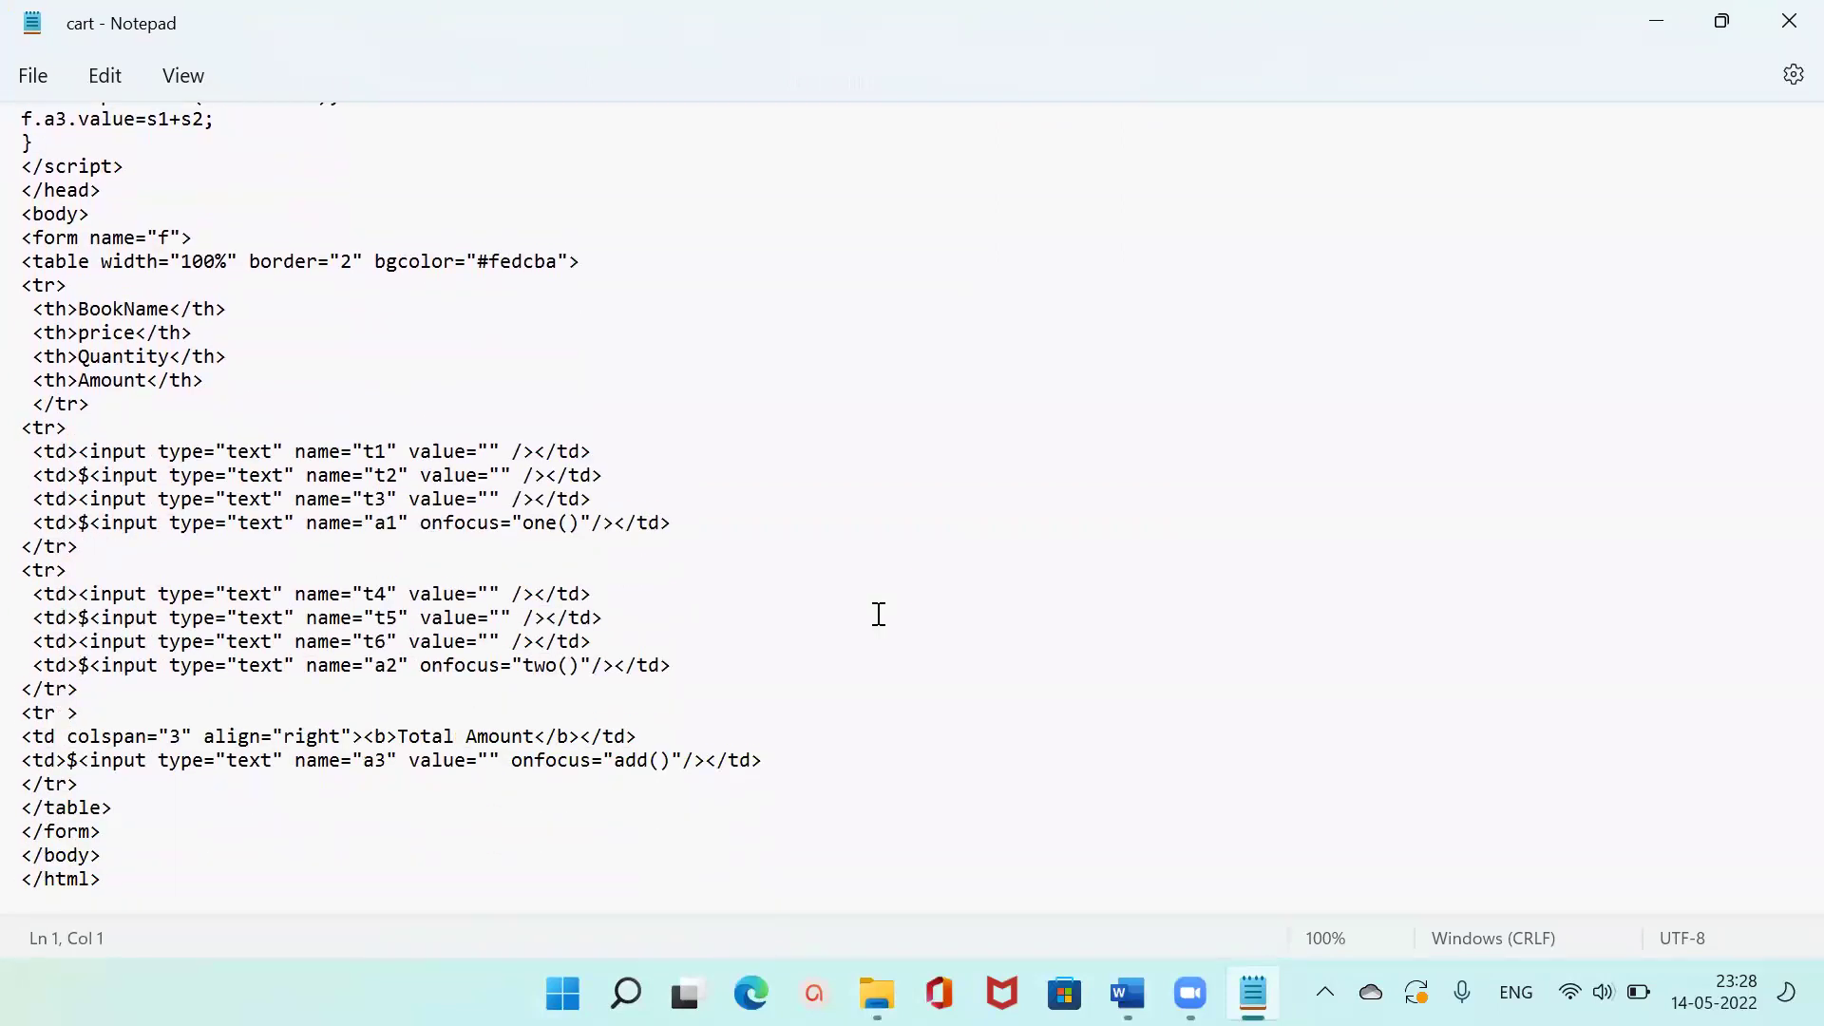
click(1786, 36)
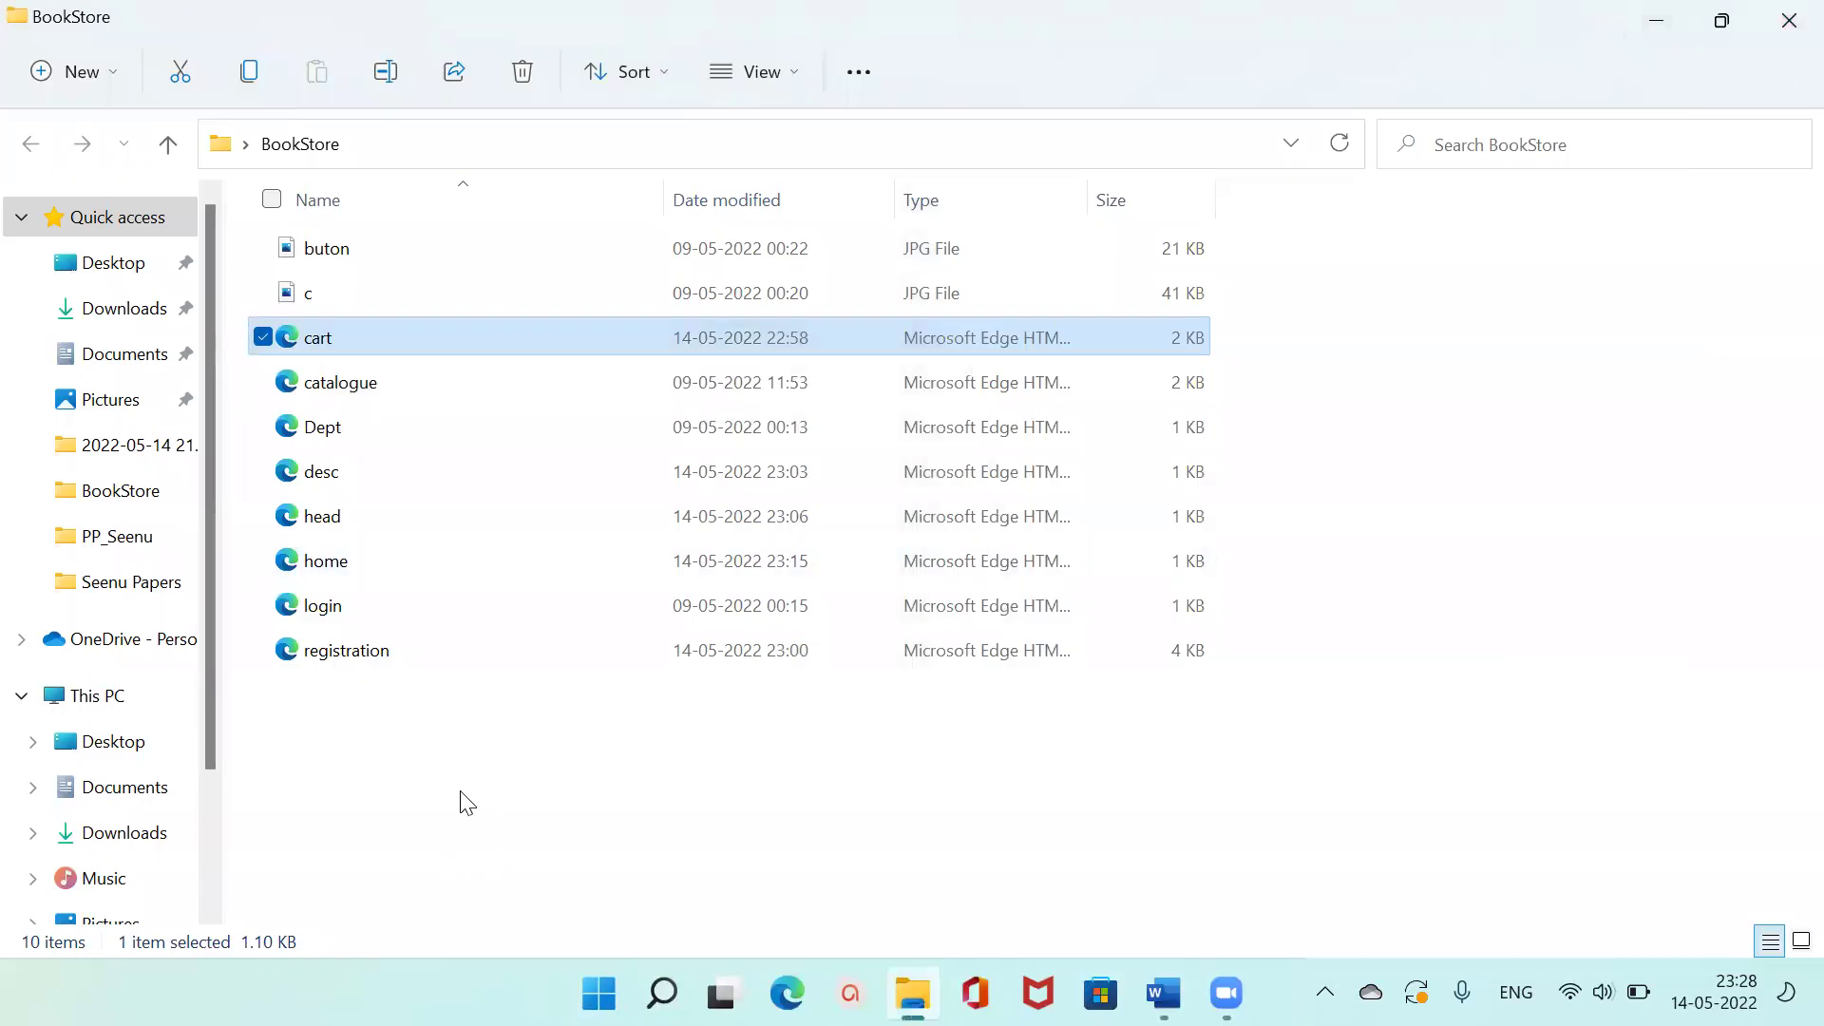
Open the home page file in Microsoft Edge and view the site's Login and registration pages.
double_click(393, 559)
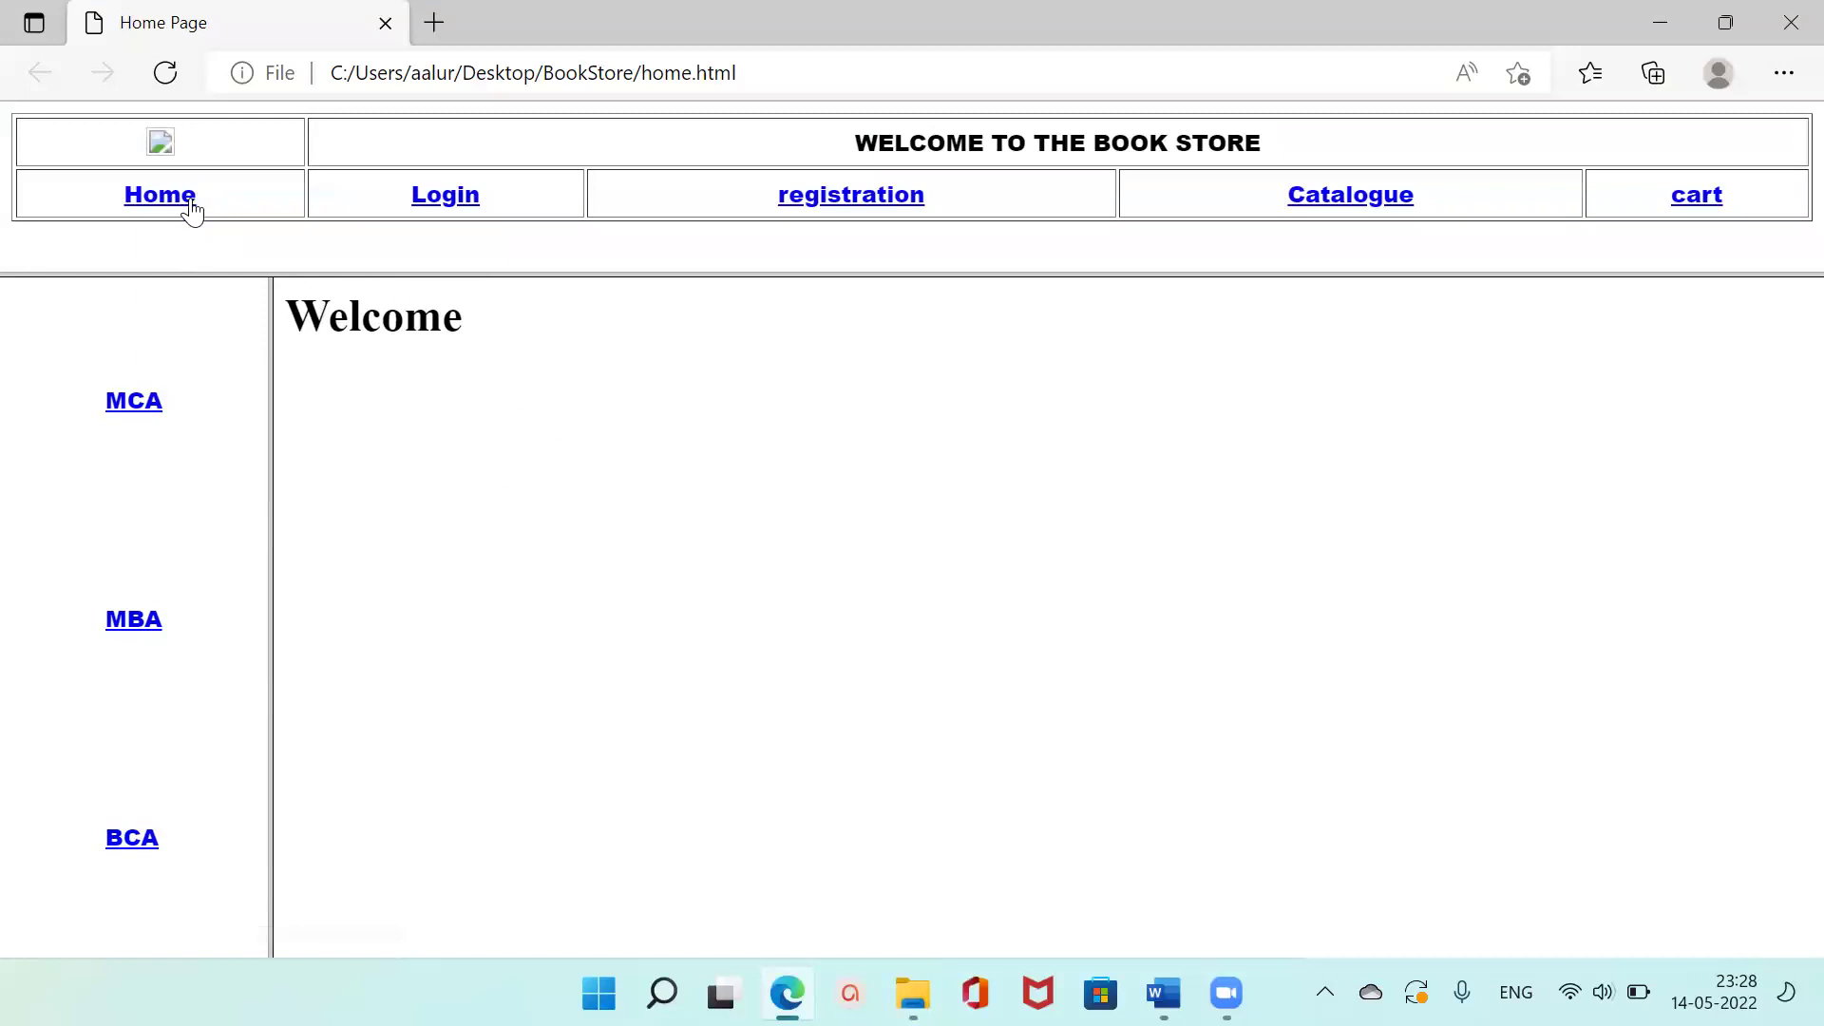
click(437, 206)
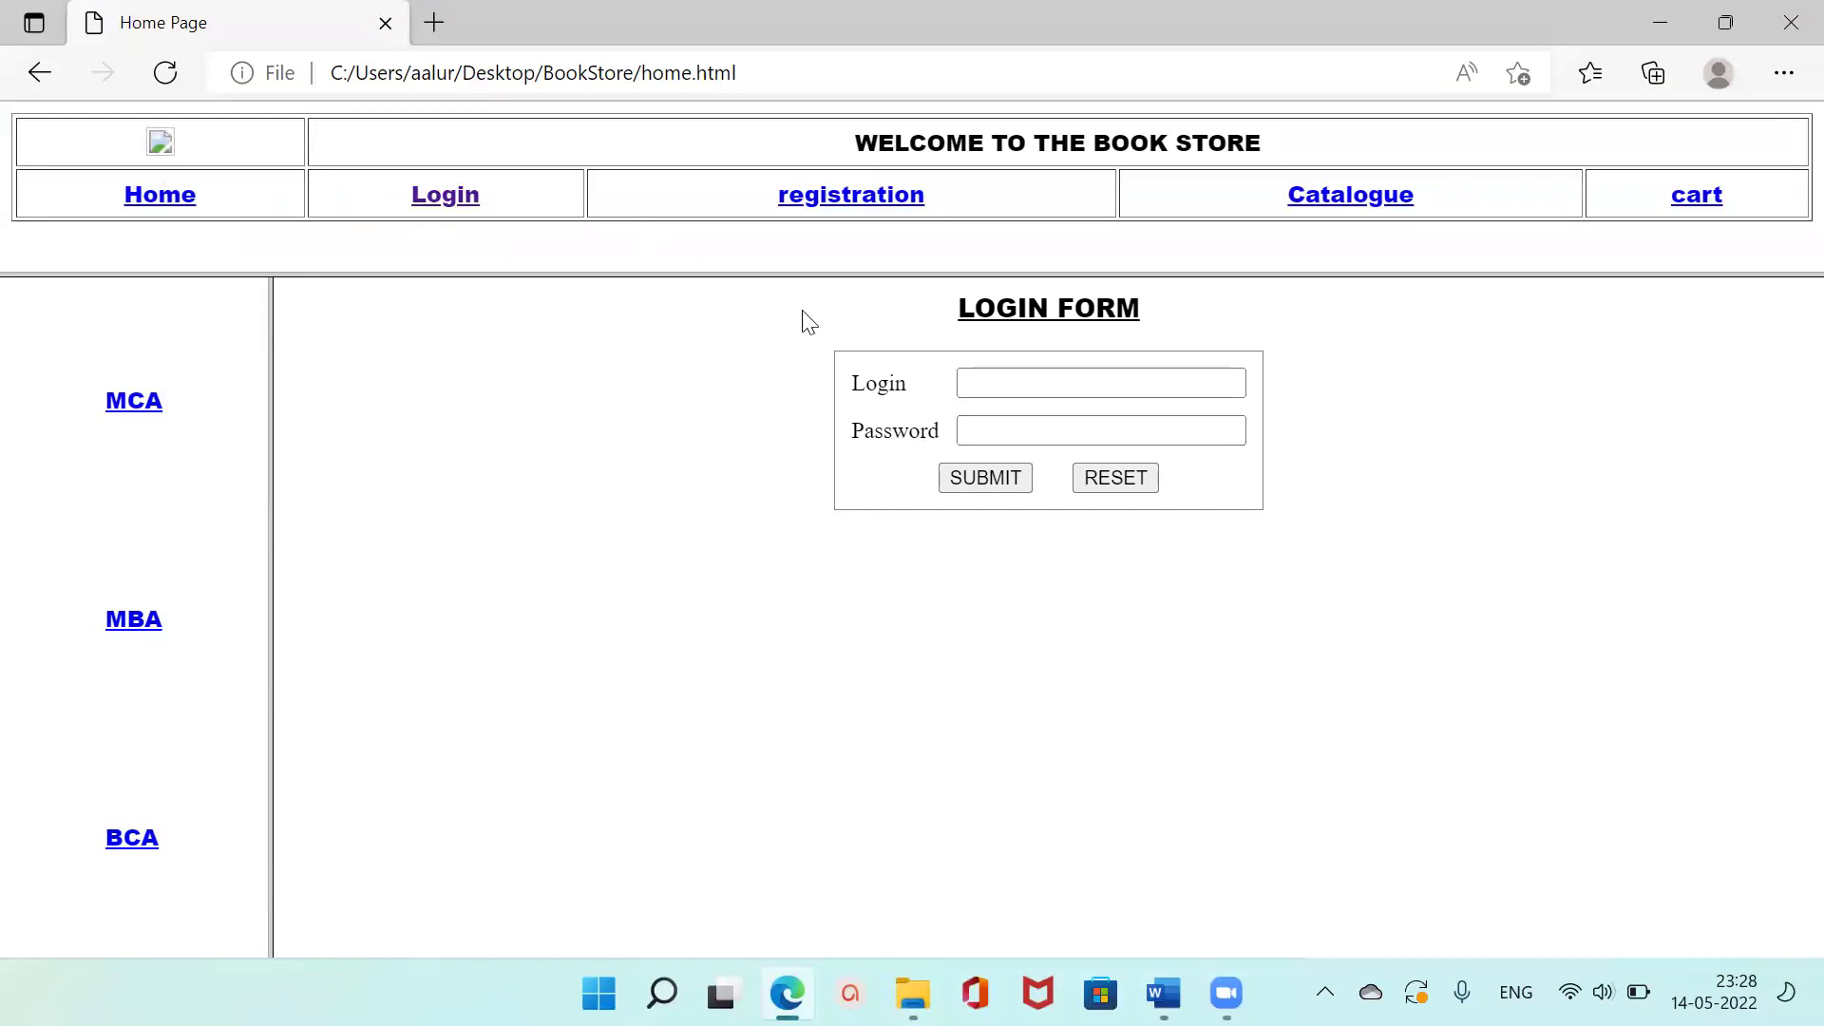
click(859, 201)
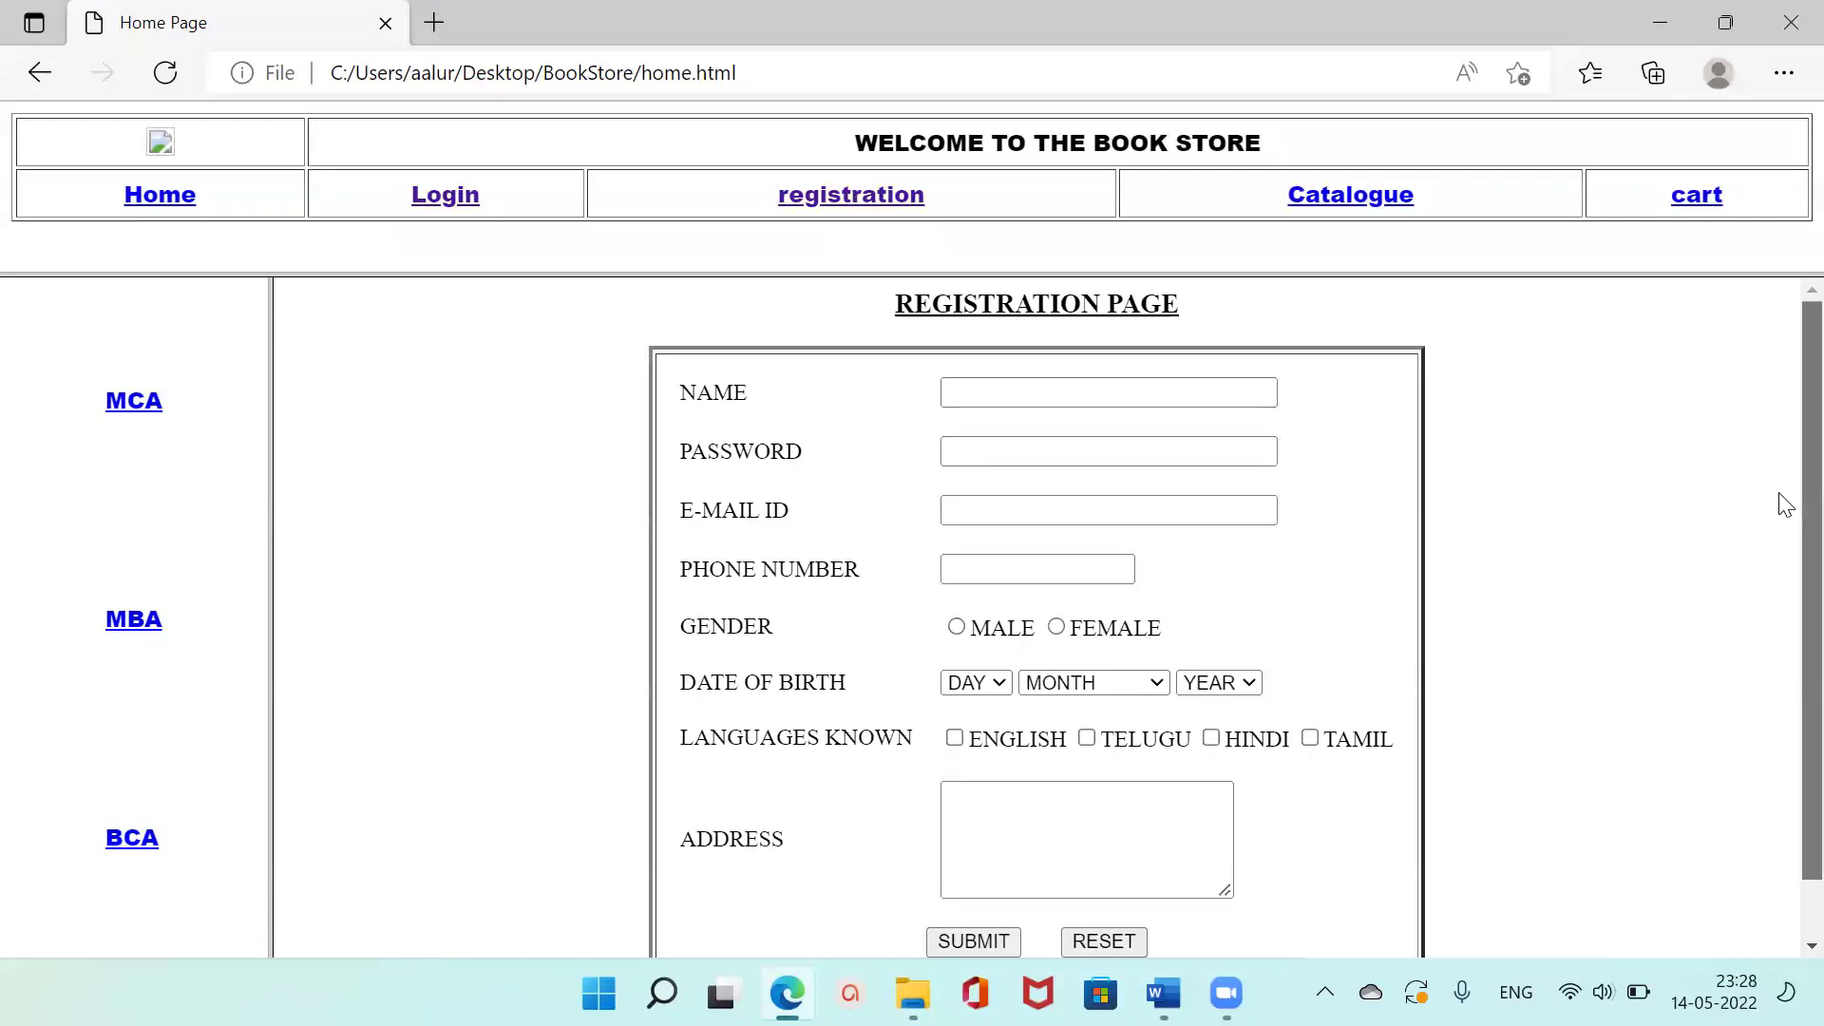
View the rest of the registration form and the Catalogue and cart pages, then minimize the browser and the BookStore folder.
scroll(1782, 523, down, 2)
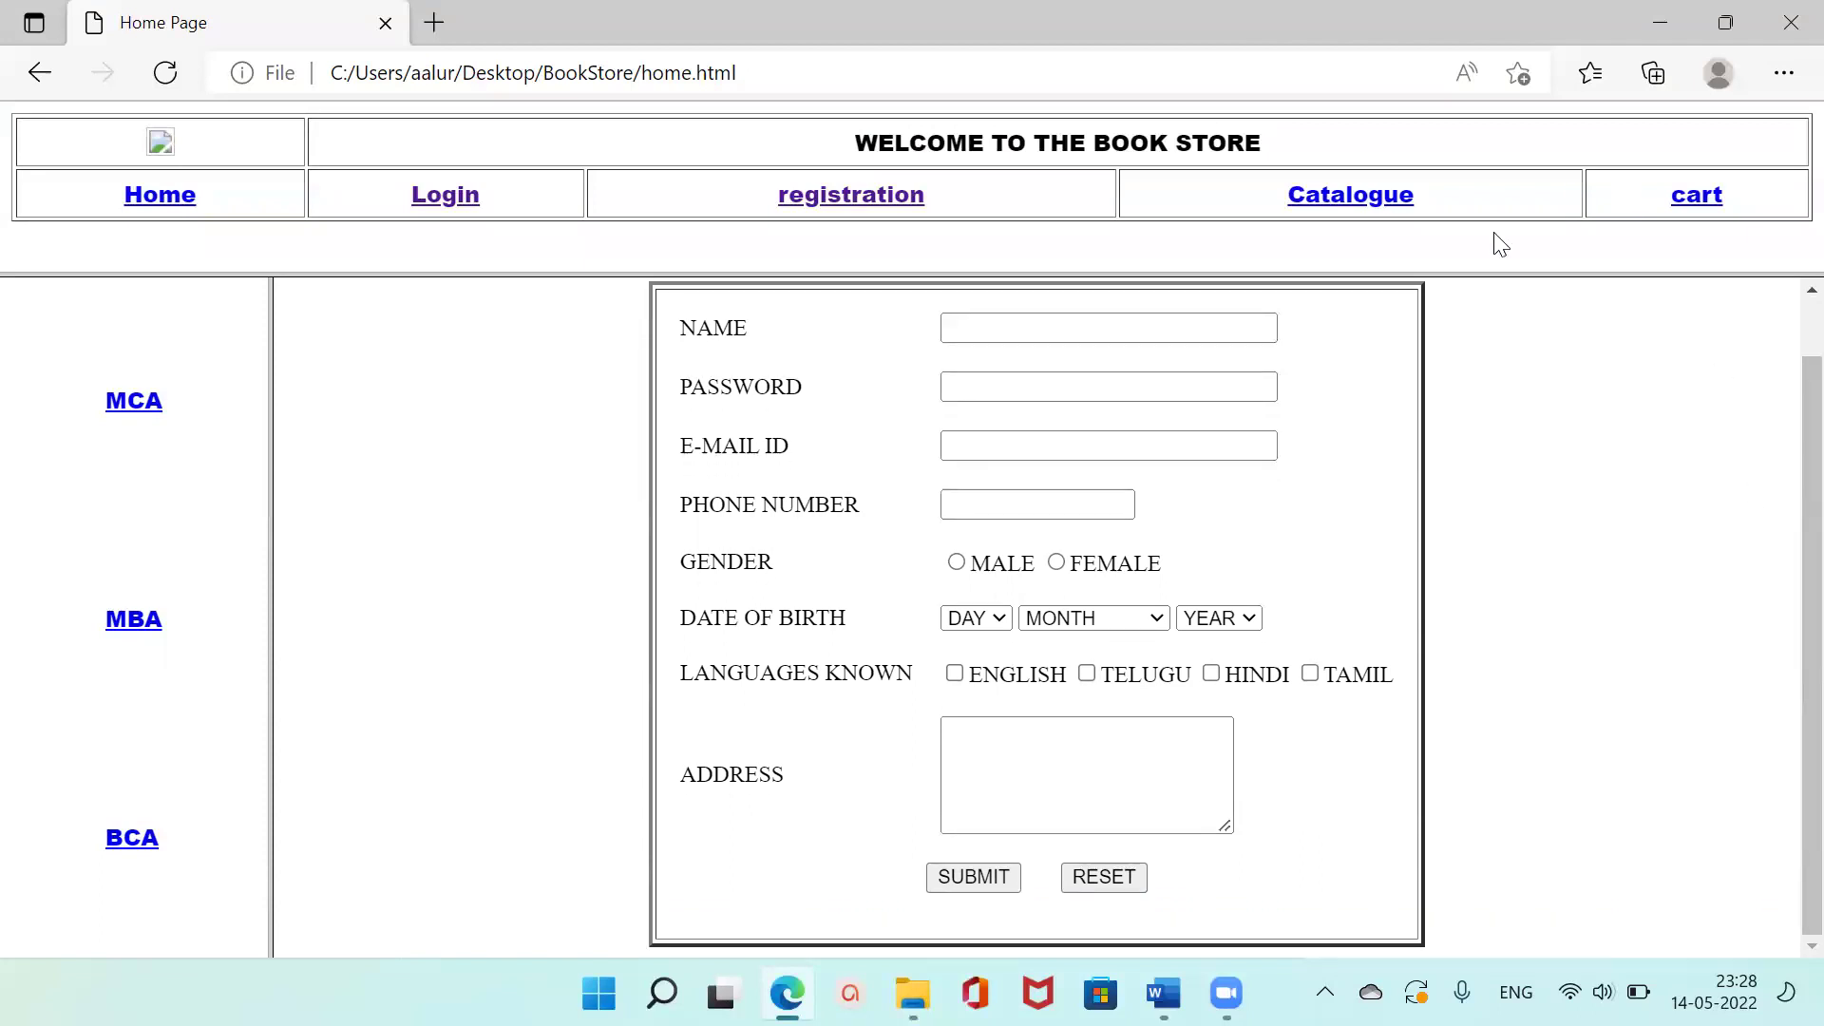
click(1388, 196)
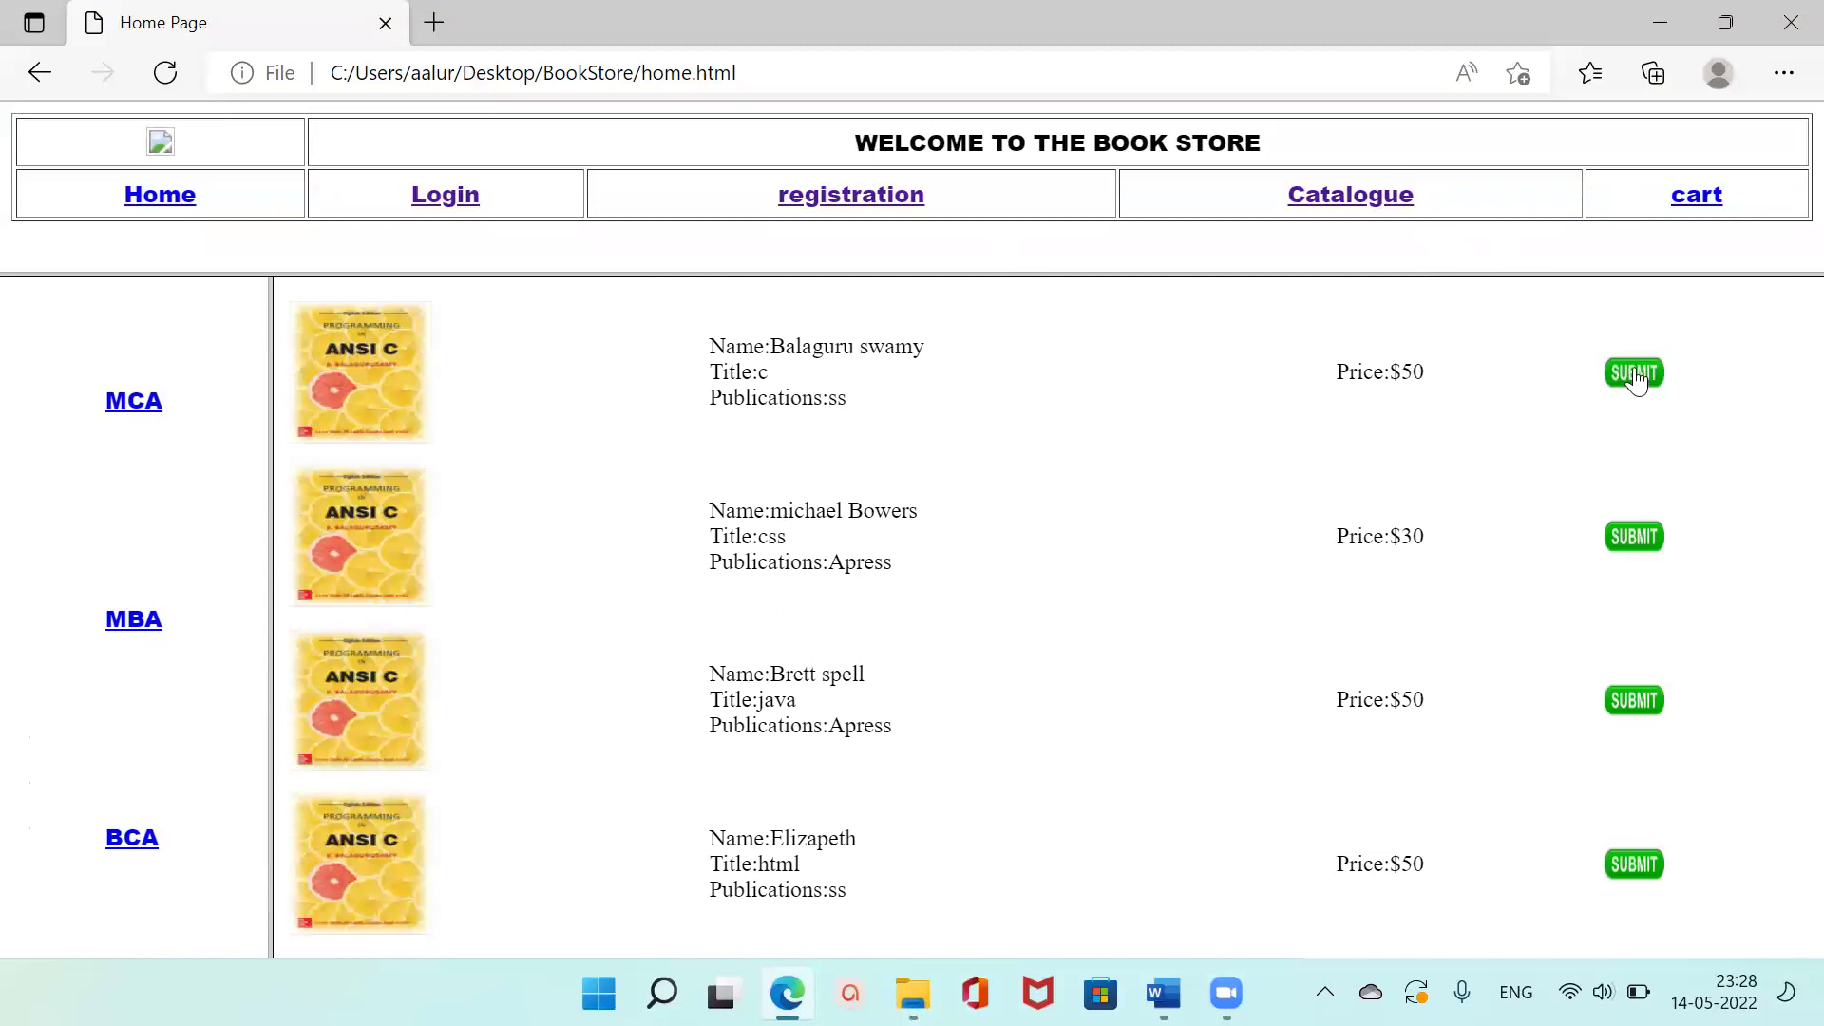
click(1697, 195)
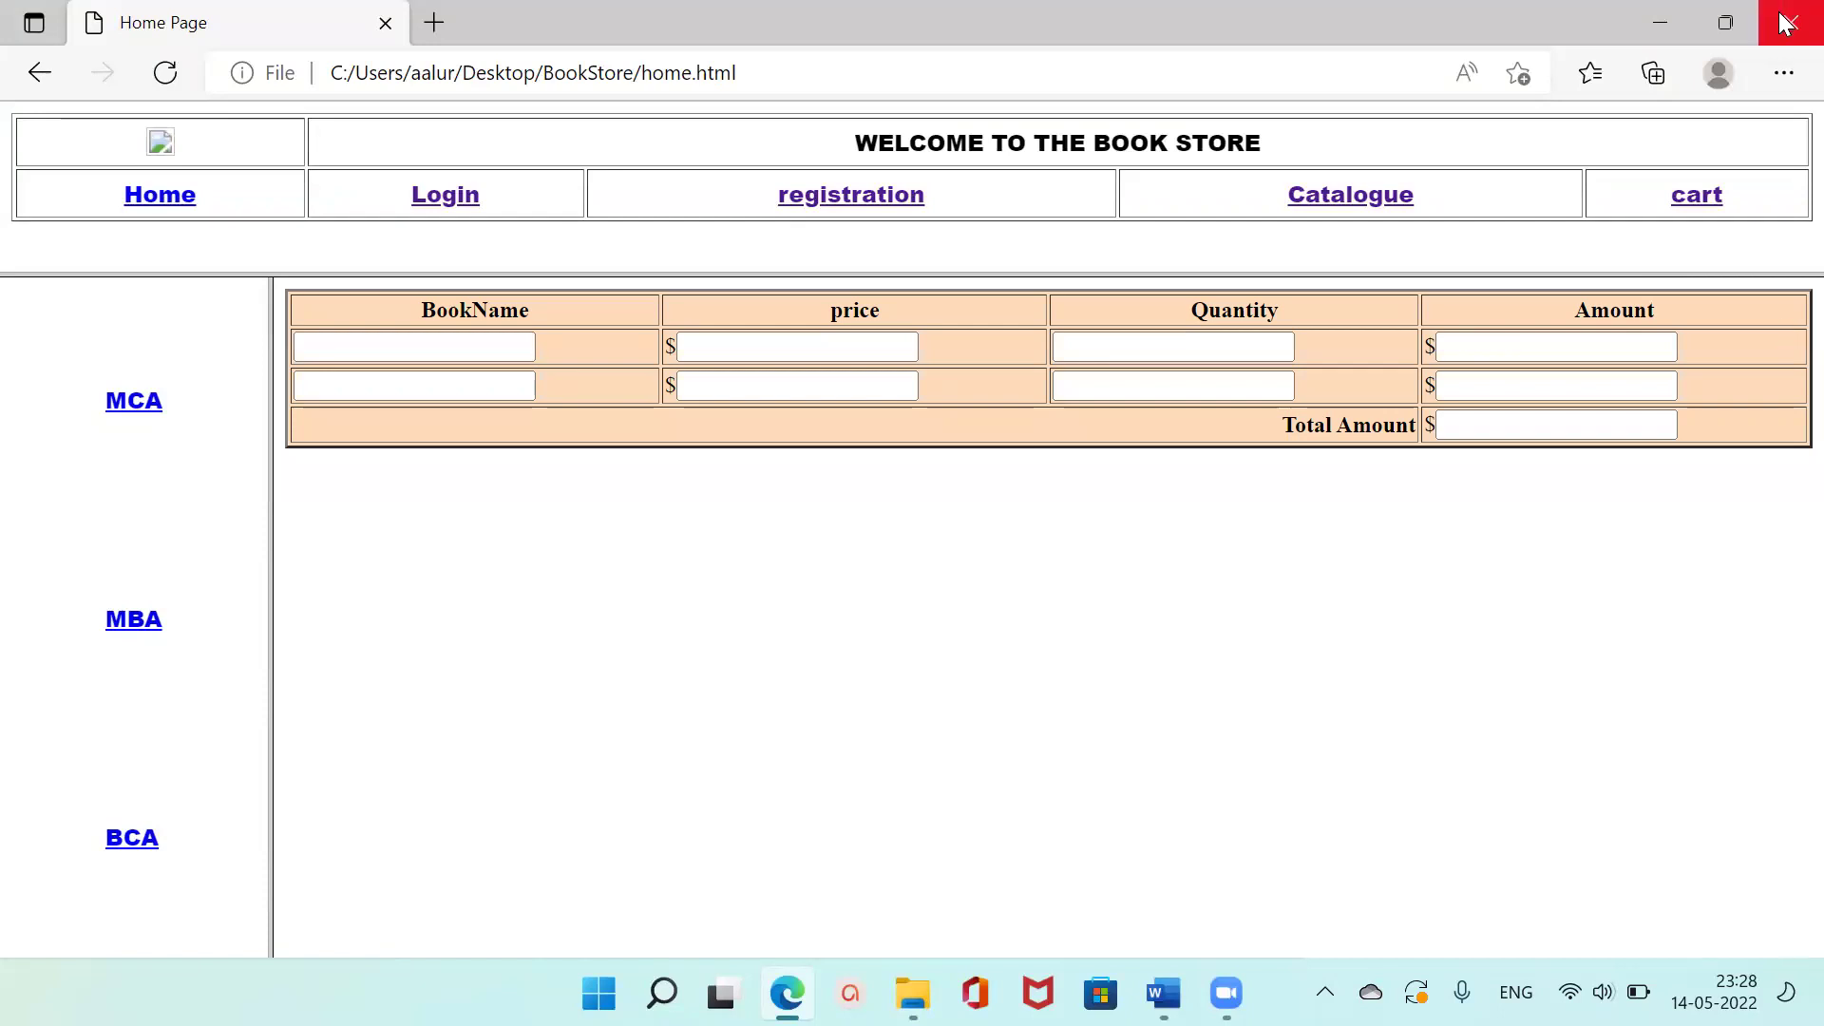
click(1662, 23)
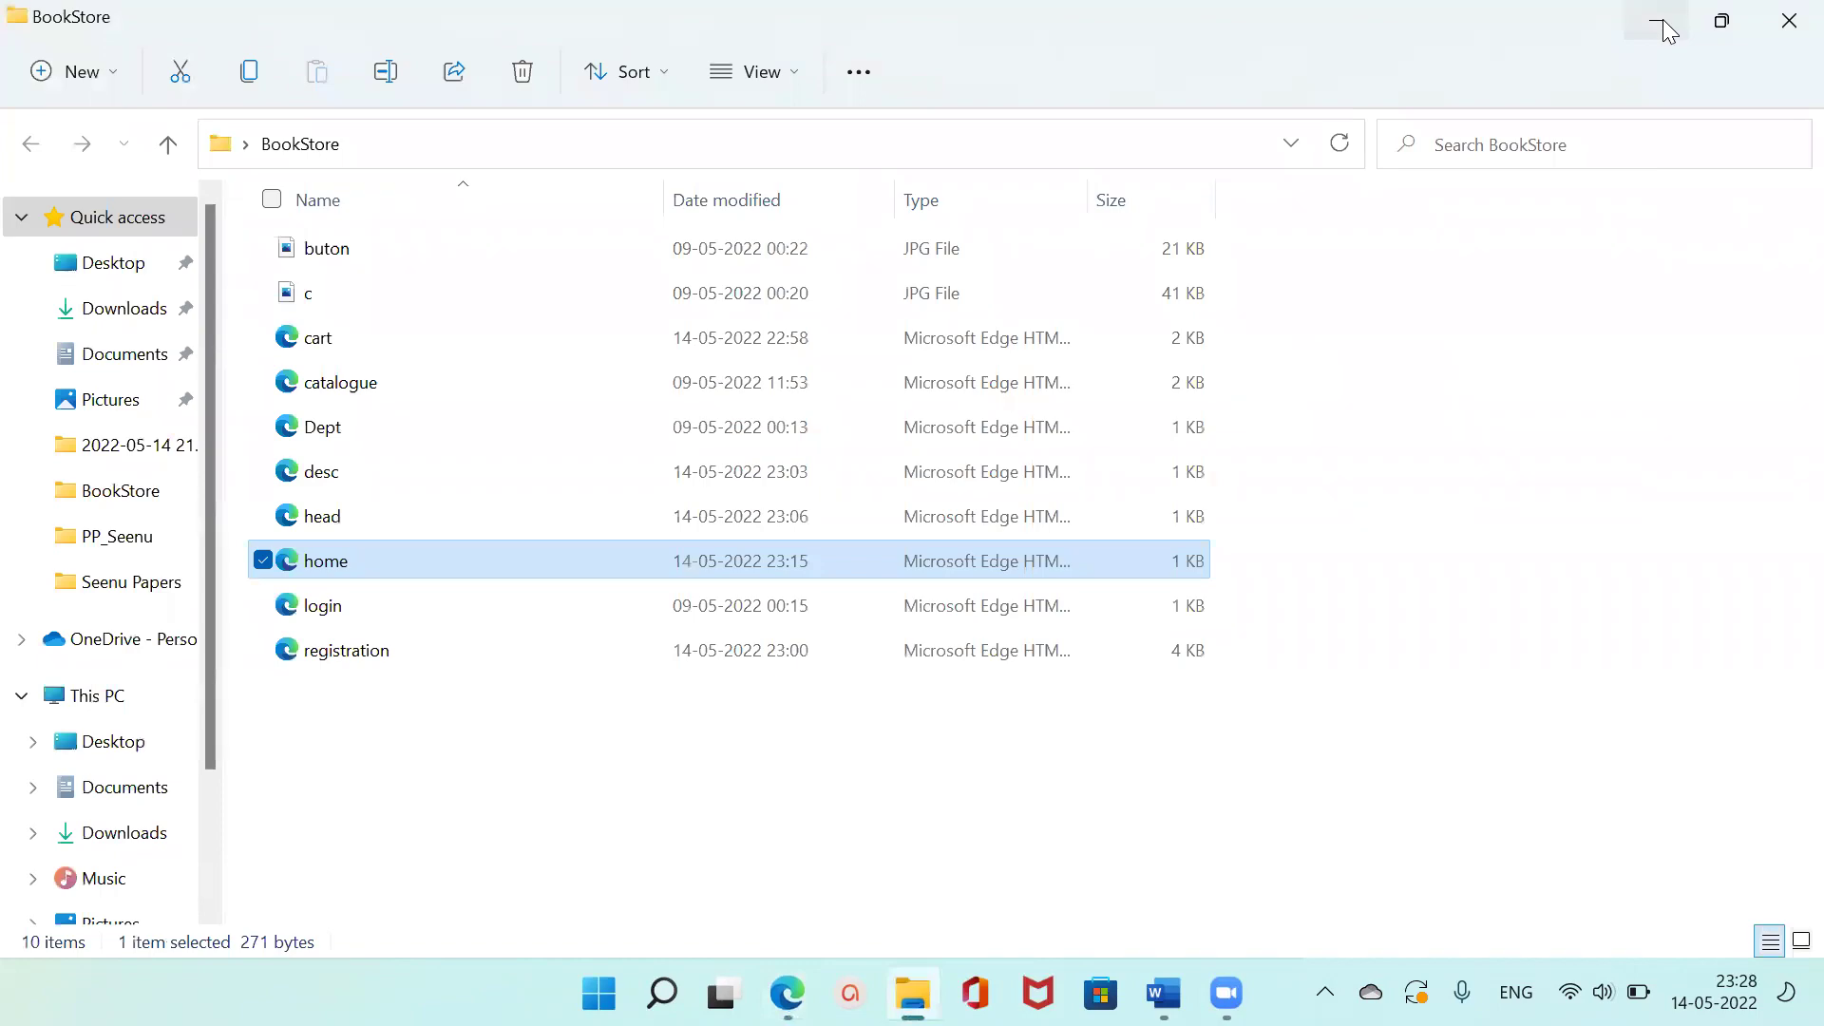
click(1663, 23)
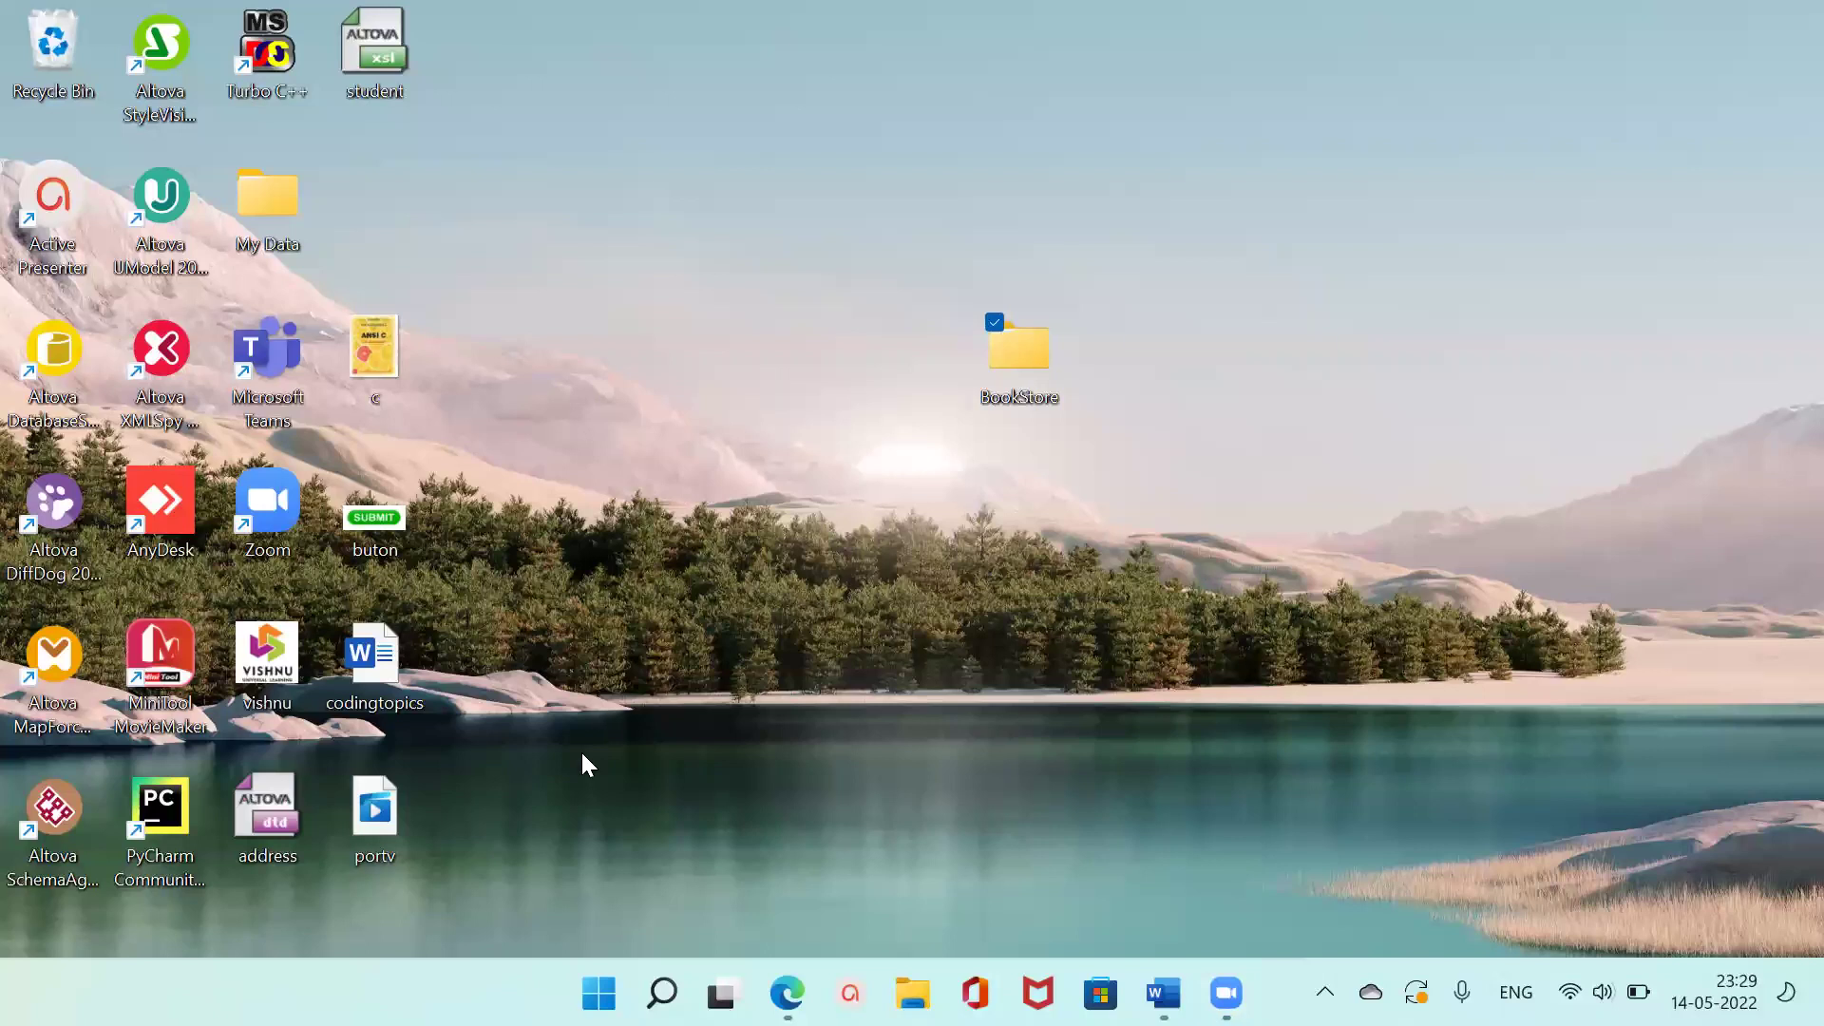
Open Command Prompt, enter the start of a cd command, and minimize the window.
click(661, 992)
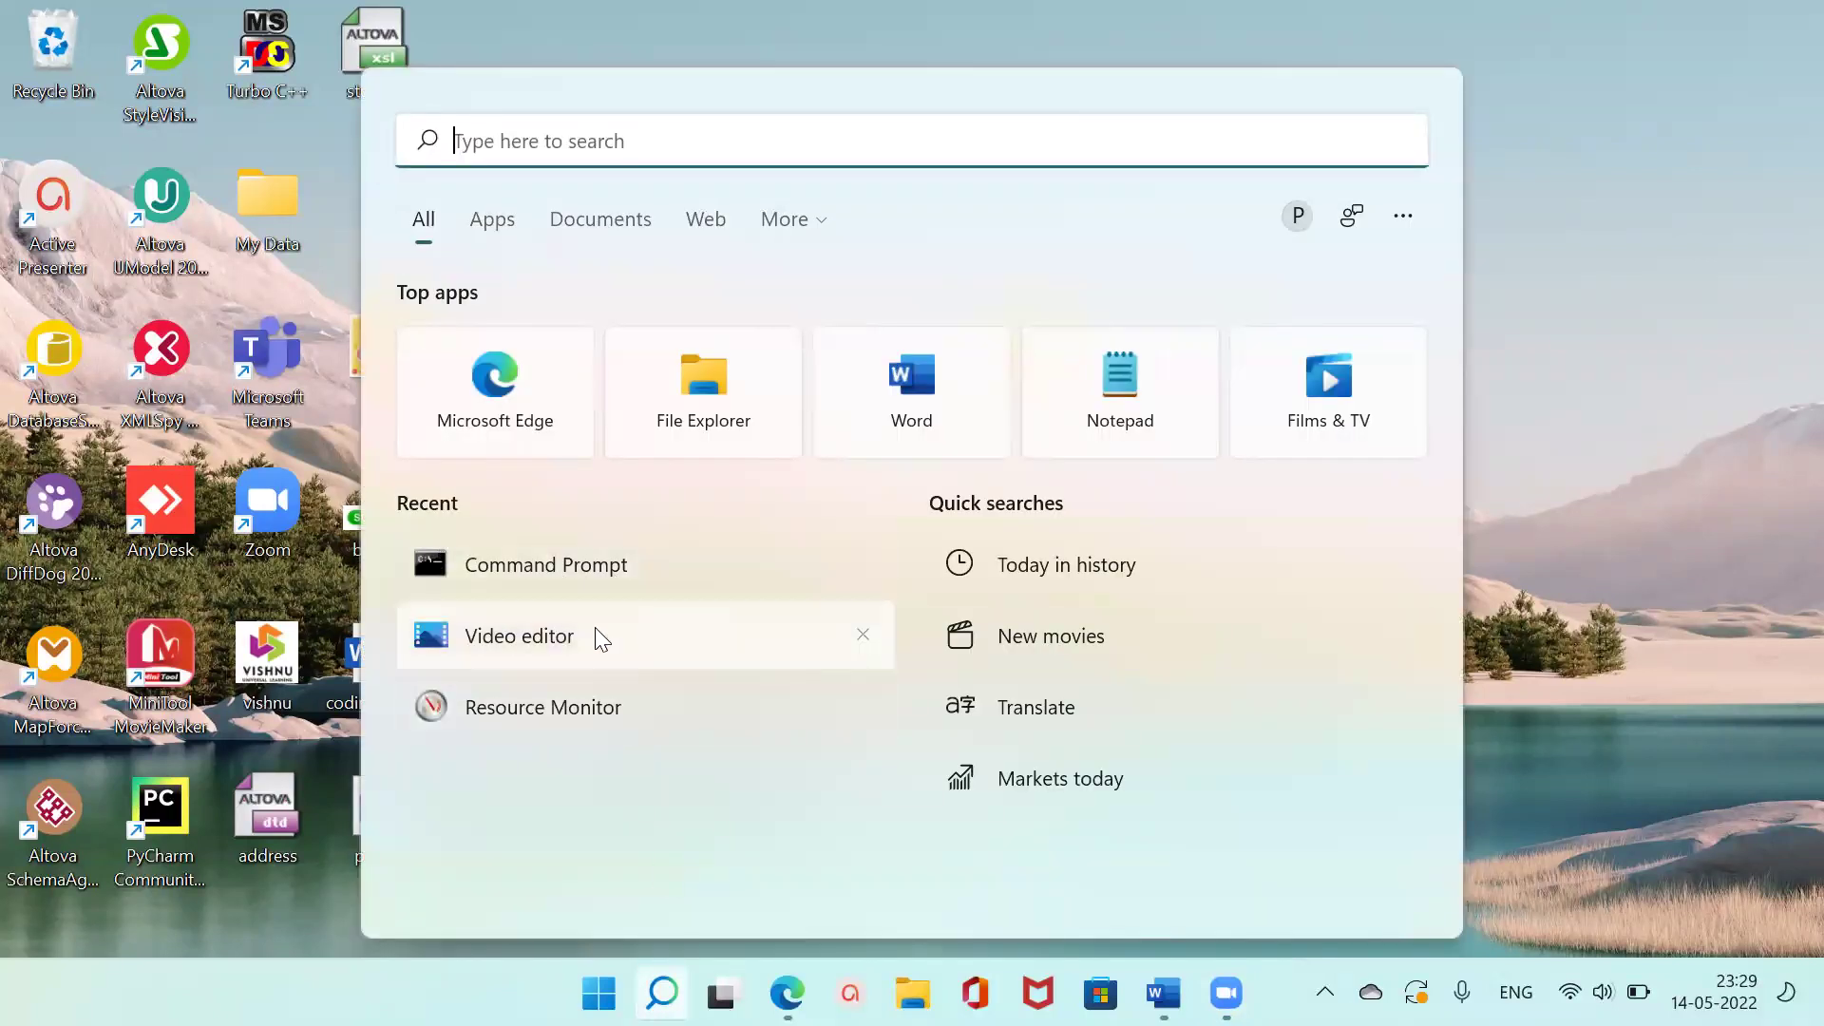
click(623, 569)
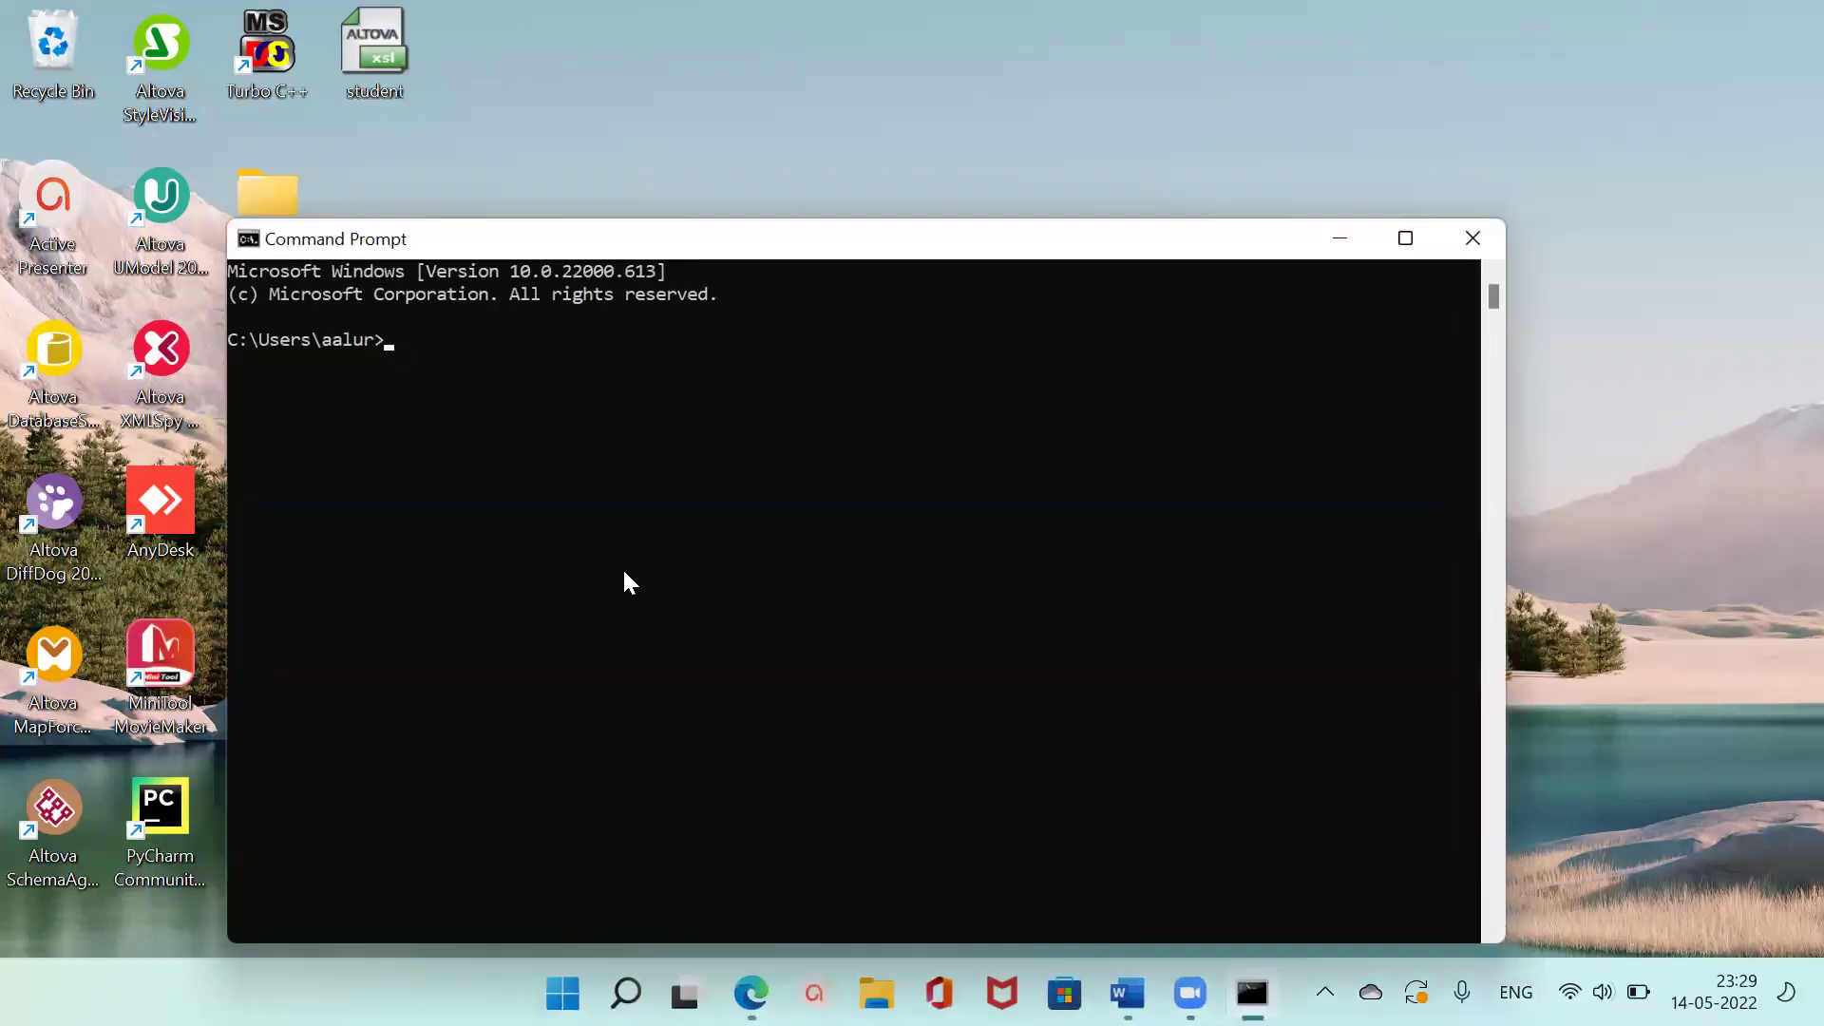
text(cd)
click(1339, 238)
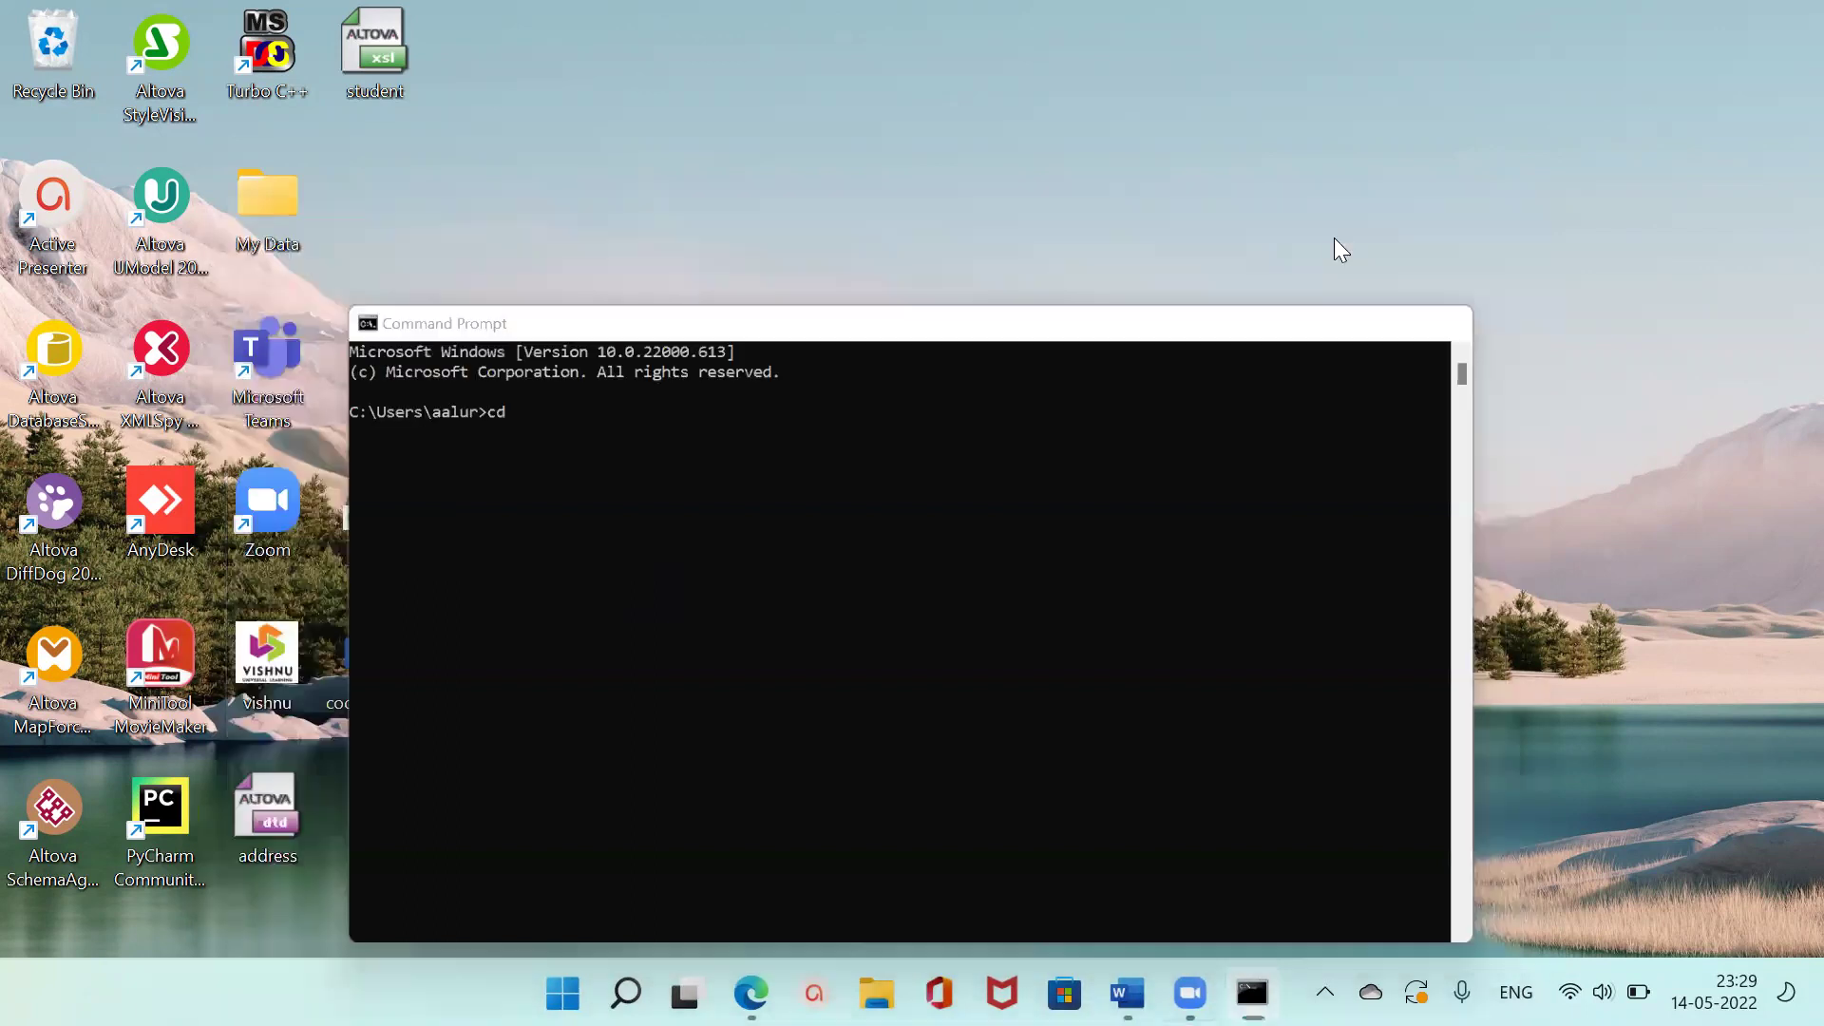
Open the Tomcat 8.5 folder under C:\Program Files\Apache Software Foundation in File Explorer and copy its path.
click(876, 993)
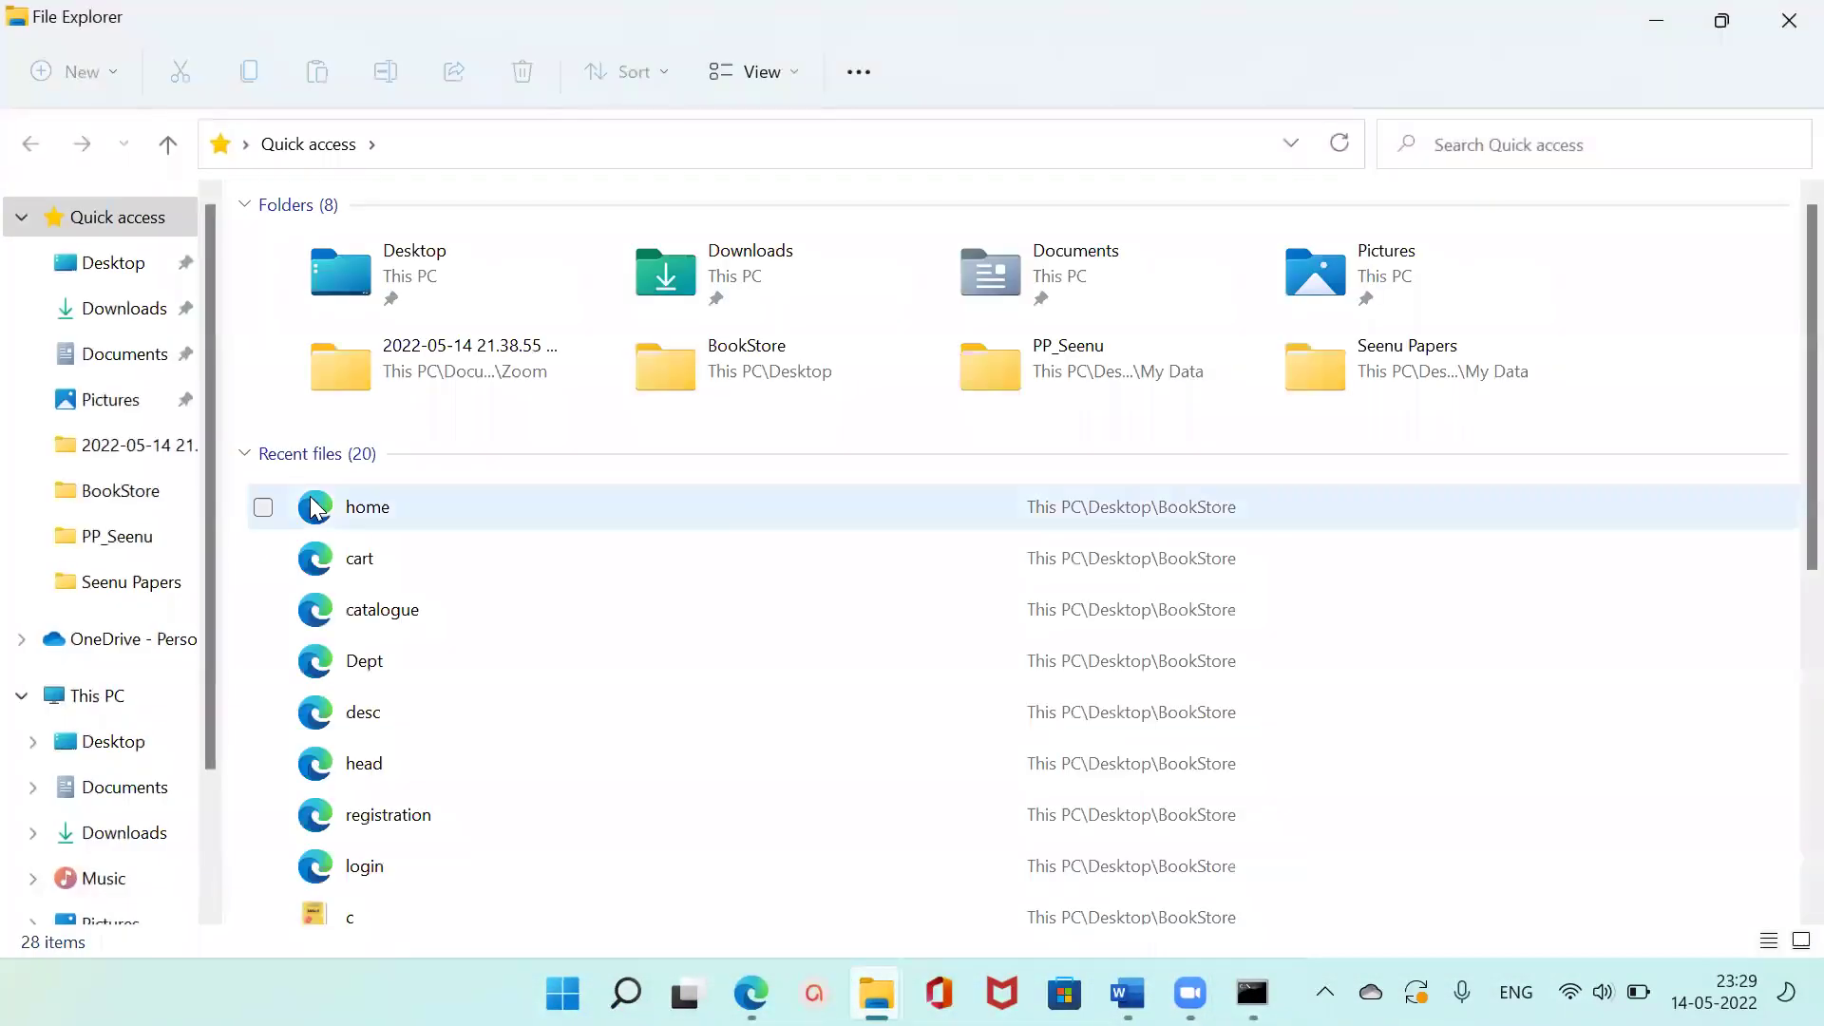
click(110, 701)
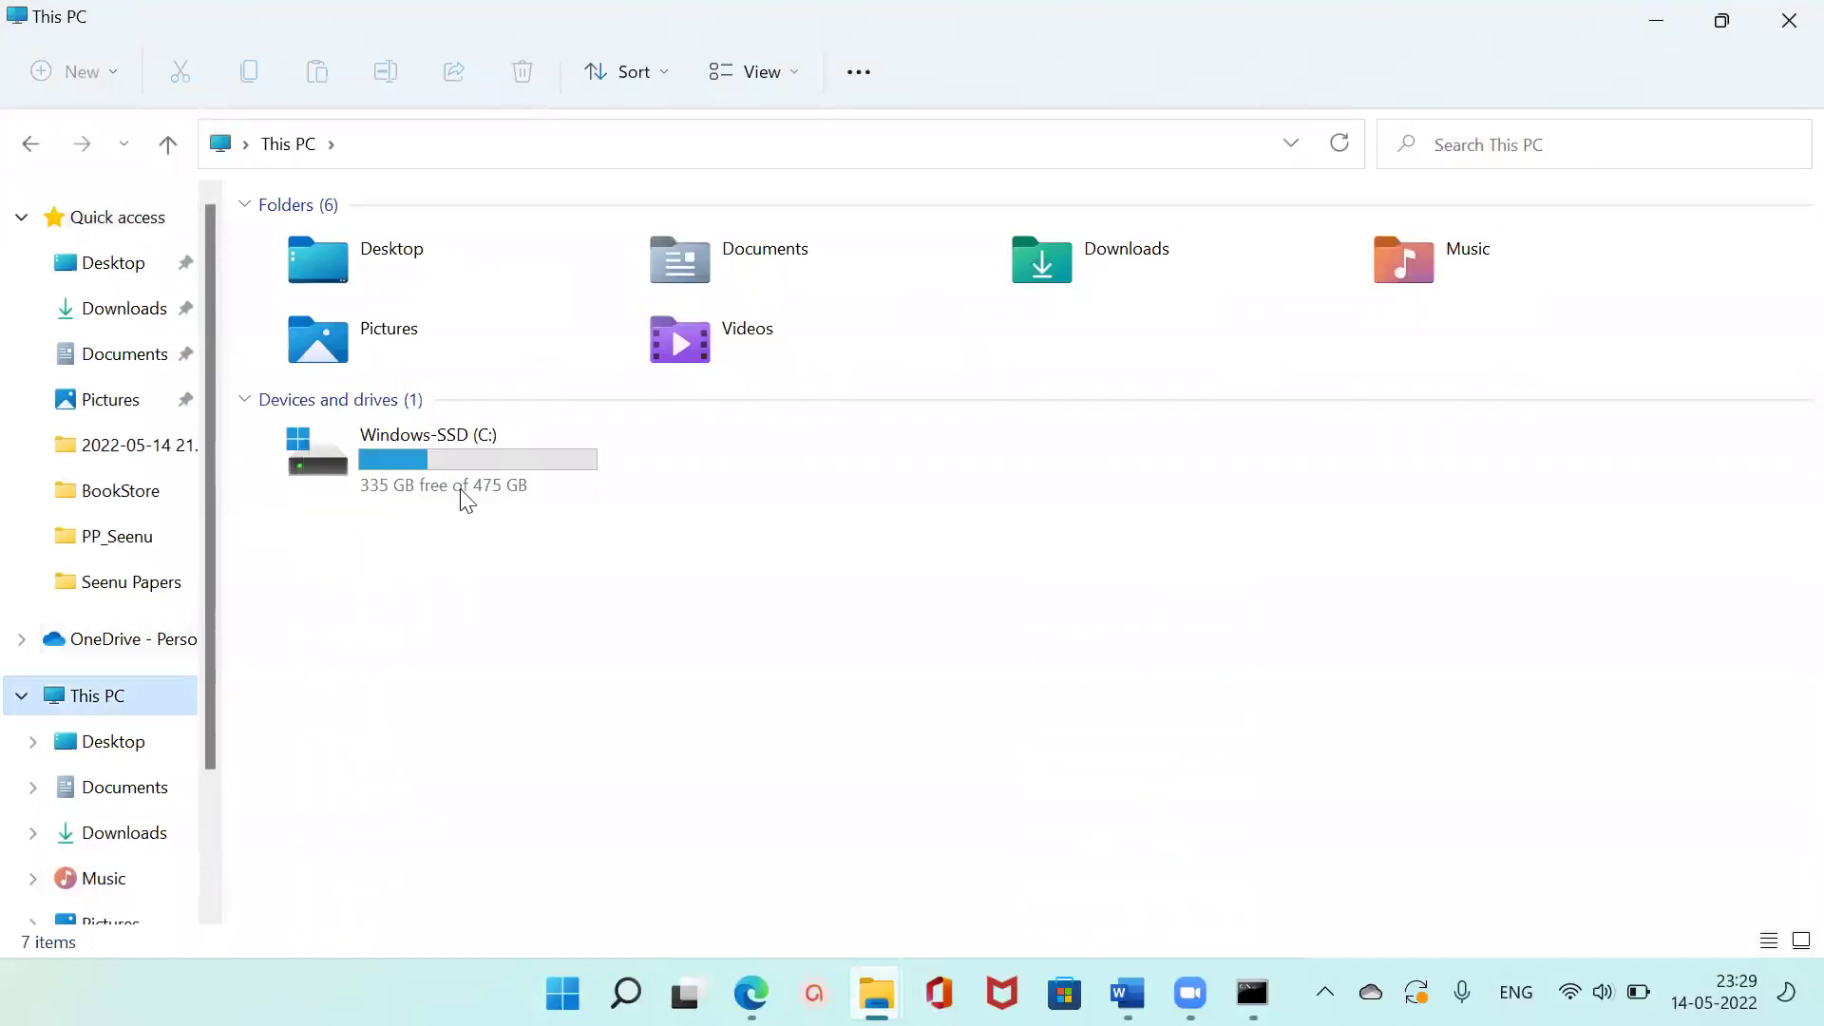
double_click(452, 459)
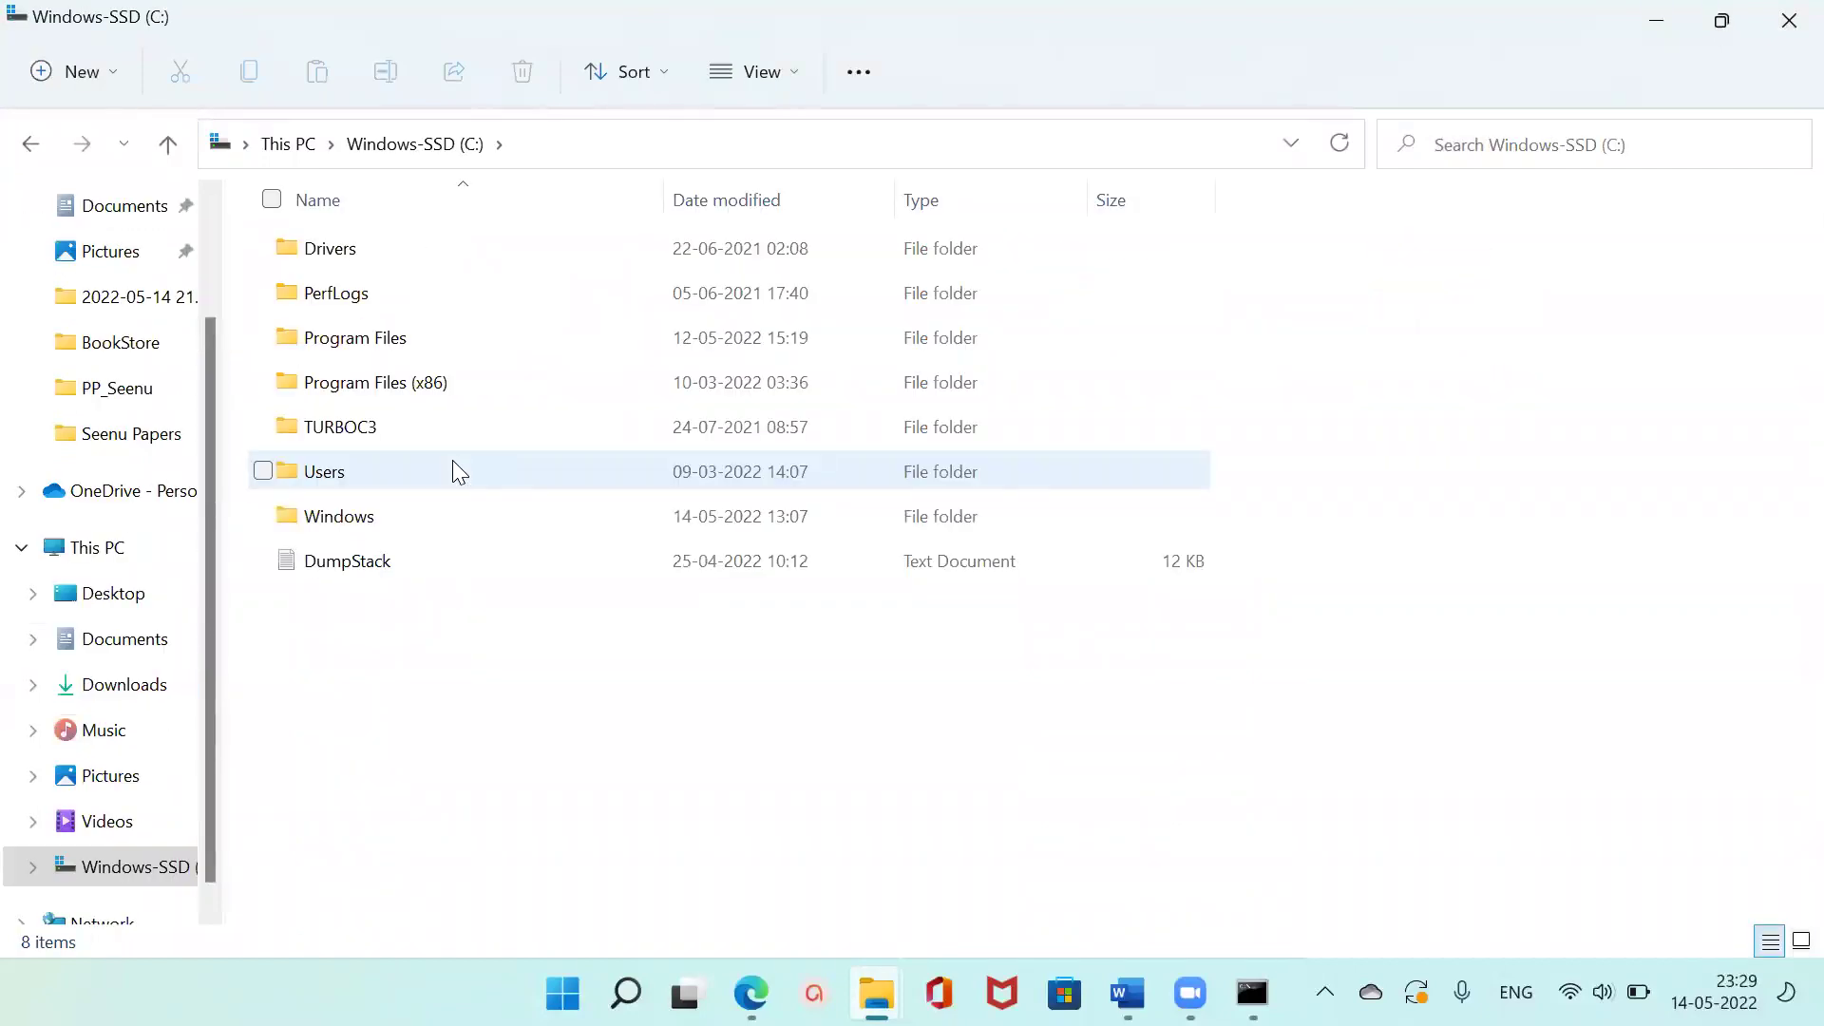
click(444, 342)
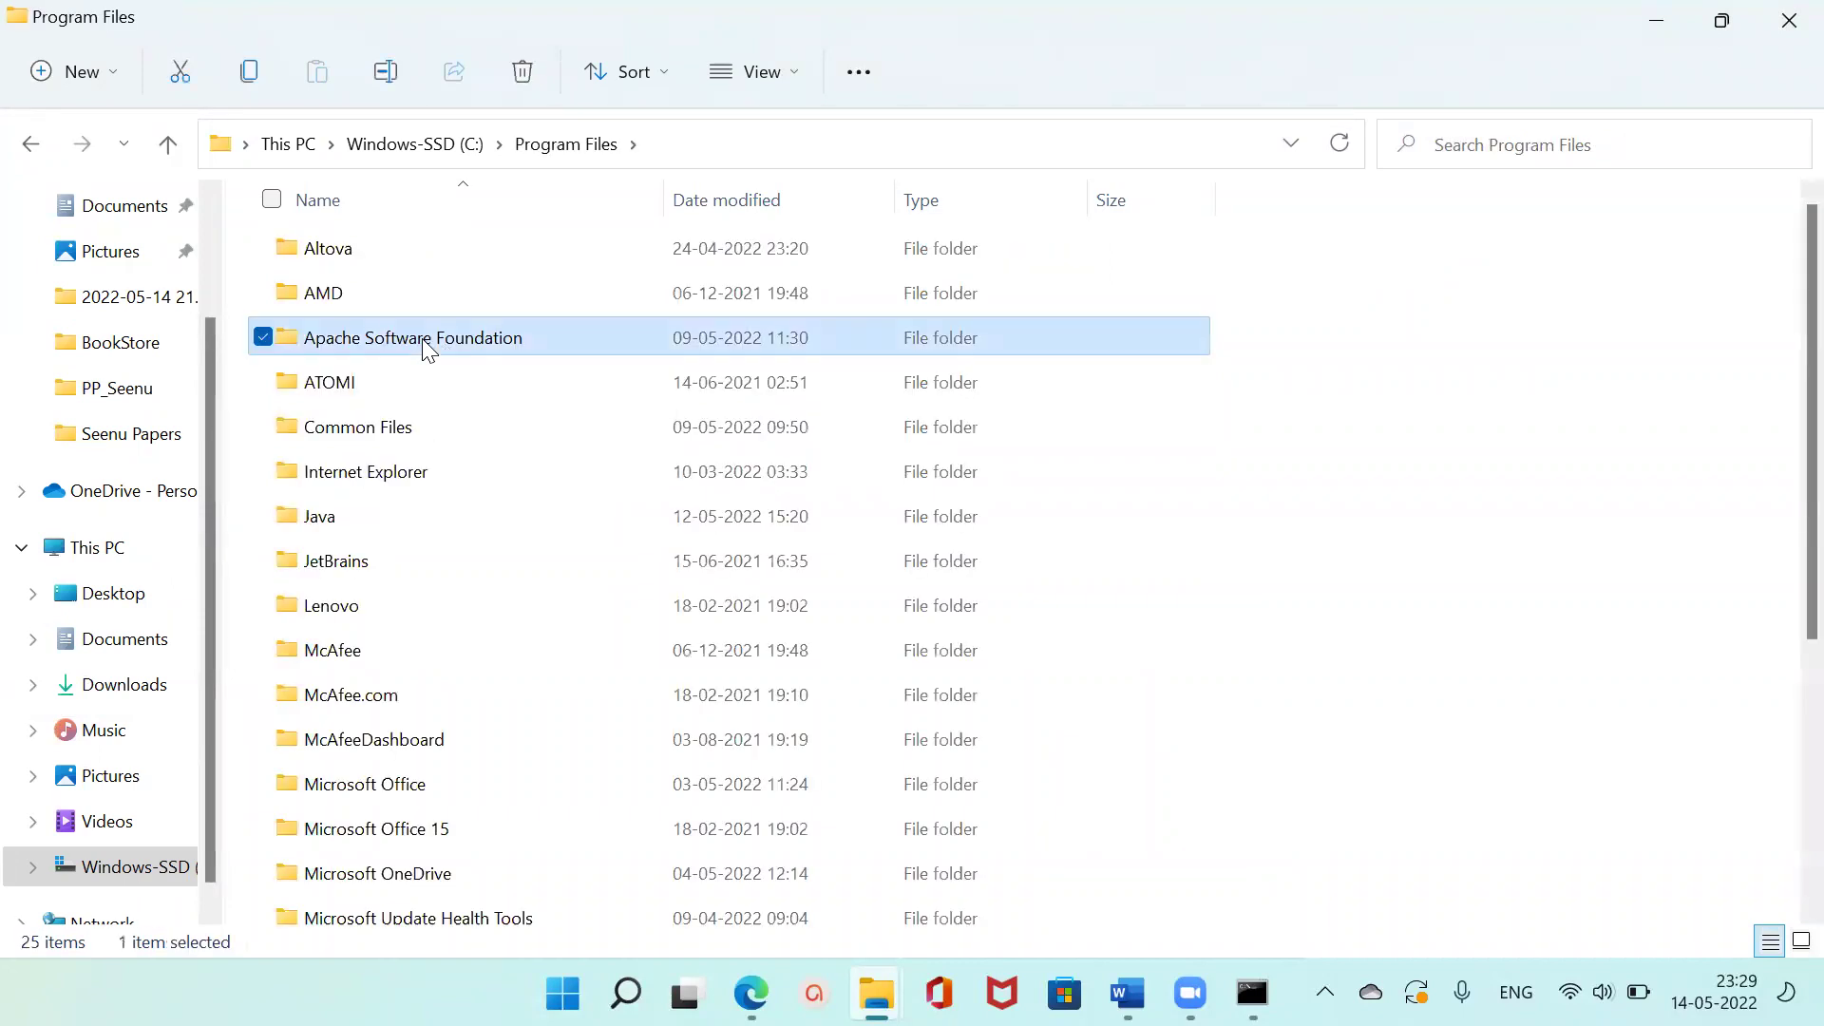
double_click(427, 342)
click(386, 250)
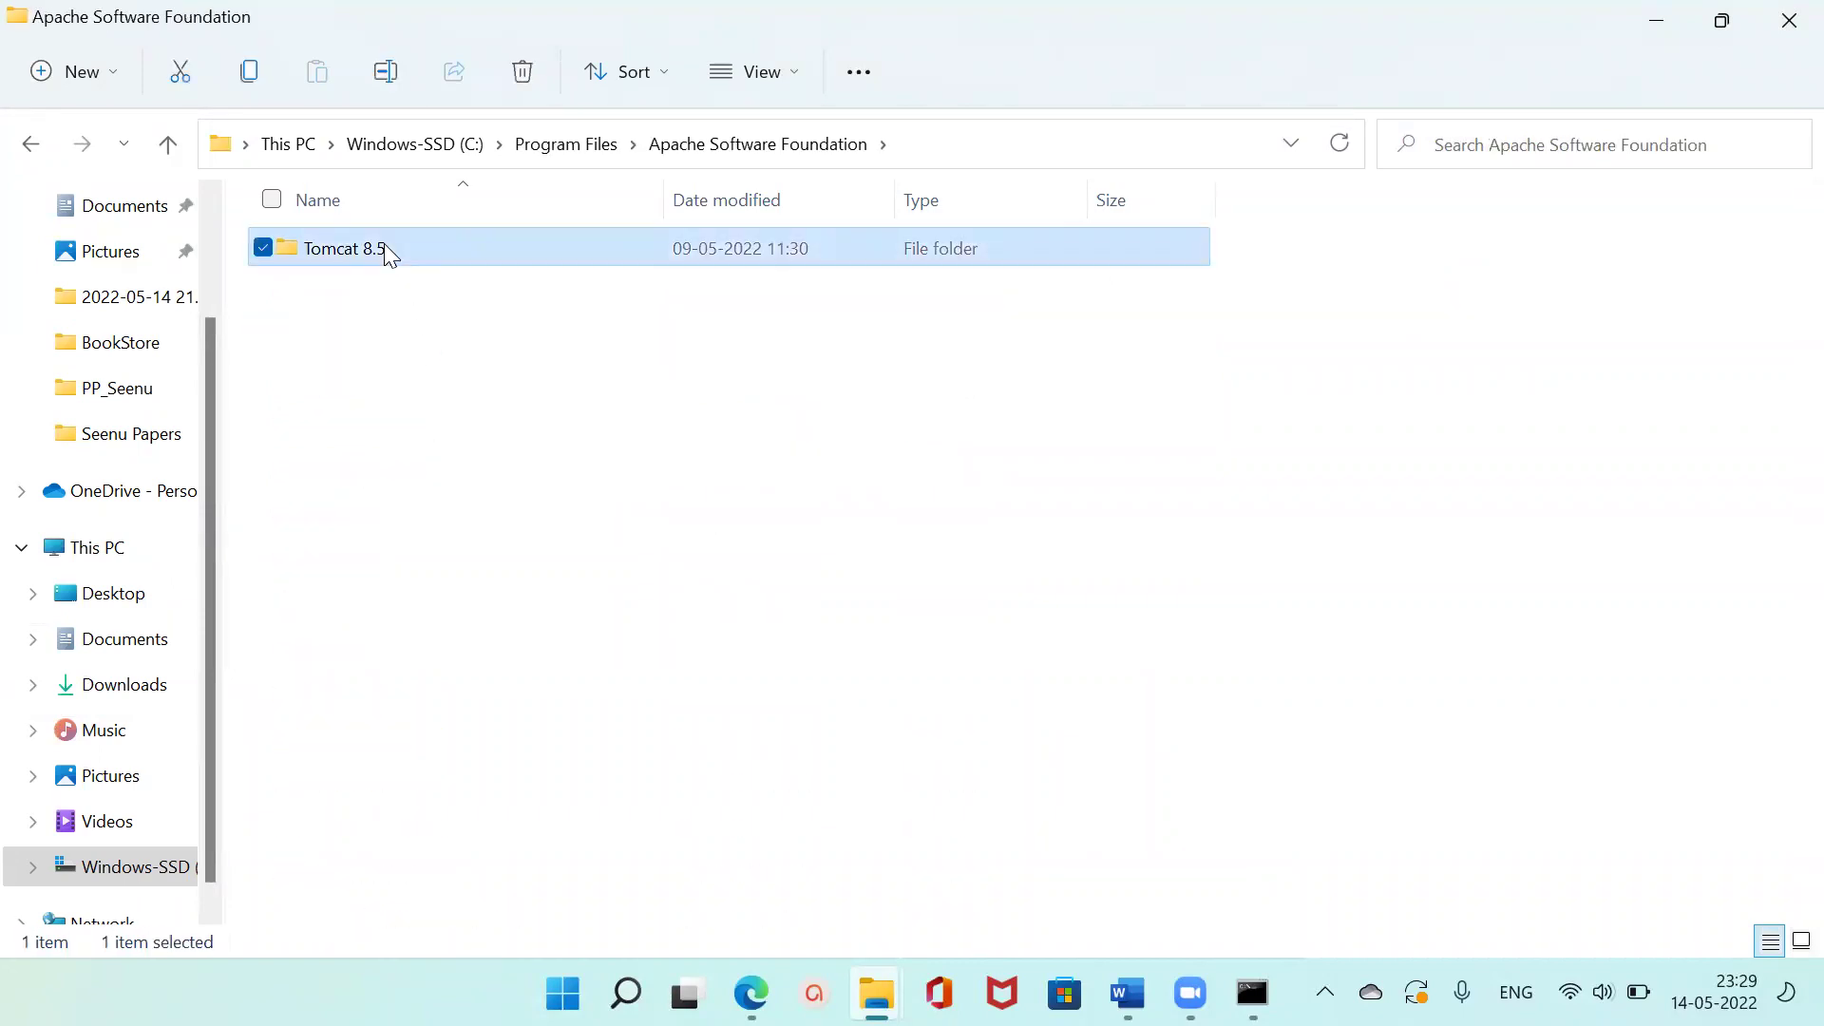
double_click(386, 250)
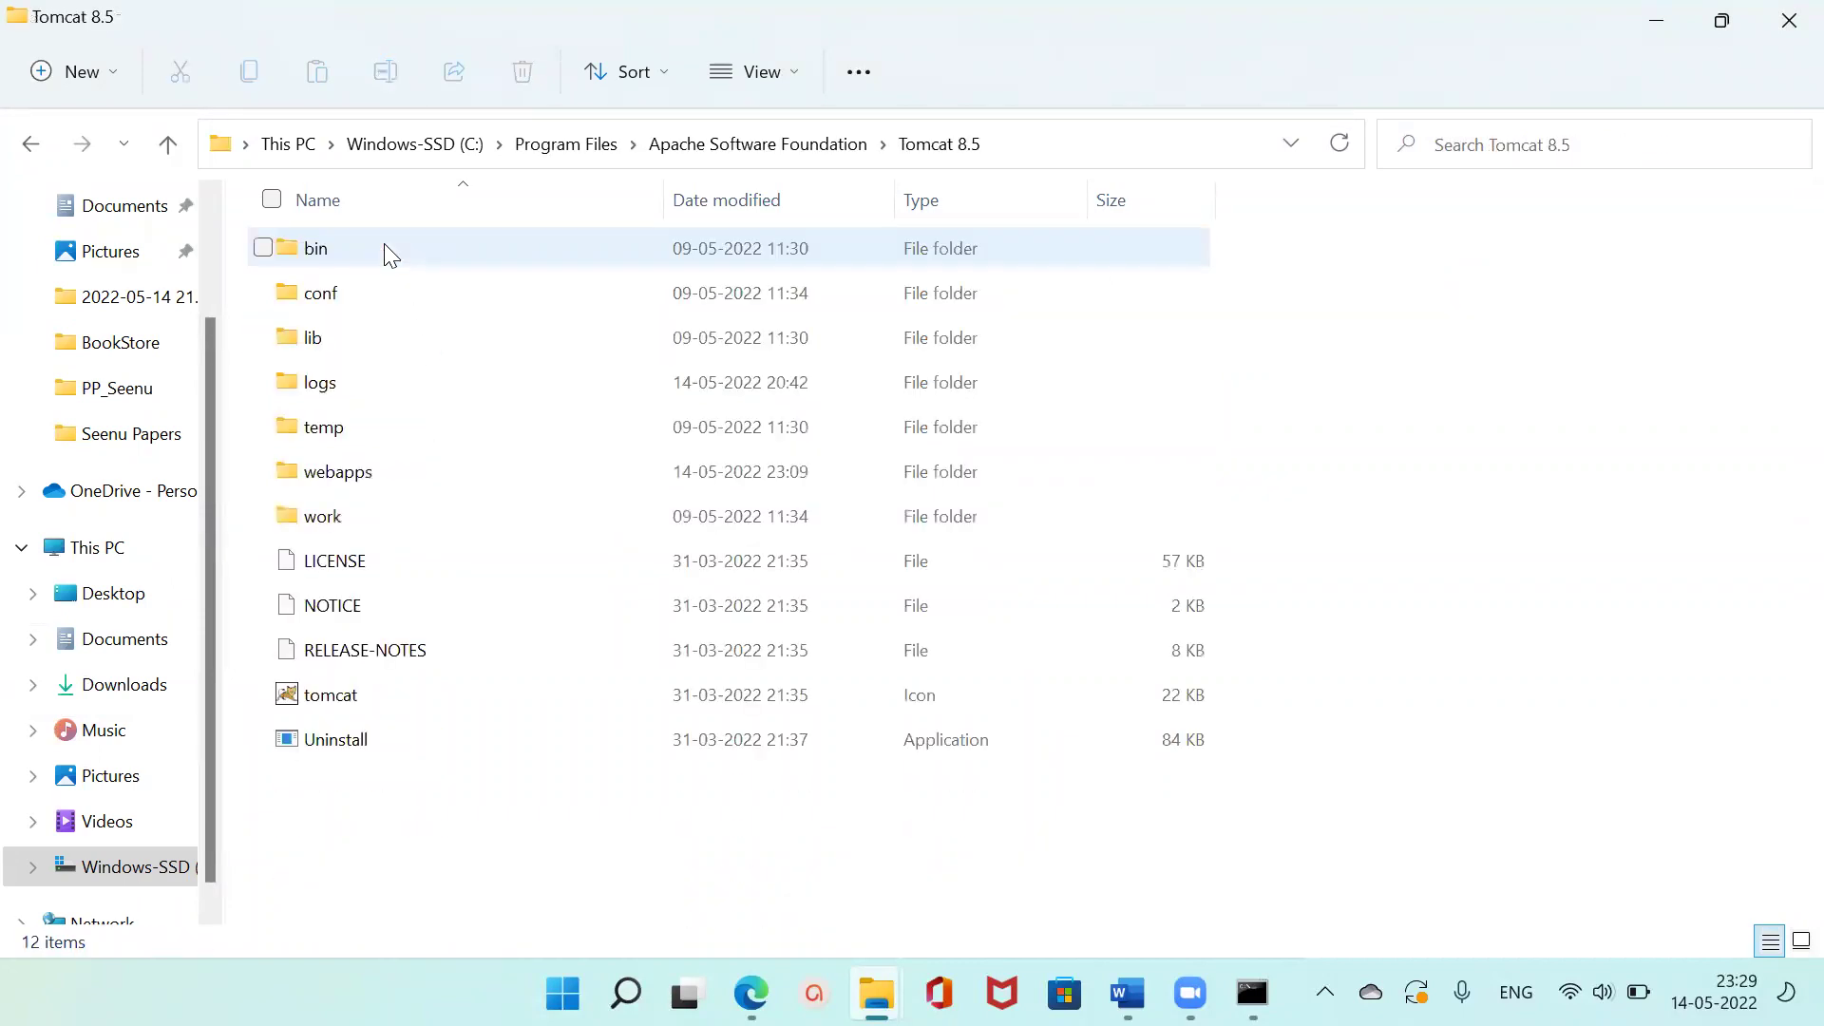
click(1080, 147)
key(ctrl+c)
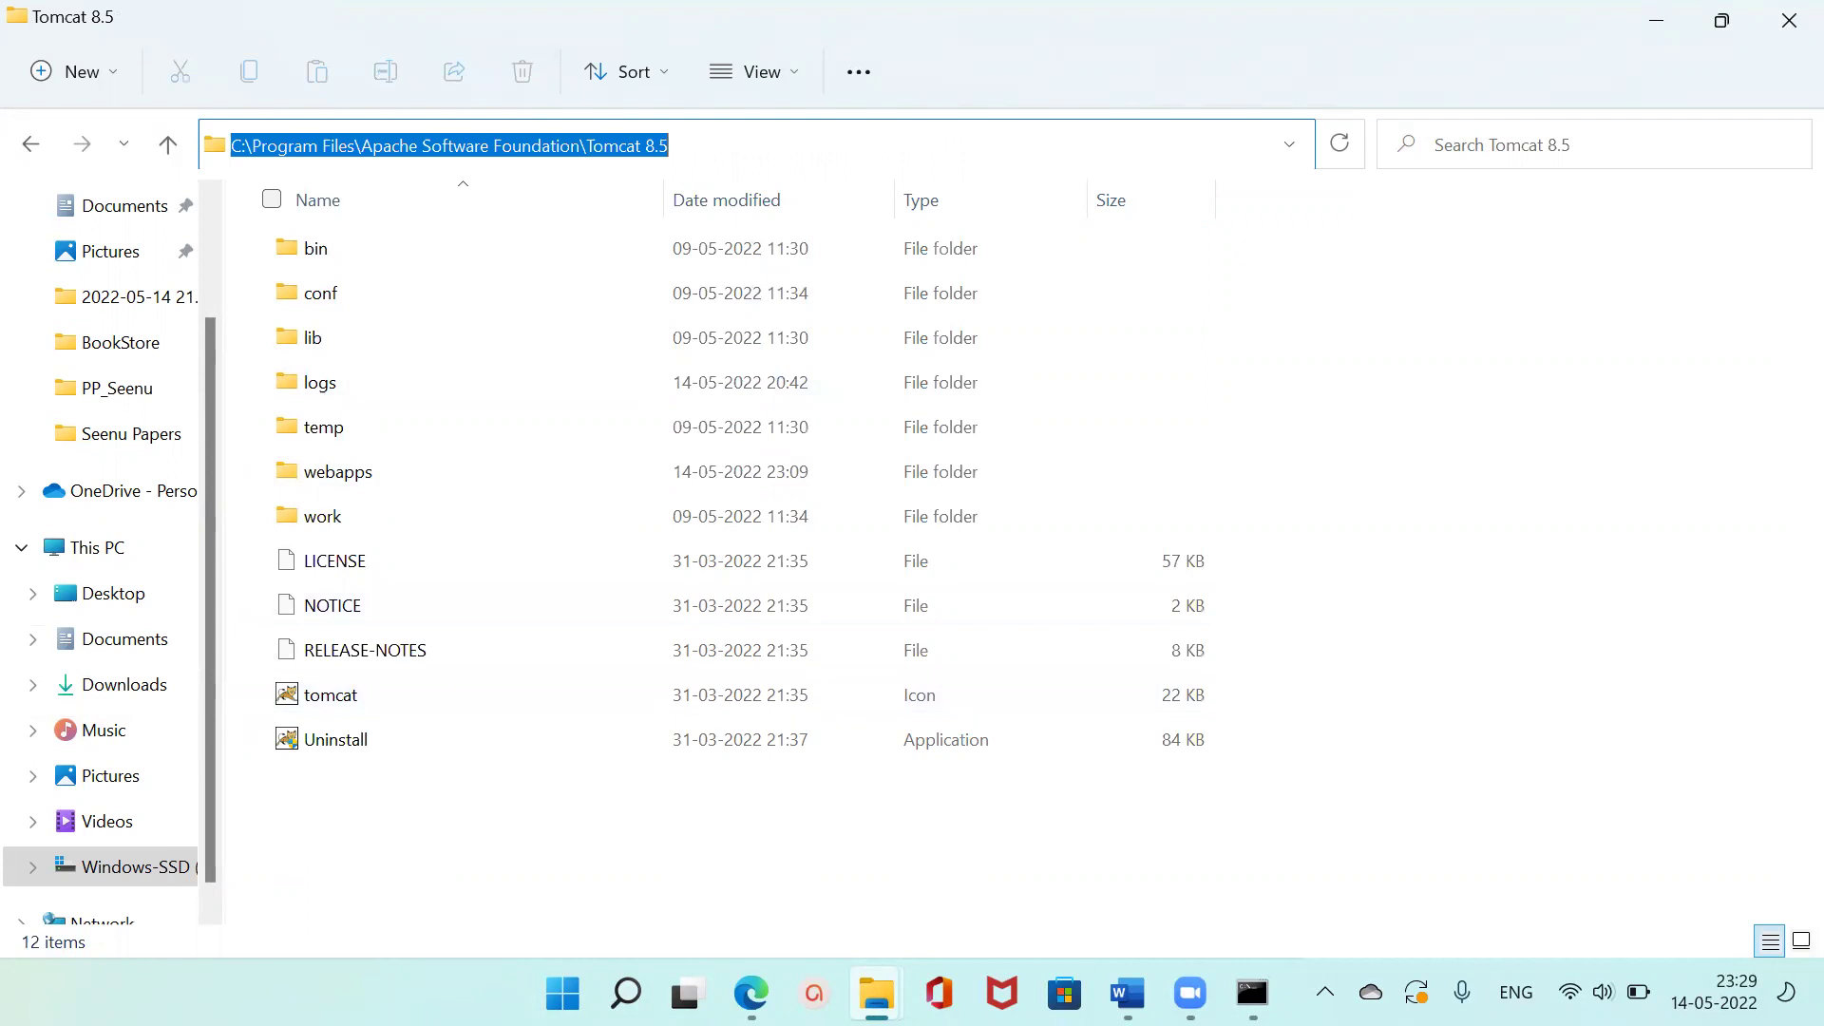
Complete the cd command in Command Prompt with the copied Tomcat 8.5 path and run it.
key(alt+Tab)
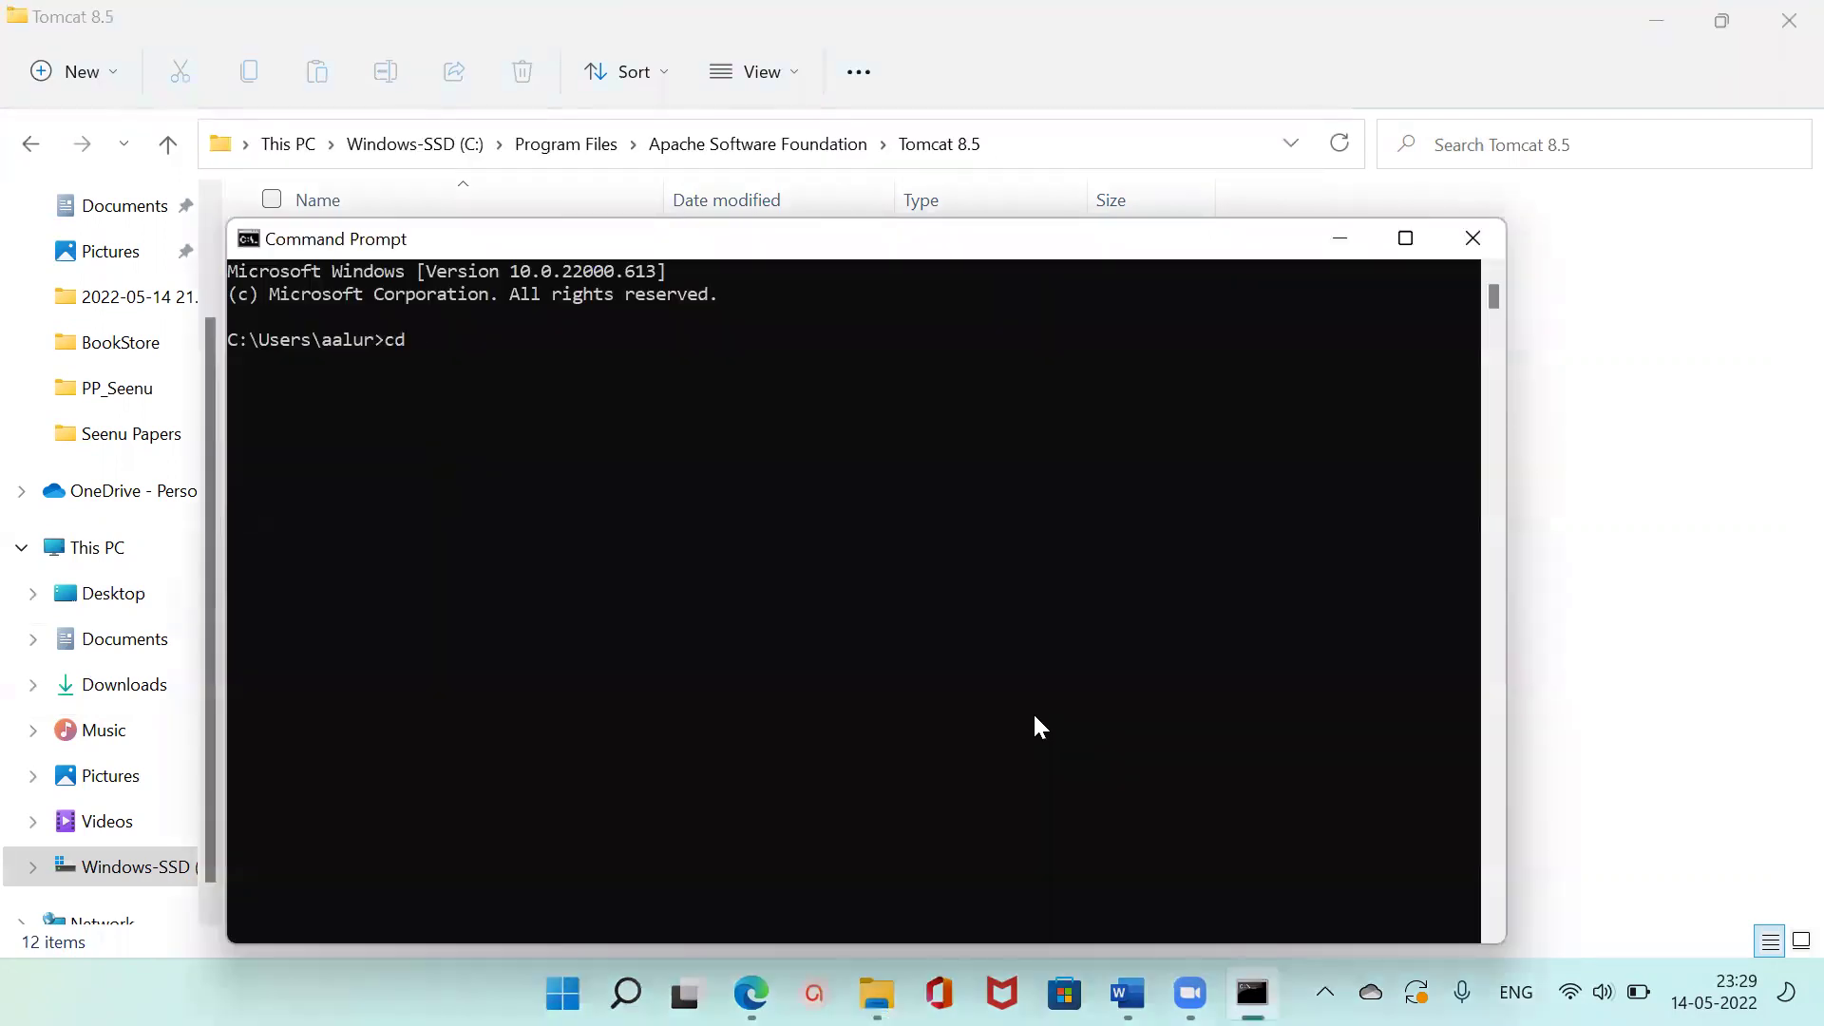
key(ctrl+v)
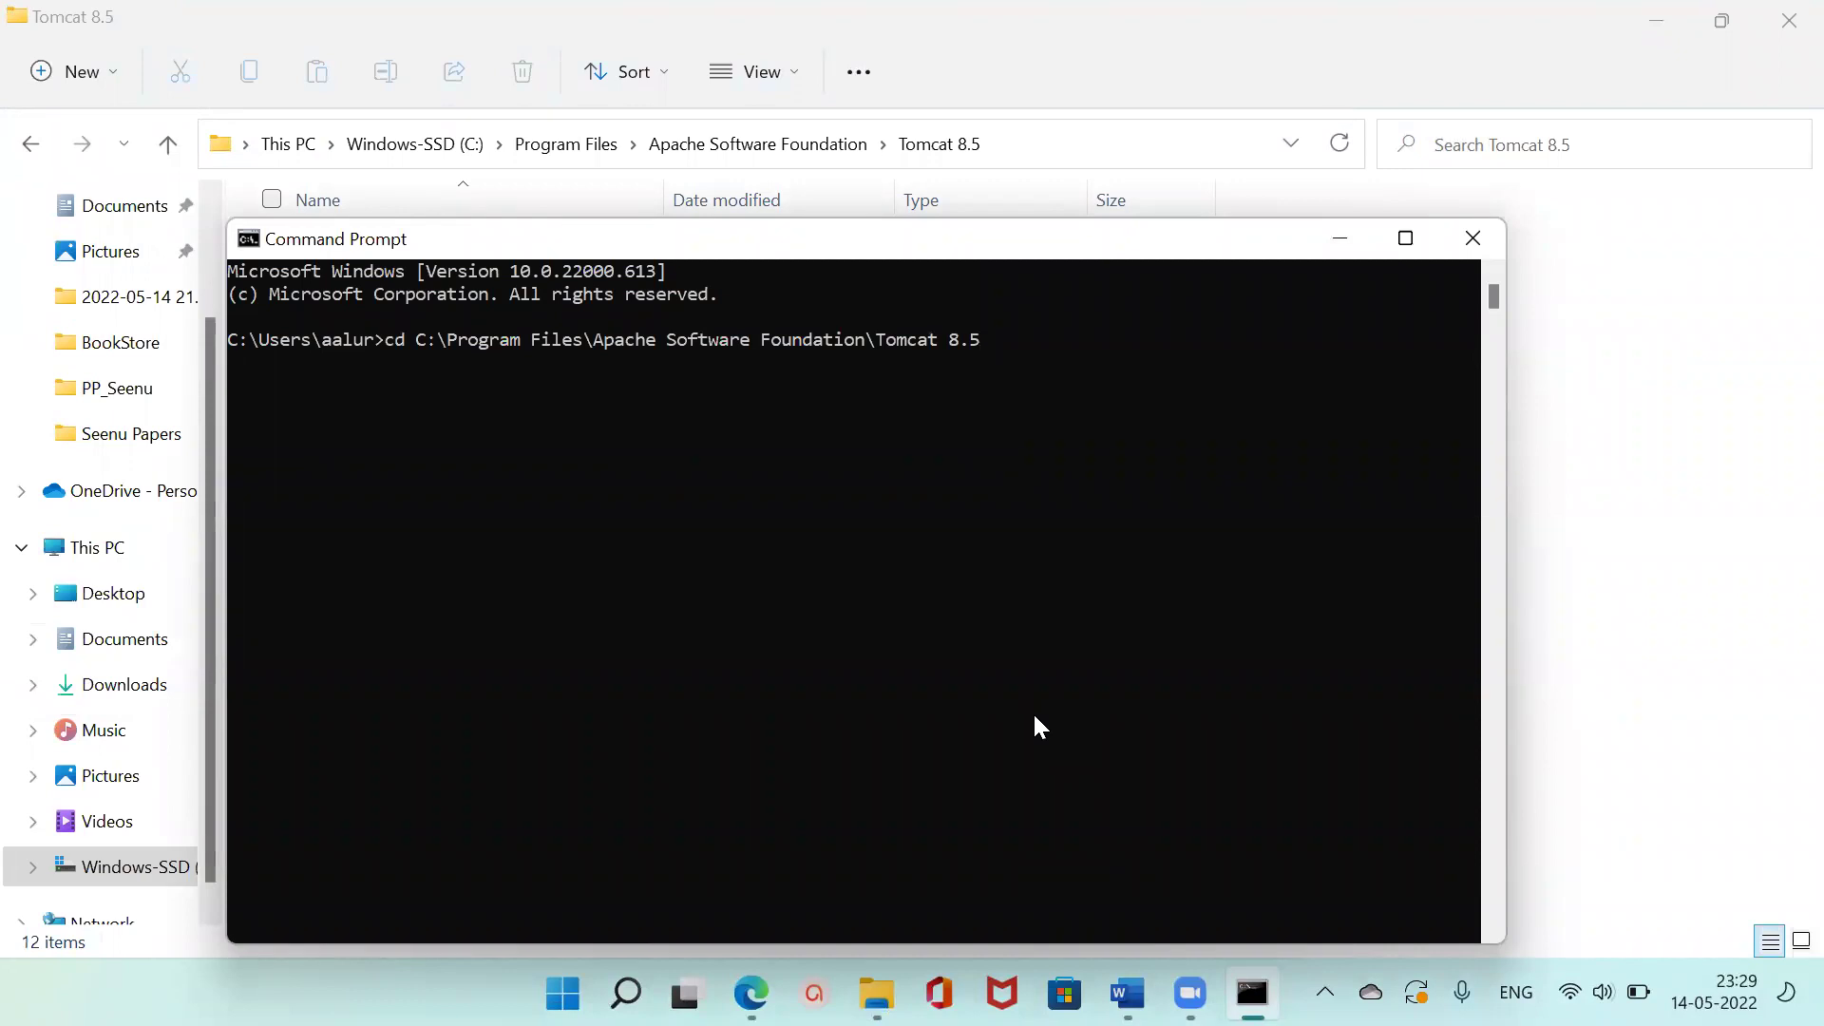
key(Return)
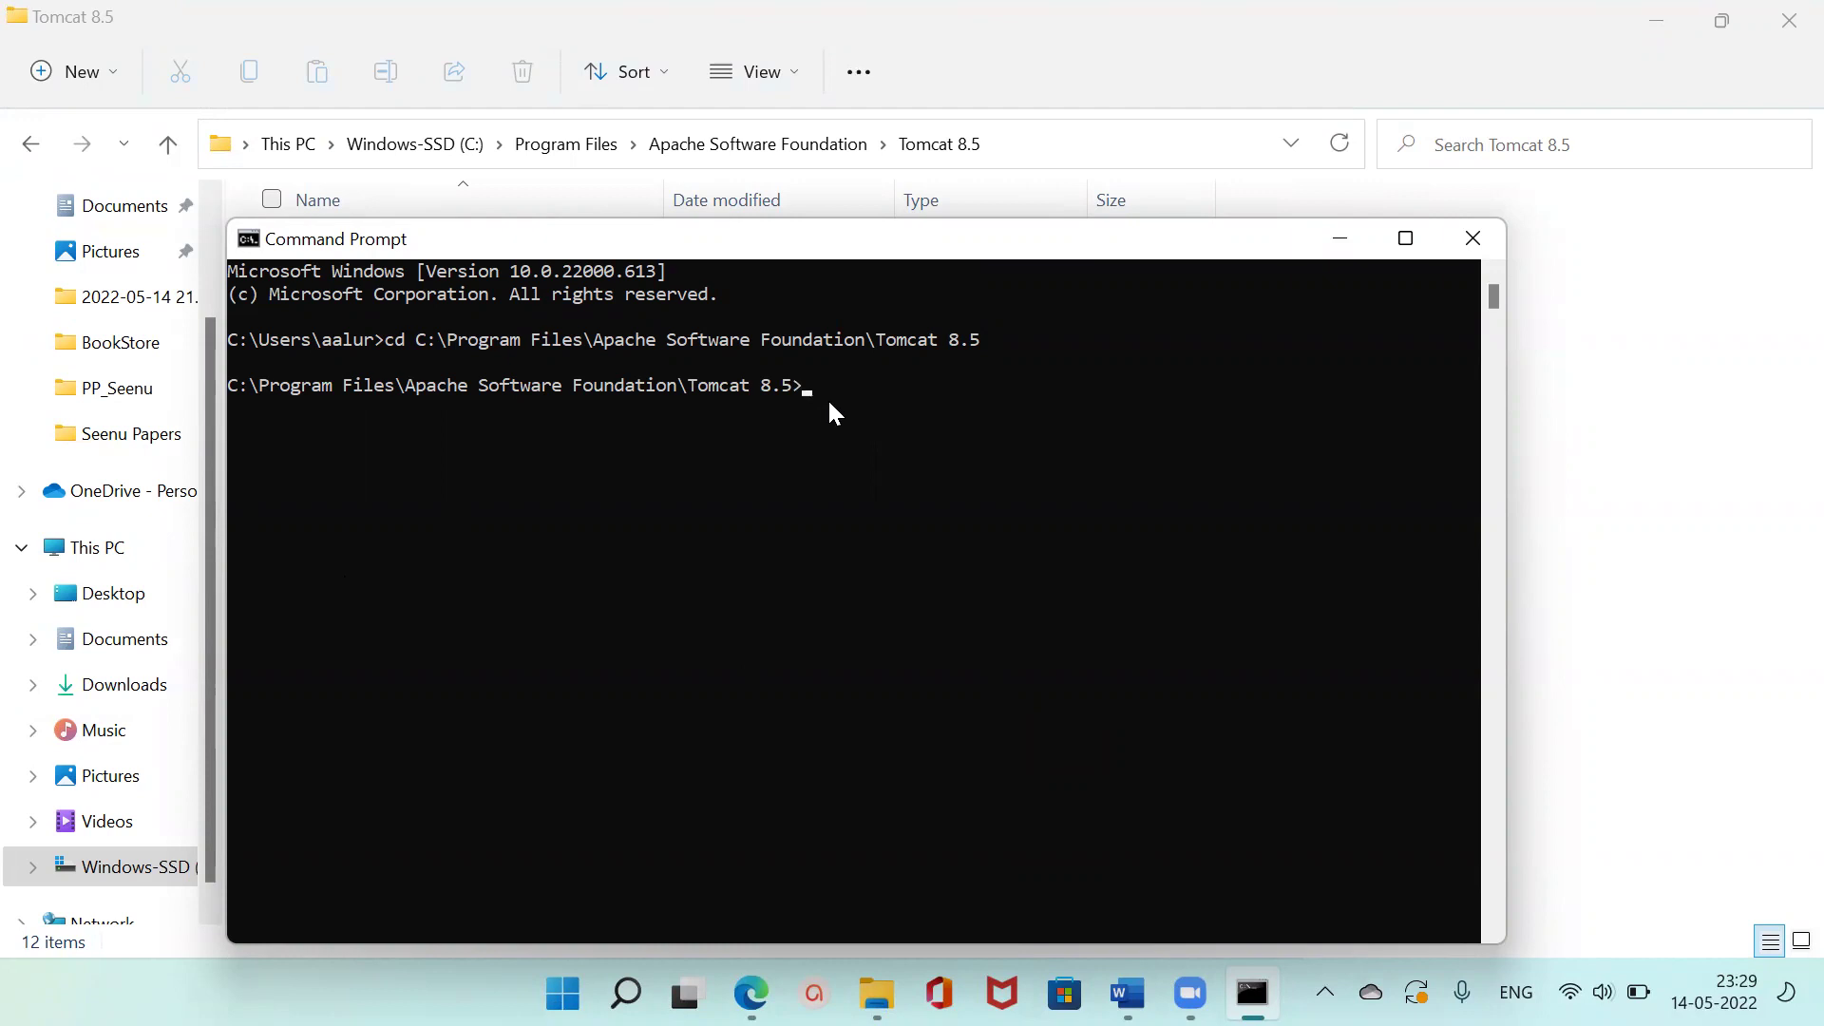
Start the Tomcat server with the startup command, then clear the console and File Explorer windows off the desktop.
text(startup)
key(Return)
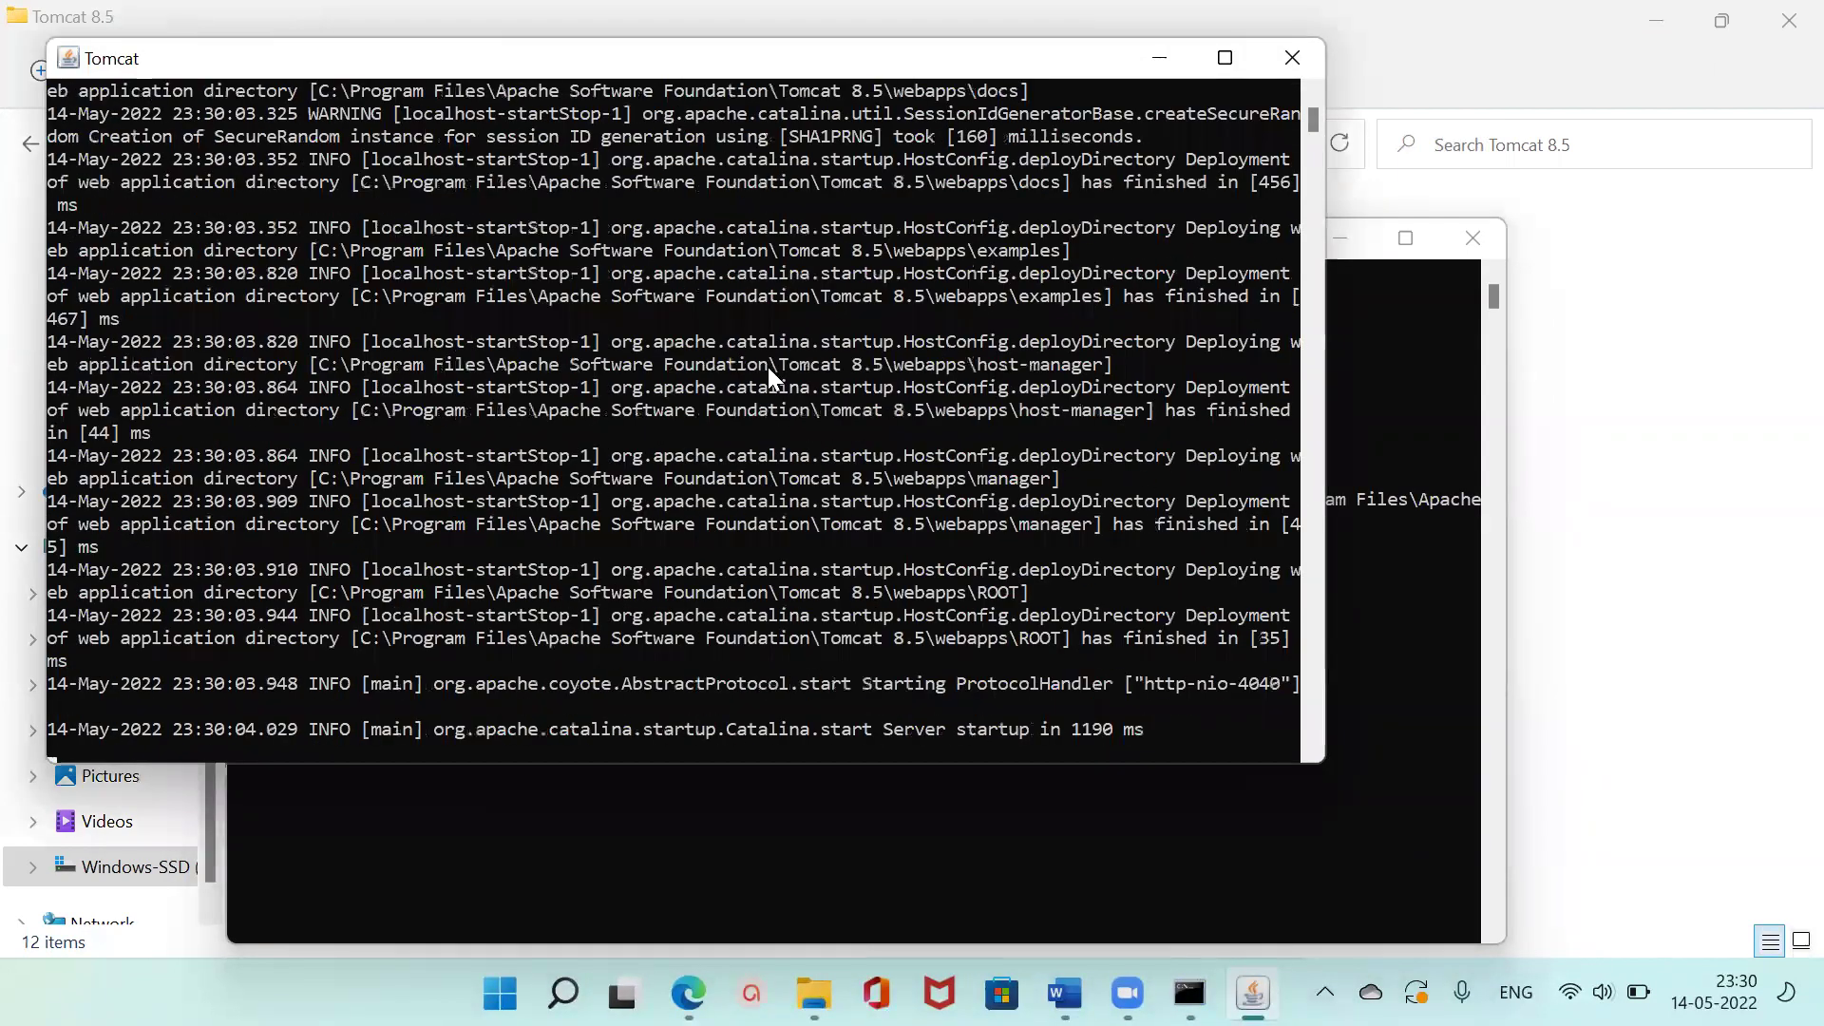
click(1163, 59)
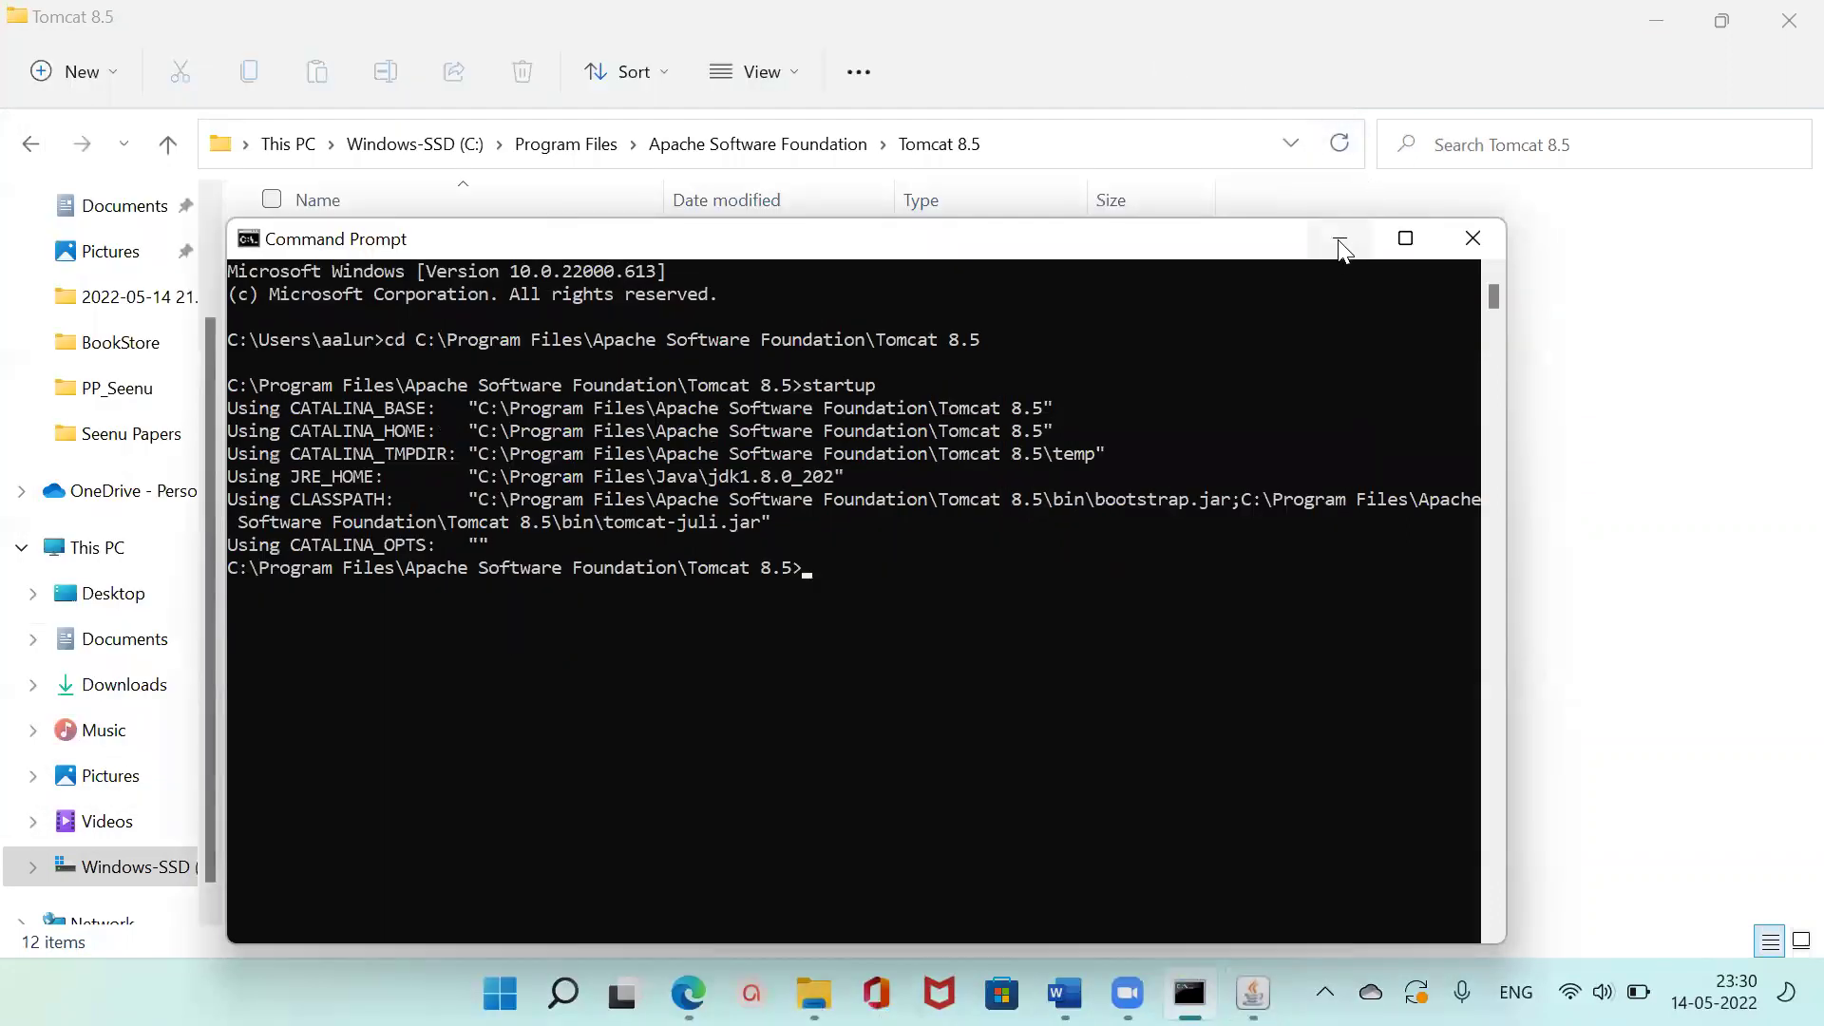
click(1343, 252)
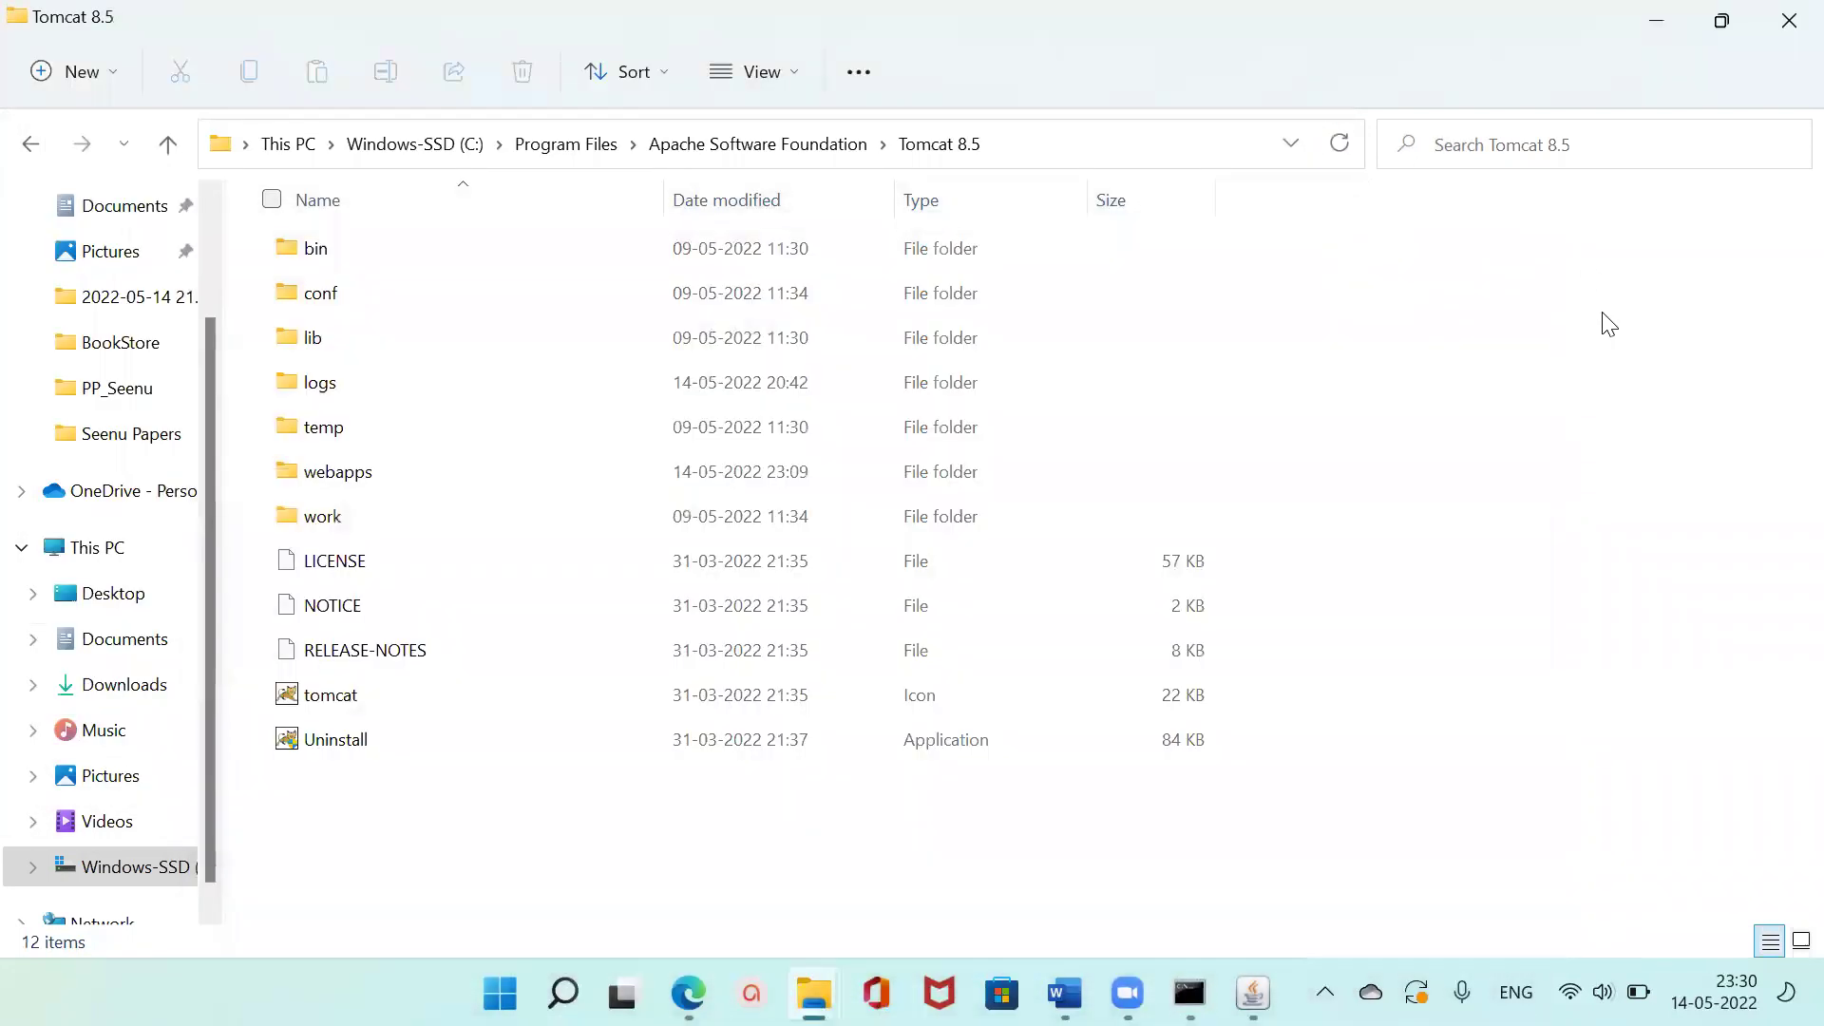
click(1784, 21)
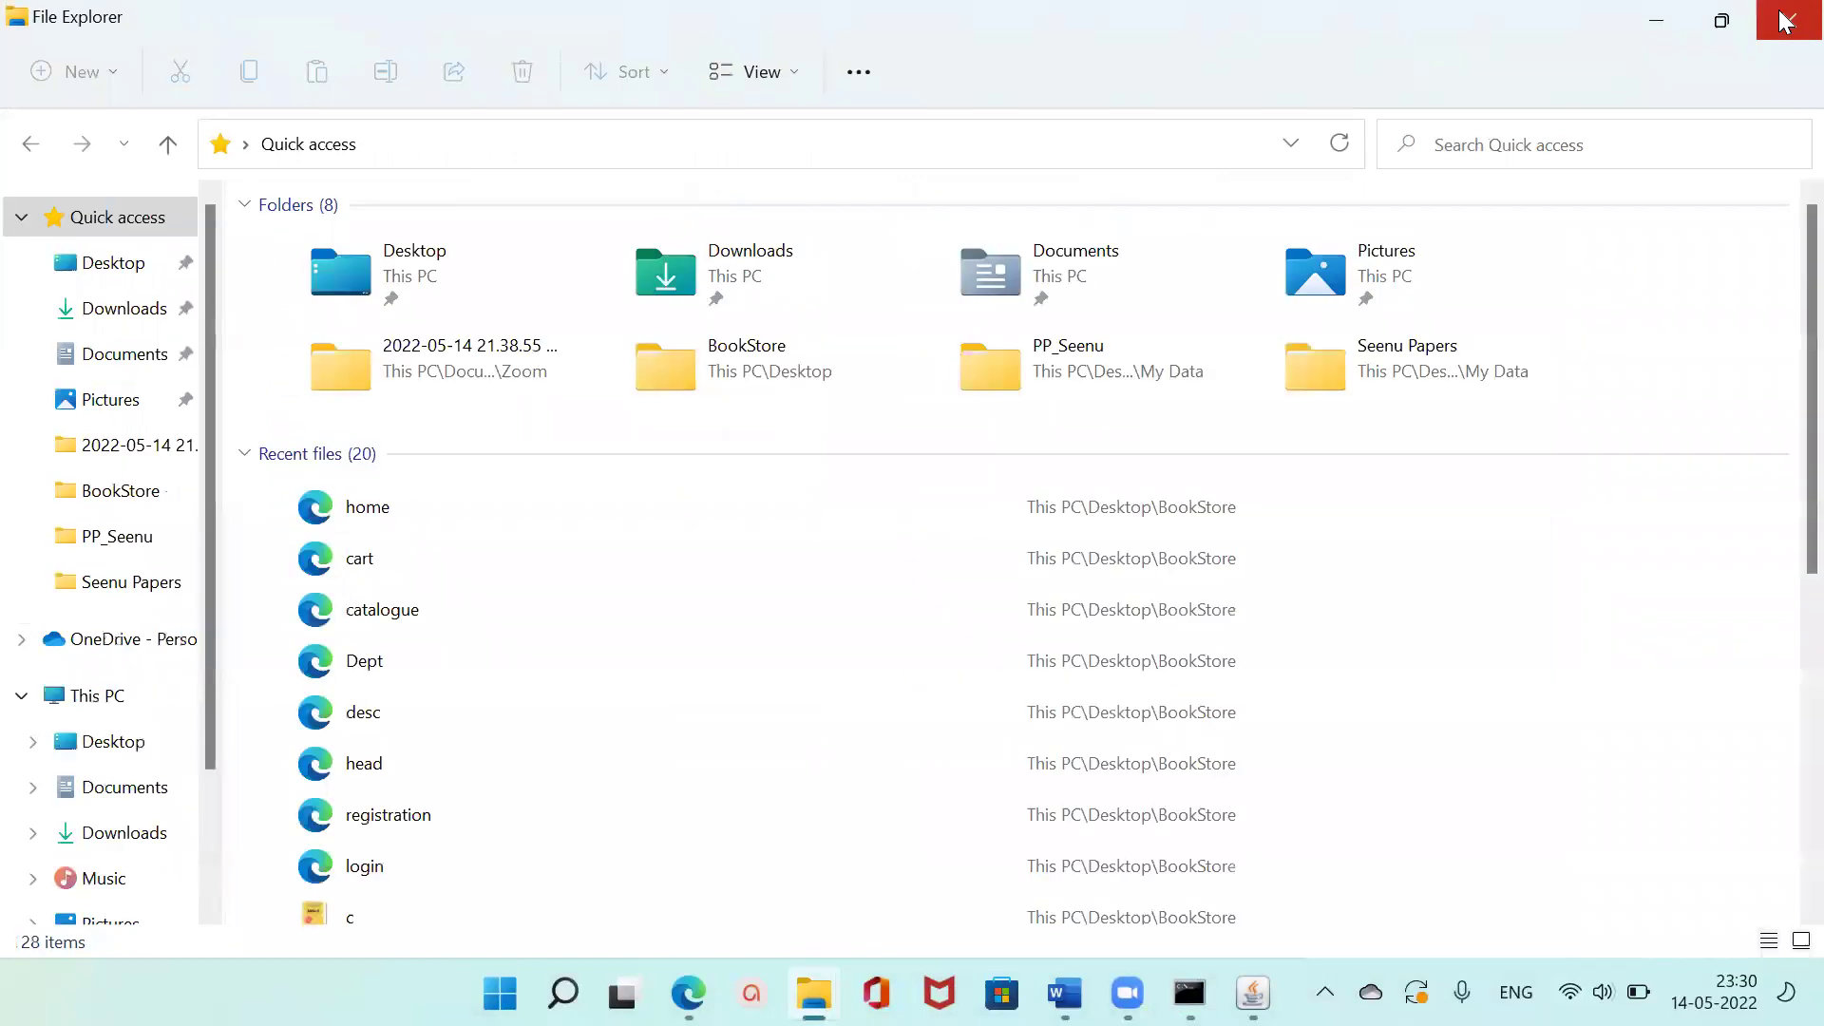
click(1784, 21)
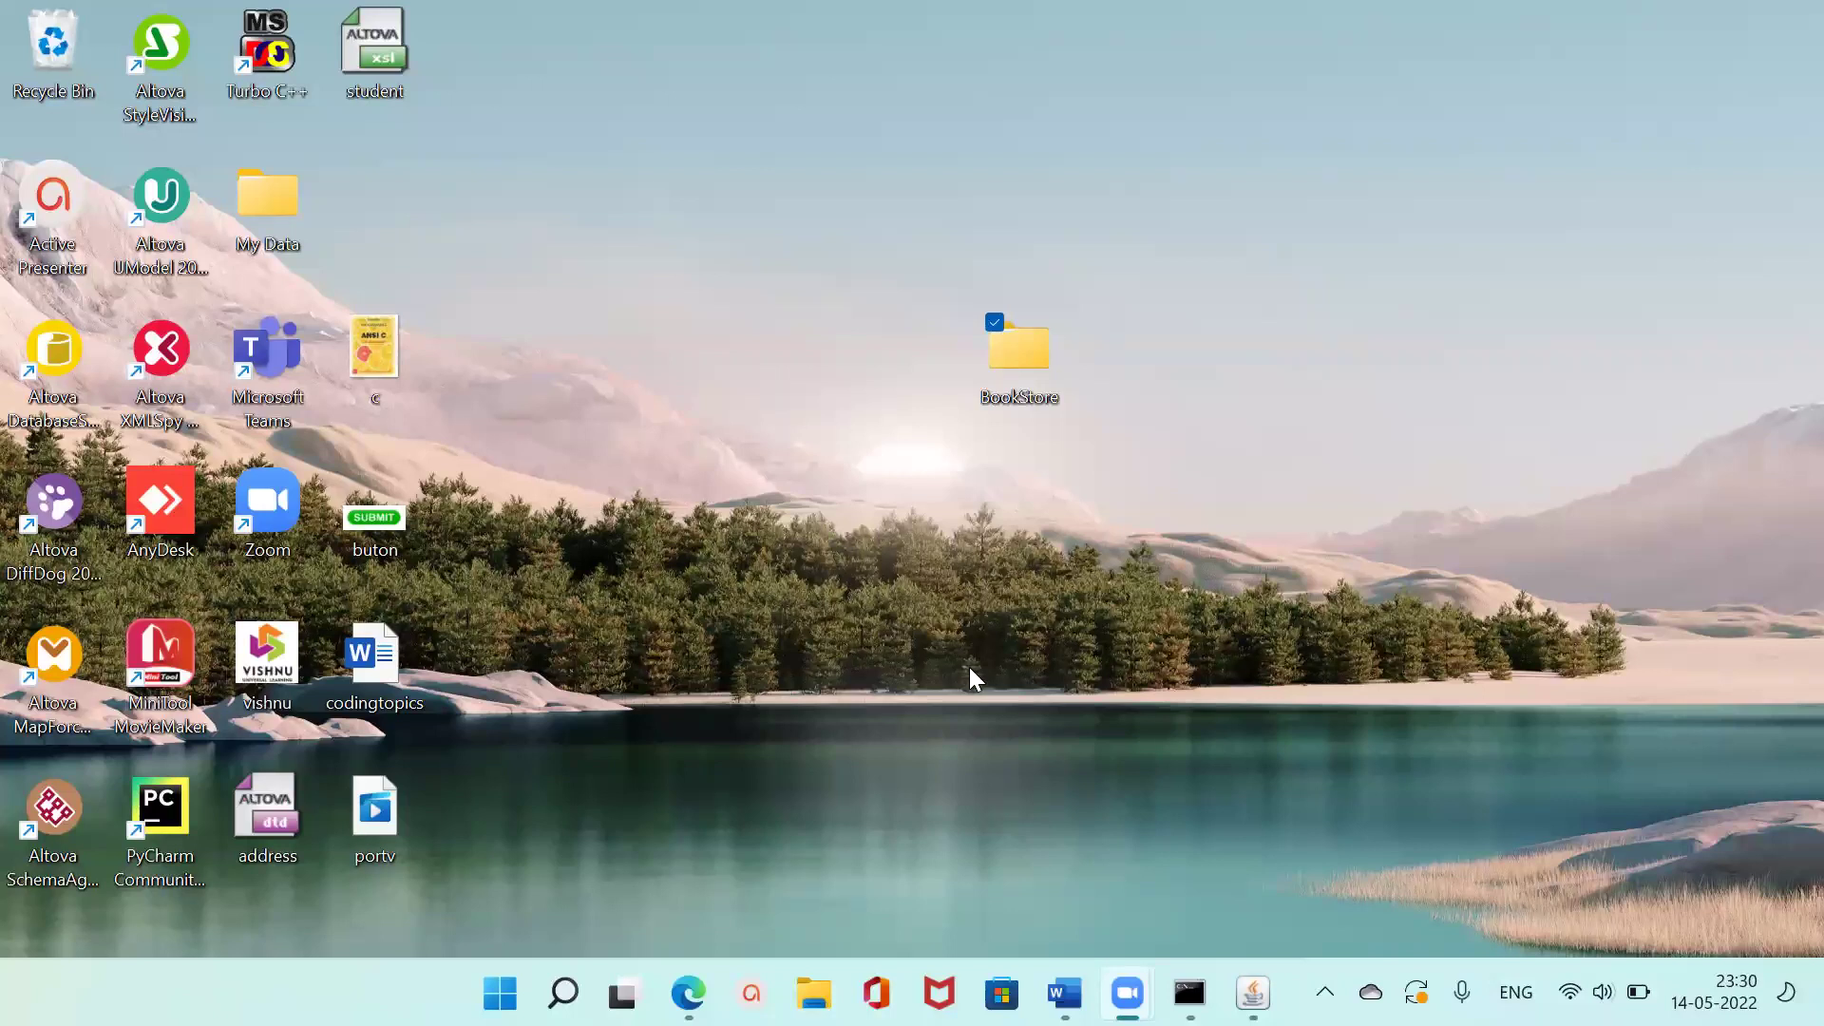
Load localhost:4040 in a new Microsoft Edge tab to check the Tomcat server, then minimize the browser.
key(alt+Tab)
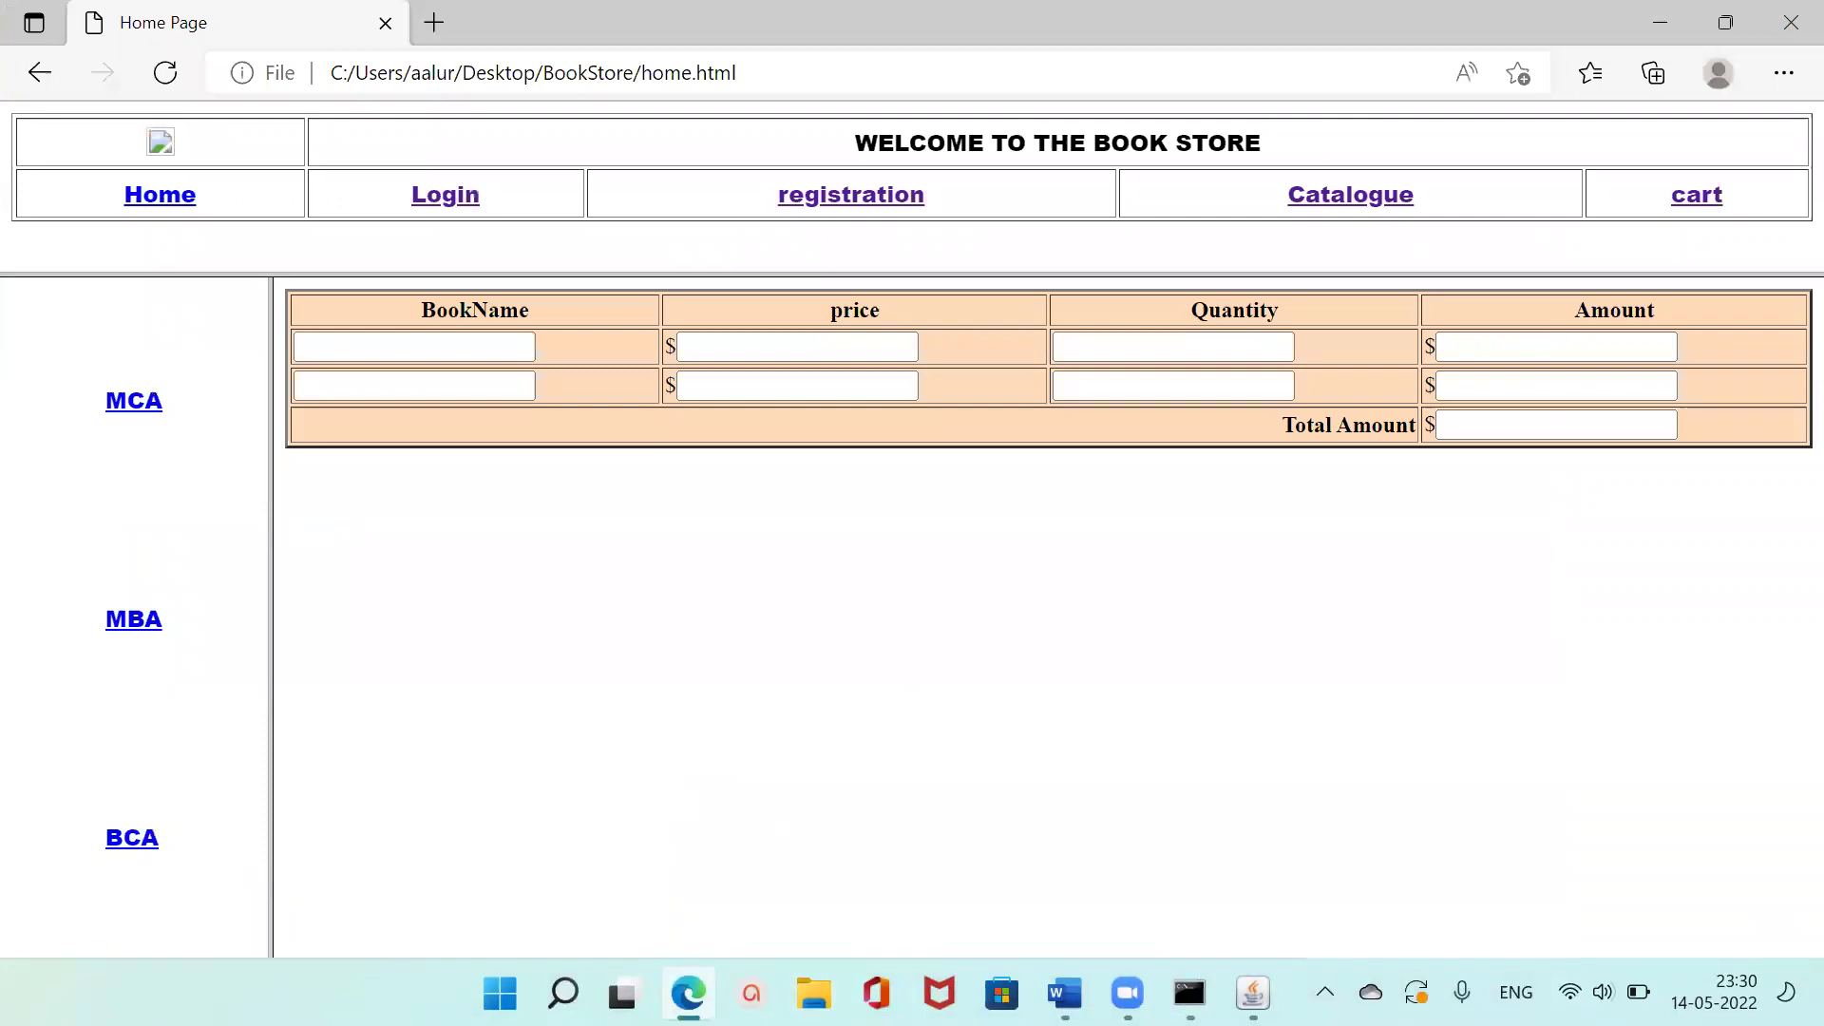
click(435, 23)
click(513, 65)
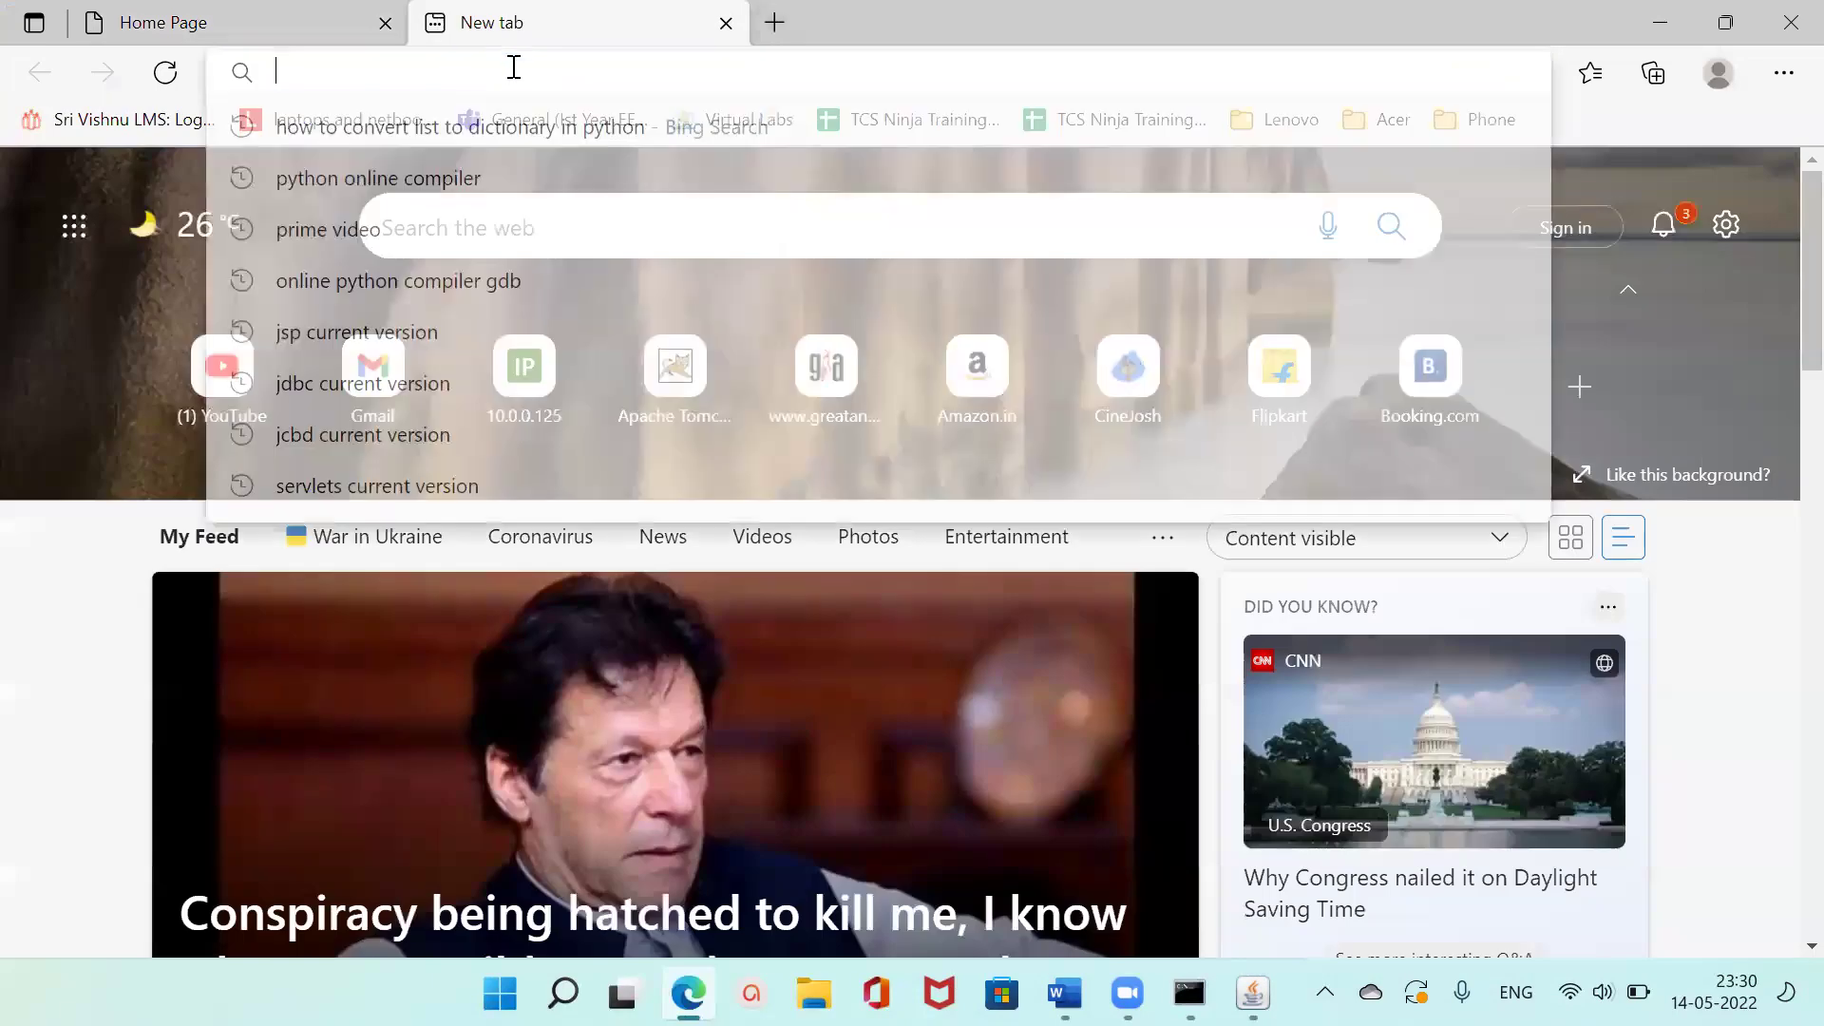
text(local)
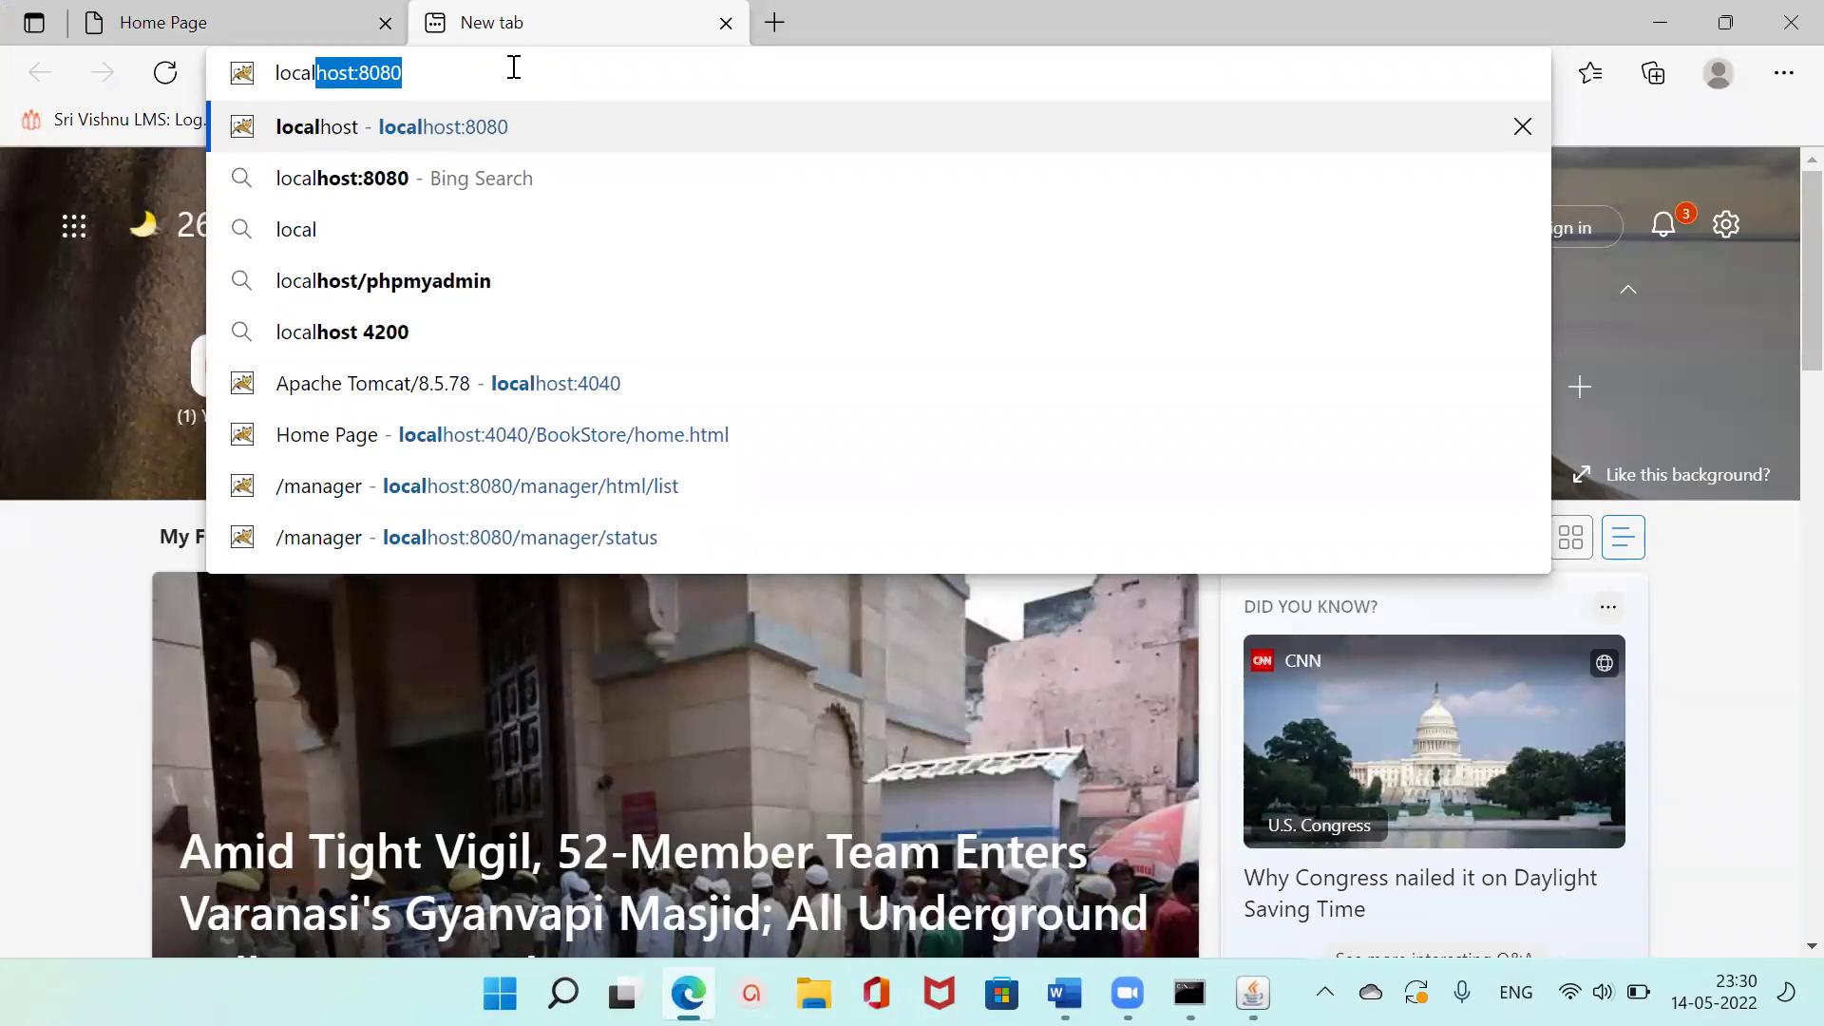
text(host)
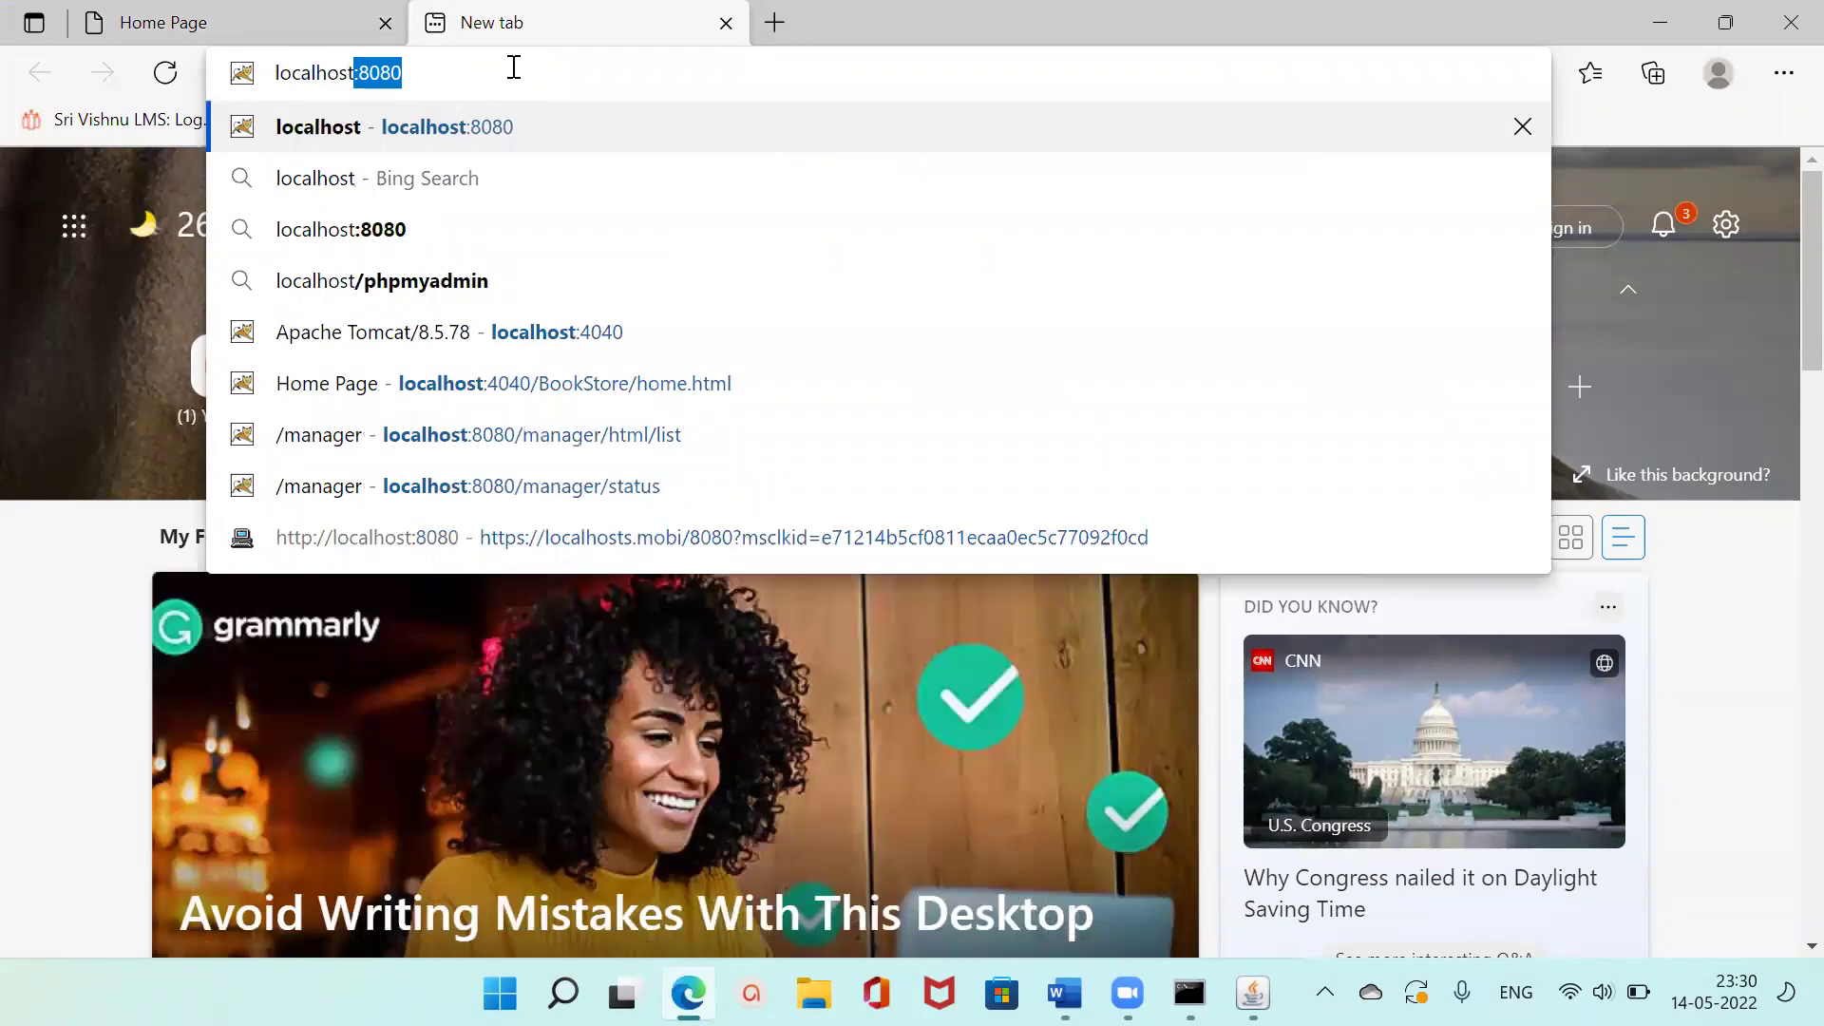
text(:)
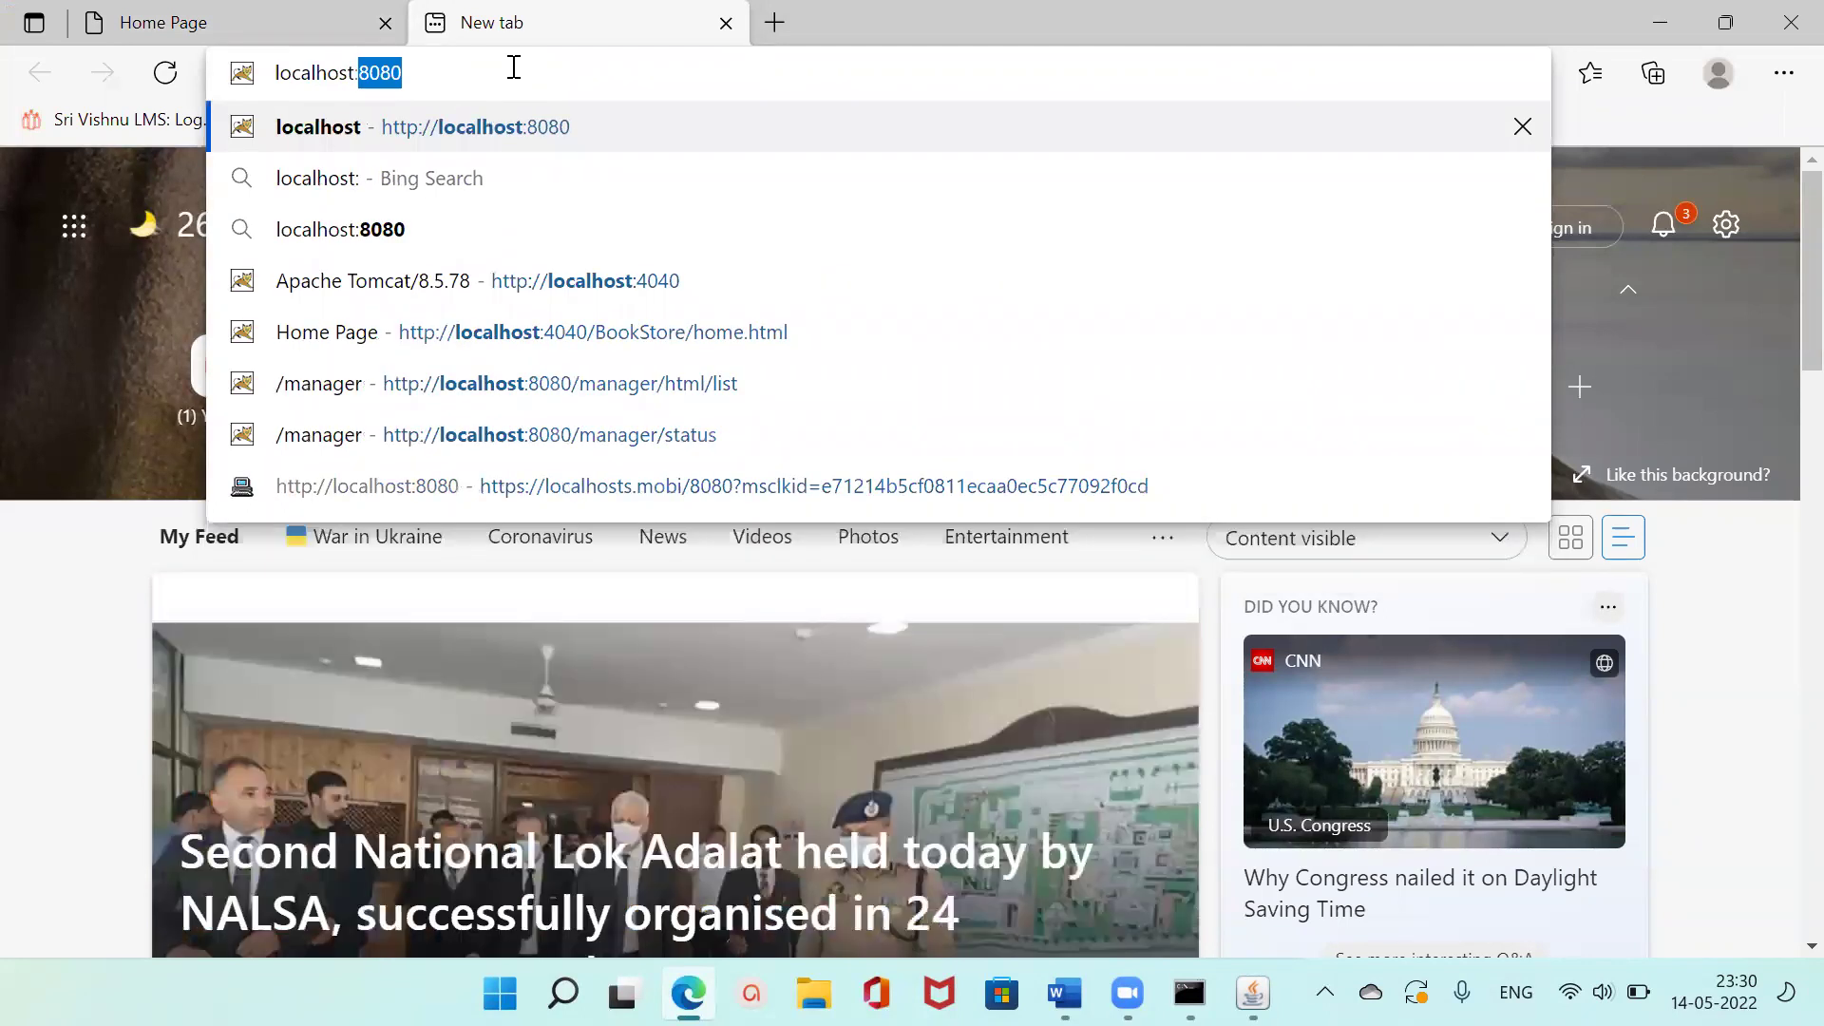
text(4040)
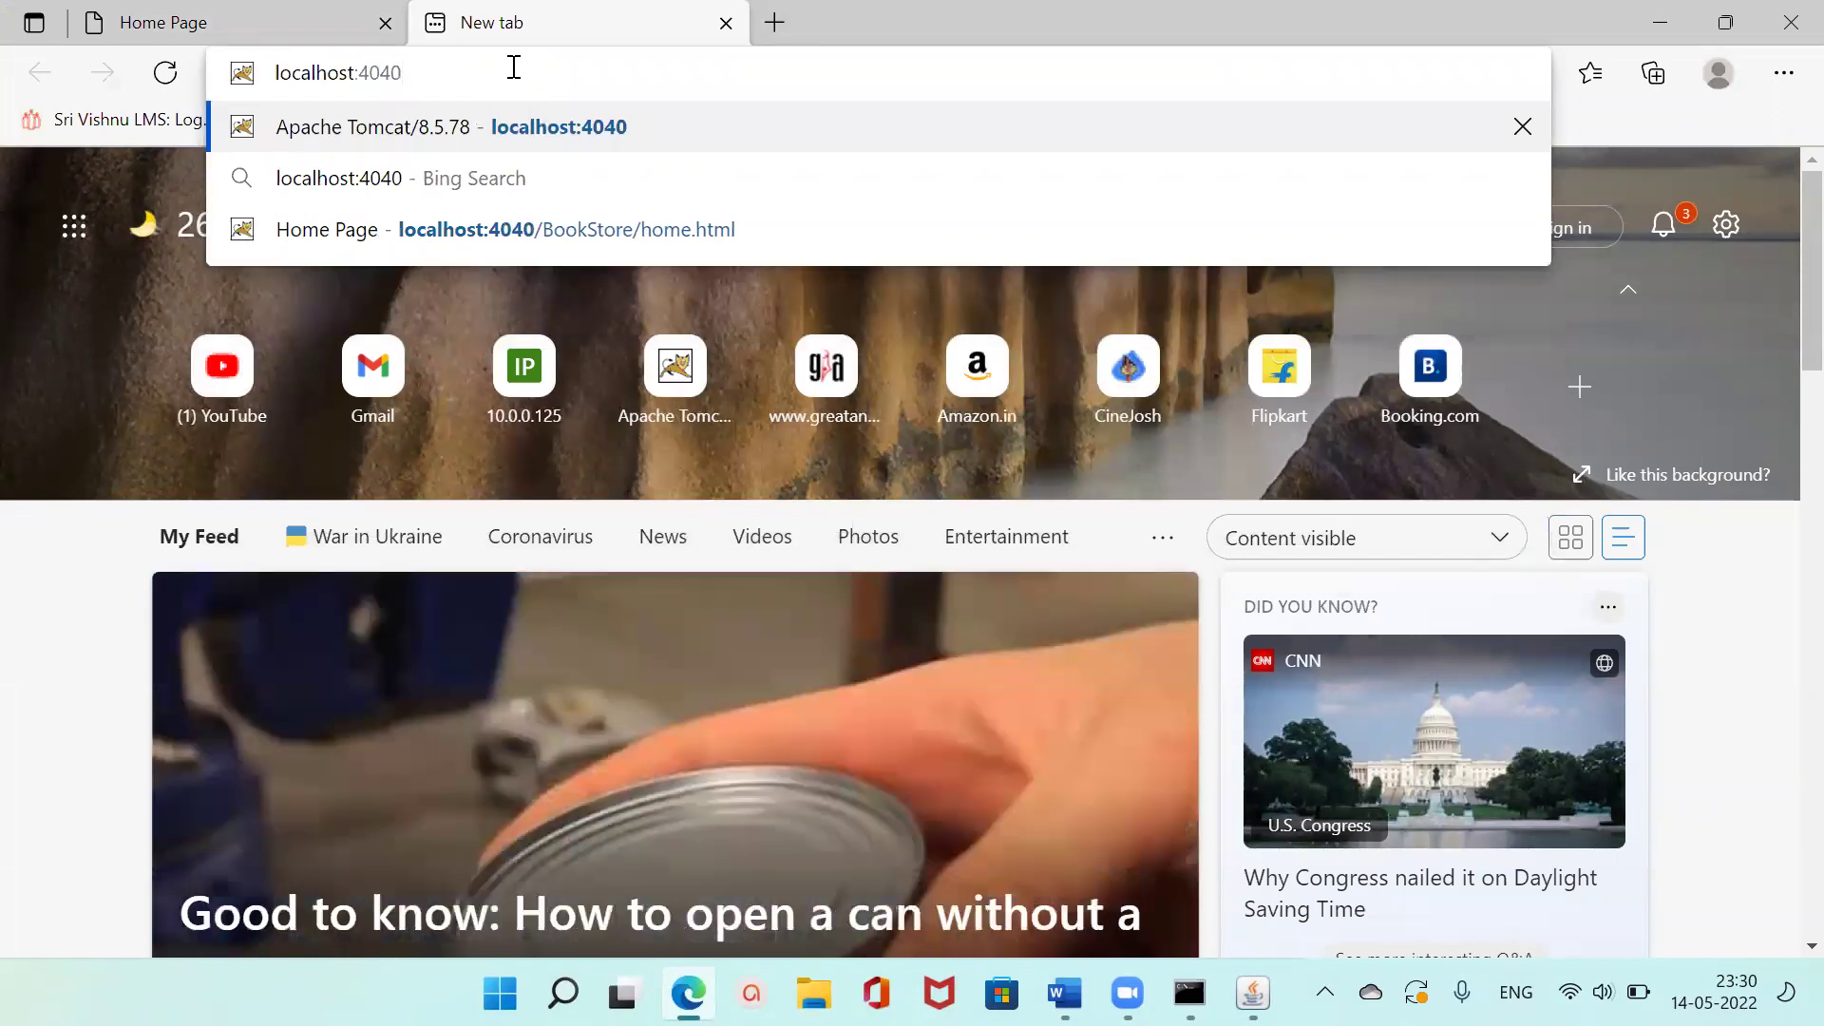
key(Return)
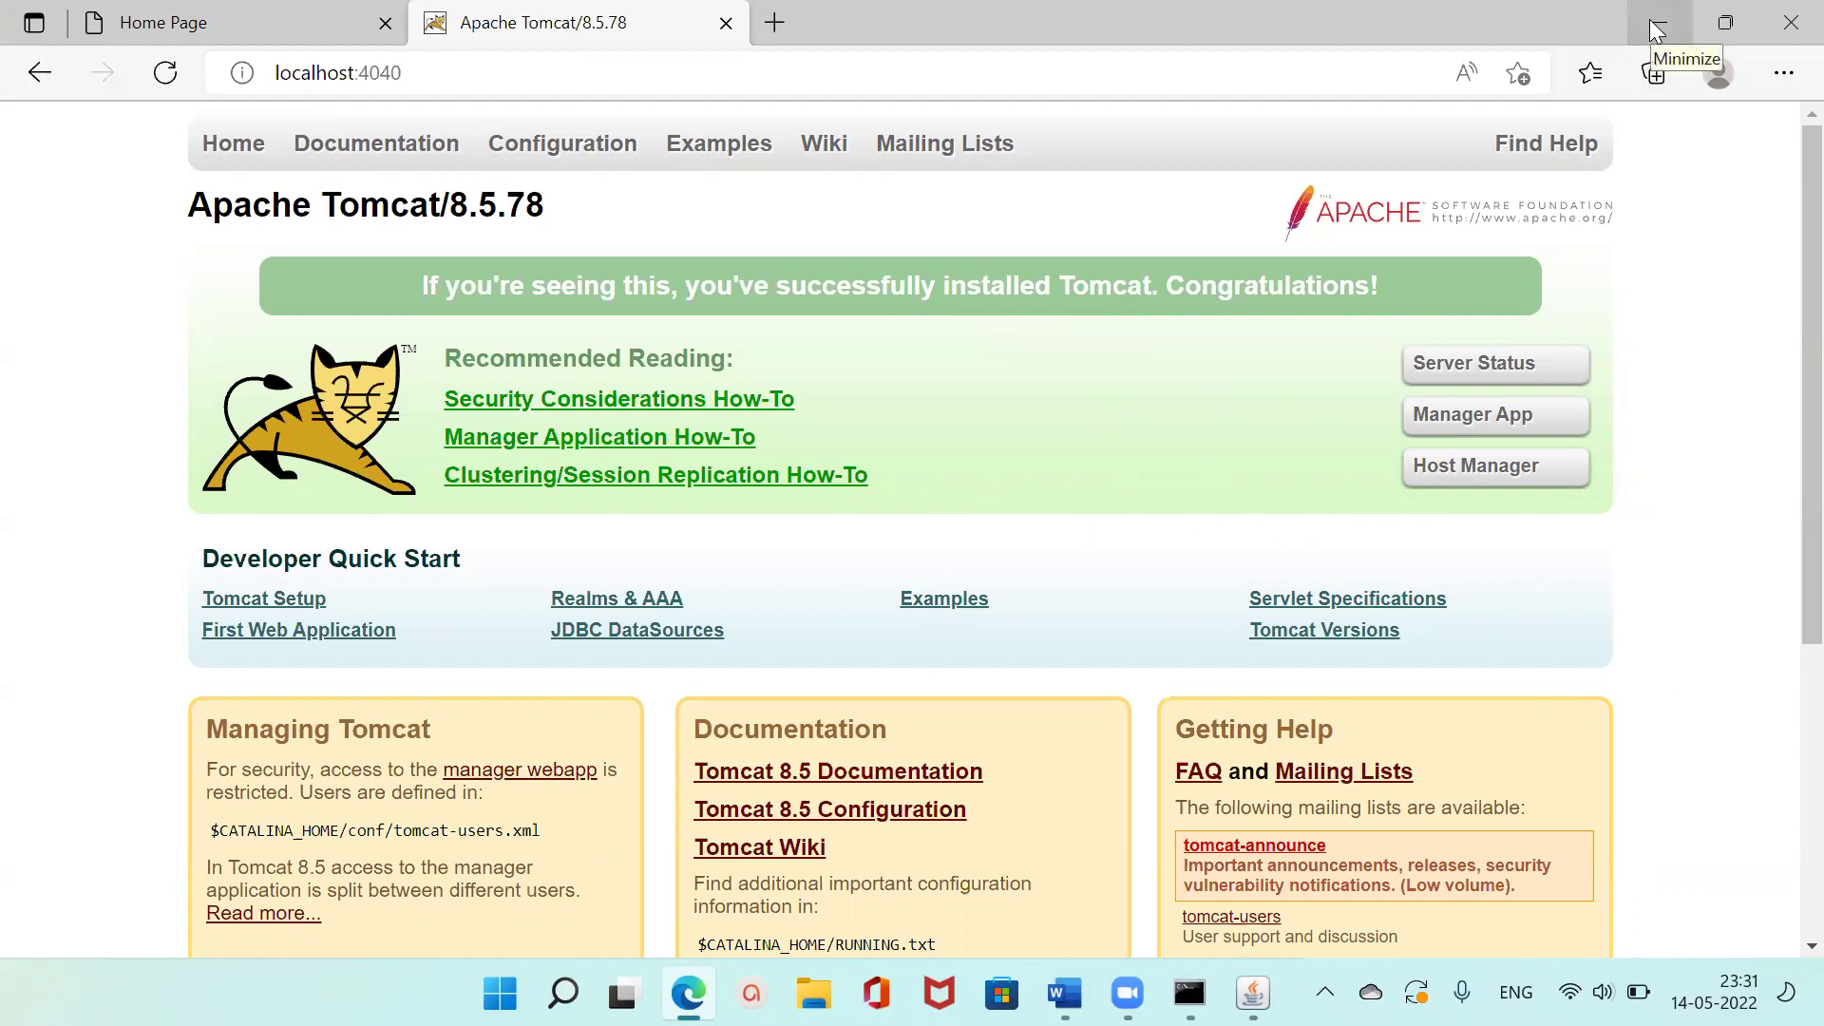
key(super+Down)
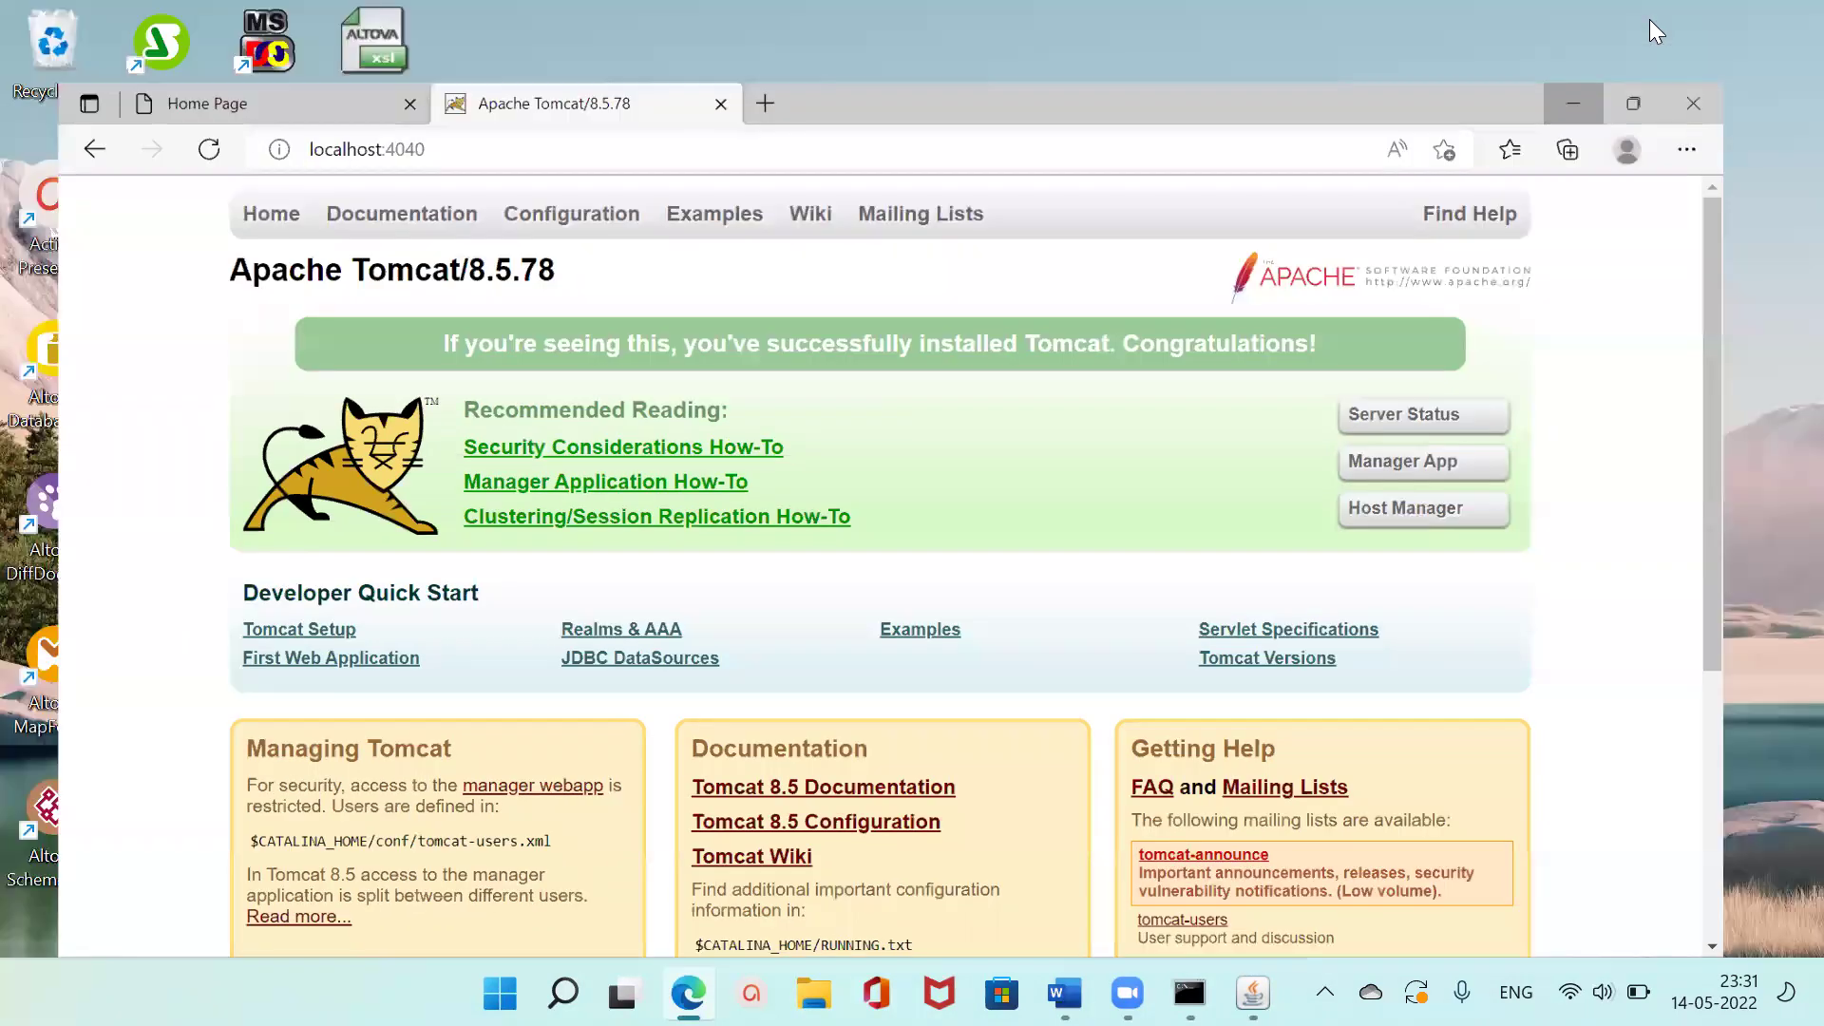
key(super+Down)
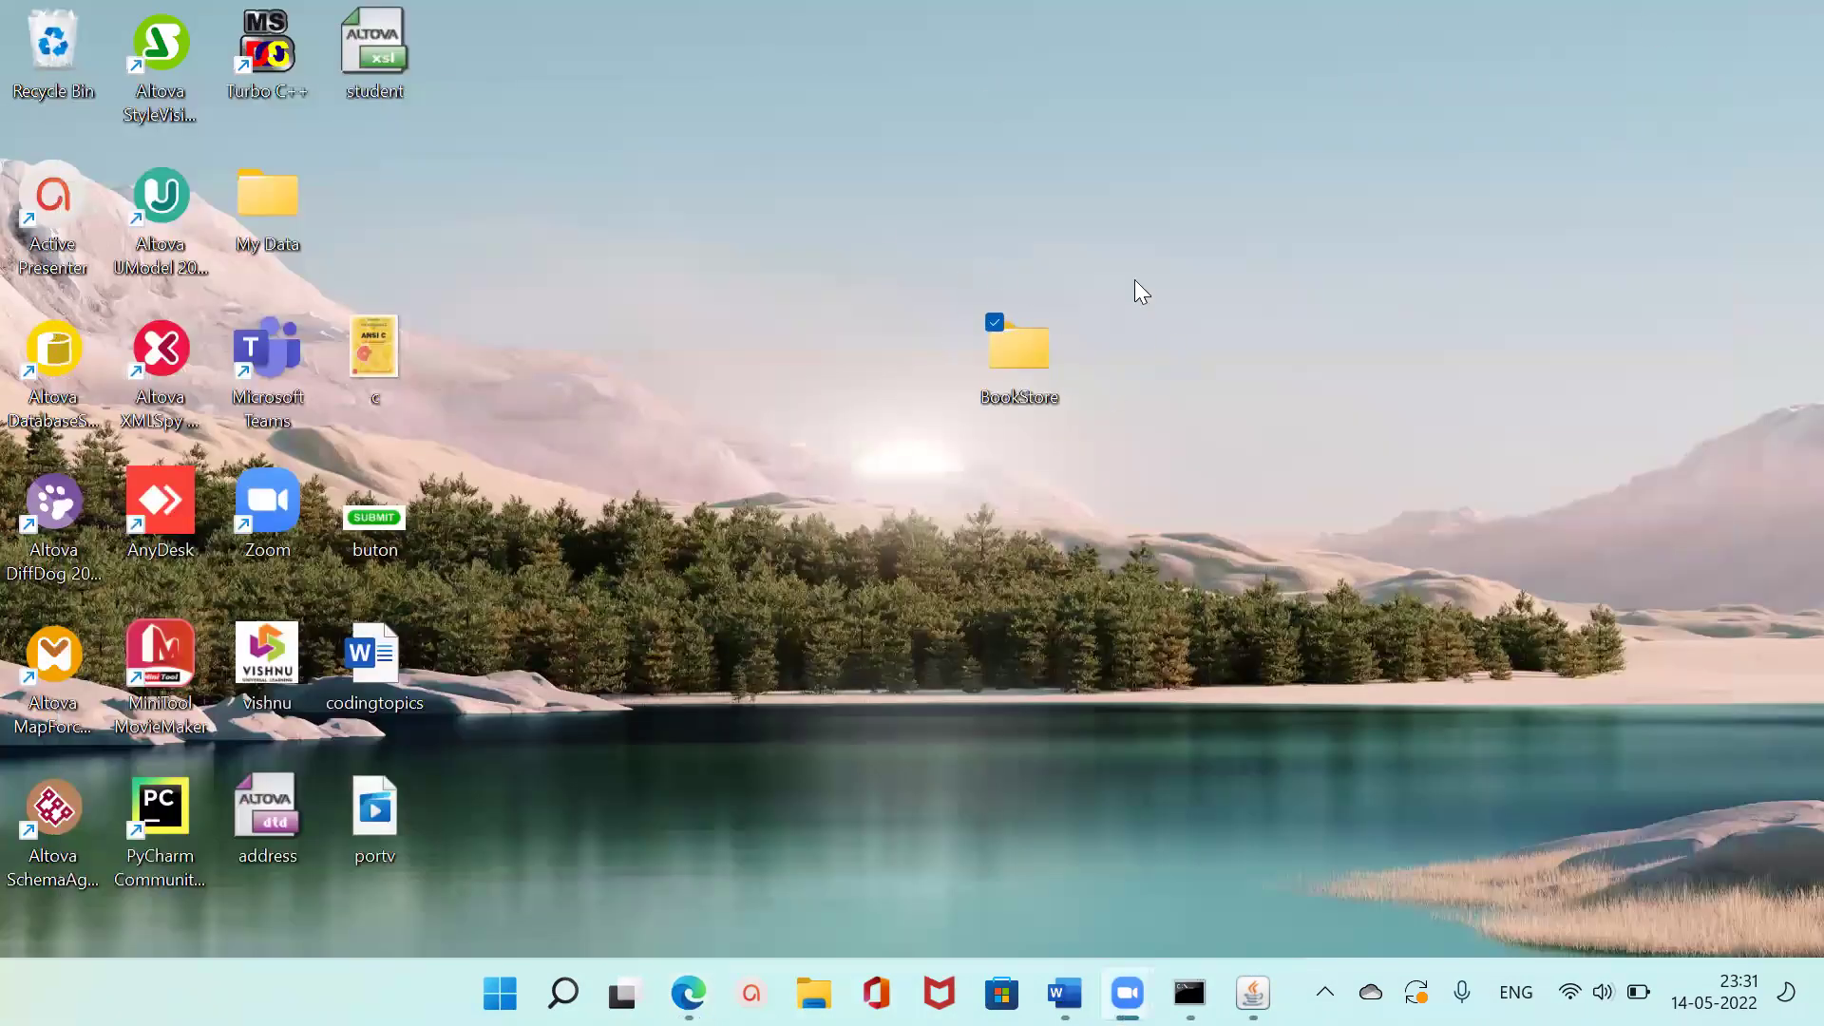
Copy the BookStore folder from the desktop and open C:\Program Files\Apache Software Foundation\Tomcat 8.5 in File Explorer.
right_click(1016, 344)
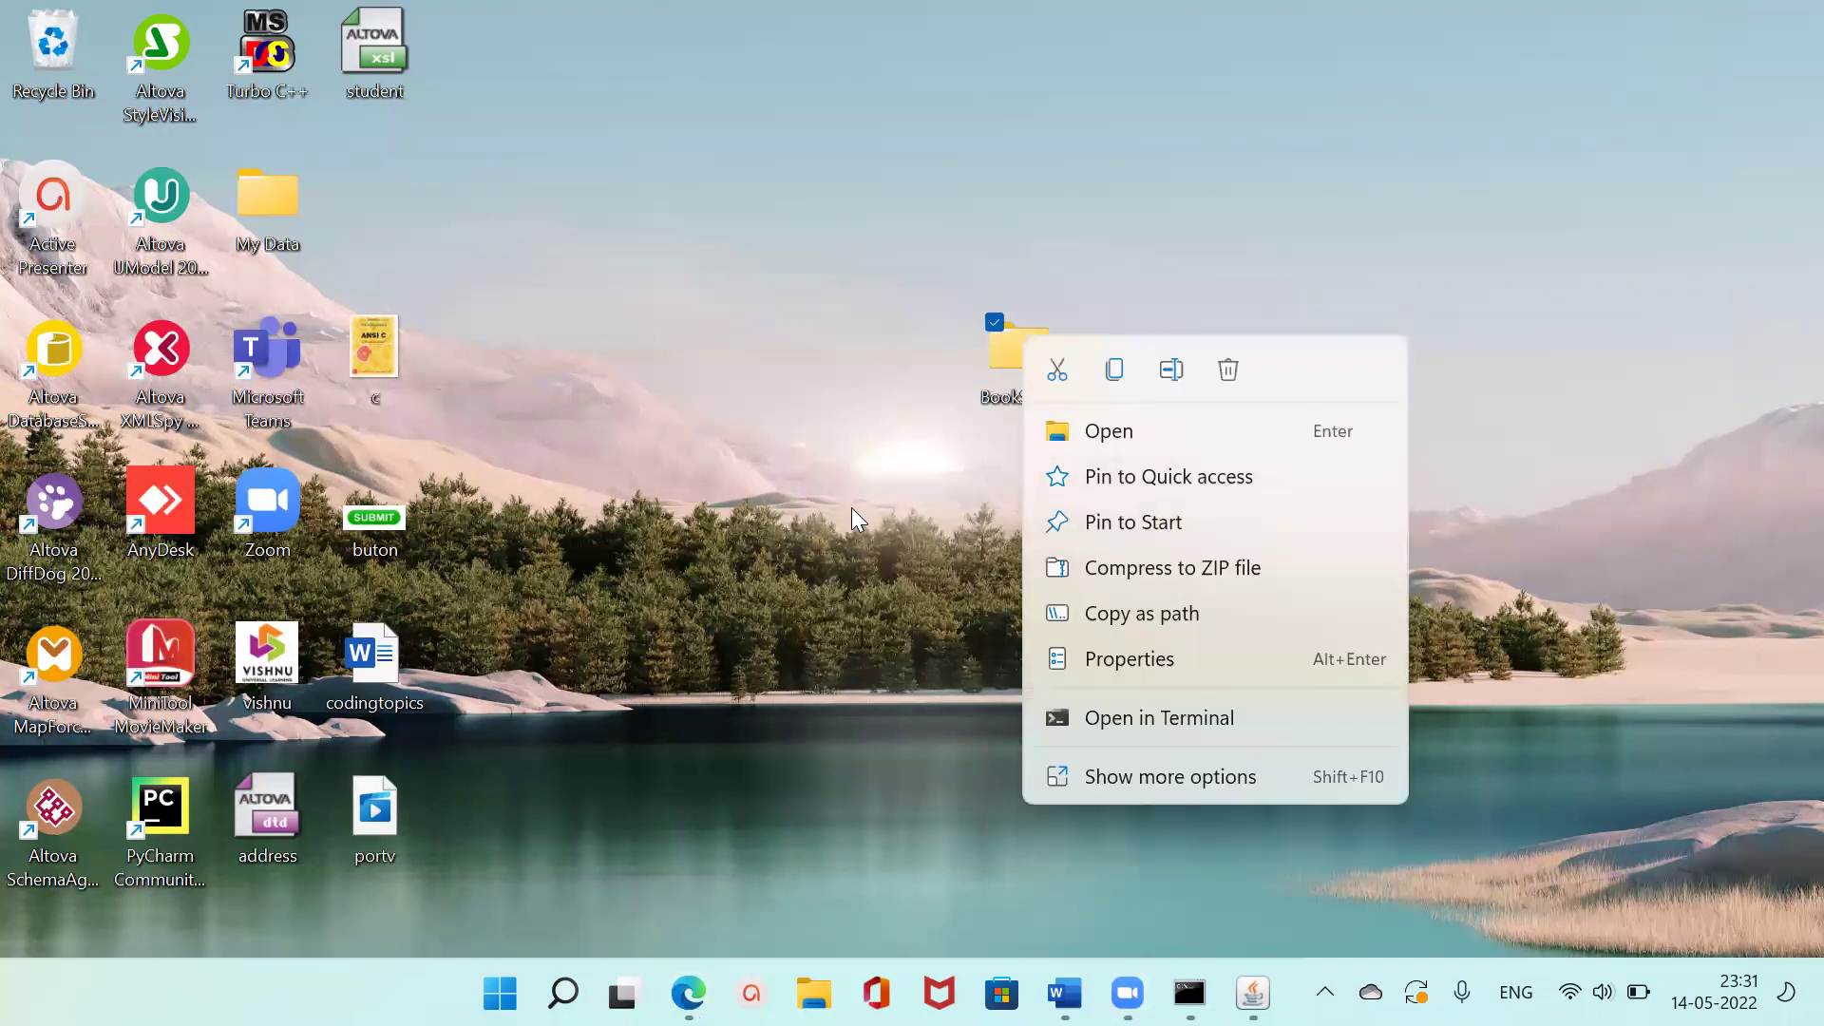
click(1114, 371)
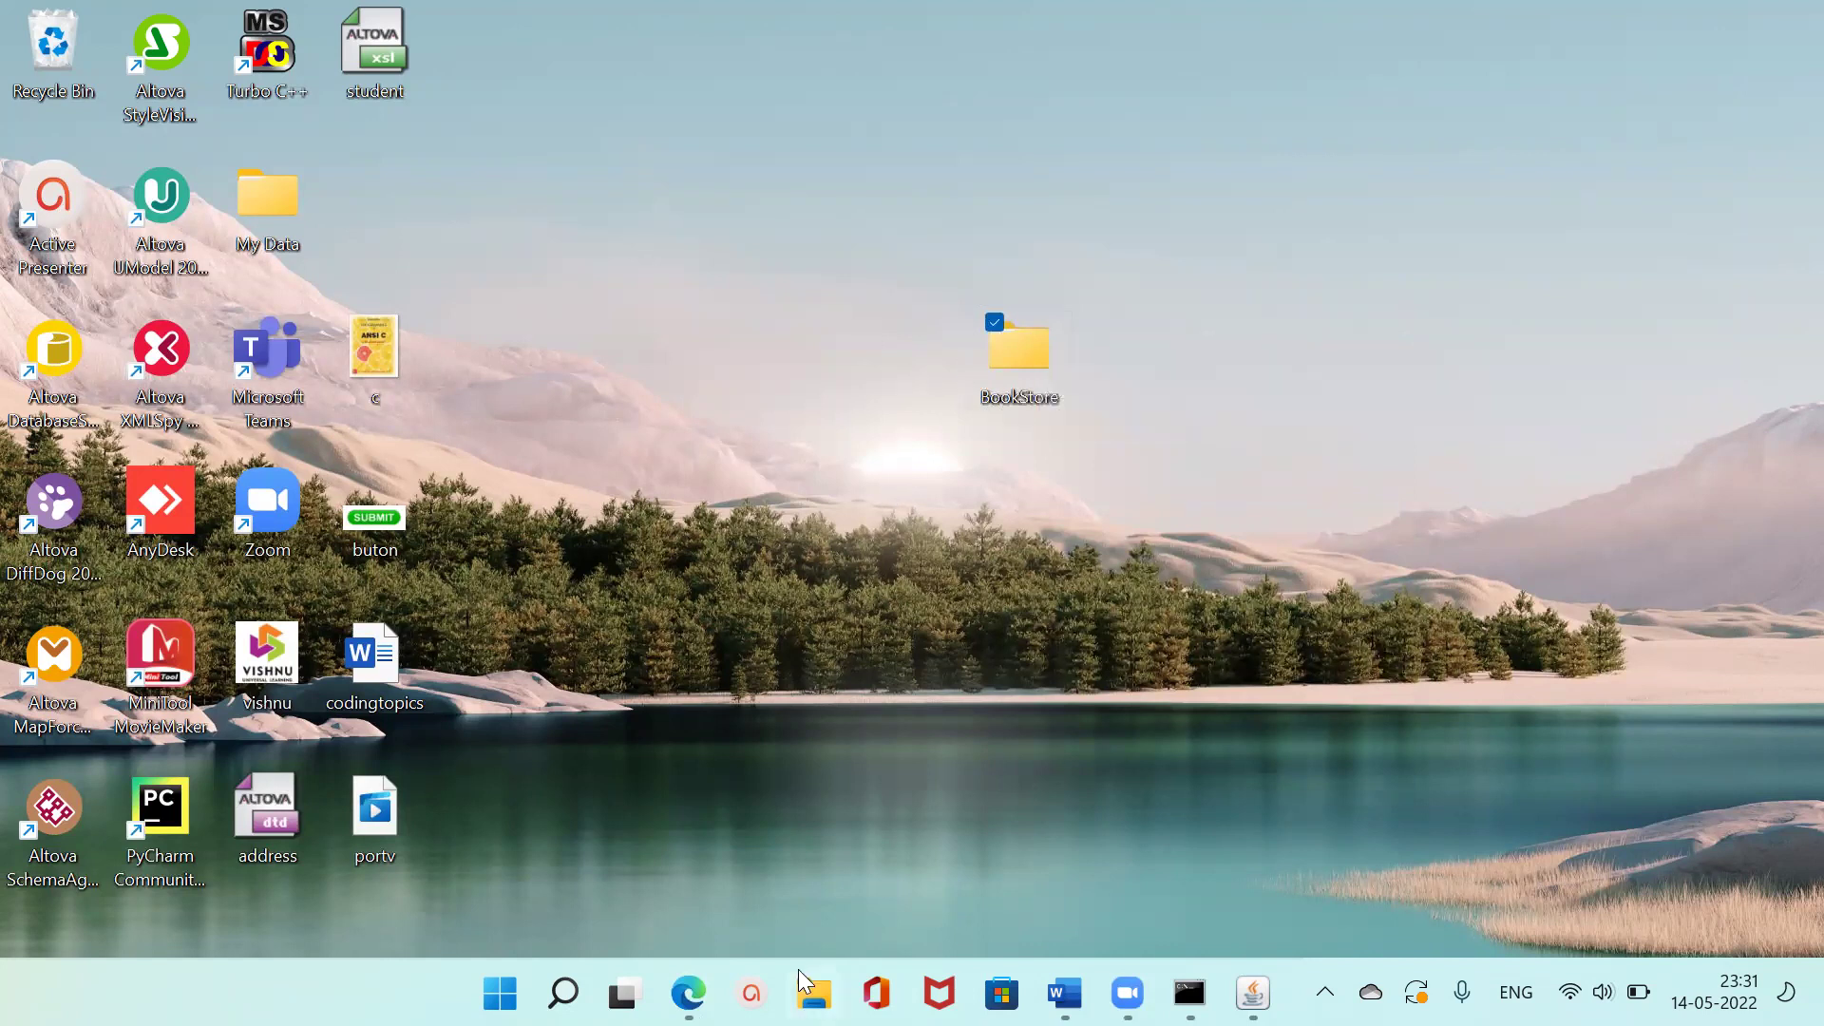
click(814, 993)
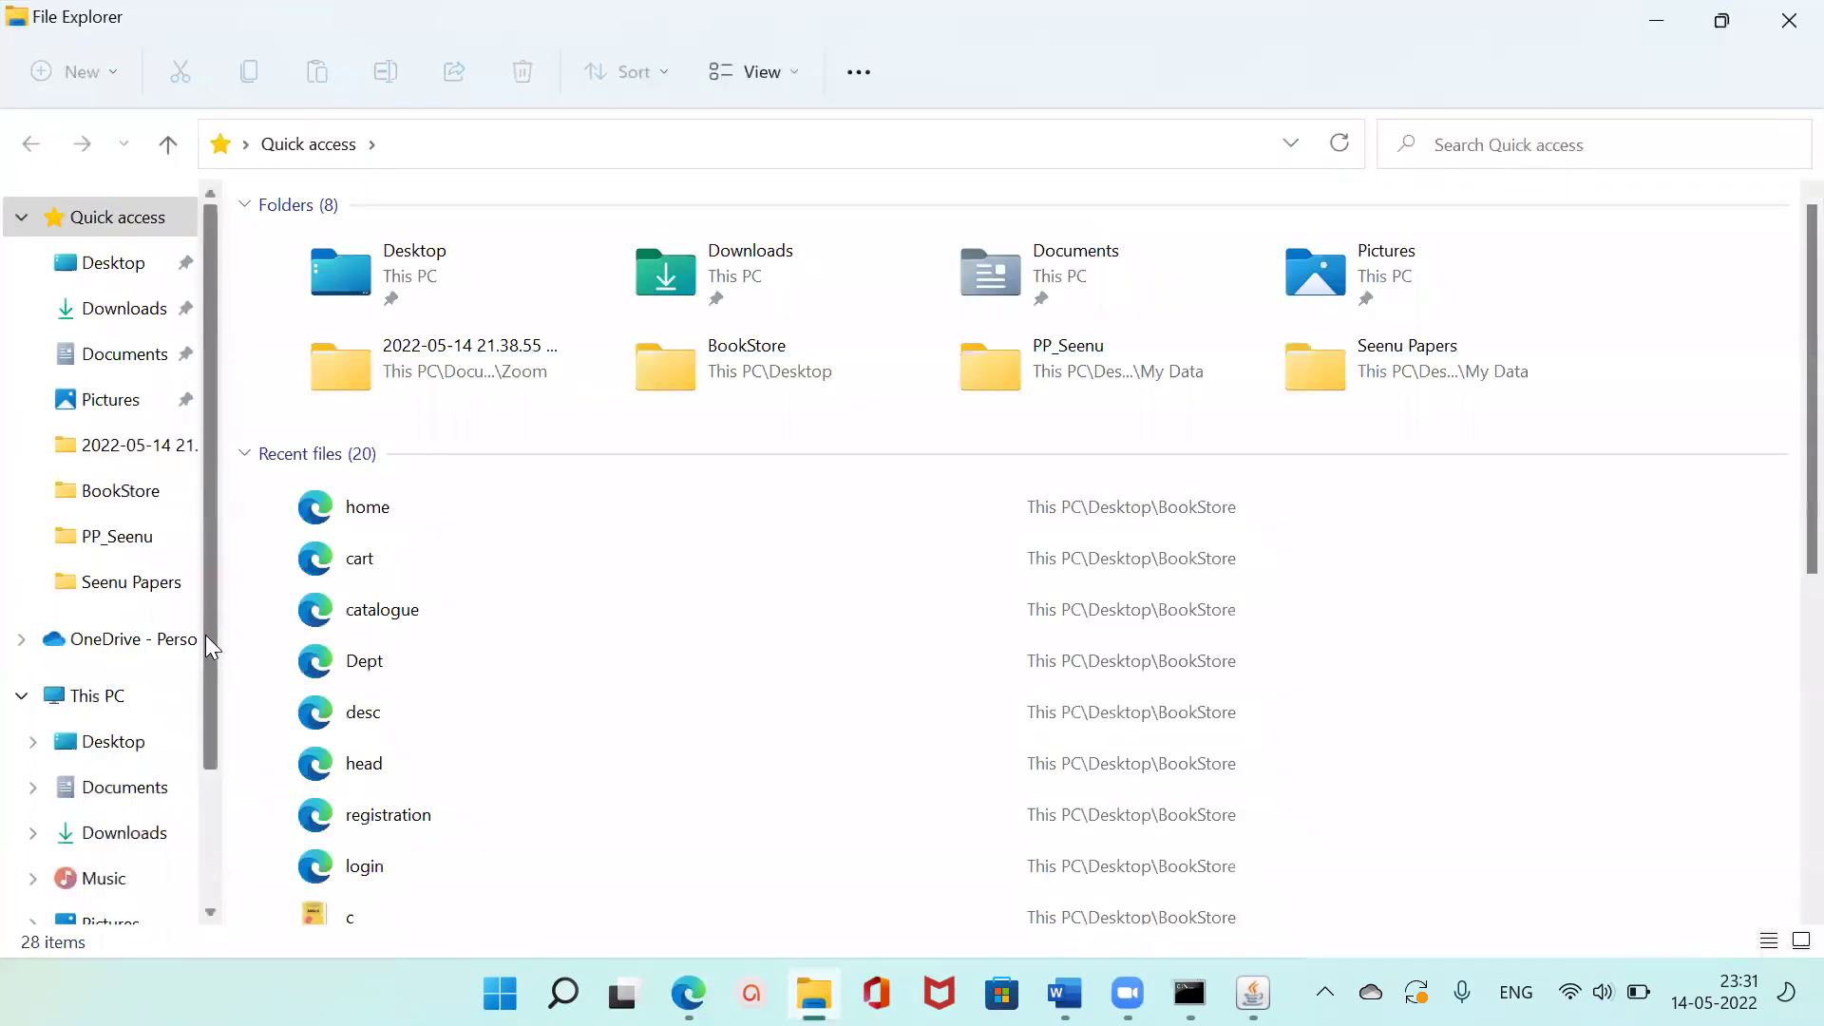
click(86, 697)
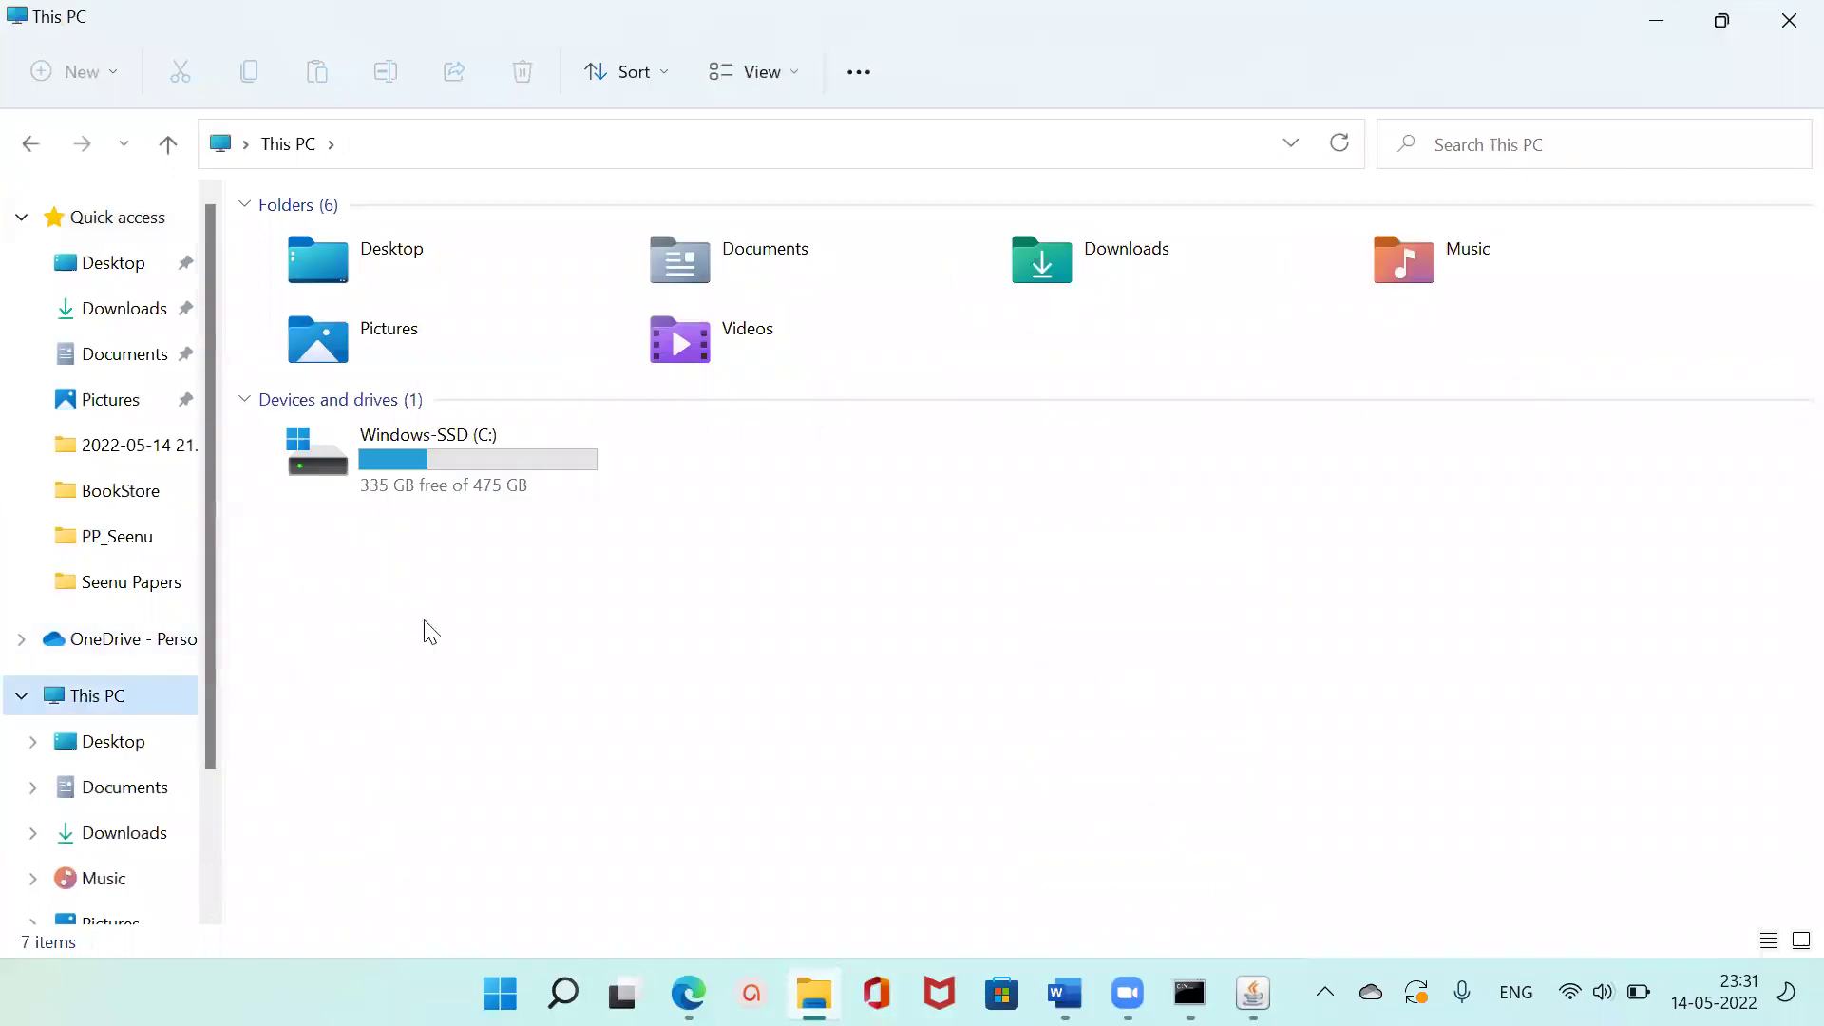
double_click(449, 451)
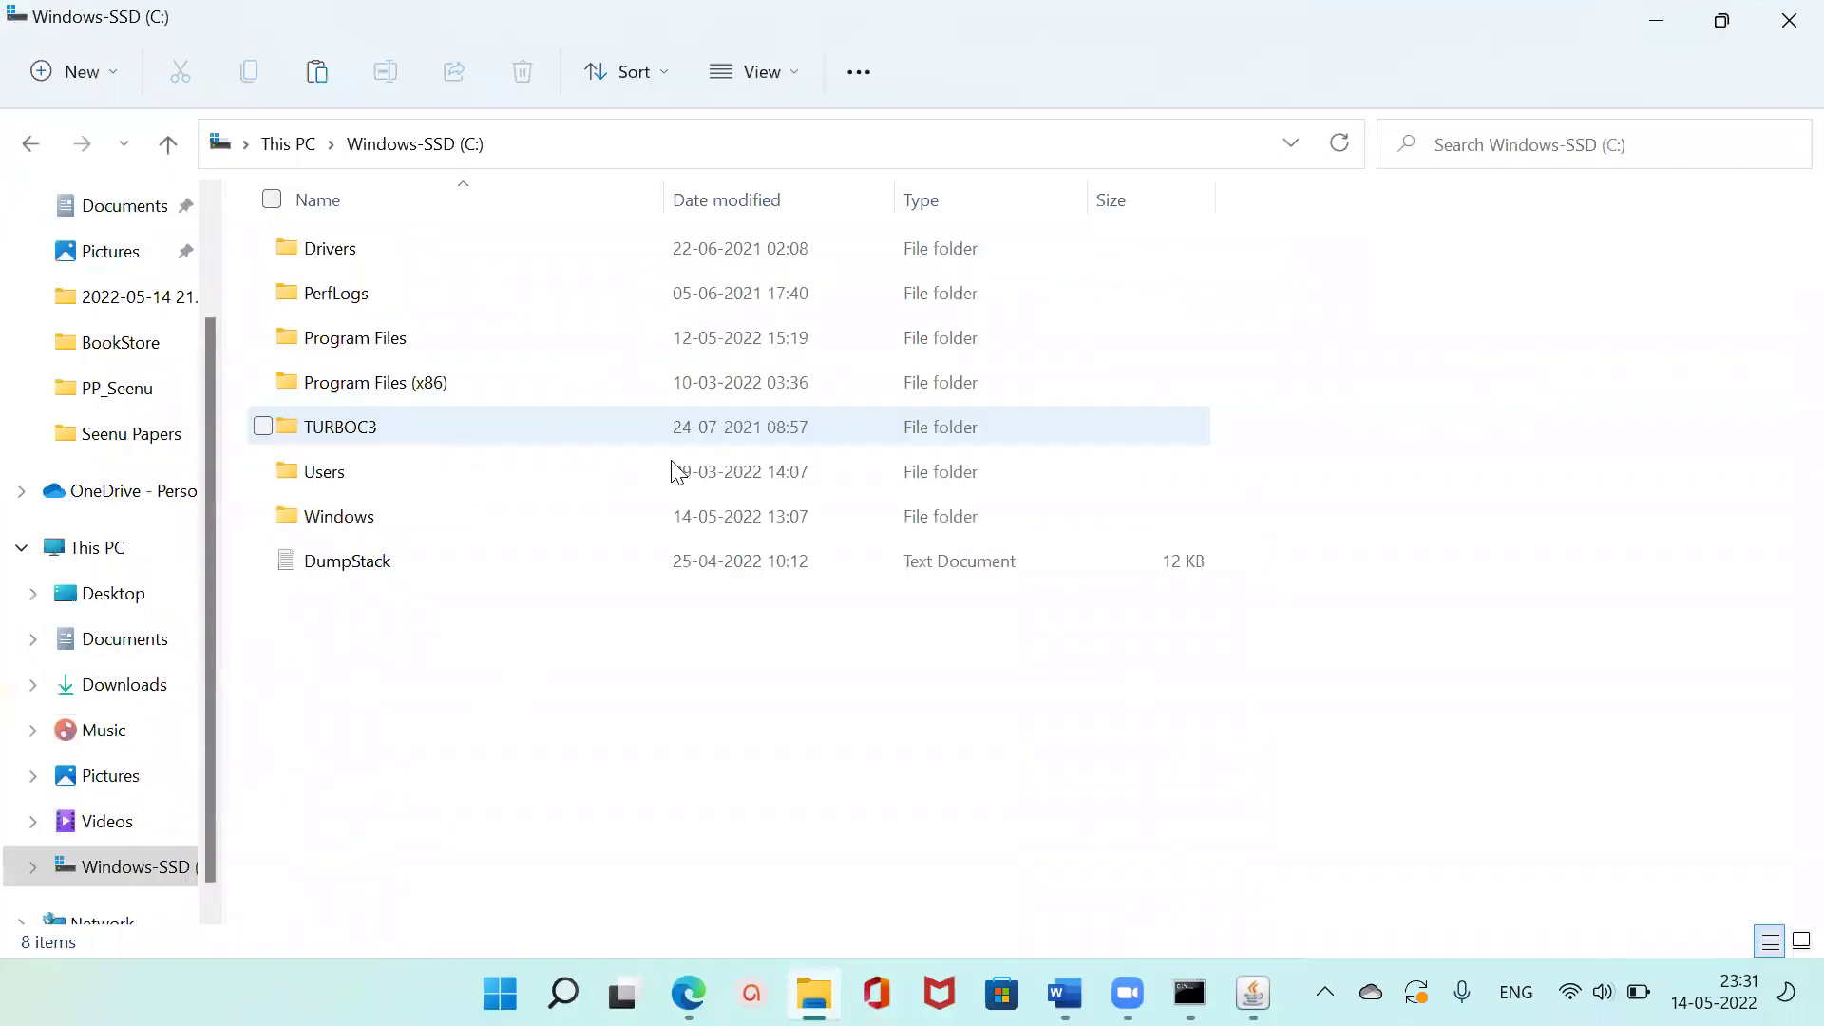
double_click(458, 346)
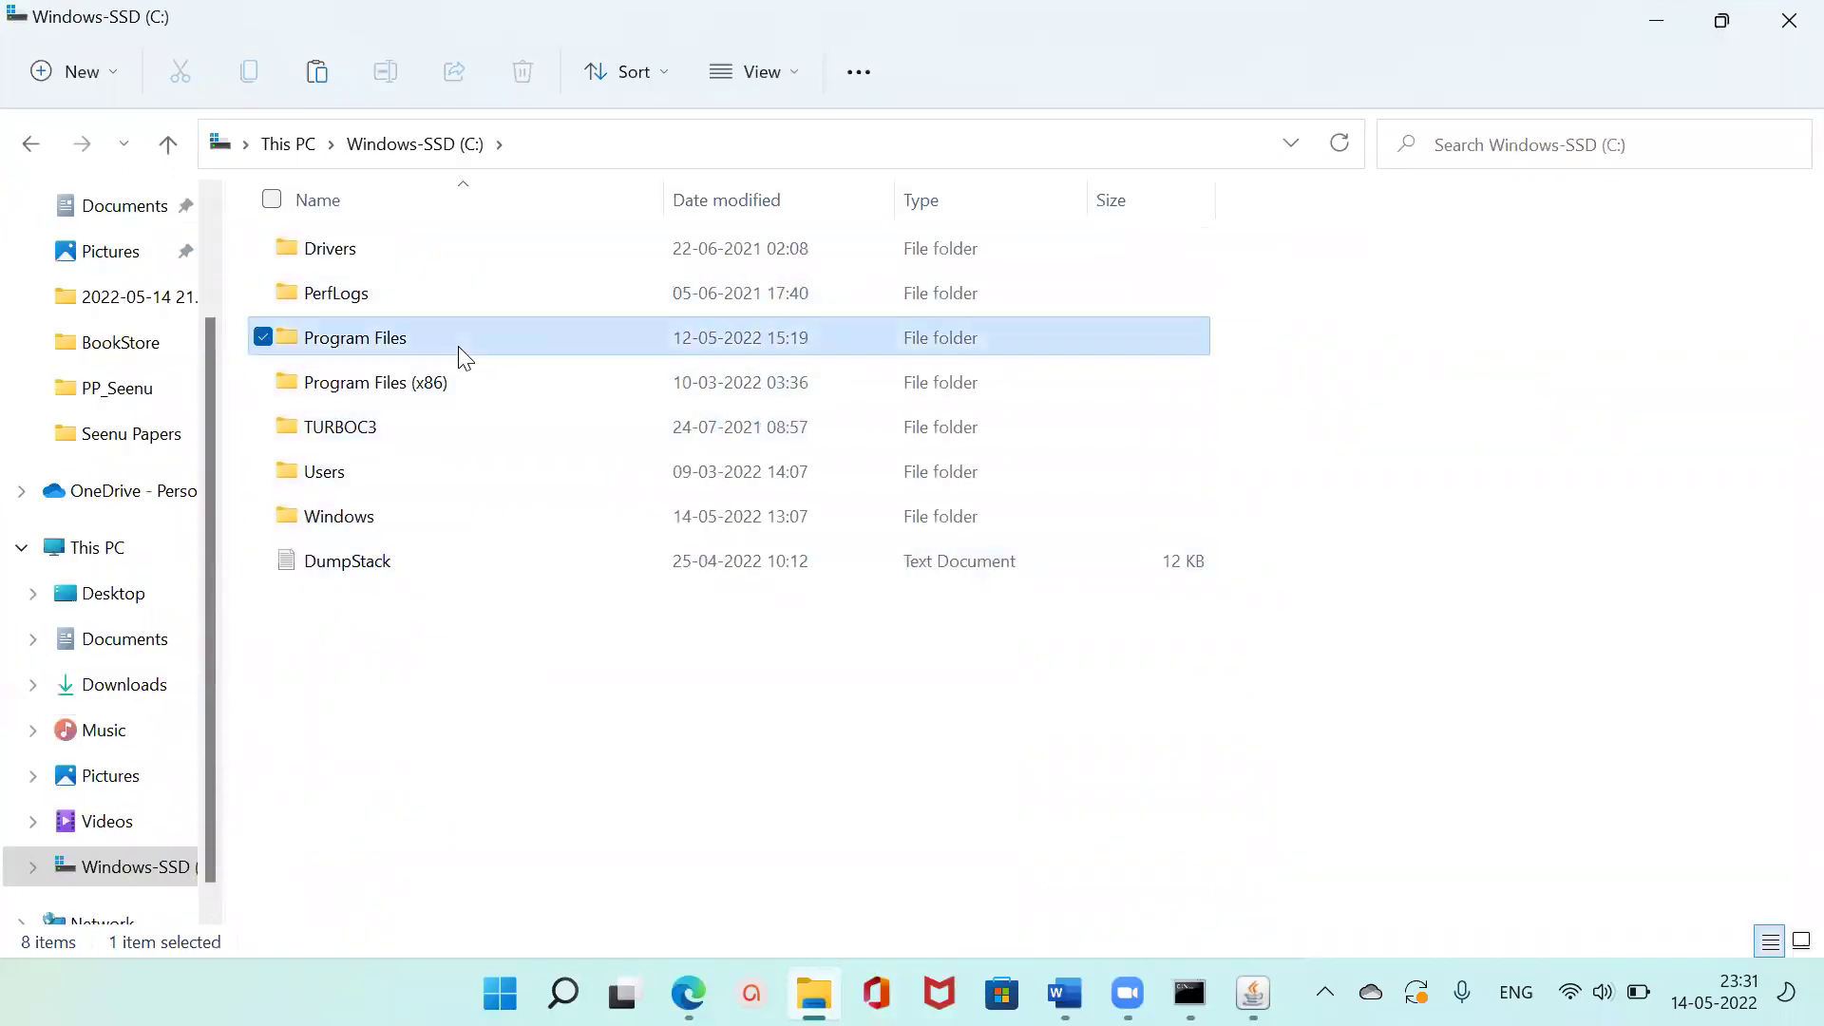
double_click(415, 339)
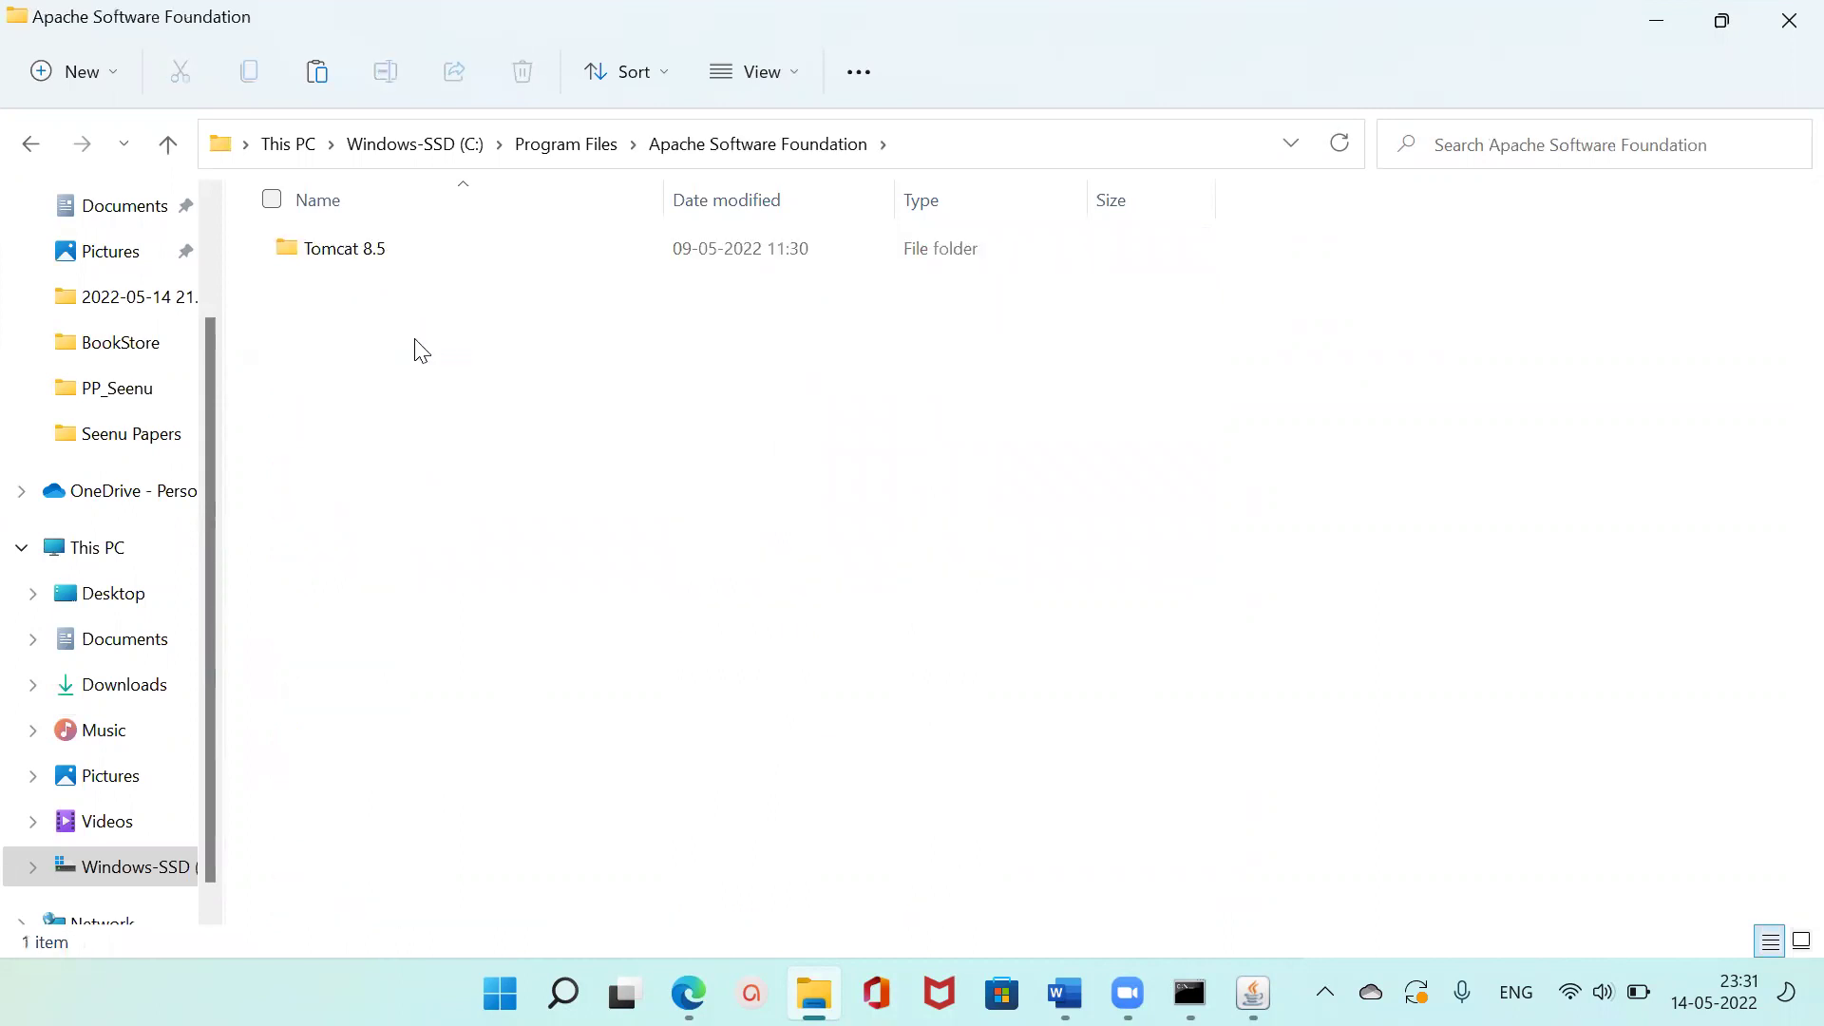
double_click(350, 247)
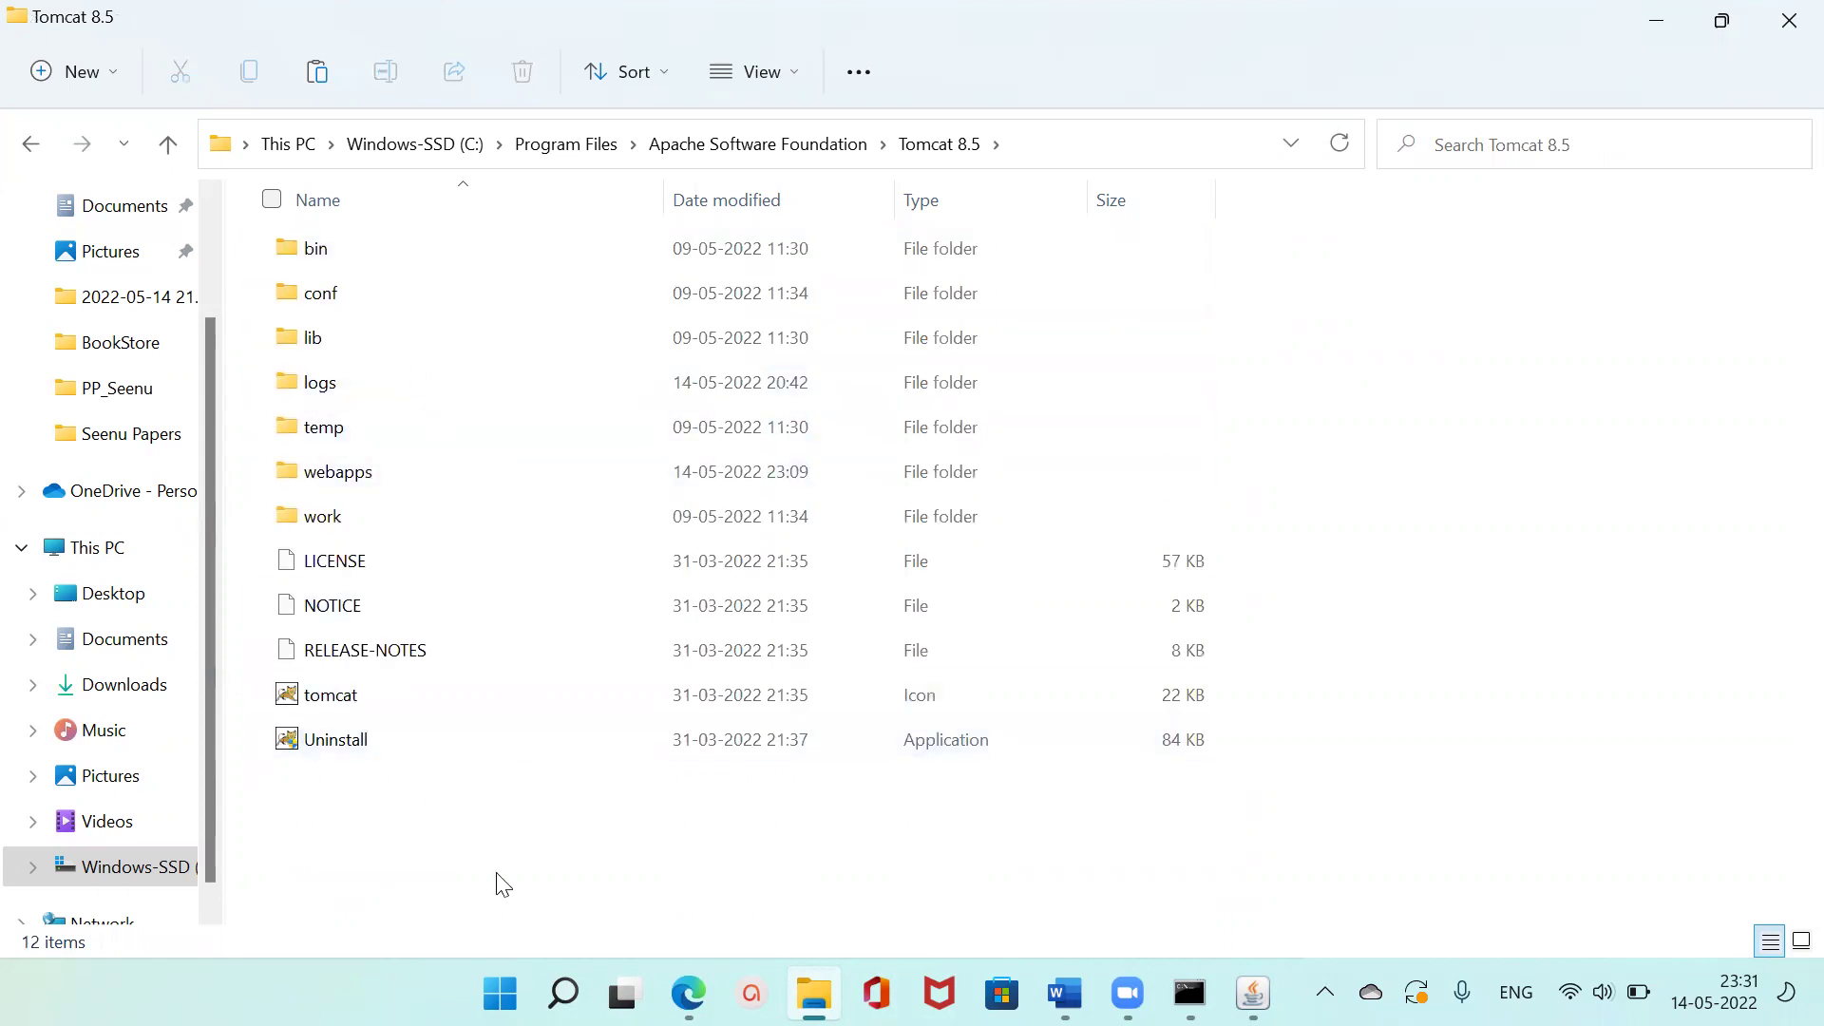
Paste the copied BookStore folder into the ROOT folder under Tomcat's webapps, and close File Explorer.
mouse_move(408, 486)
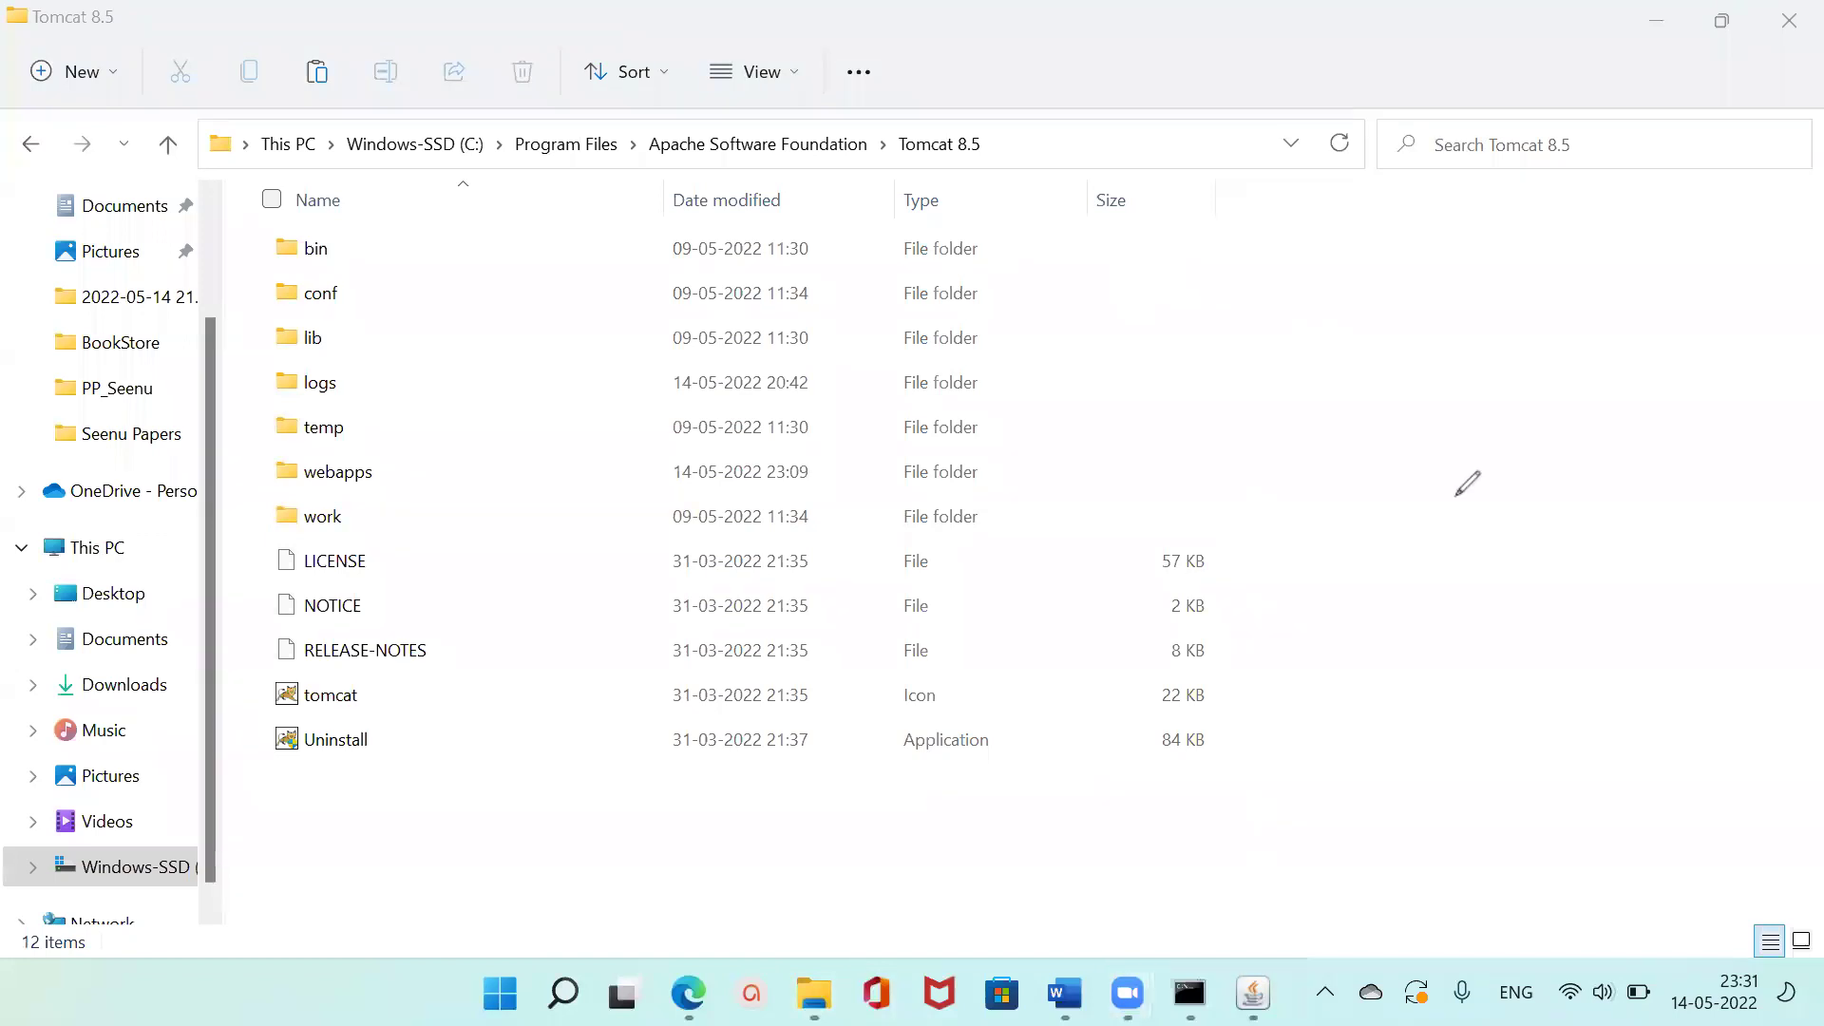
mouse_move(408, 447)
mouse_down()
mouse_move(281, 482)
mouse_move(404, 486)
mouse_move(399, 439)
mouse_up()
double_click(346, 473)
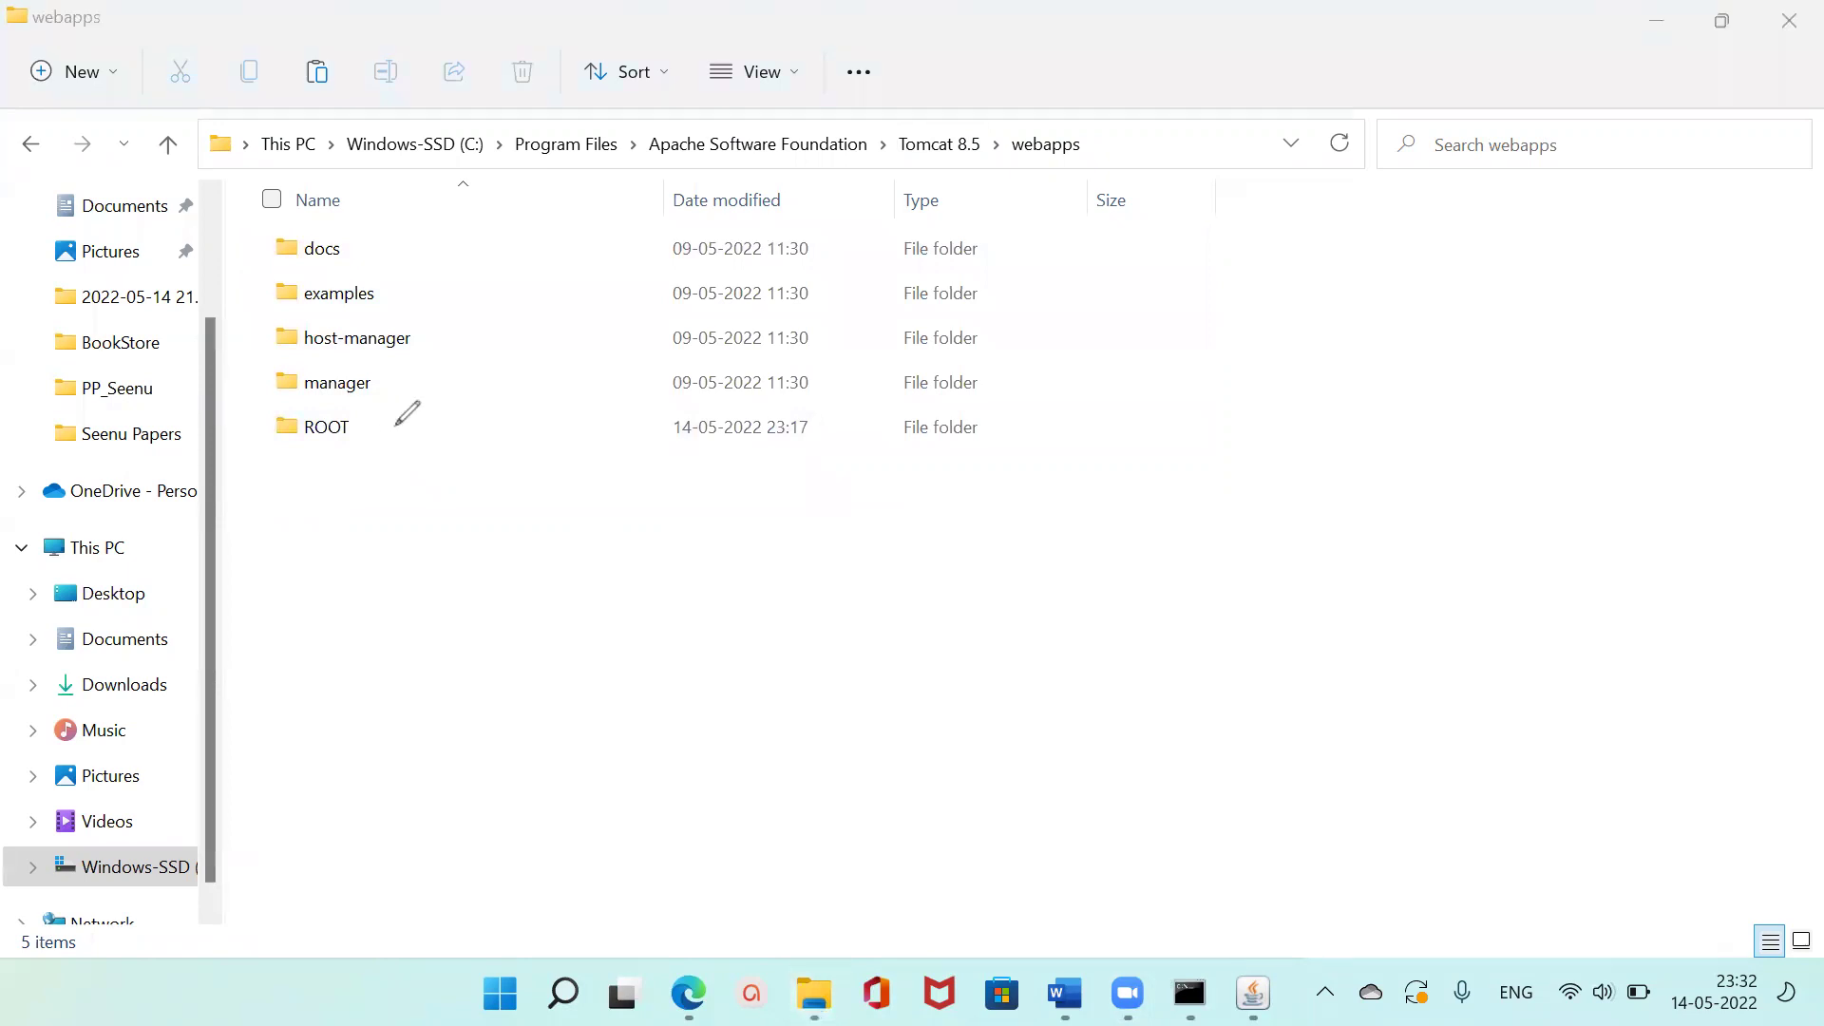
drag(397, 426, 365, 387)
double_click(332, 435)
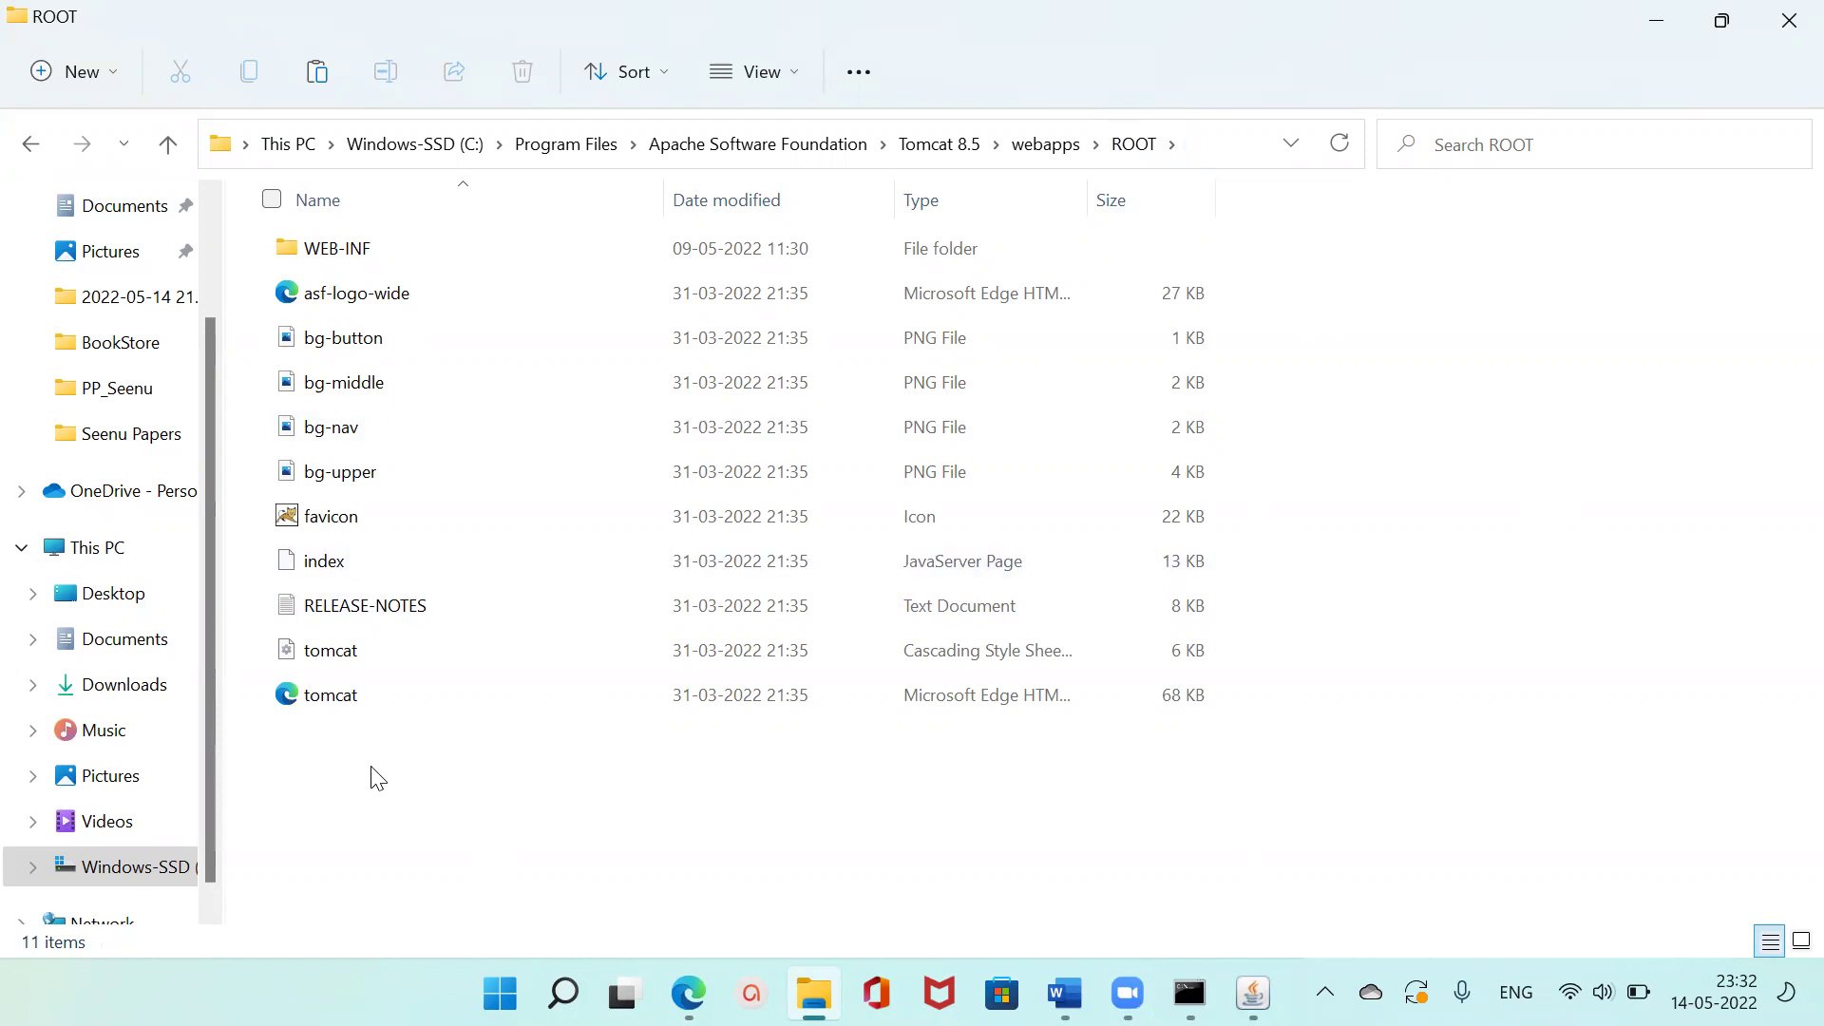
key(ctrl+v)
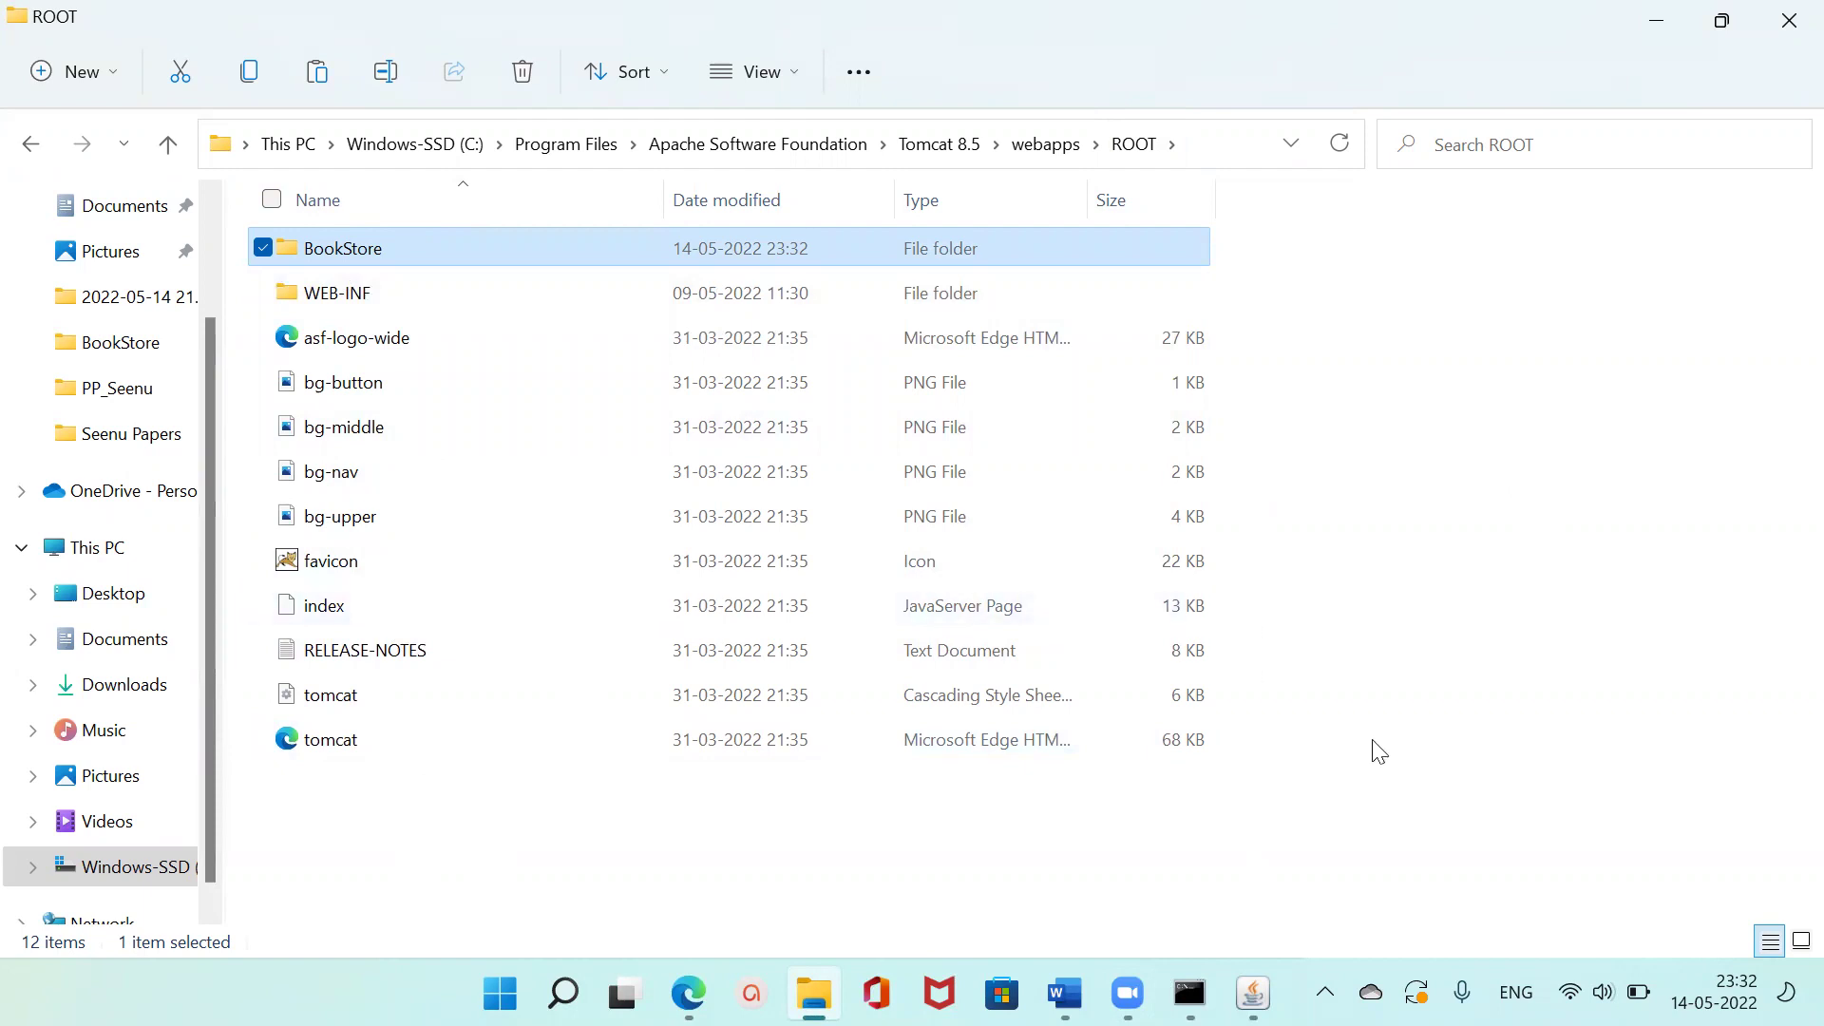
click(1447, 667)
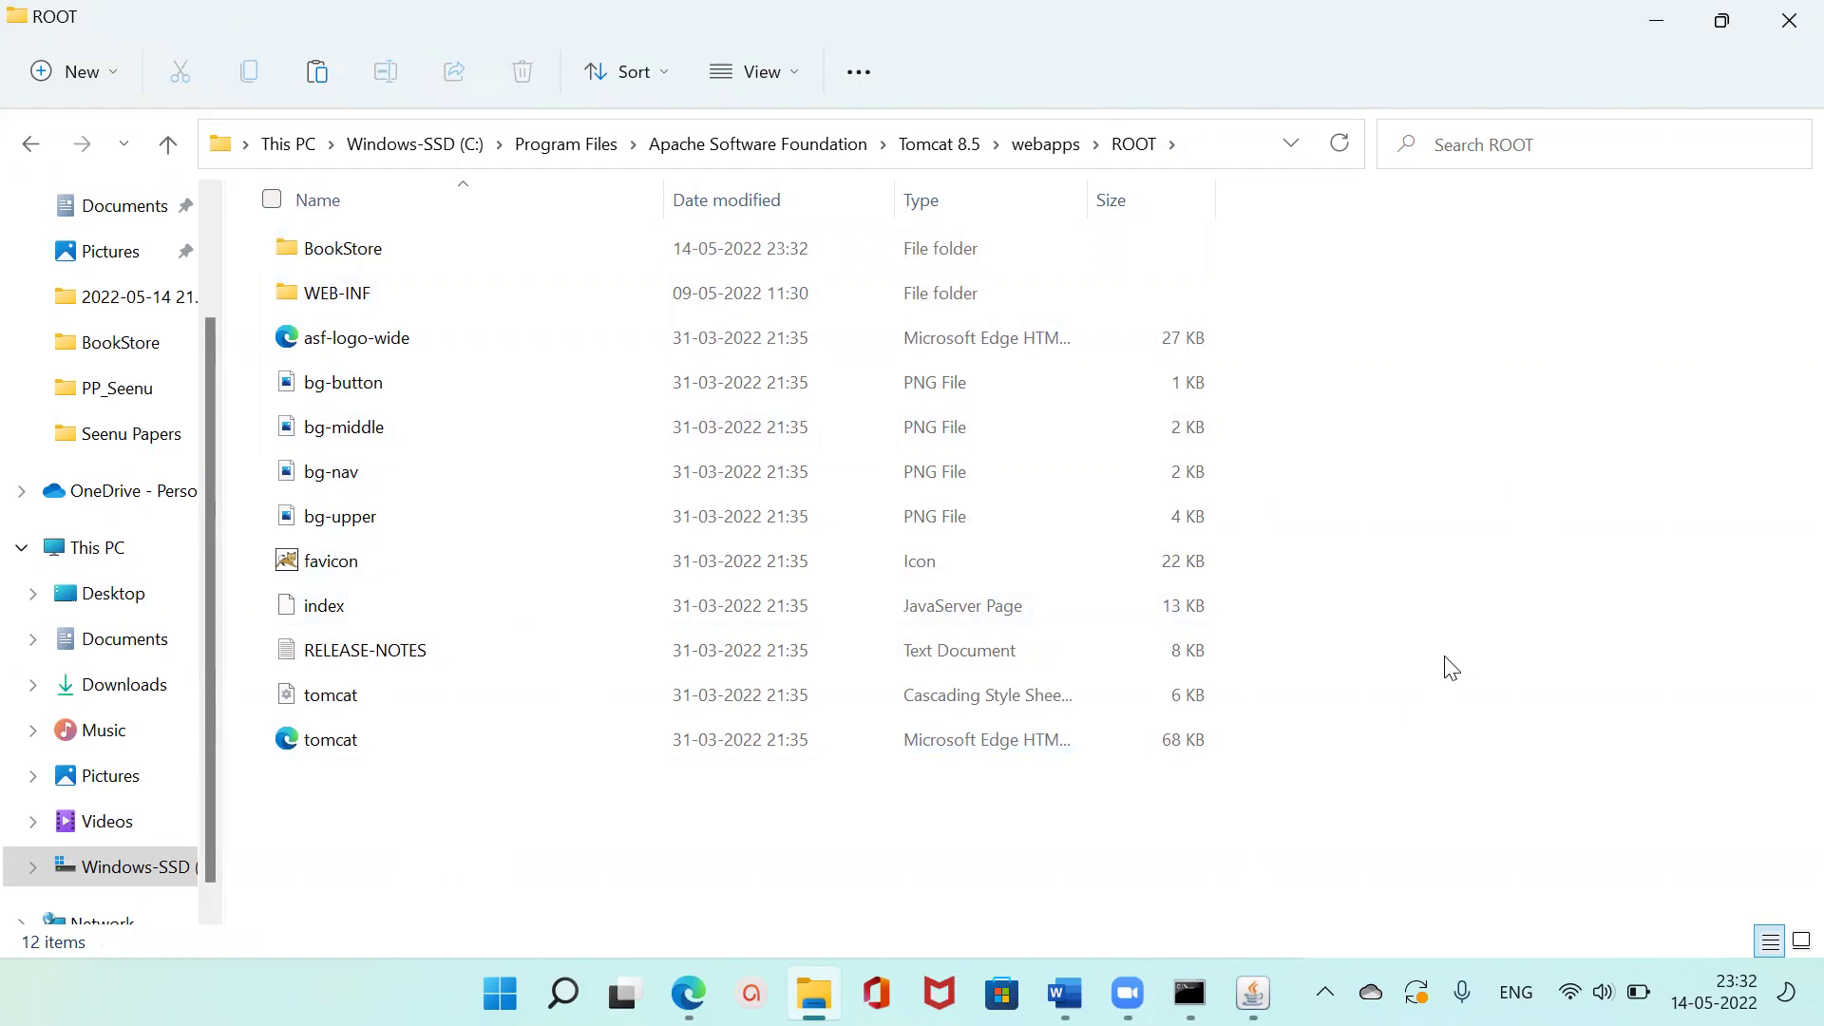
click(1786, 23)
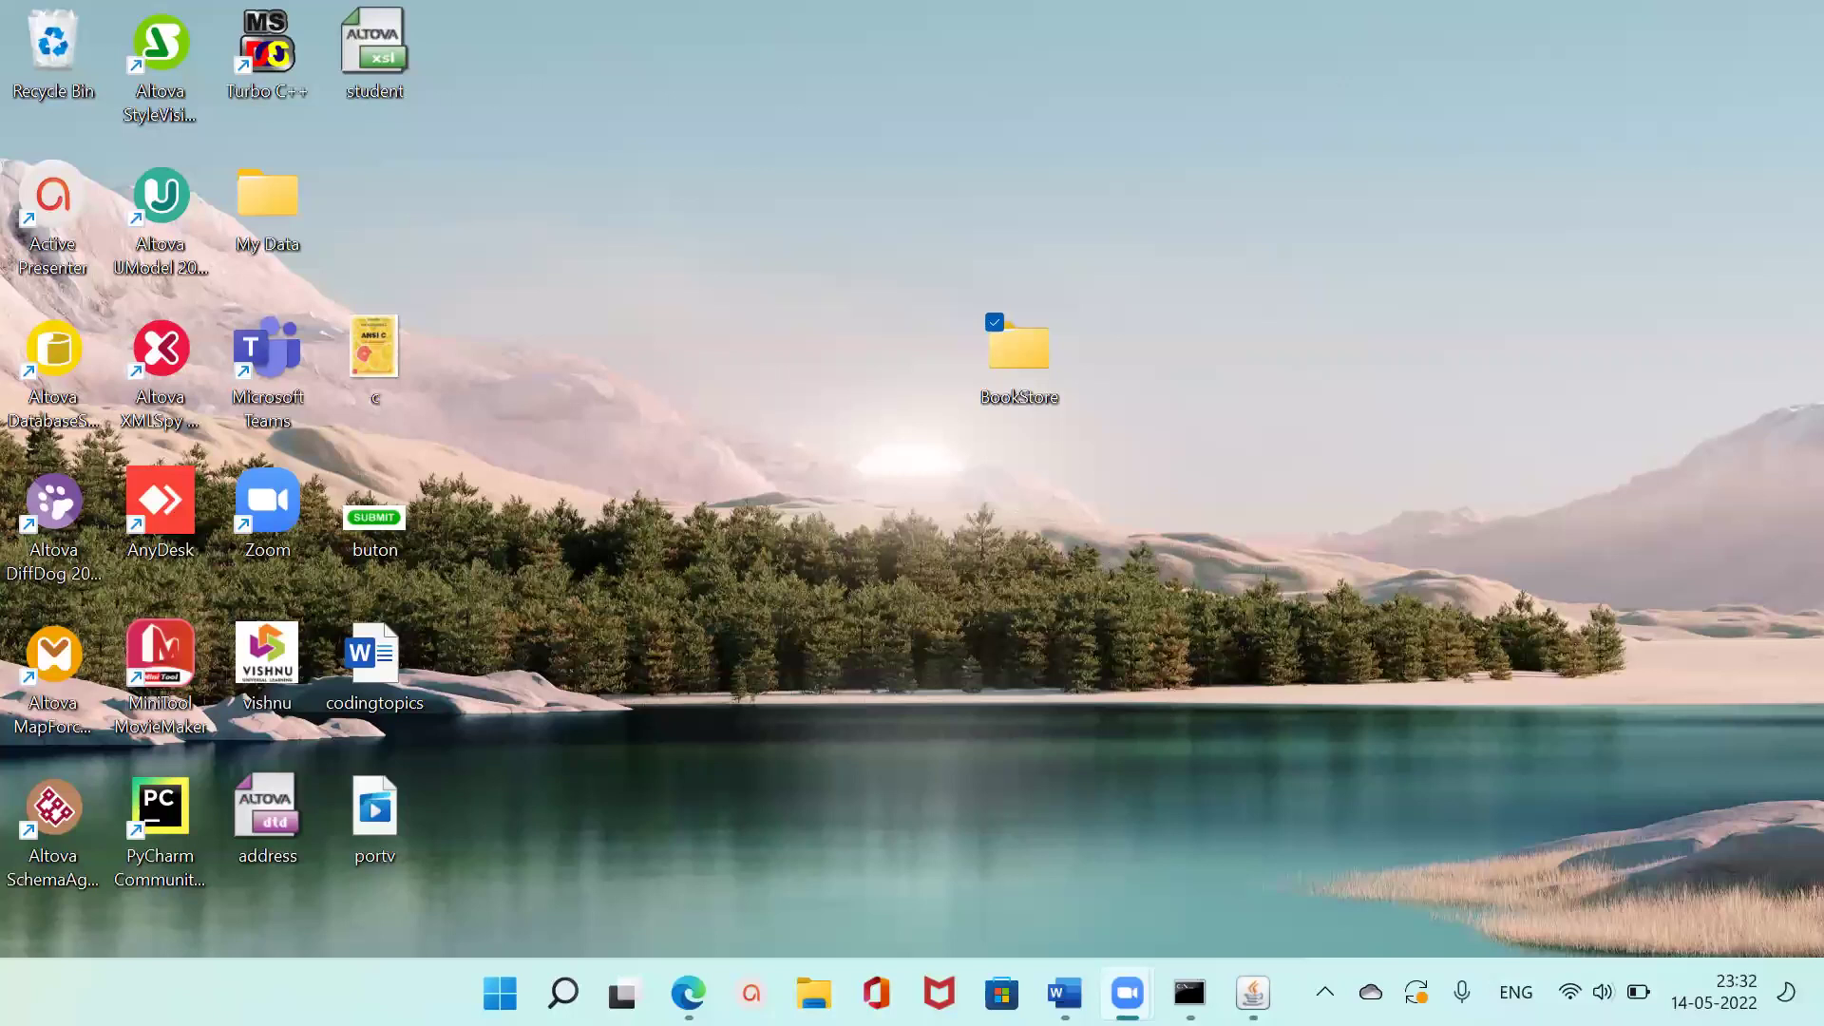
Switch to Microsoft Edge and load localhost:4040/BookStore/home.html in the Apache Tomcat tab.
click(689, 993)
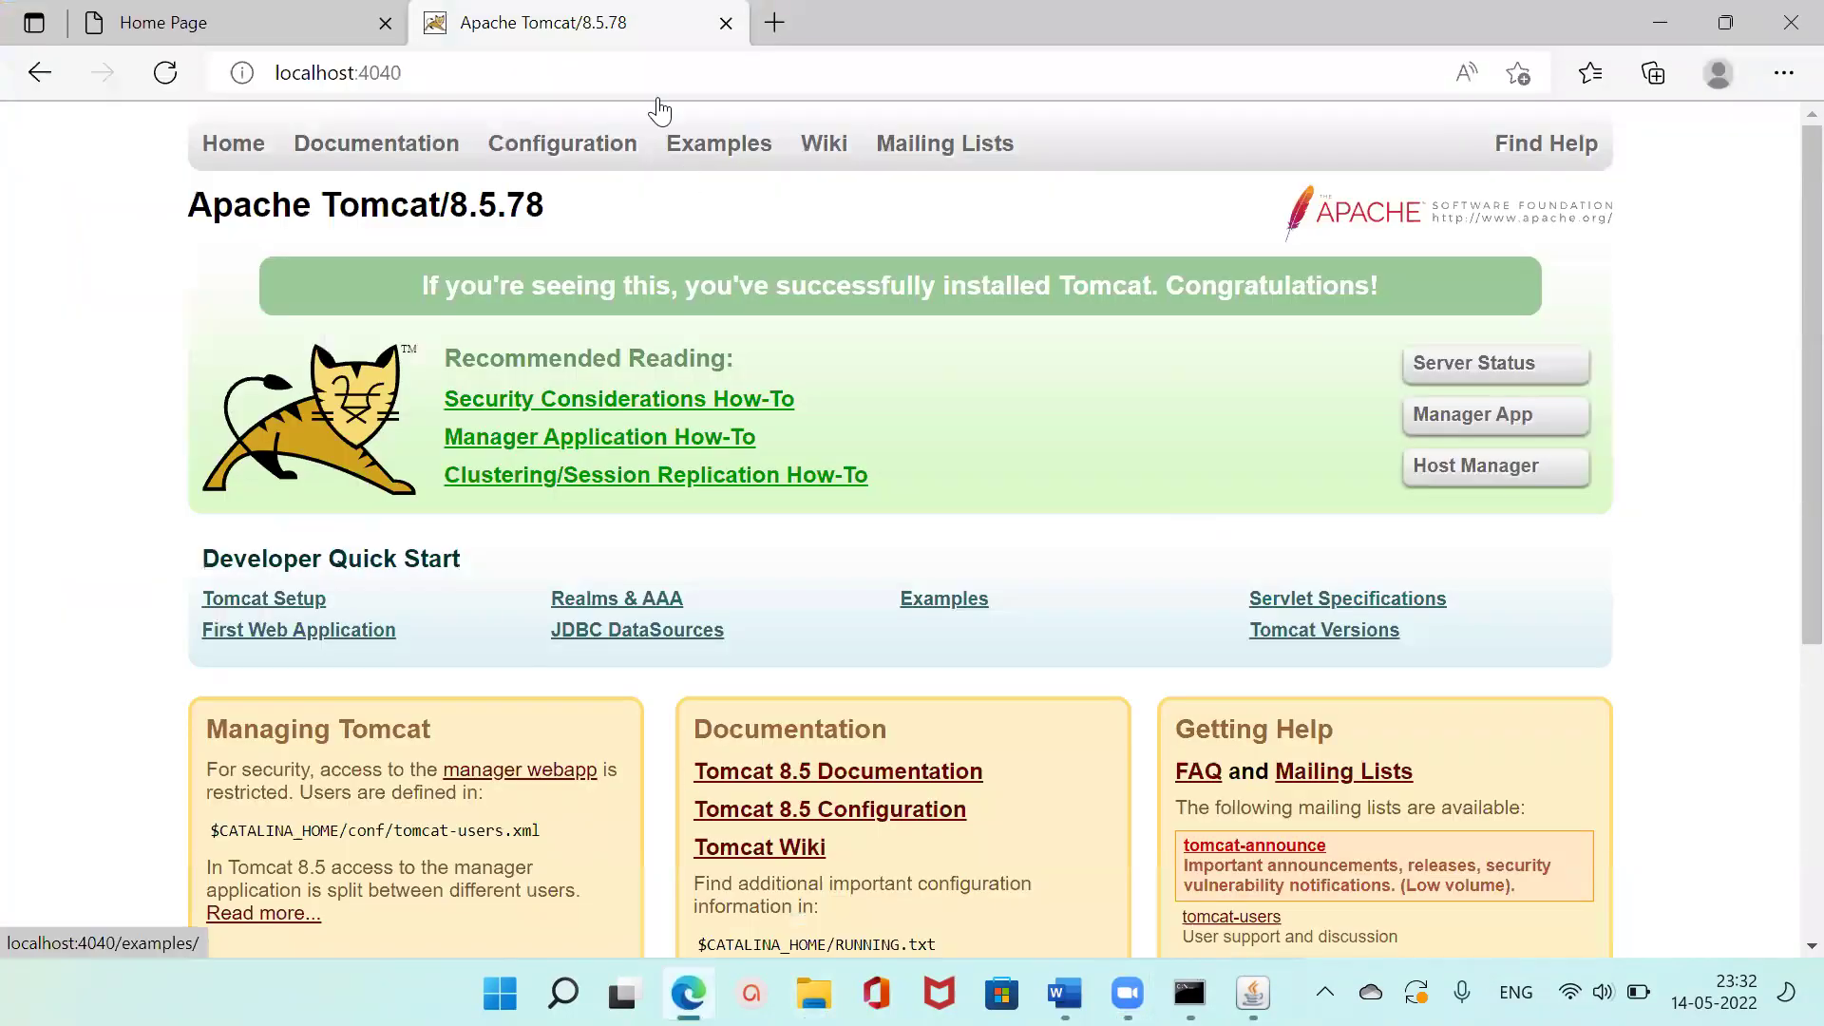
click(473, 71)
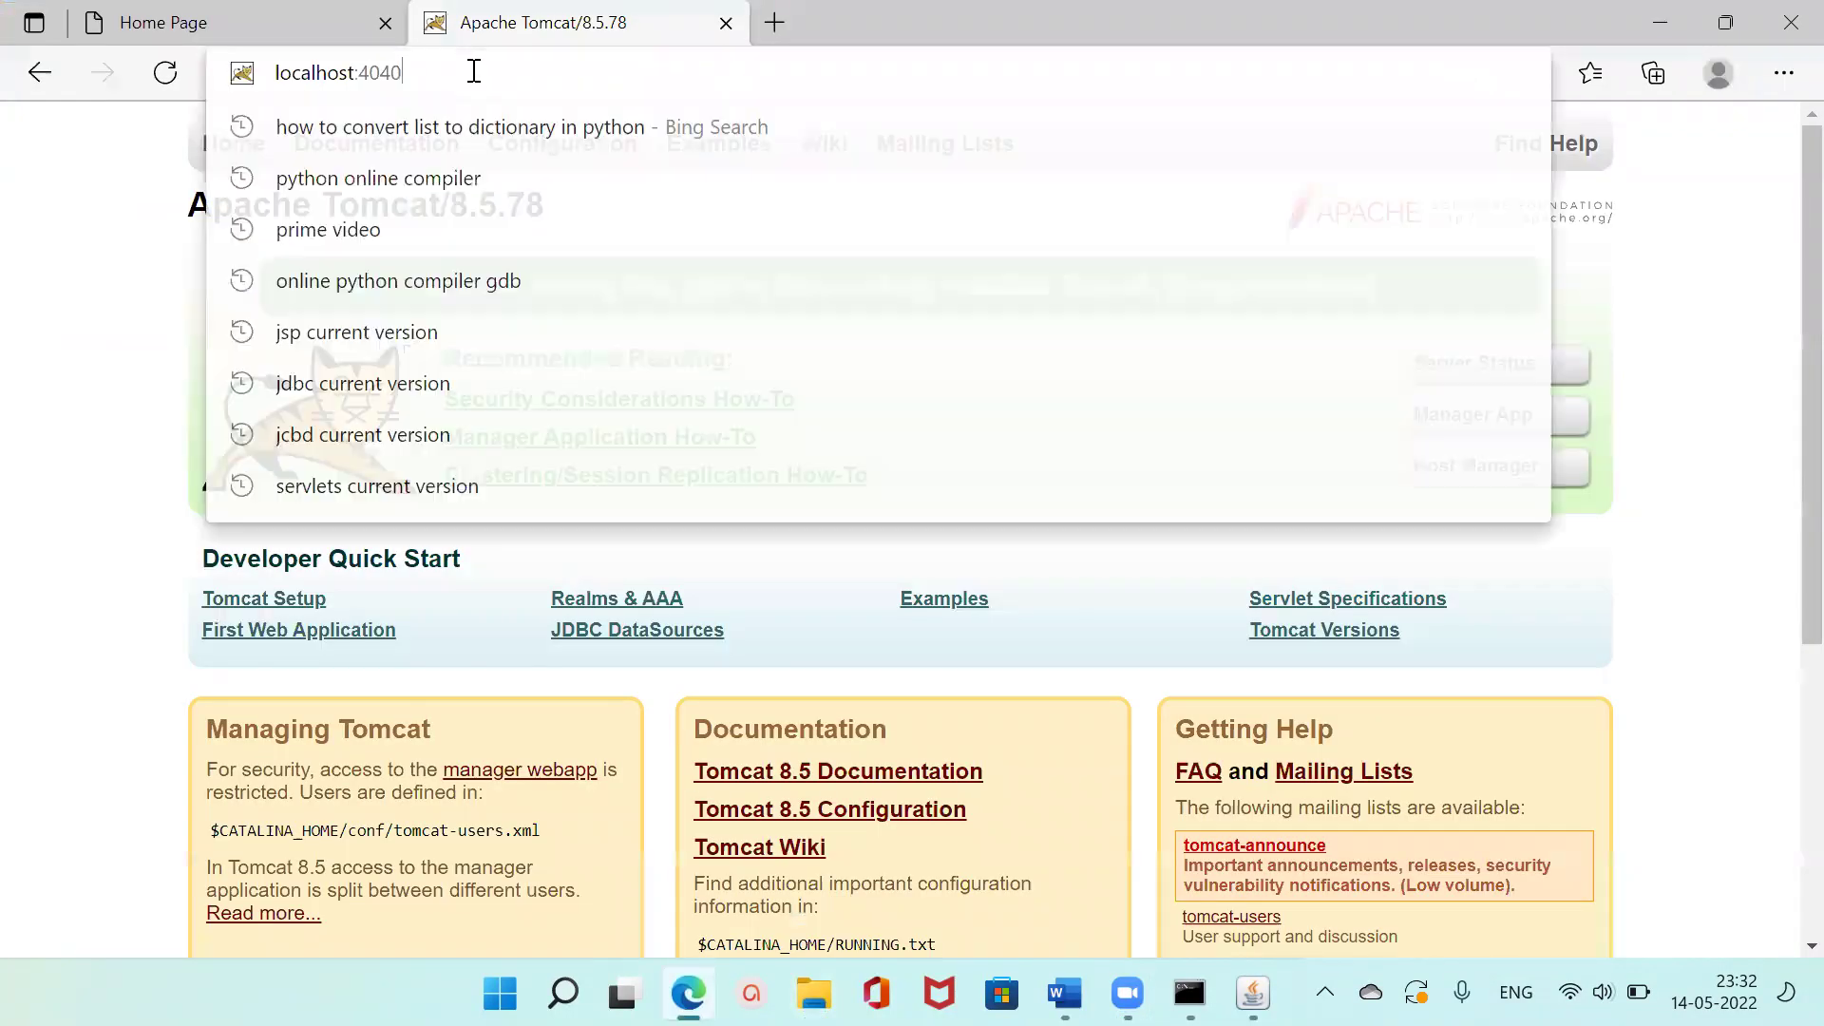
click(473, 71)
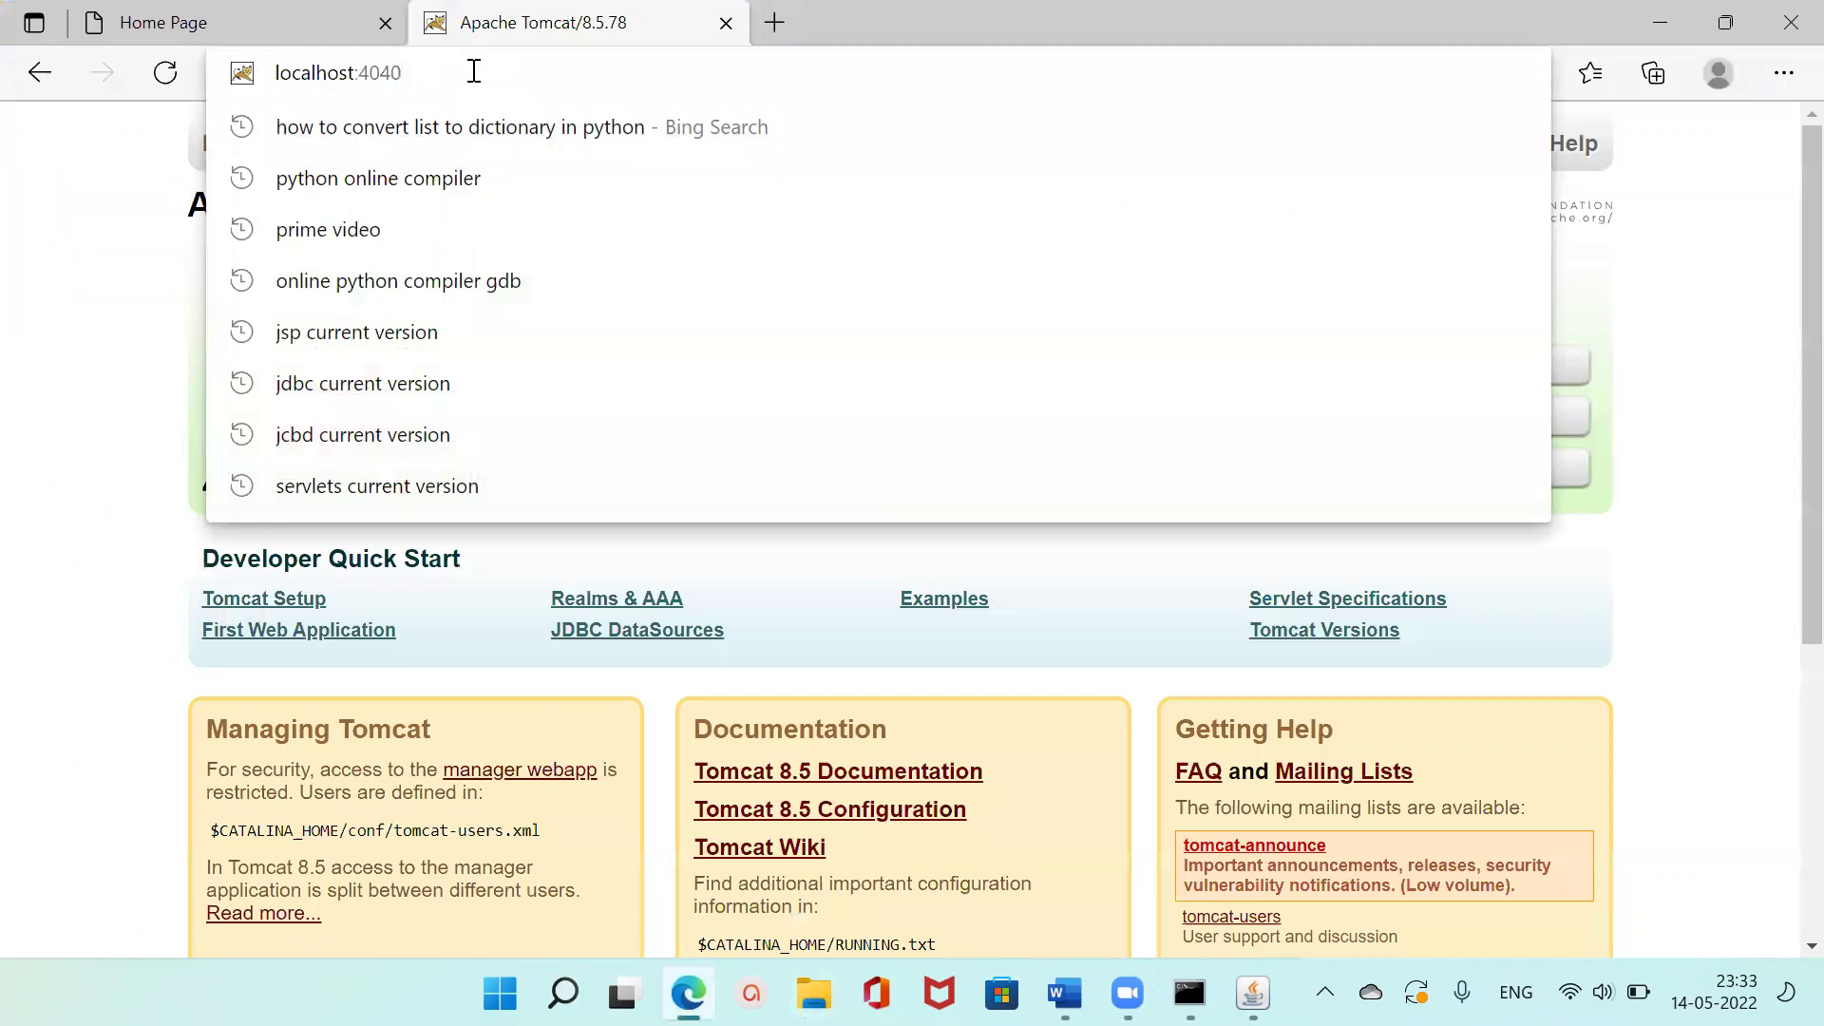
text(/)
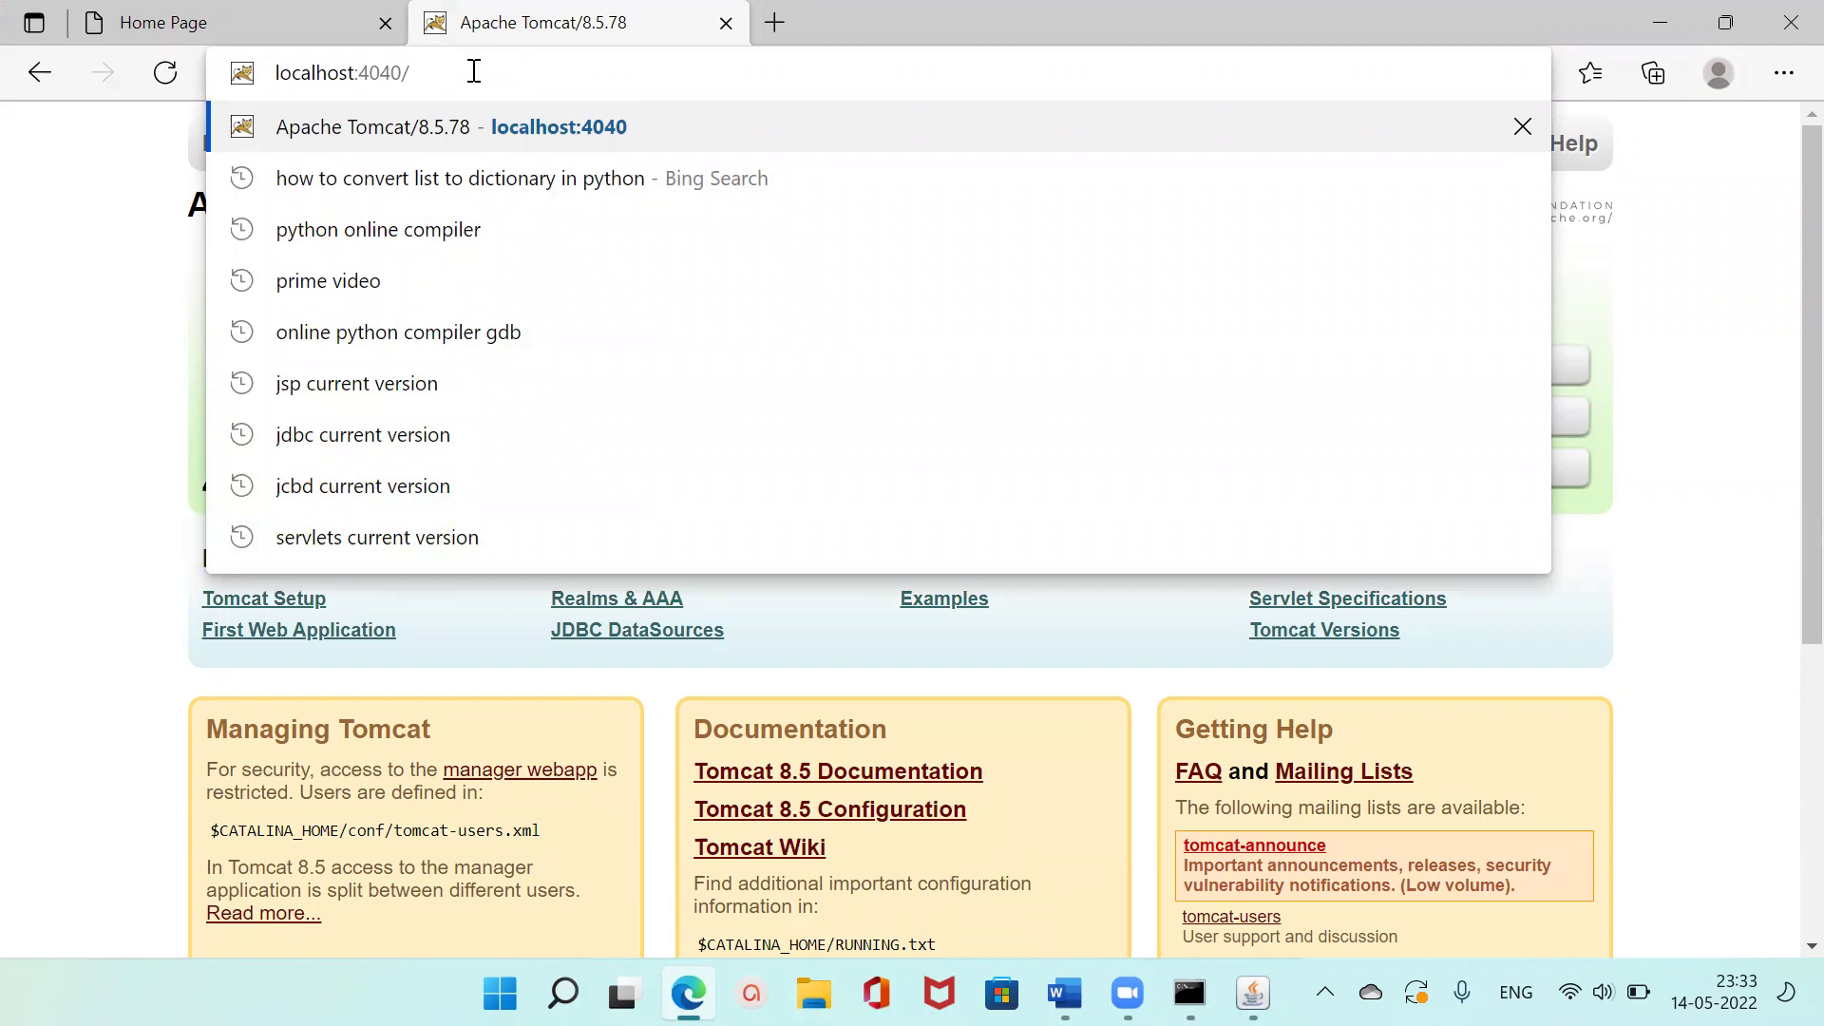
text(BOo)
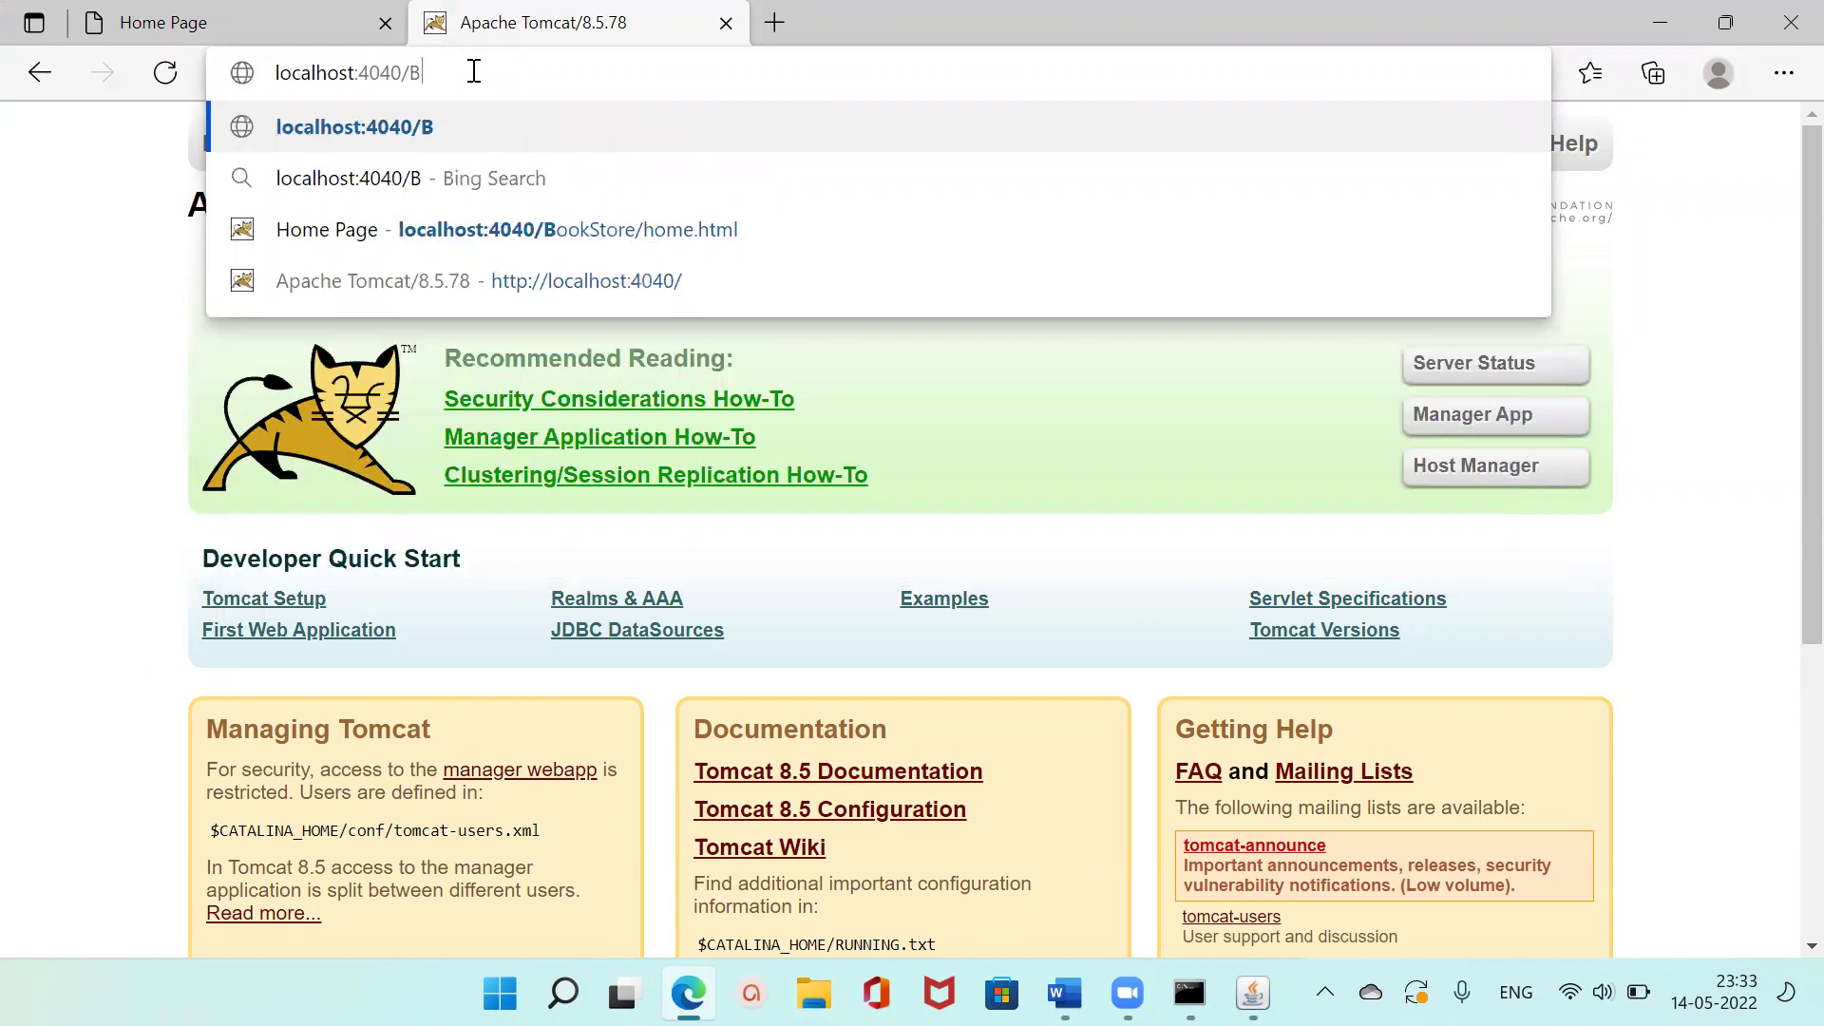
key(BackSpace)
key(BackSpace)
text(okk)
key(BackSpace)
key(BackSpace)
text(okStor)
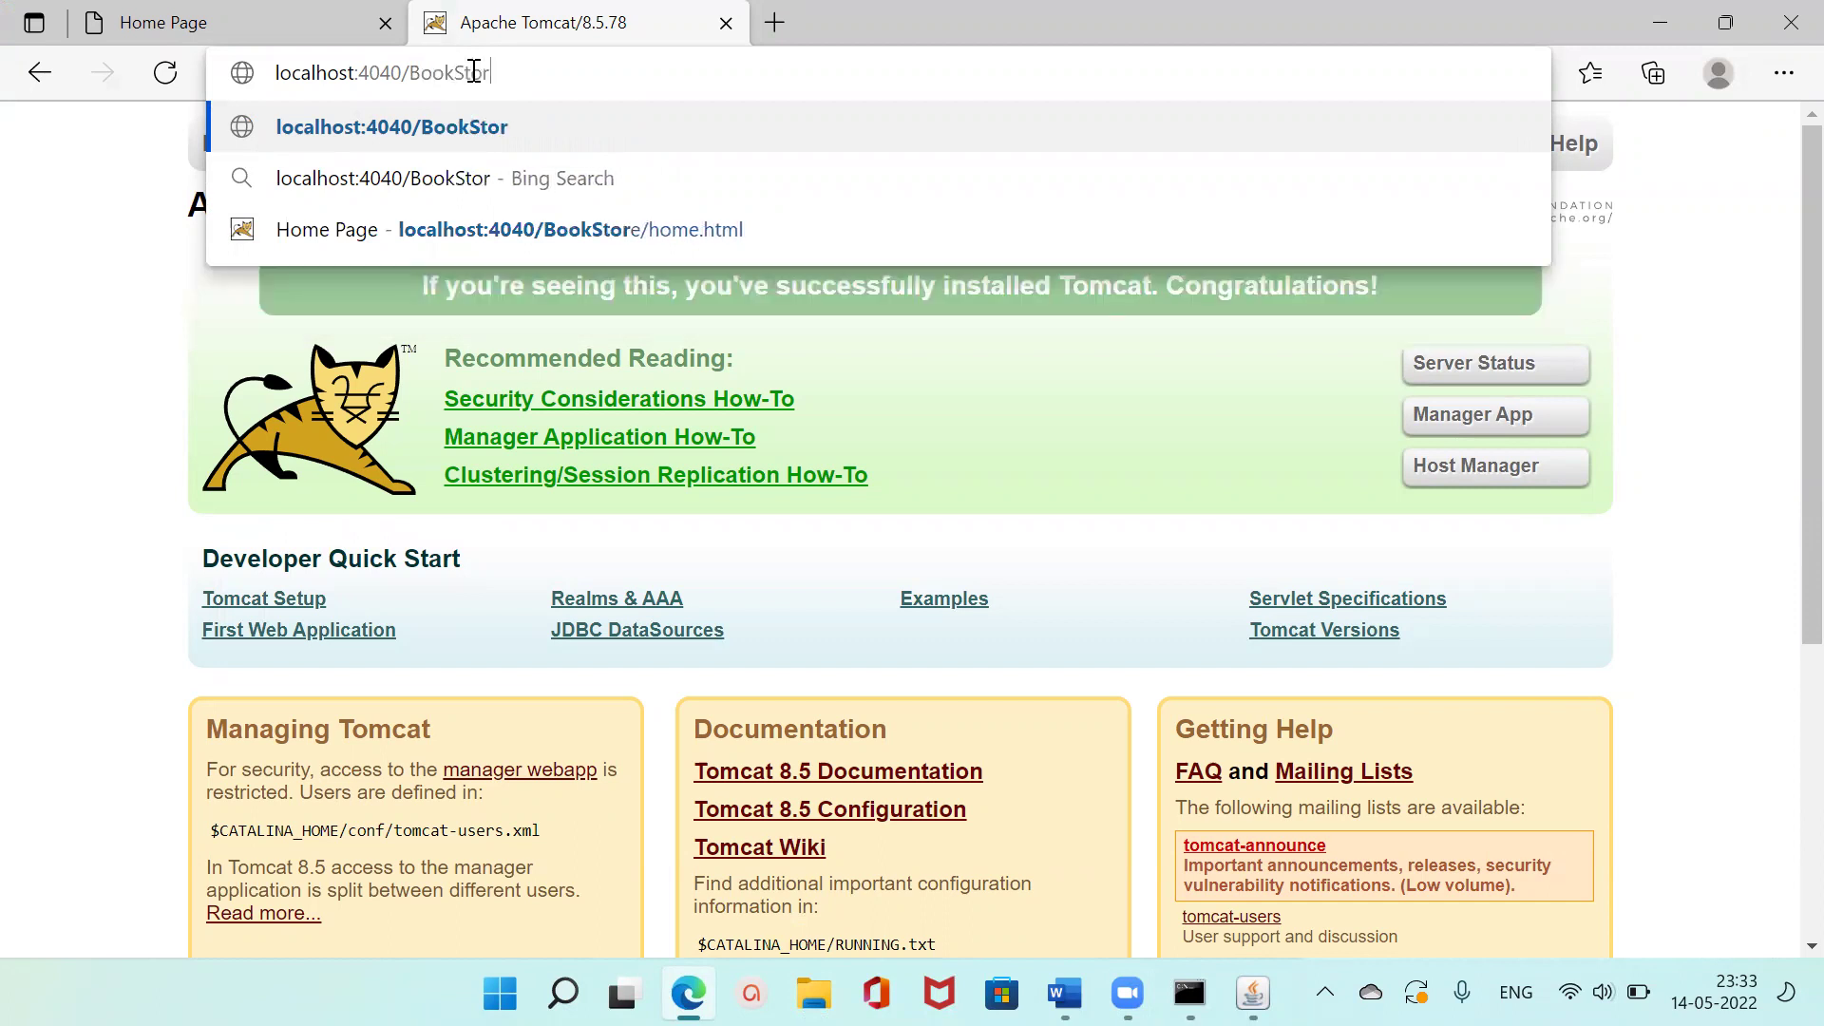
text(e/)
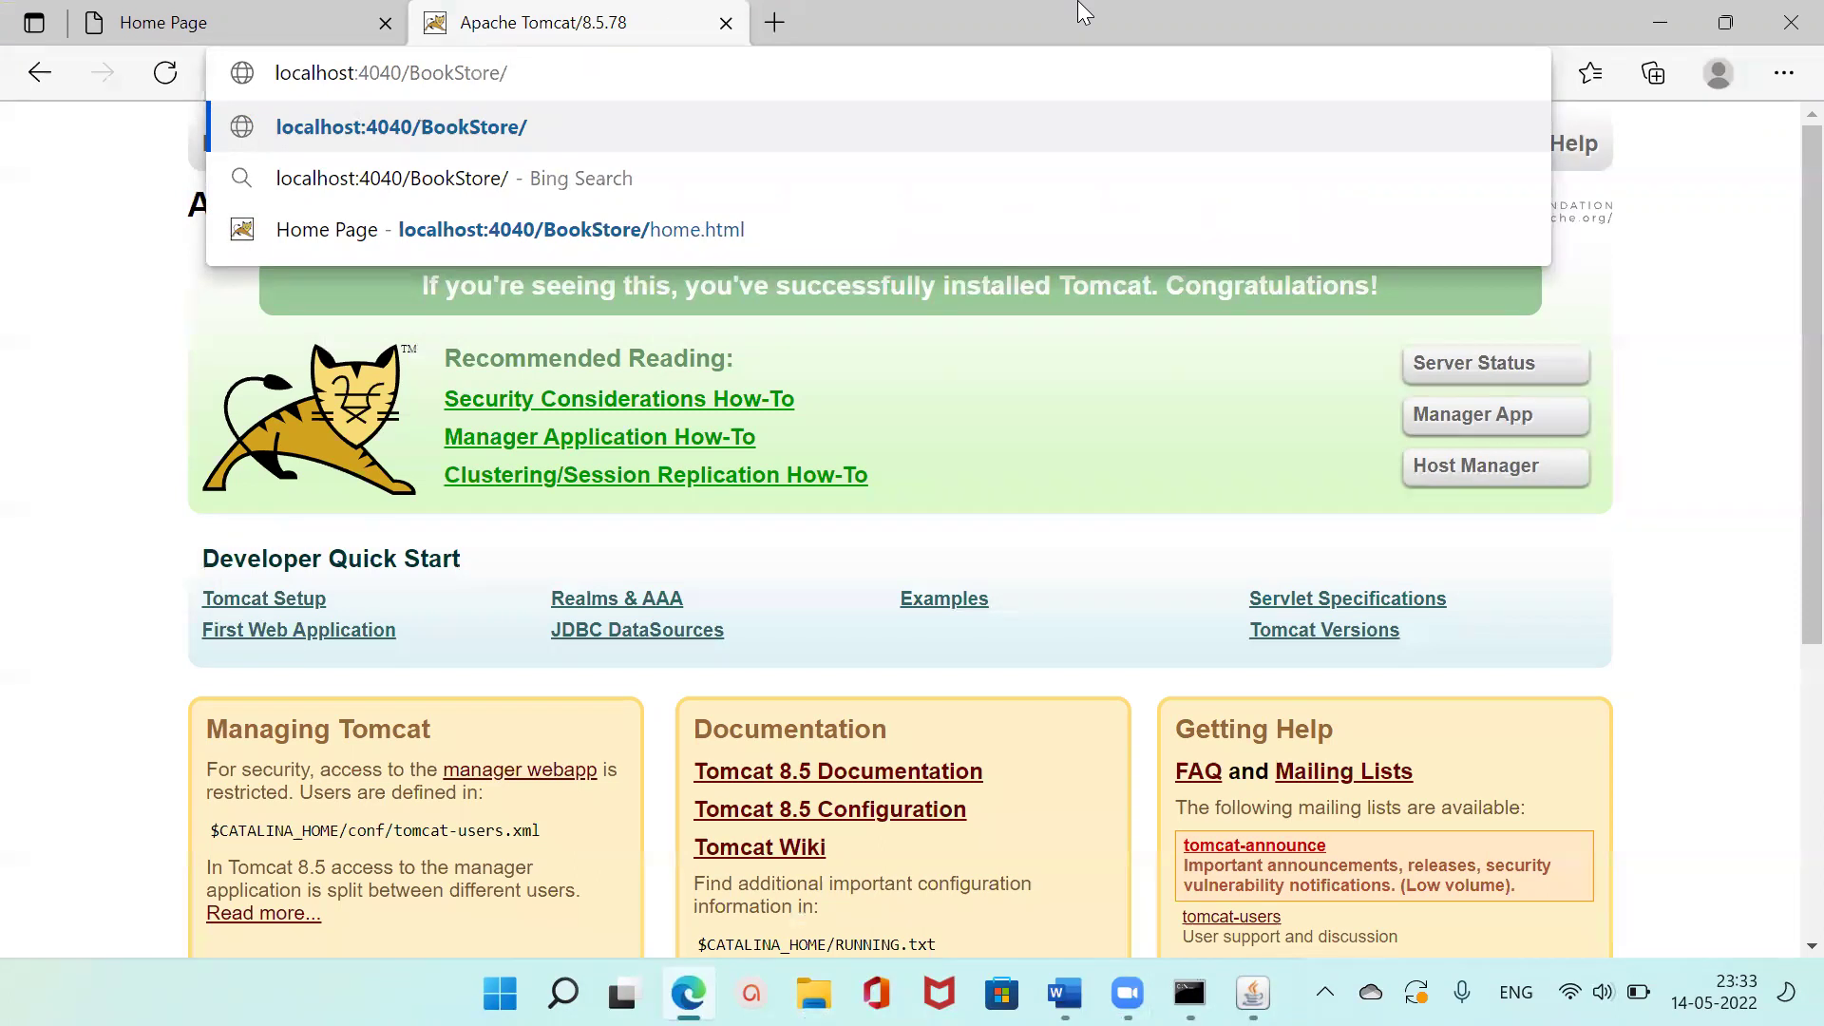
text(home)
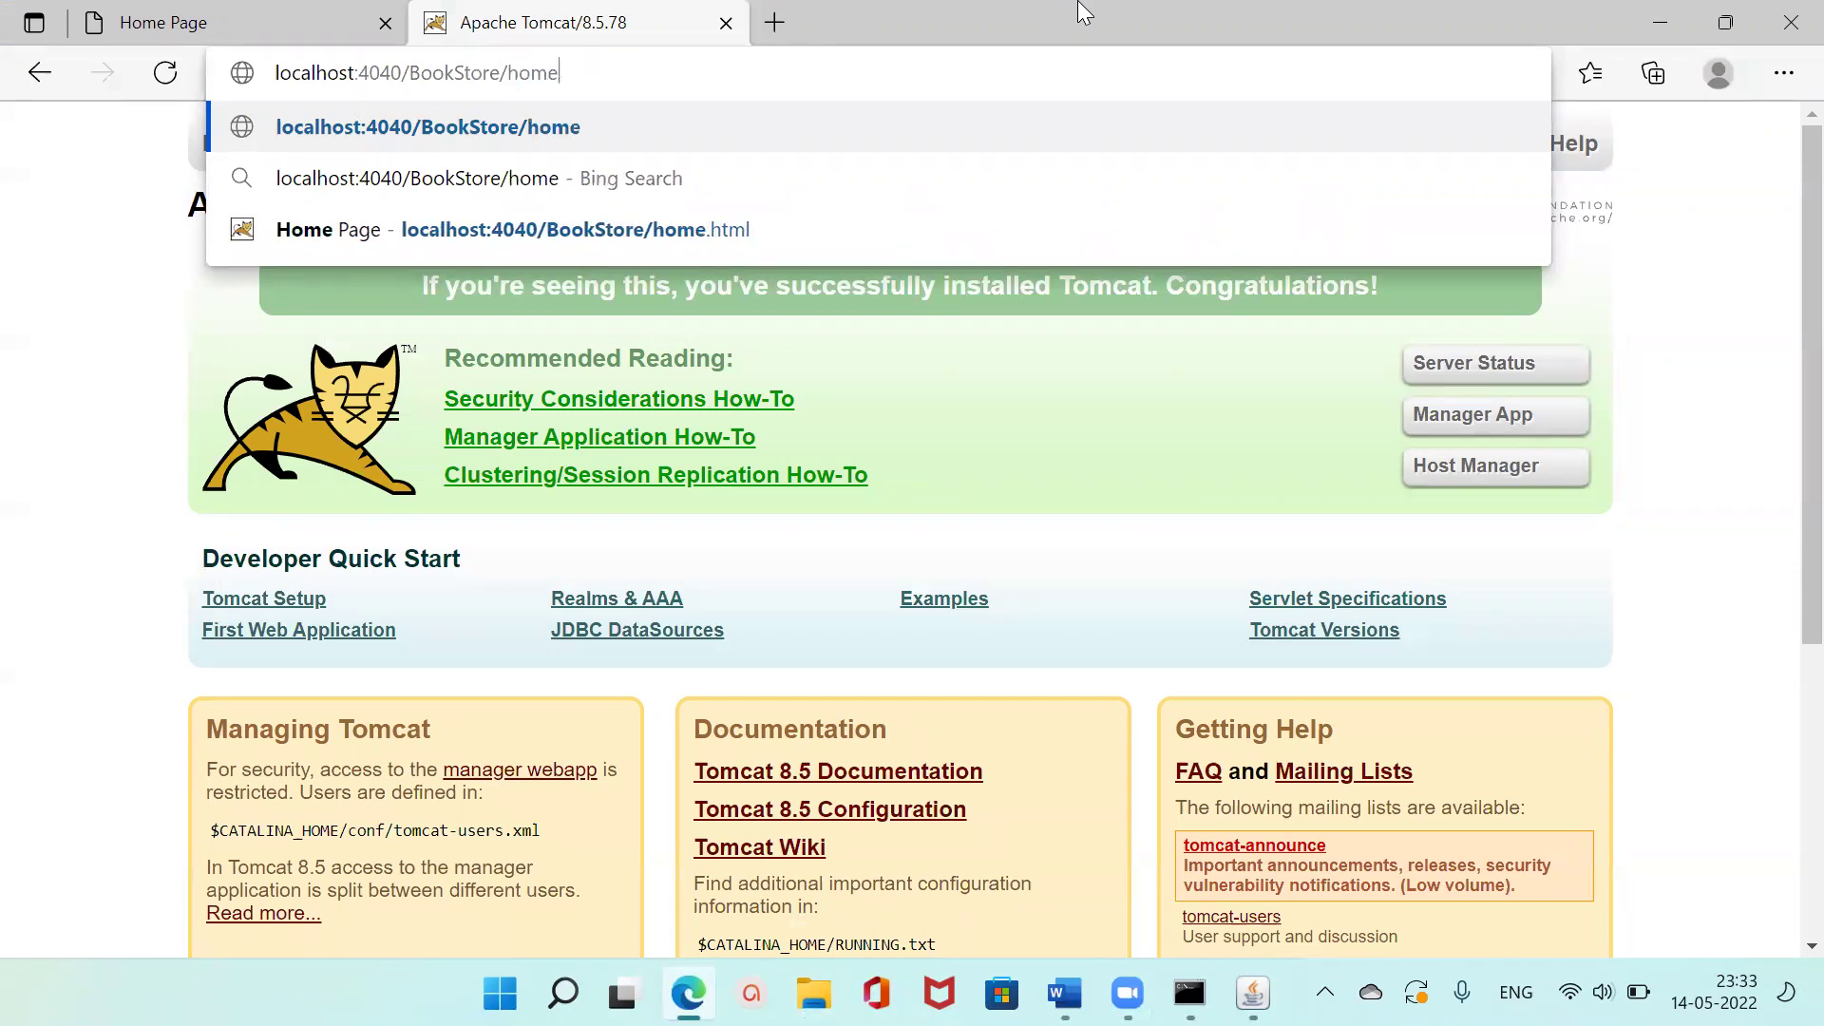
text(.h)
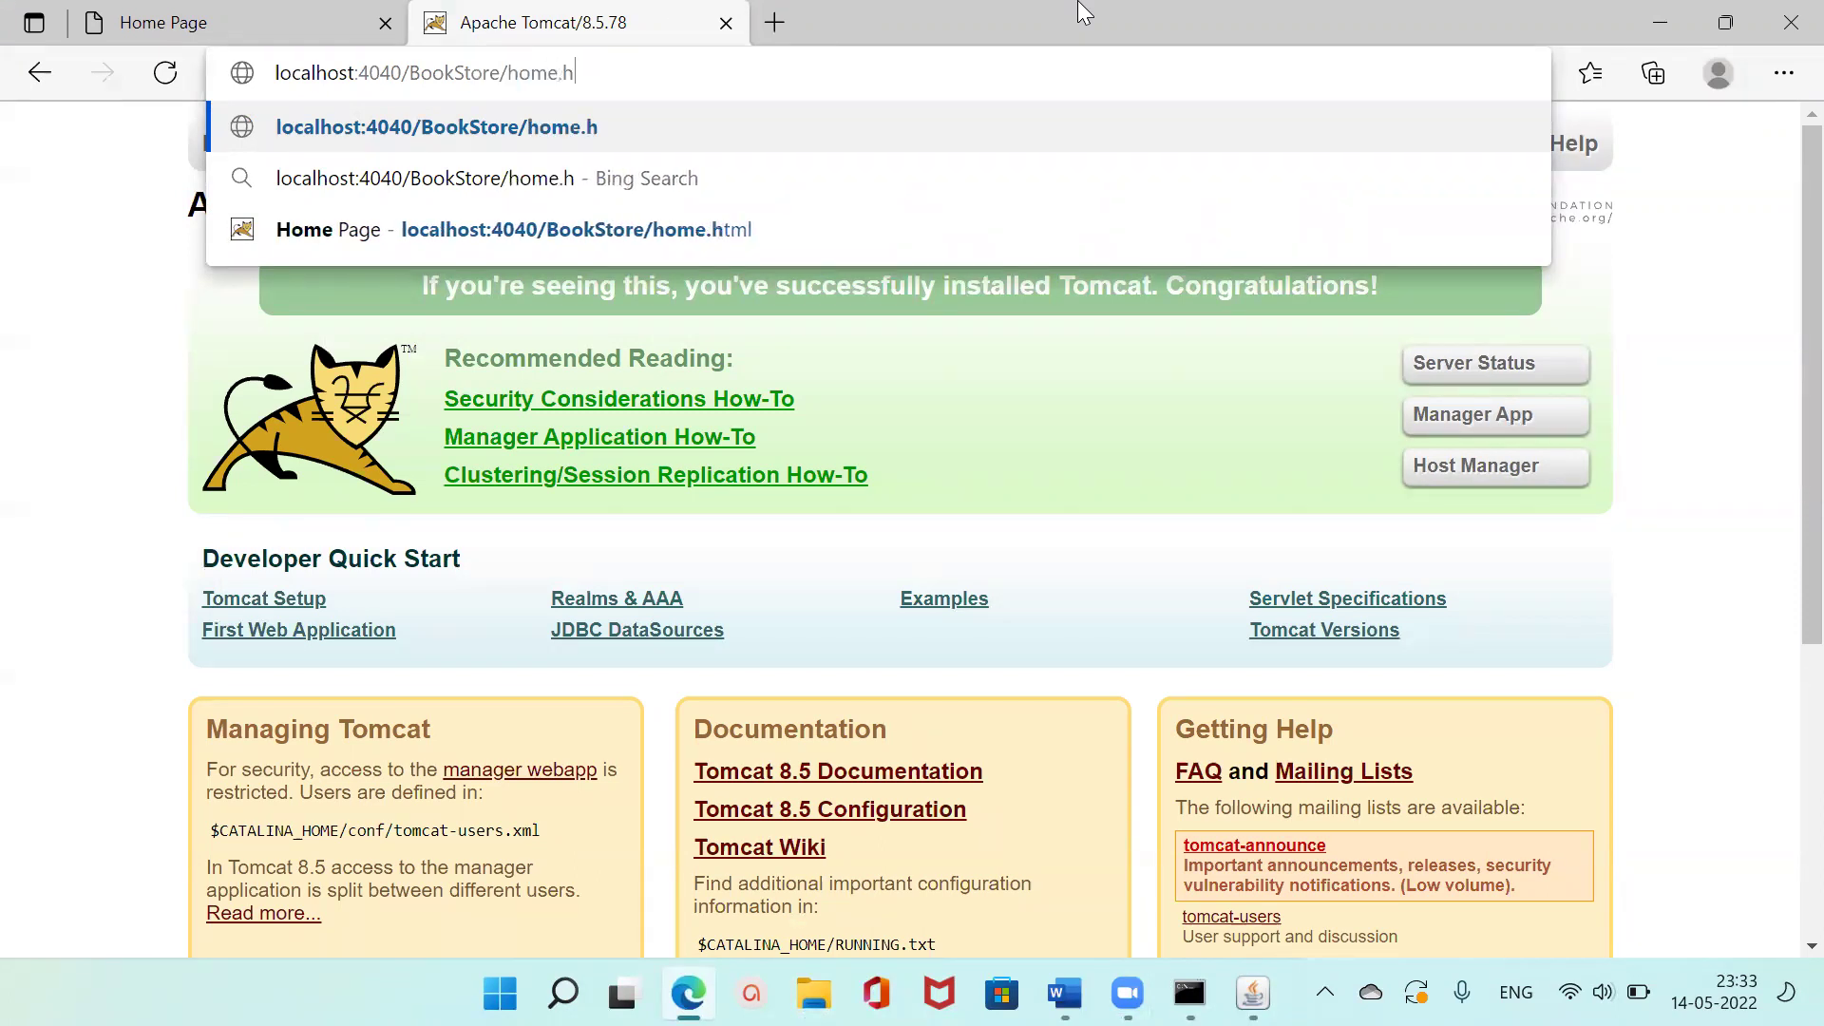
text(tm)
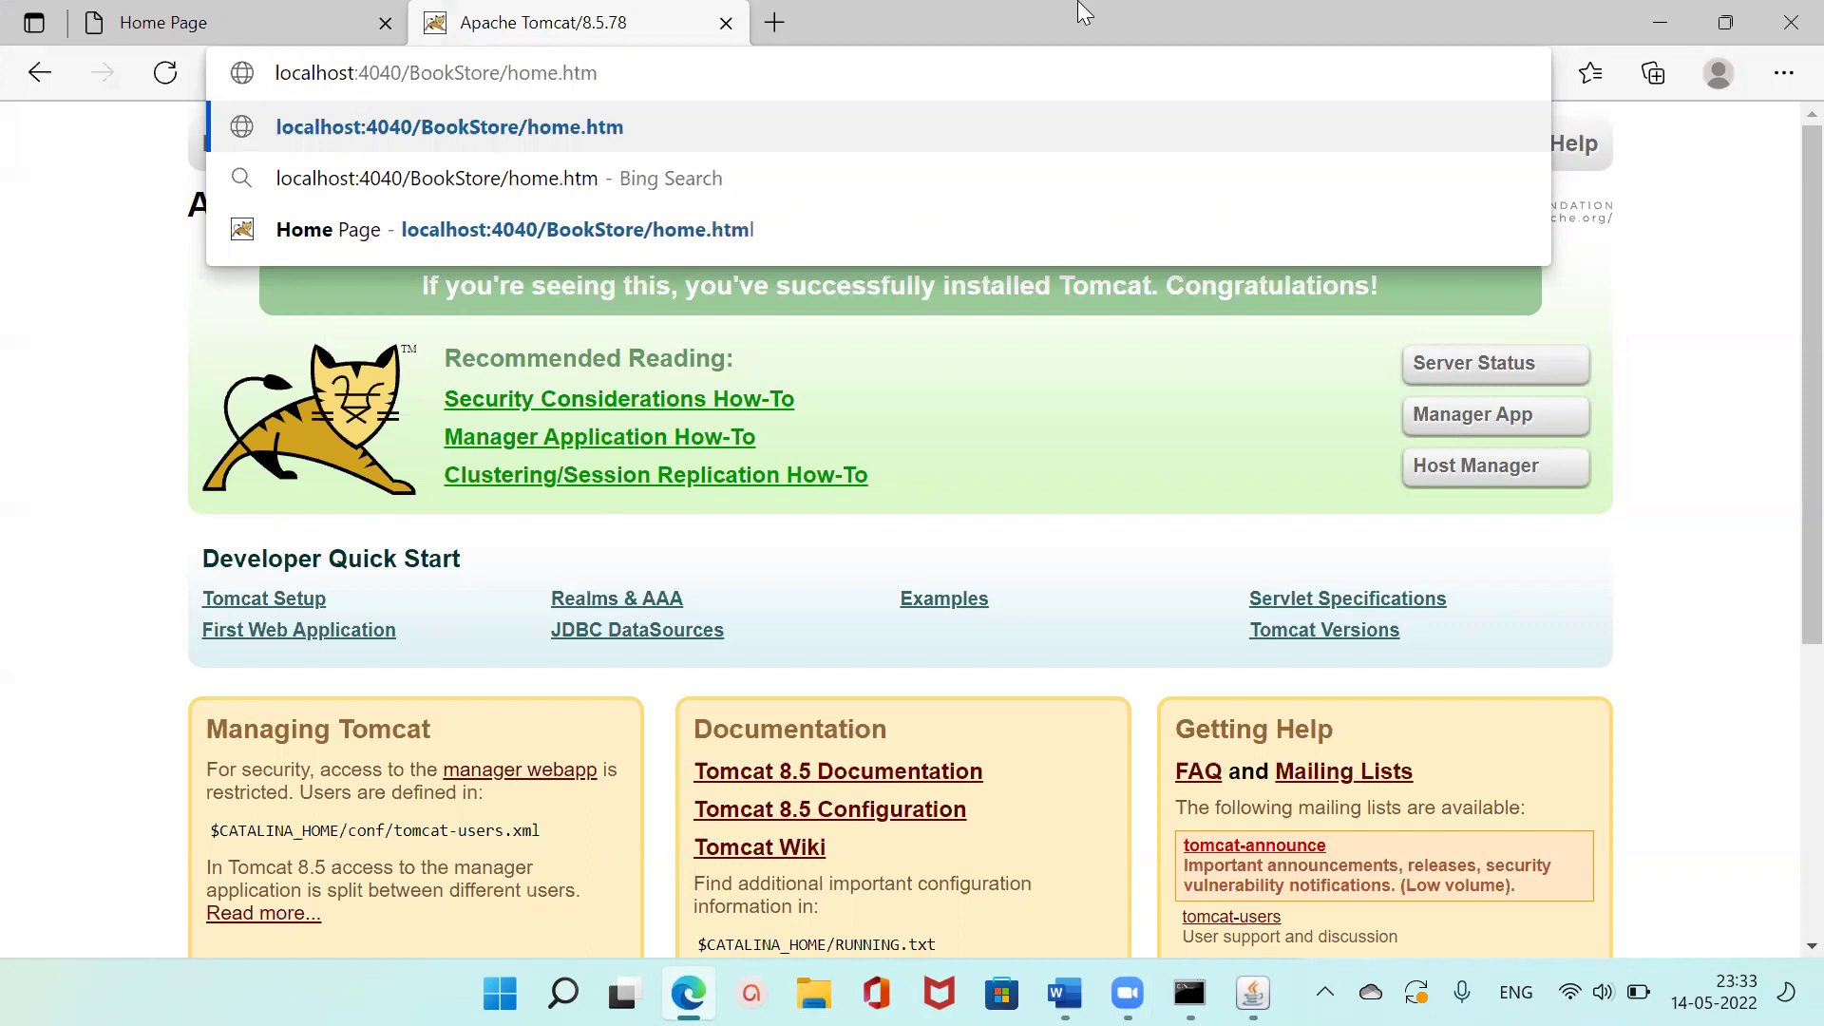
text(l)
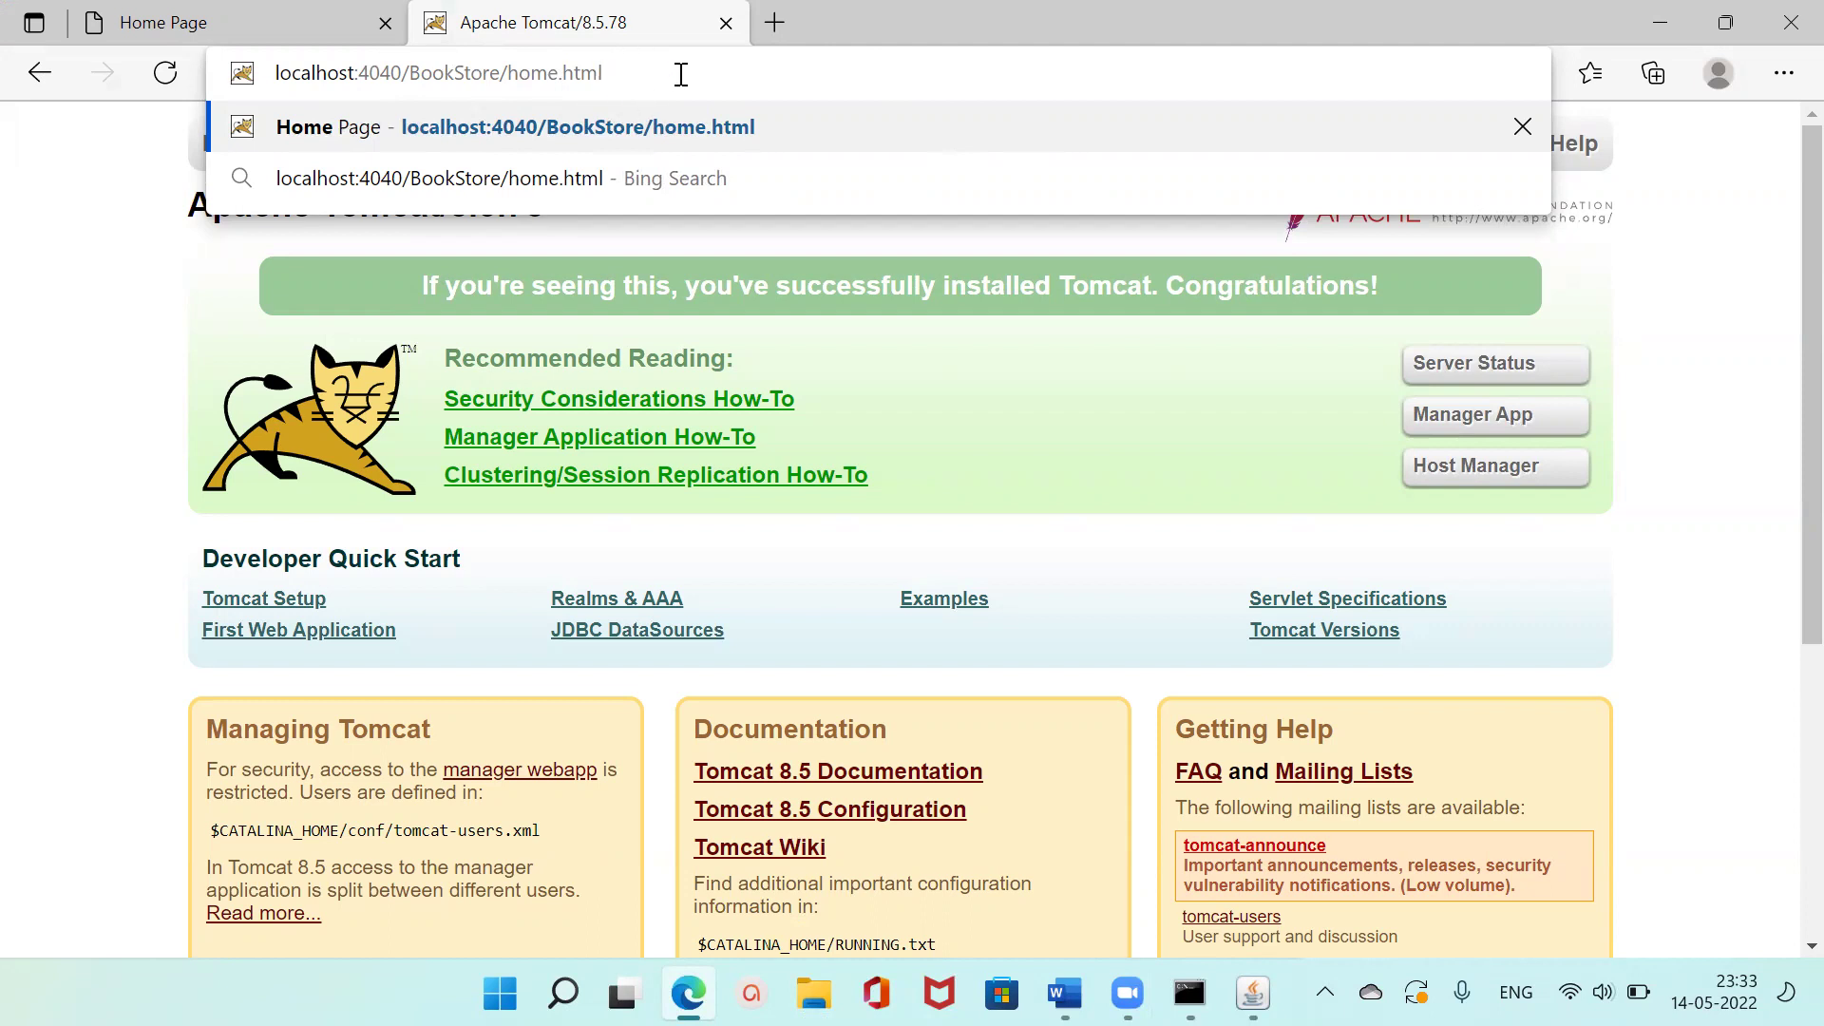
key(Return)
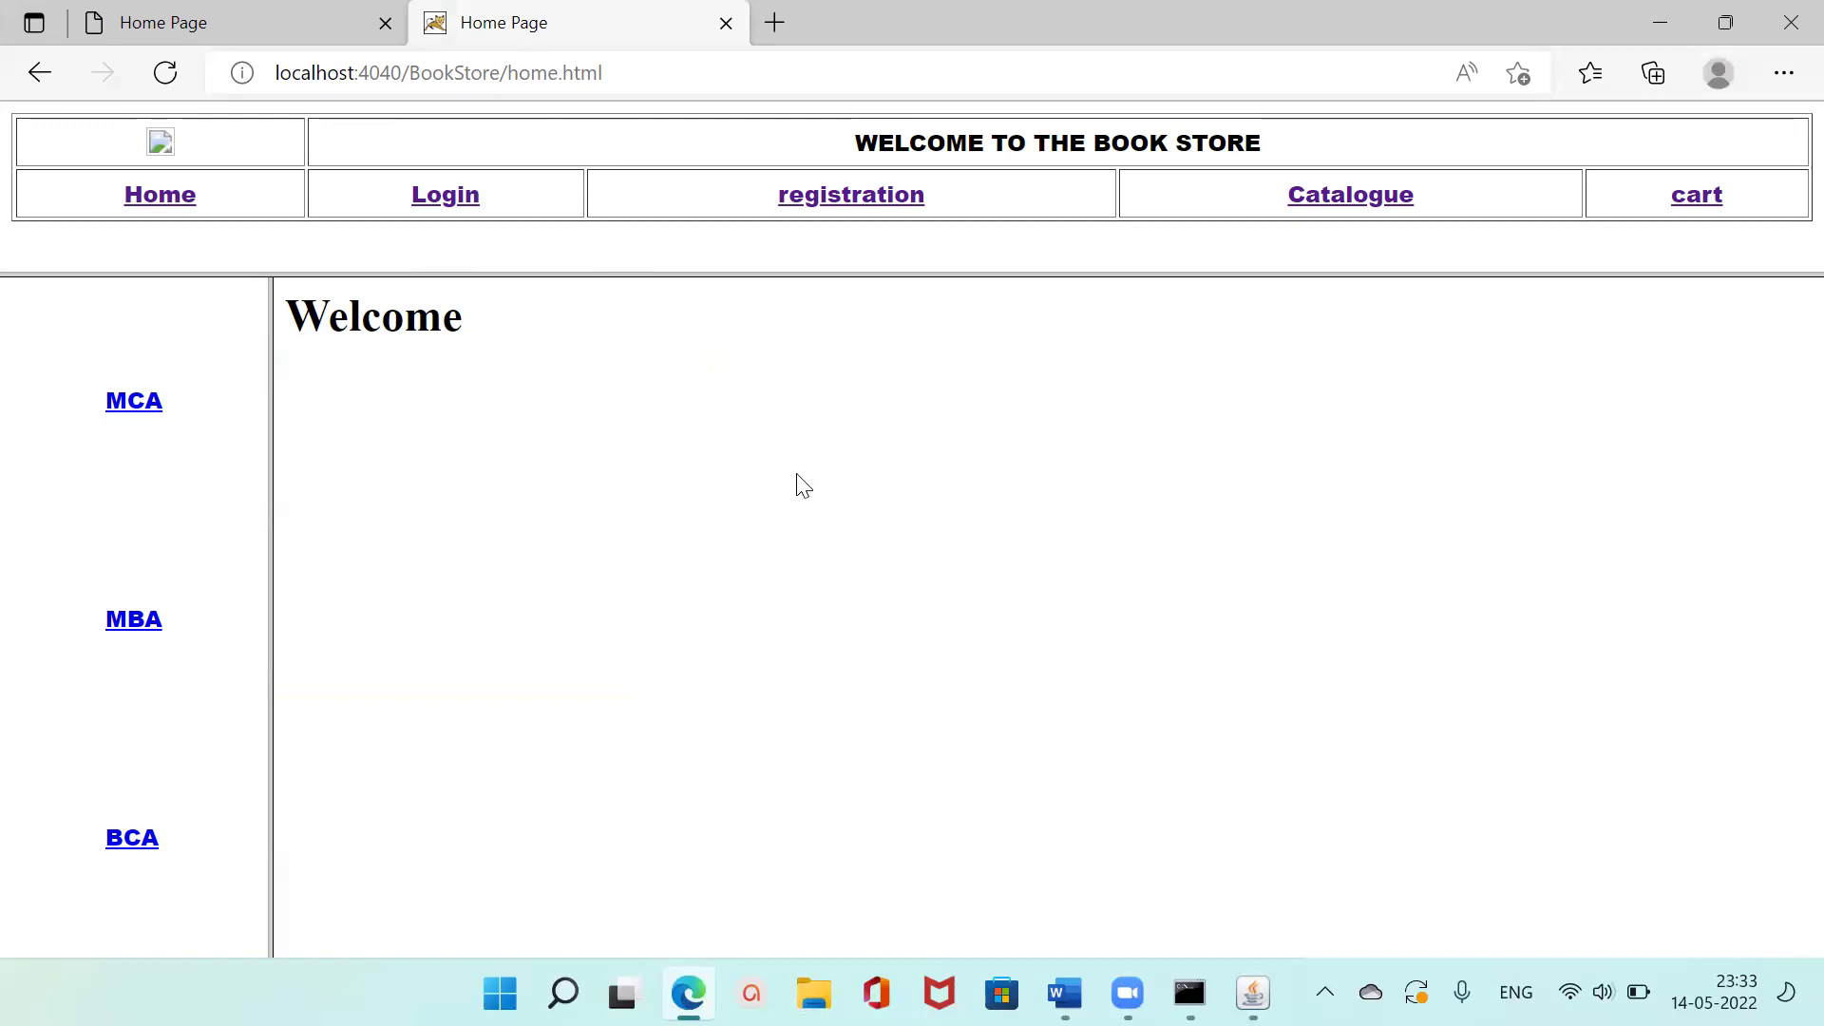
View the served site's Login, registration, Catalogue and cart pages, and compare with the local Home Page tab.
click(442, 196)
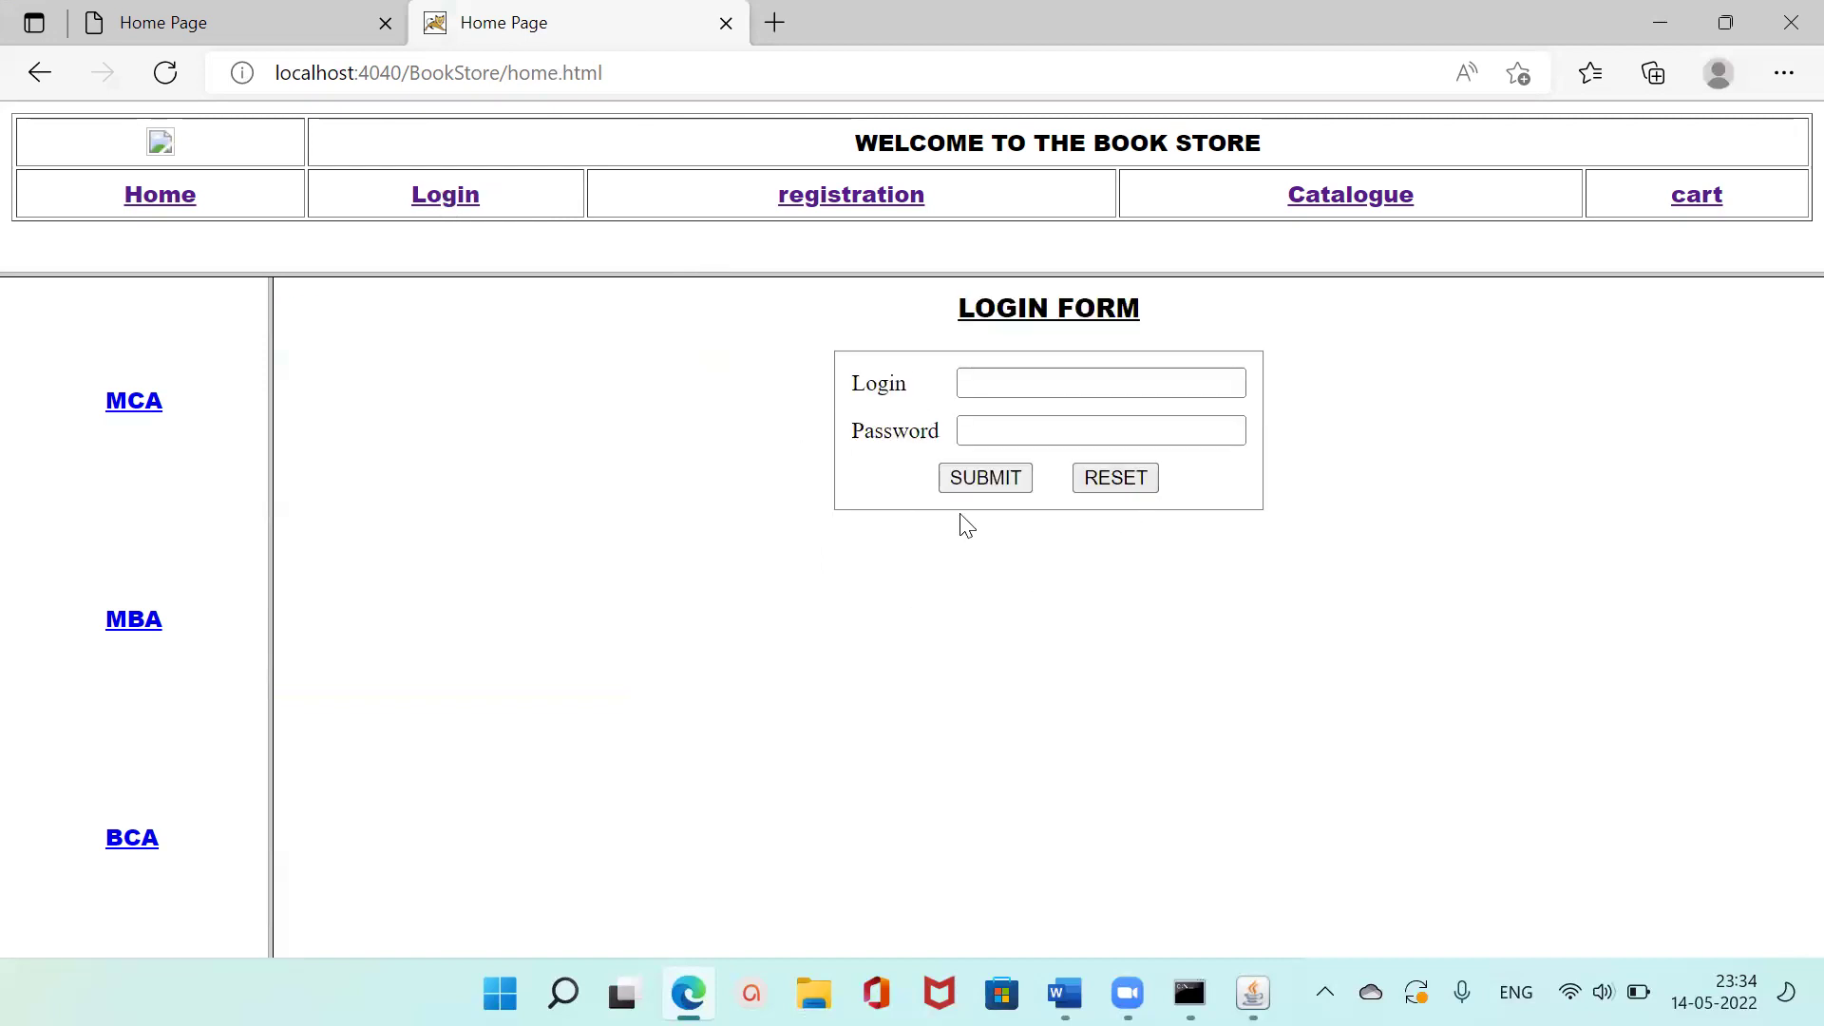
click(831, 201)
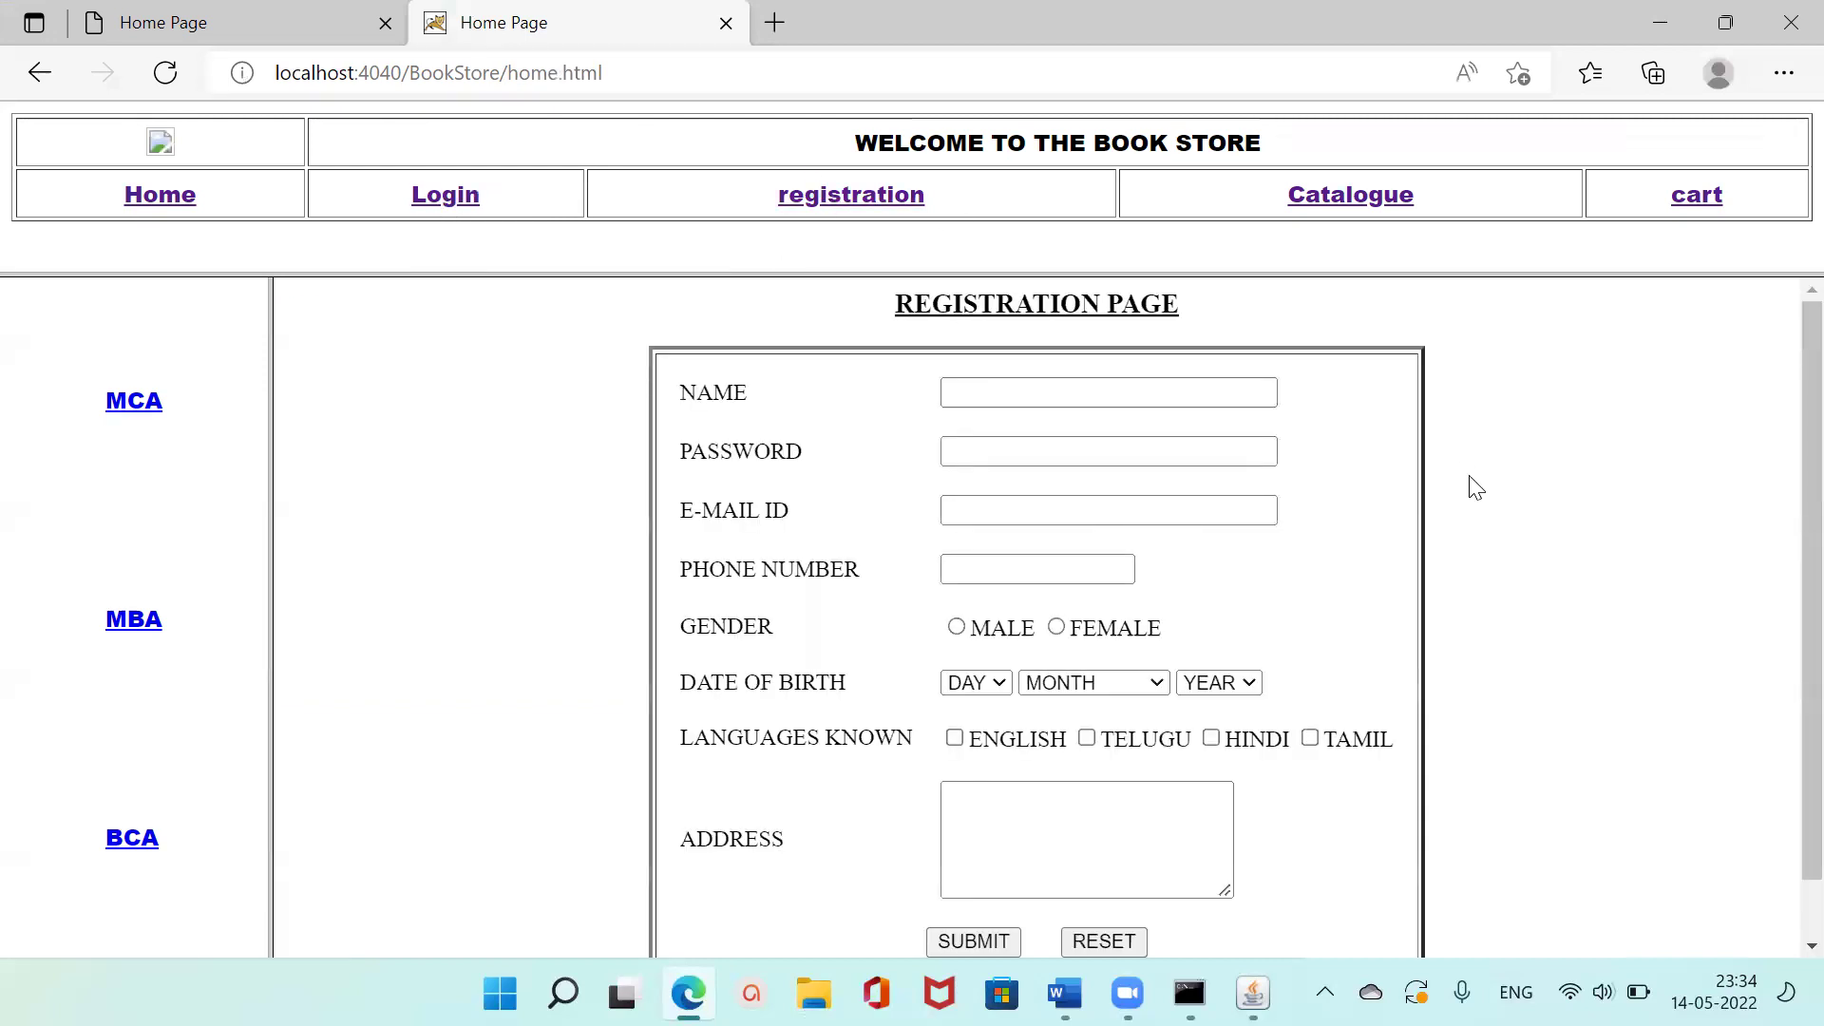
click(1380, 196)
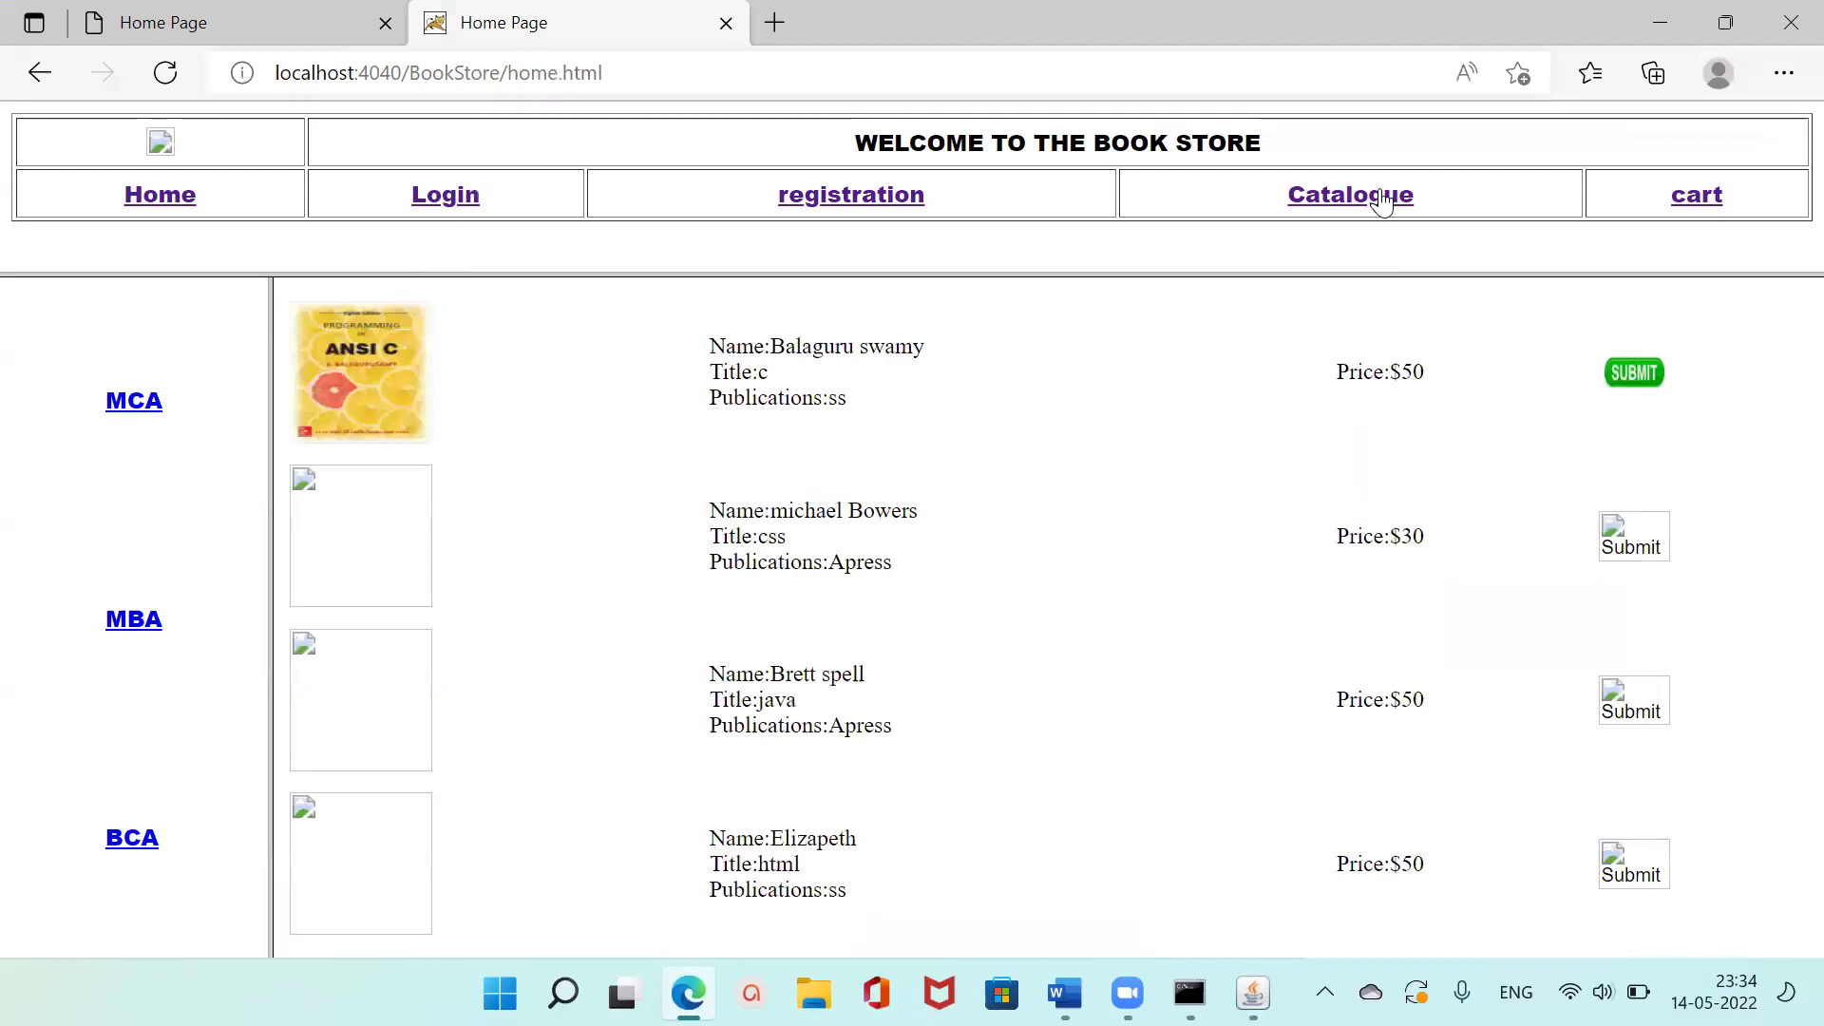
click(1697, 198)
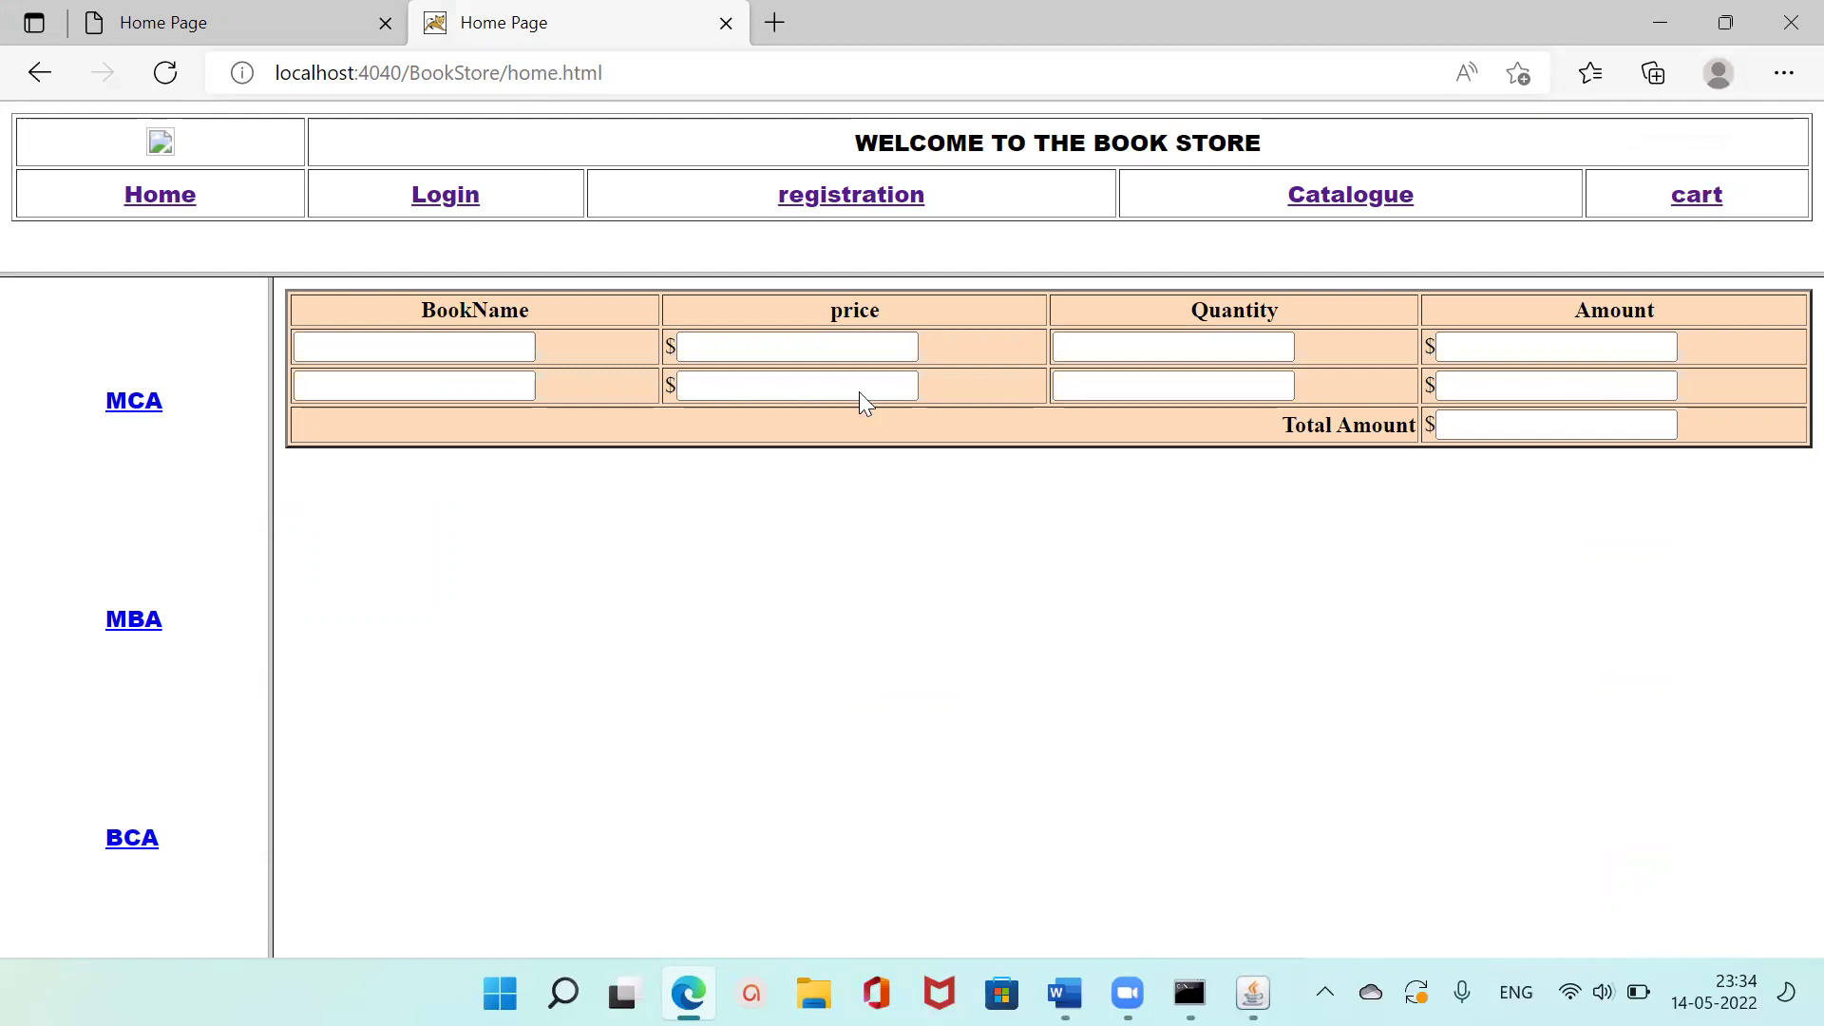
click(190, 14)
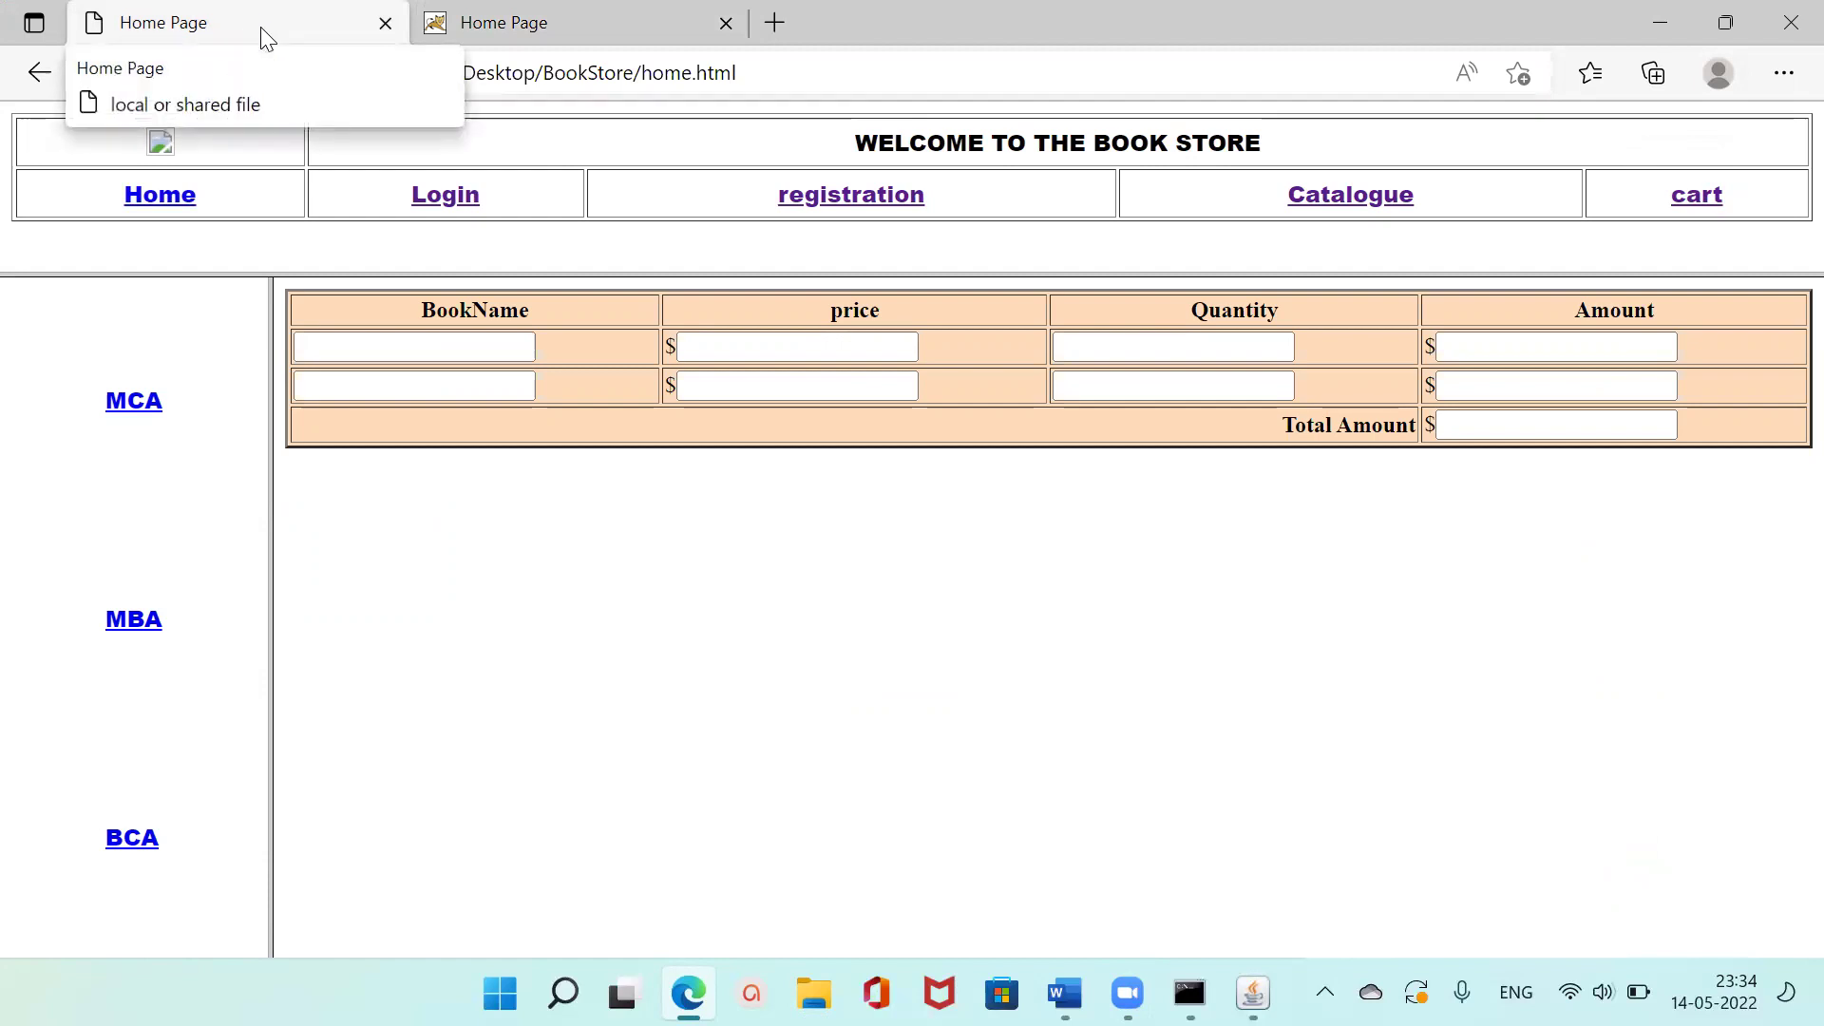
click(527, 26)
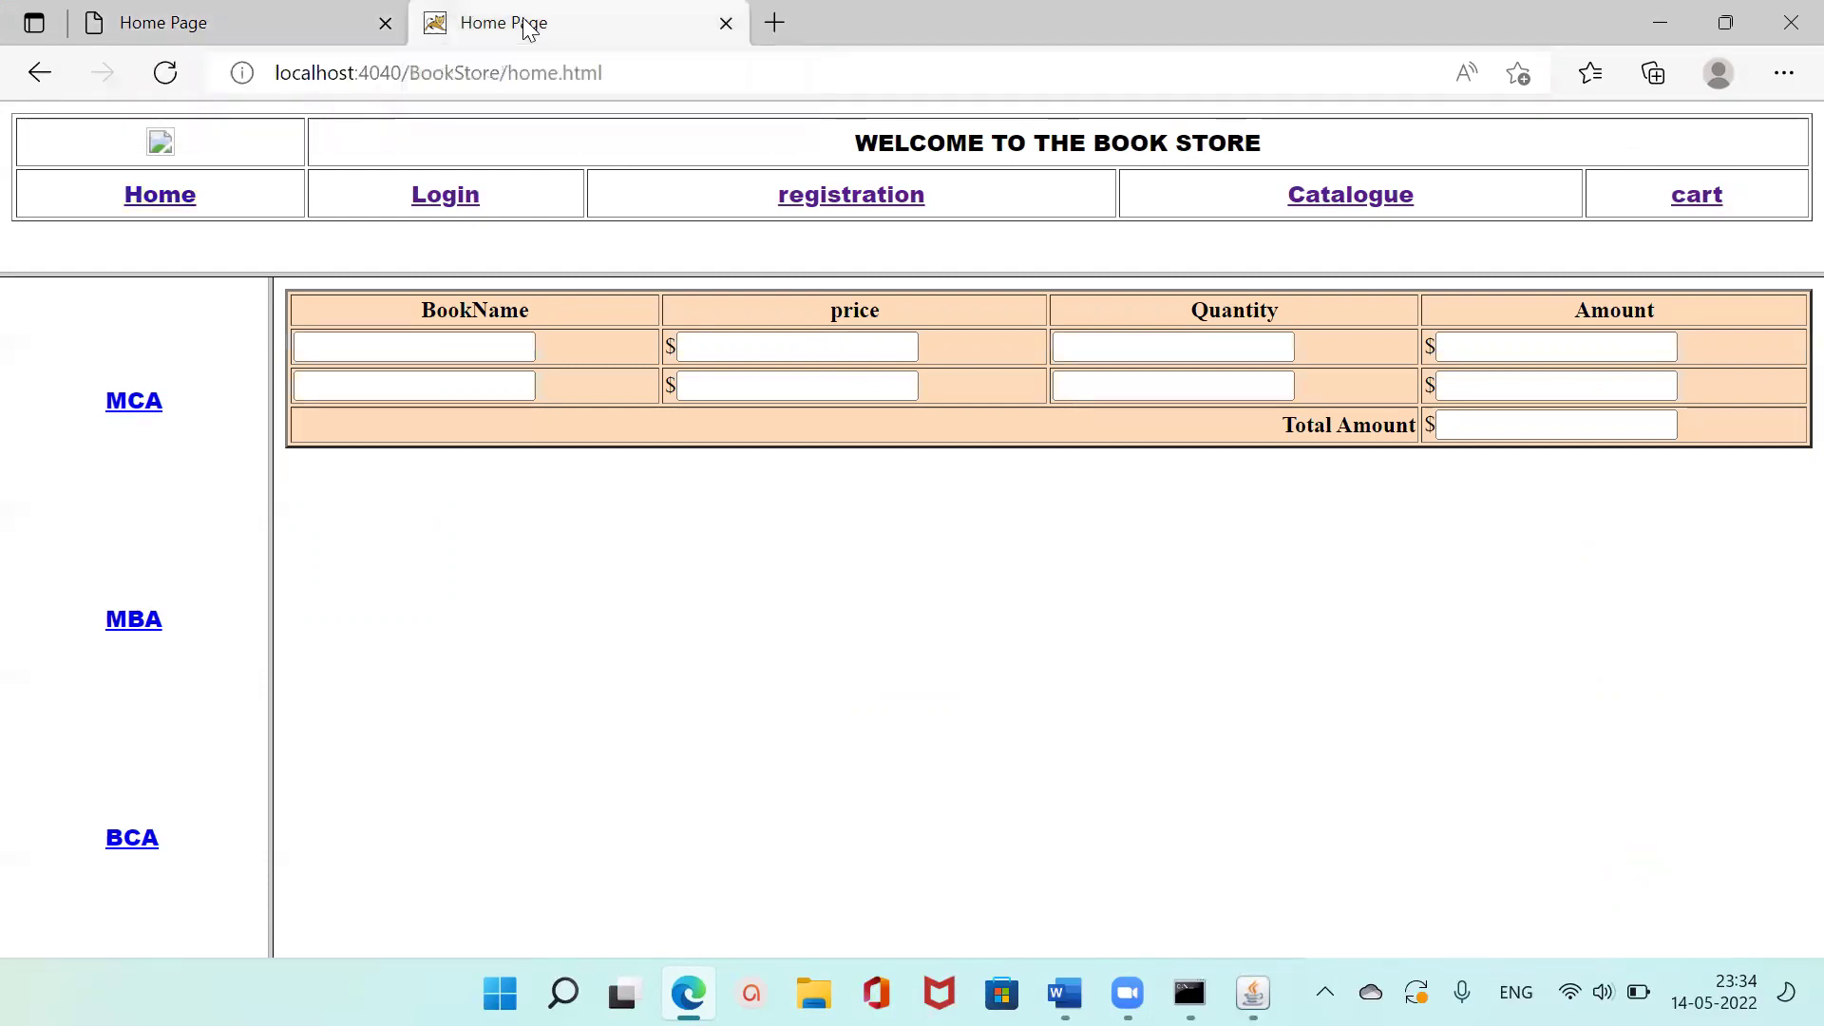